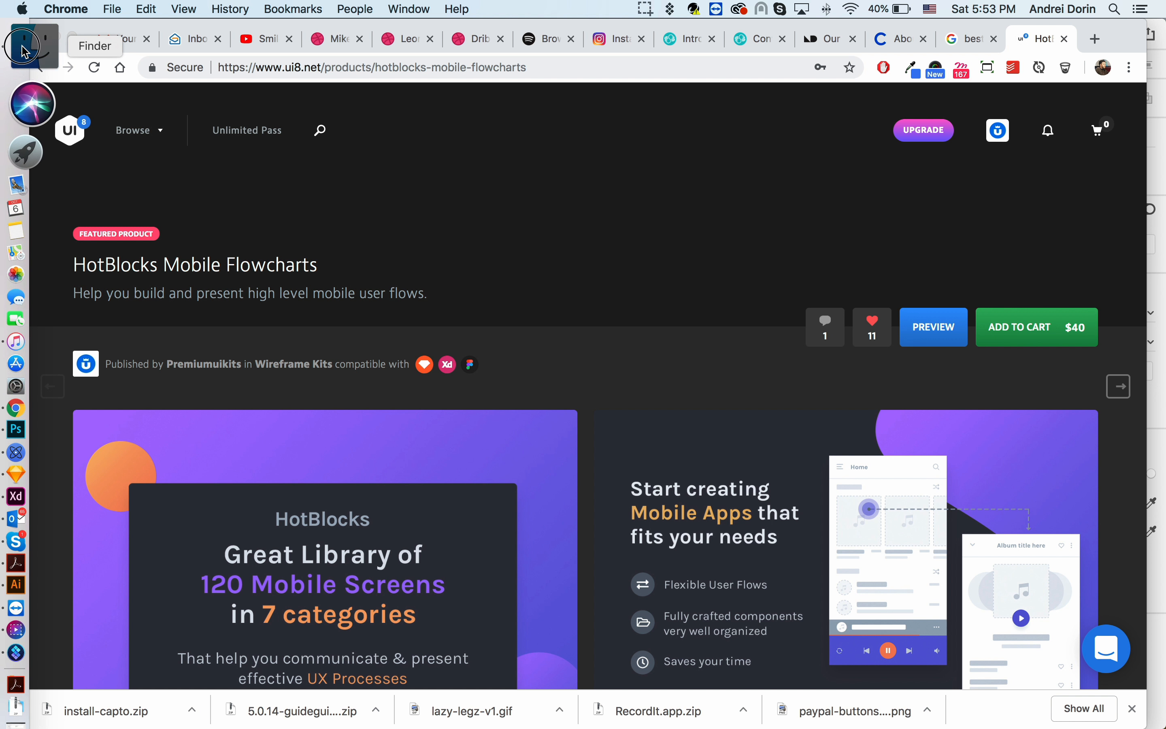
- Switch to Finder and open the HotBlocks-Product folder
{"action": "left_click", "coordinate": [22, 27]}
{"action": "left_click", "coordinate": [628, 322]}
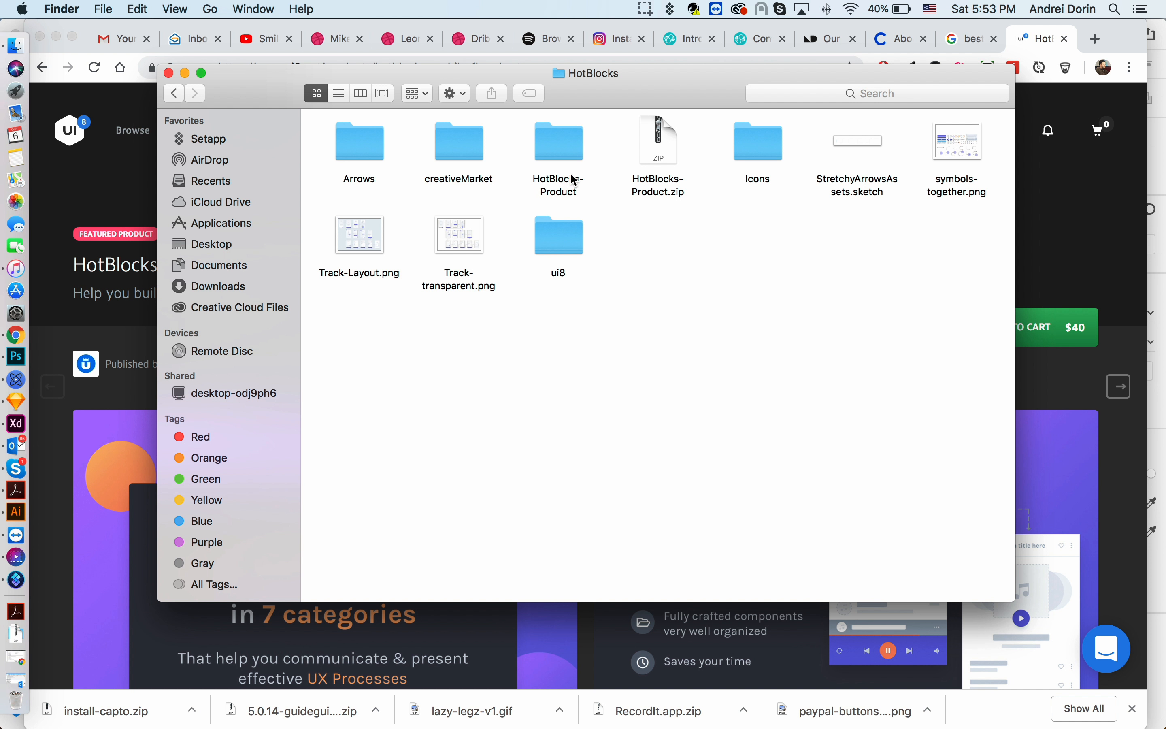
{"action": "double_click", "coordinate": [566, 155]}
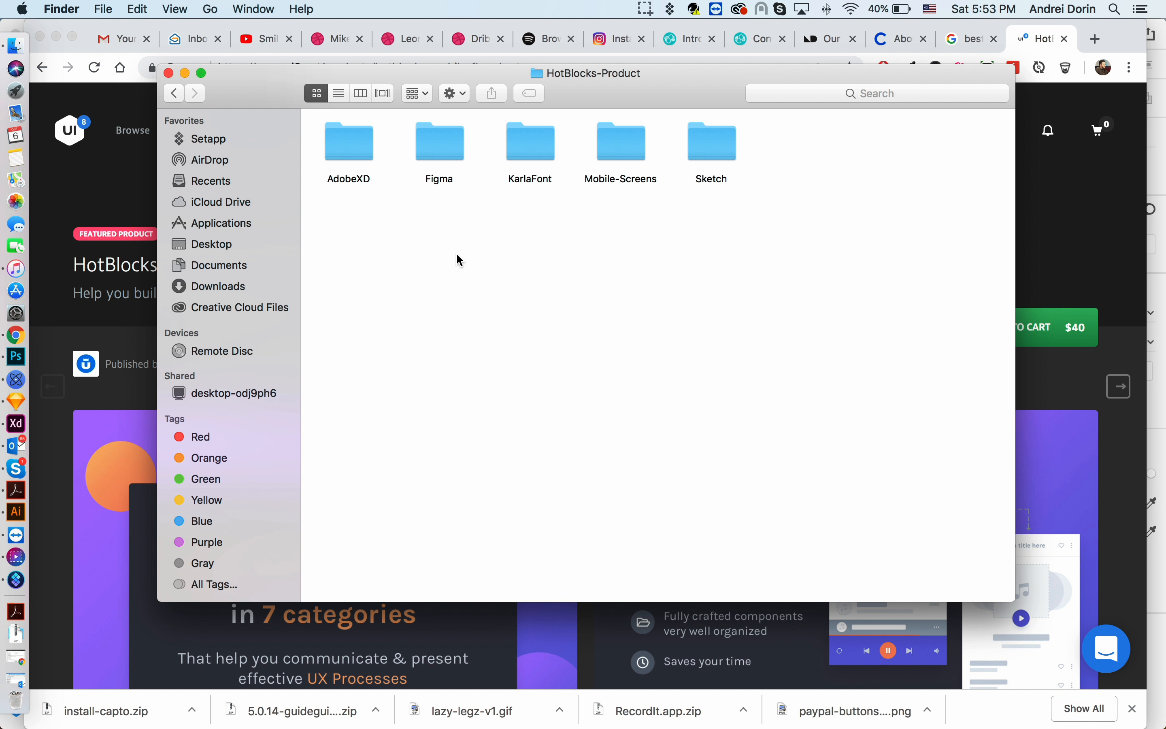
- Open the Sketch folder inside HotBlocks-Product
{"action": "left_click", "coordinate": [347, 154]}
{"action": "left_click", "coordinate": [437, 157]}
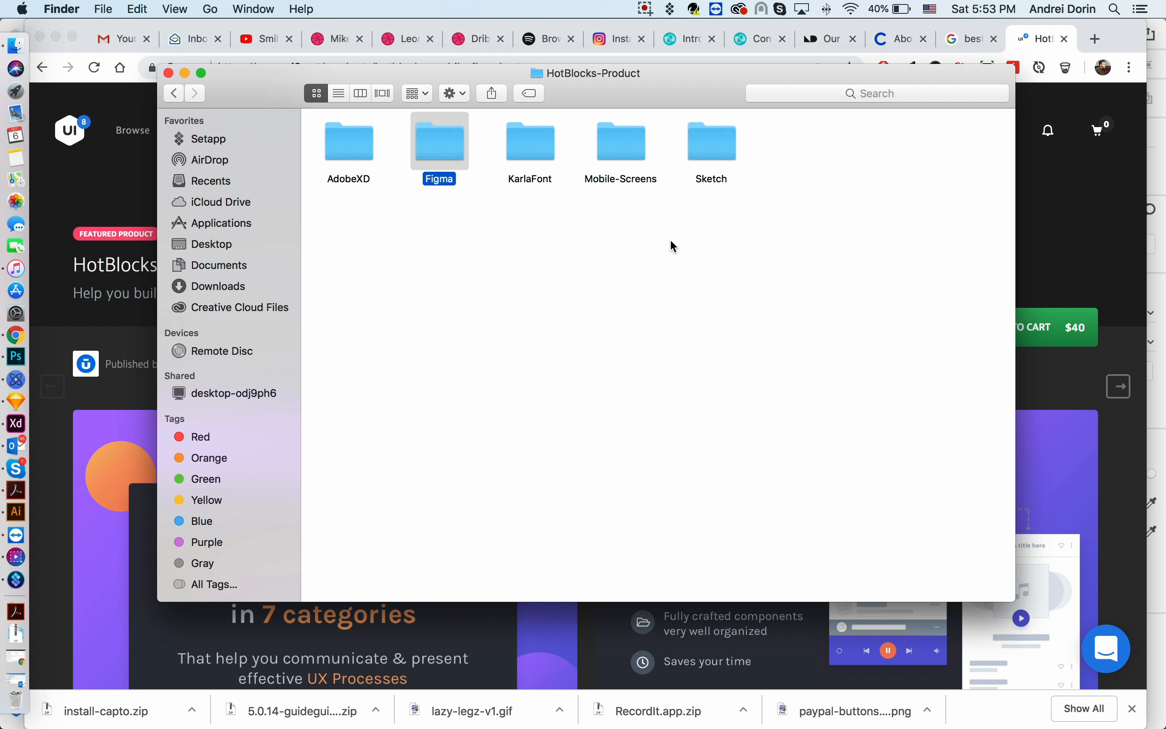
{"action": "left_click", "coordinate": [718, 149]}
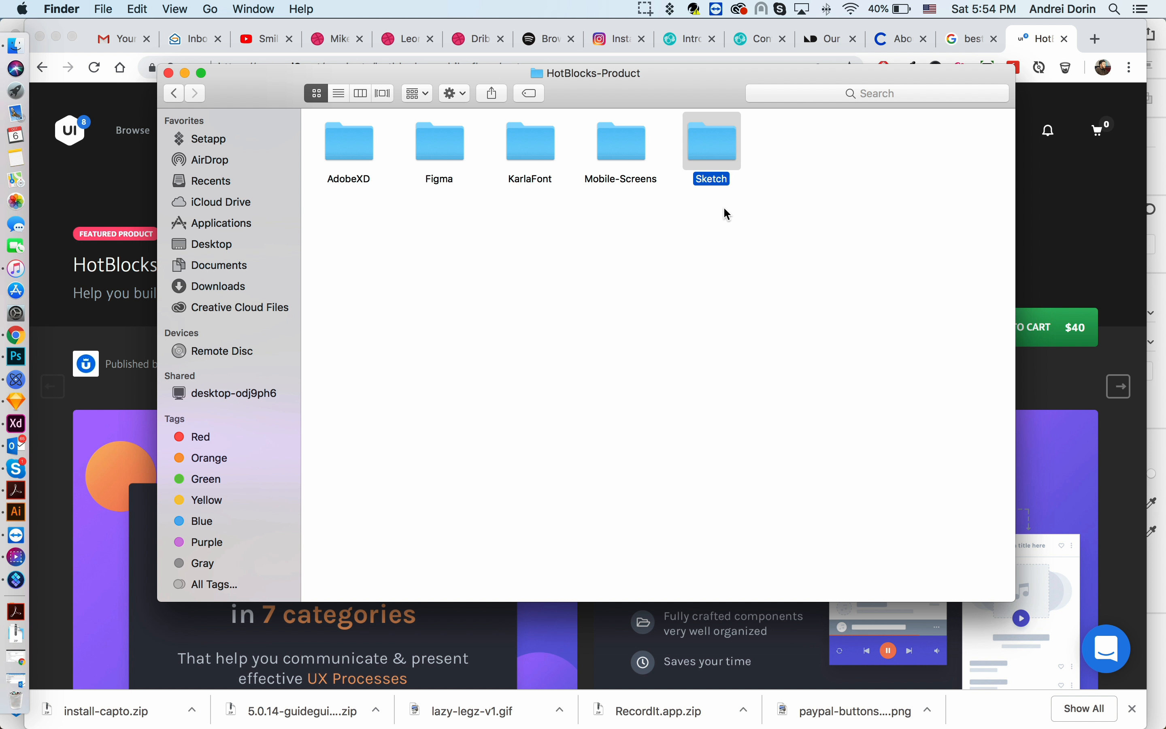
{"action": "left_click", "coordinate": [718, 214]}
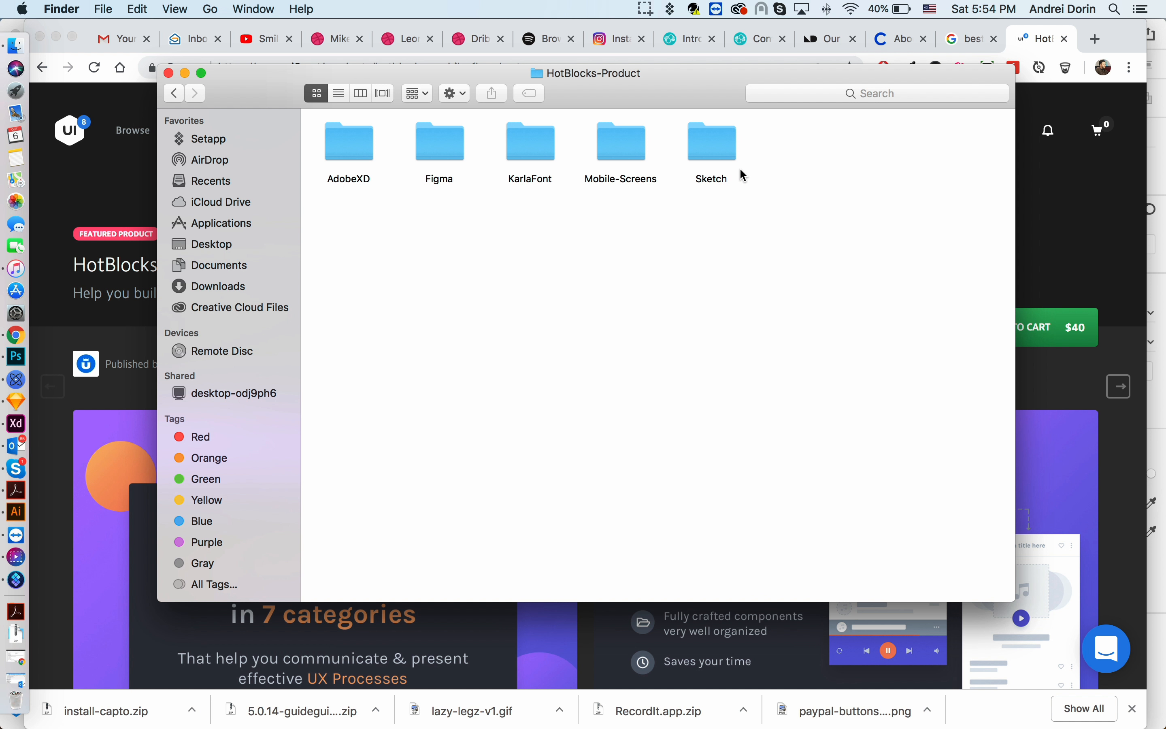
{"action": "double_click", "coordinate": [724, 157]}
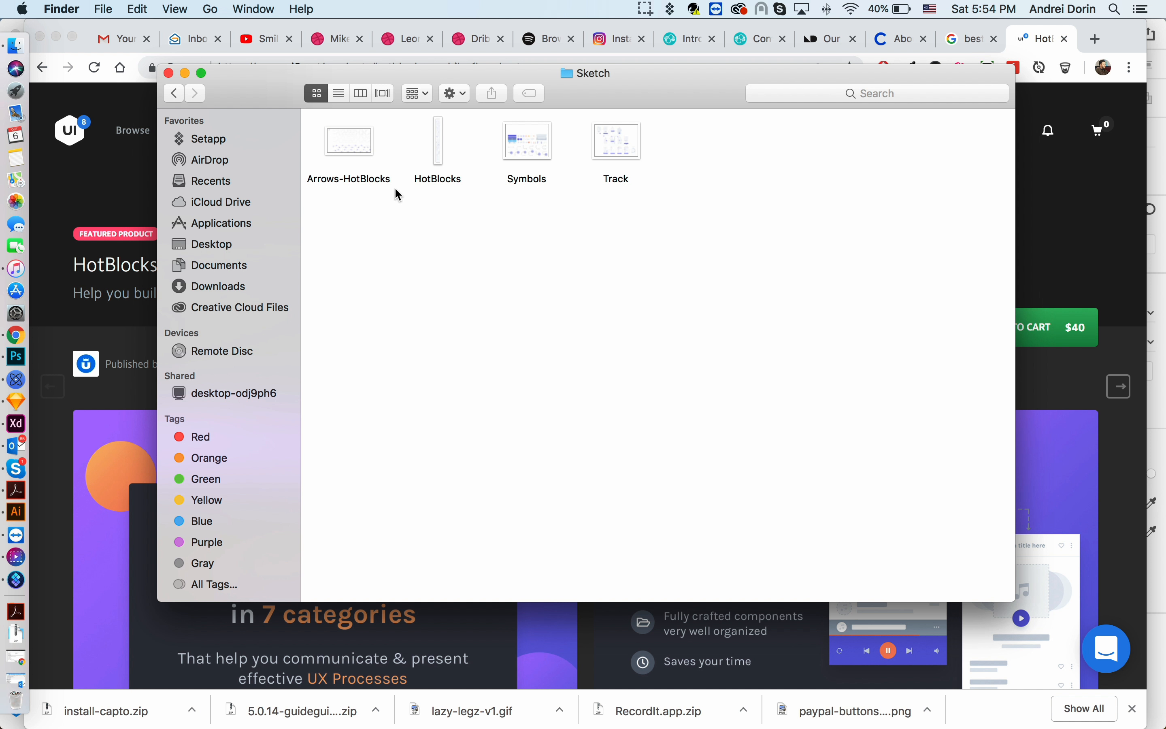
- Open the HotBlocks Sketch file
{"action": "left_click", "coordinate": [441, 161]}
{"action": "left_click", "coordinate": [444, 255]}
{"action": "left_click", "coordinate": [439, 149]}
{"action": "double_click", "coordinate": [439, 149]}
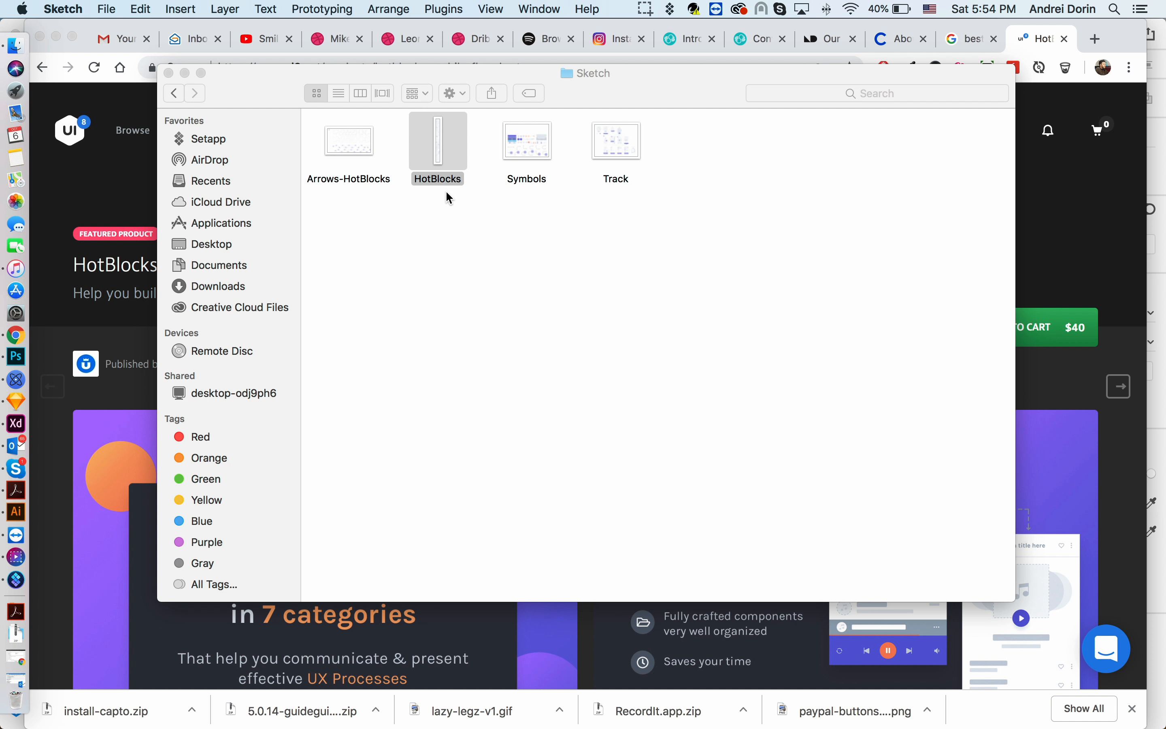
- Browse through all the mobile screen artboards on the Screens page
{"action": "scroll", "coordinate": [445, 192], "scroll_direction": "up", "scroll_amount": 5}
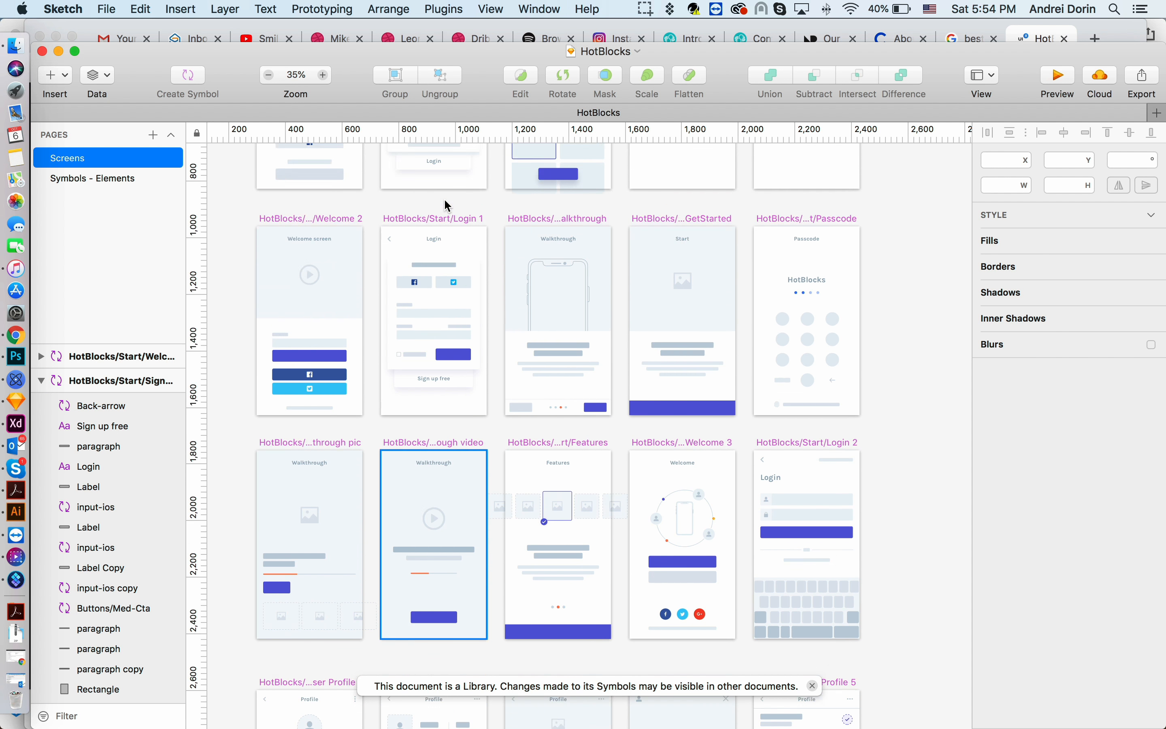
{"action": "scroll", "coordinate": [443, 197], "scroll_direction": "up", "scroll_amount": 10}
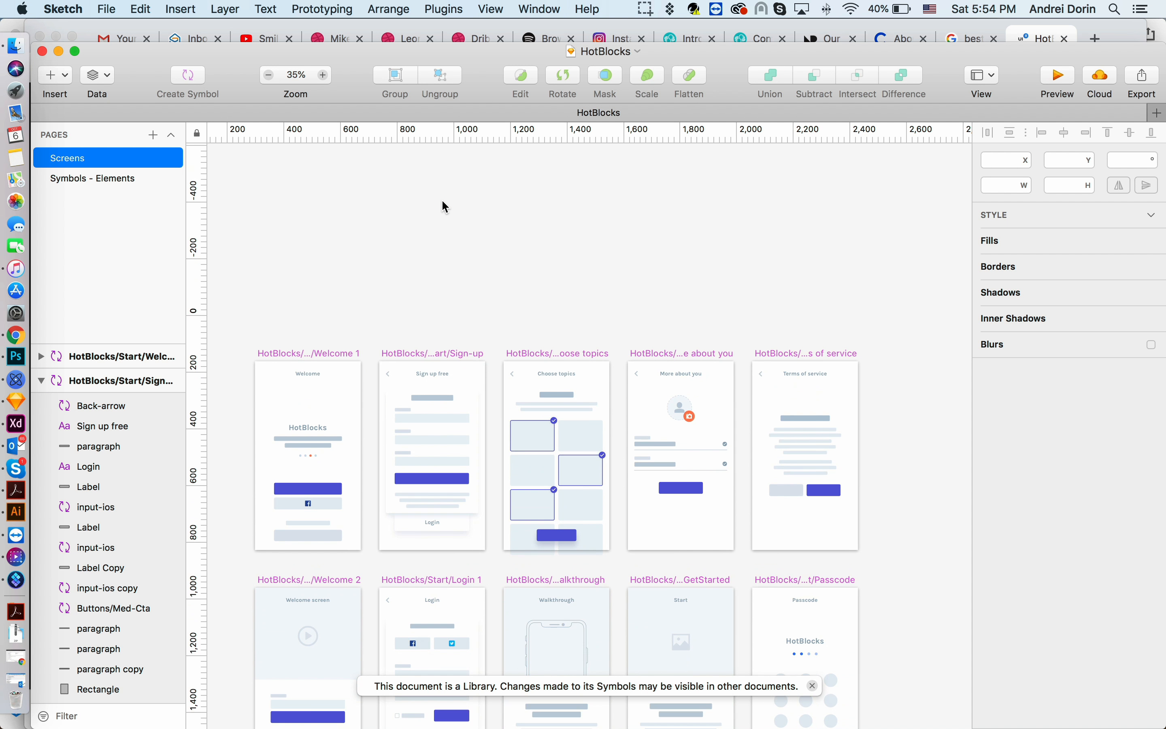
{"action": "key", "text": "alt+super+Left"}
{"action": "scroll", "coordinate": [746, 300], "scroll_direction": "down", "scroll_amount": 4}
{"action": "scroll", "coordinate": [754, 298], "scroll_direction": "down", "scroll_amount": 1}
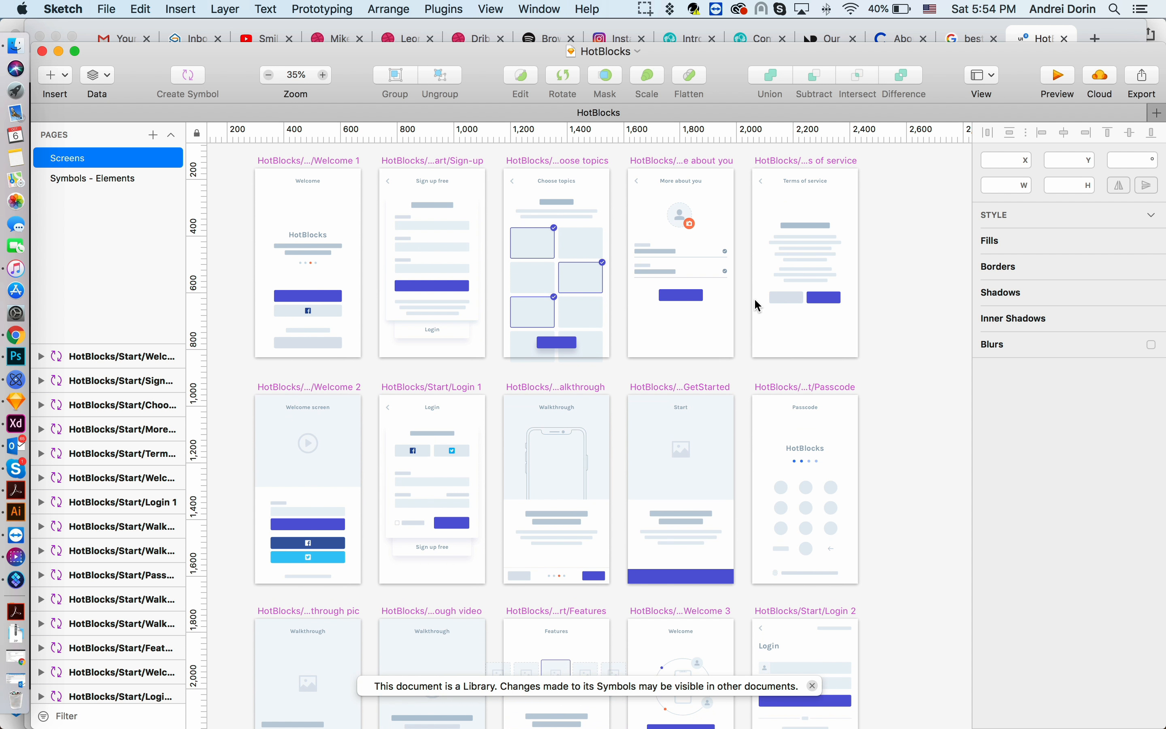
{"action": "scroll", "coordinate": [776, 451], "scroll_direction": "down", "scroll_amount": 20}
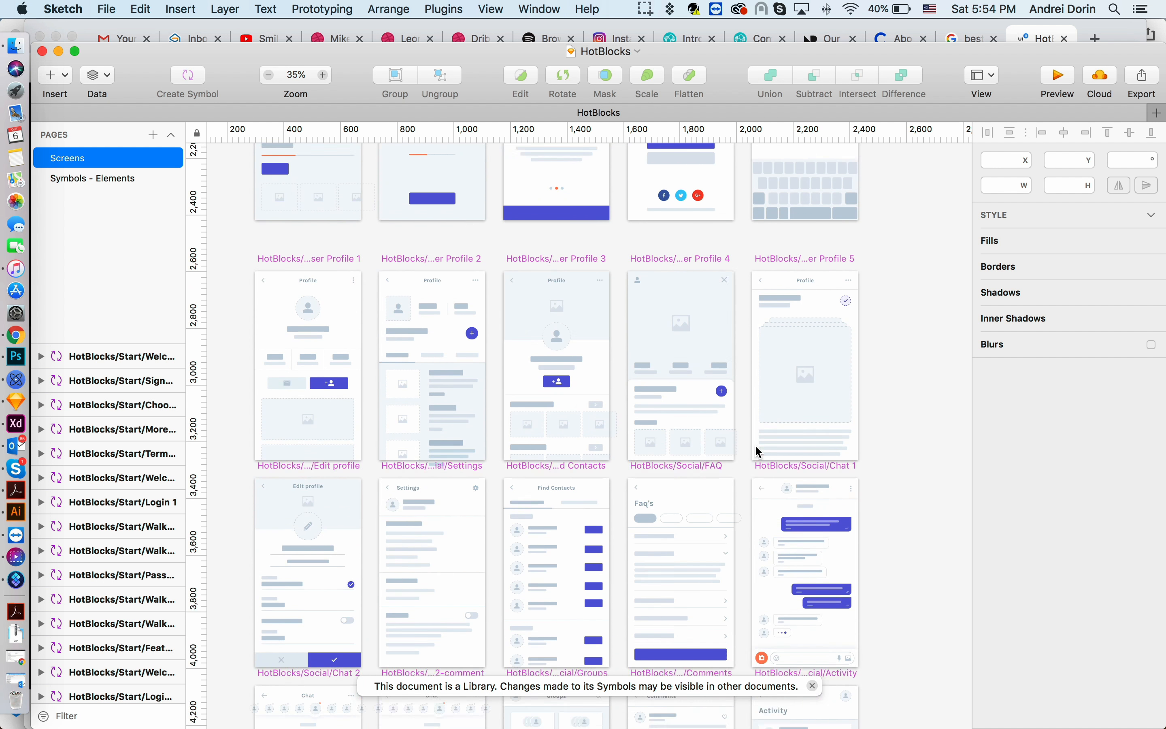
{"action": "scroll", "coordinate": [735, 418], "scroll_direction": "down", "scroll_amount": 15}
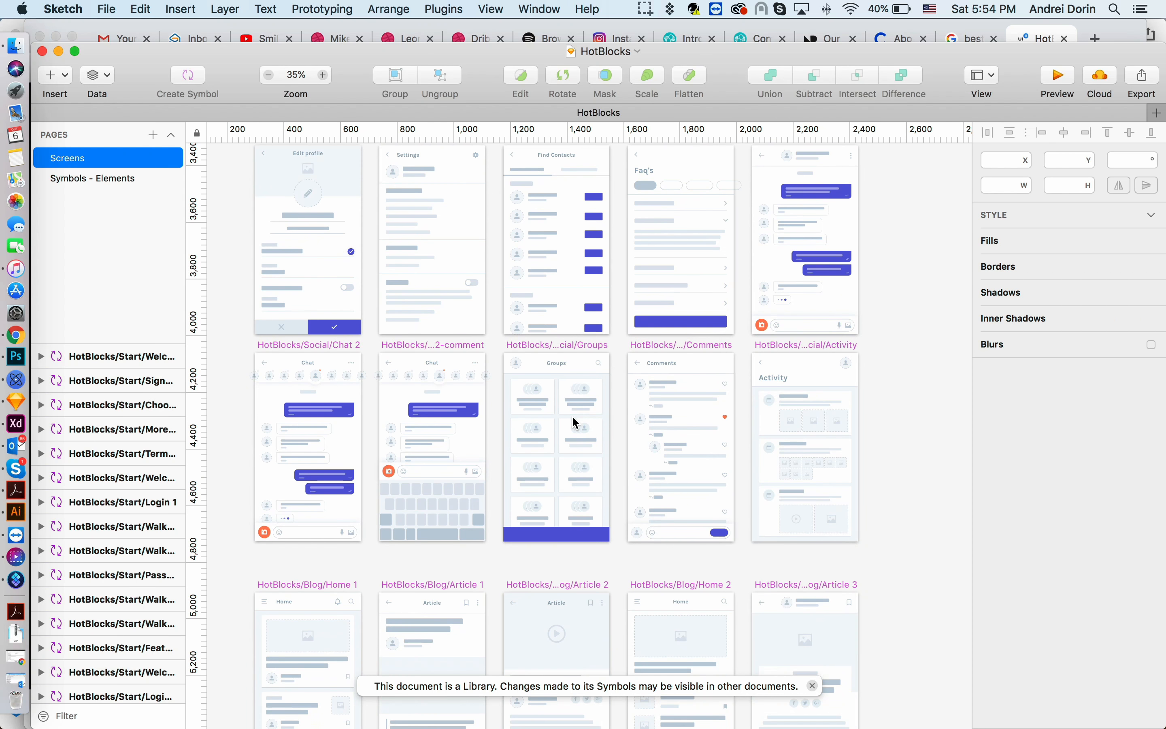
{"action": "scroll", "coordinate": [571, 415], "scroll_direction": "down", "scroll_amount": 18}
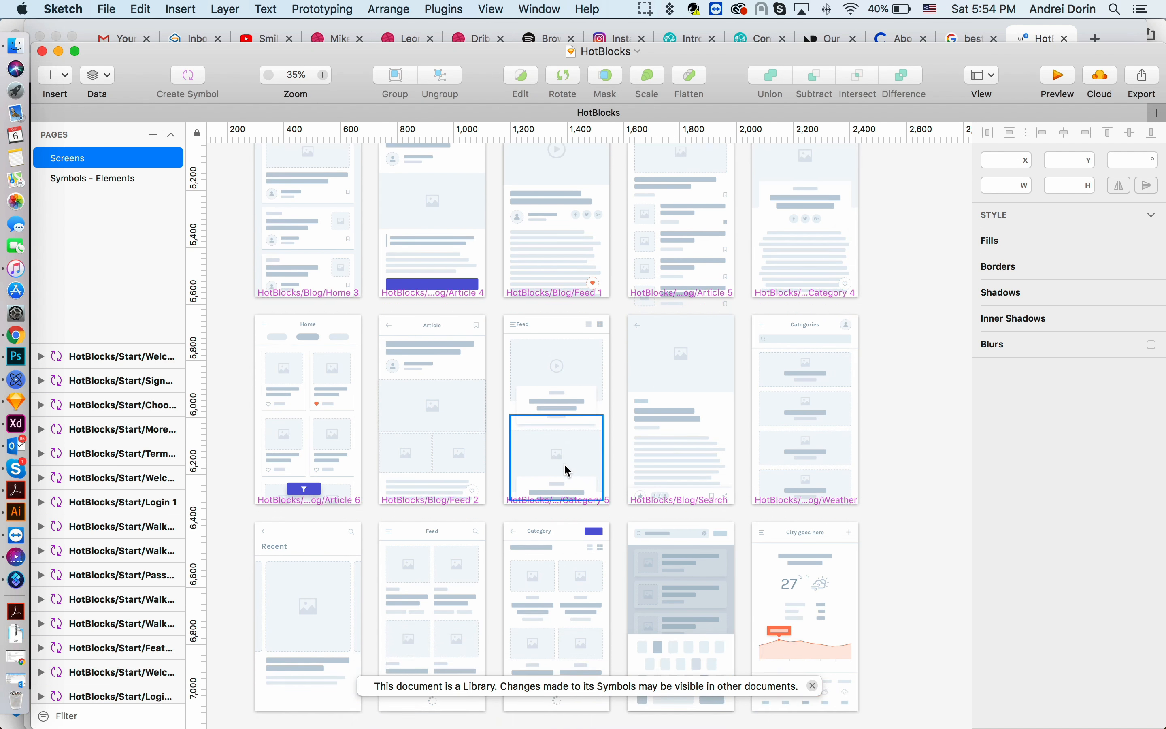
{"action": "scroll", "coordinate": [742, 404], "scroll_direction": "down", "scroll_amount": 20}
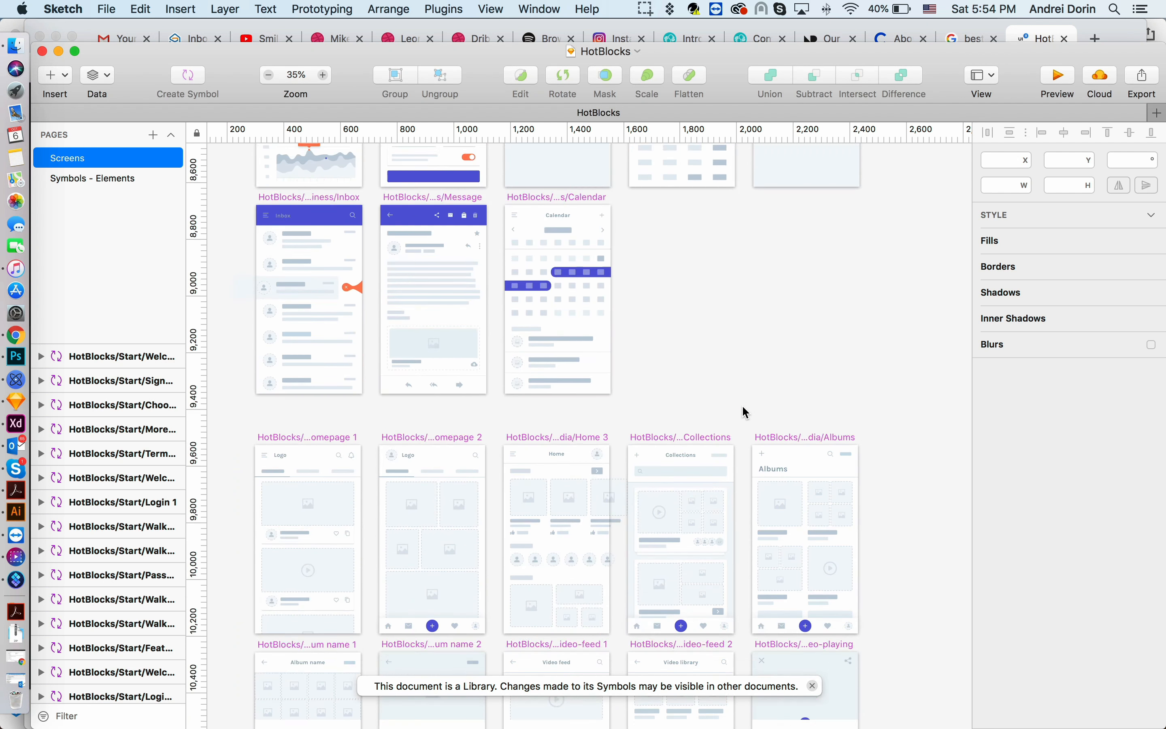
{"action": "scroll", "coordinate": [362, 467], "scroll_direction": "down", "scroll_amount": 20}
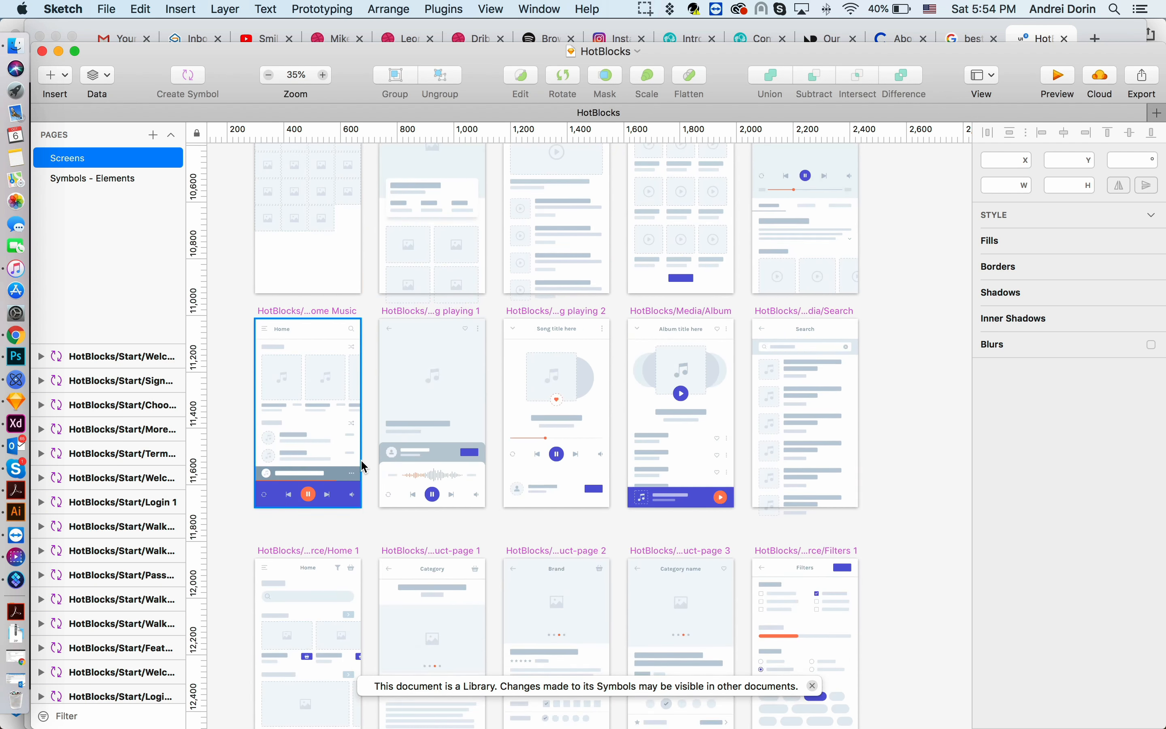
{"action": "scroll", "coordinate": [725, 413], "scroll_direction": "down", "scroll_amount": 20}
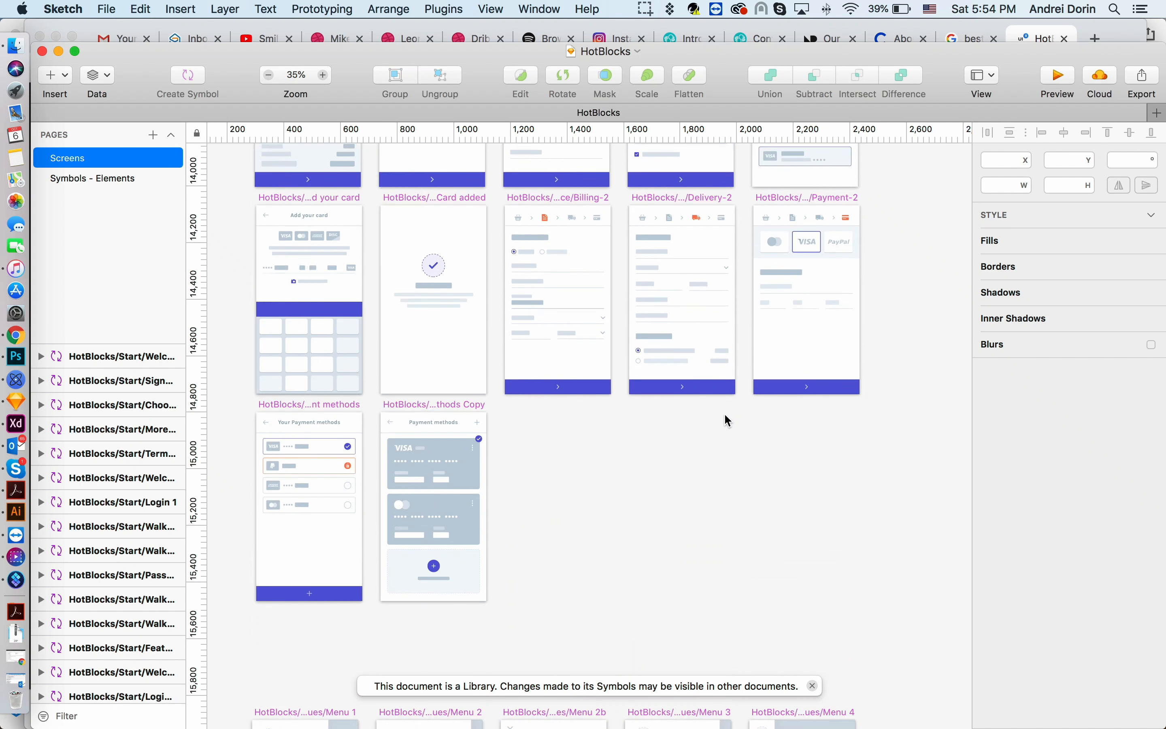
{"action": "scroll", "coordinate": [742, 418], "scroll_direction": "down", "scroll_amount": 2}
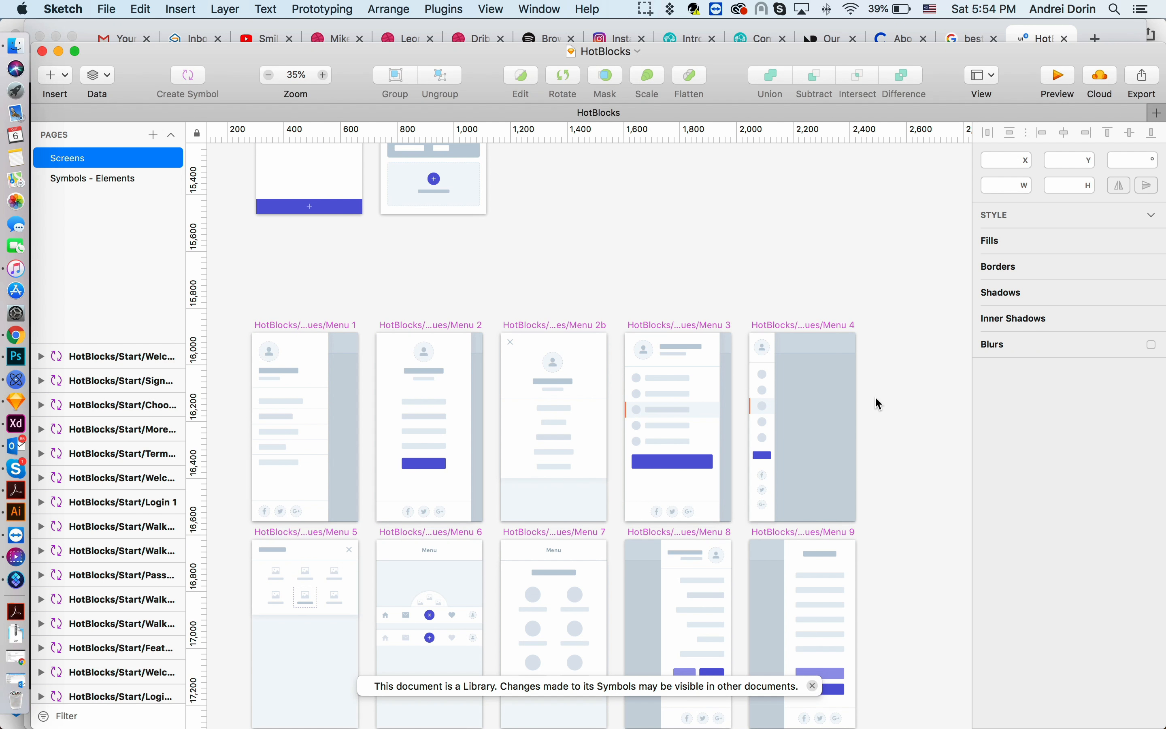
{"action": "scroll", "coordinate": [875, 396], "scroll_direction": "down", "scroll_amount": 20}
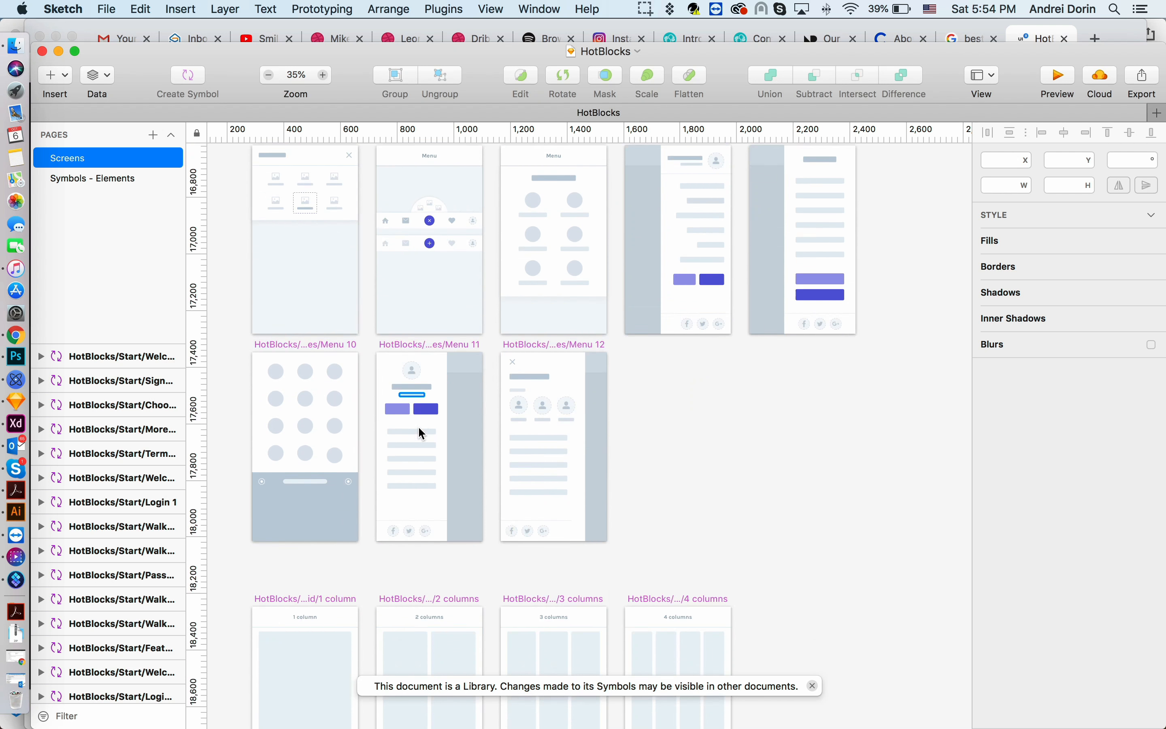
{"action": "scroll", "coordinate": [419, 431], "scroll_direction": "down", "scroll_amount": 10}
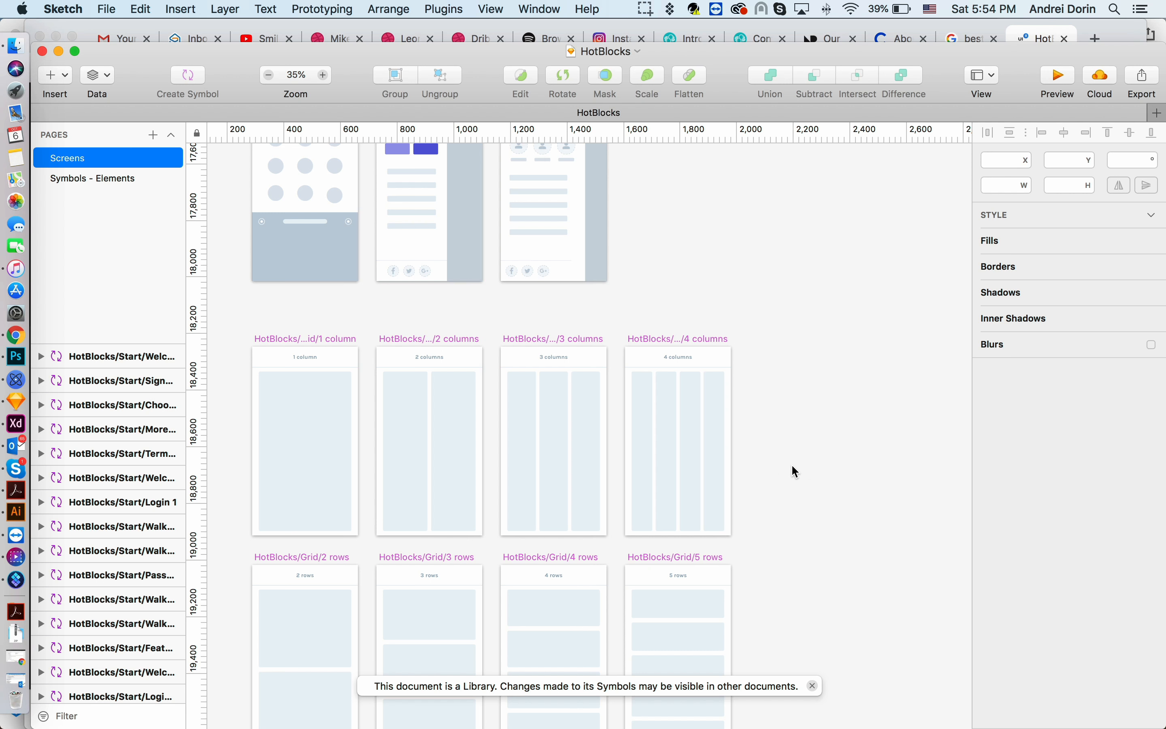
{"action": "scroll", "coordinate": [793, 466], "scroll_direction": "down", "scroll_amount": 14}
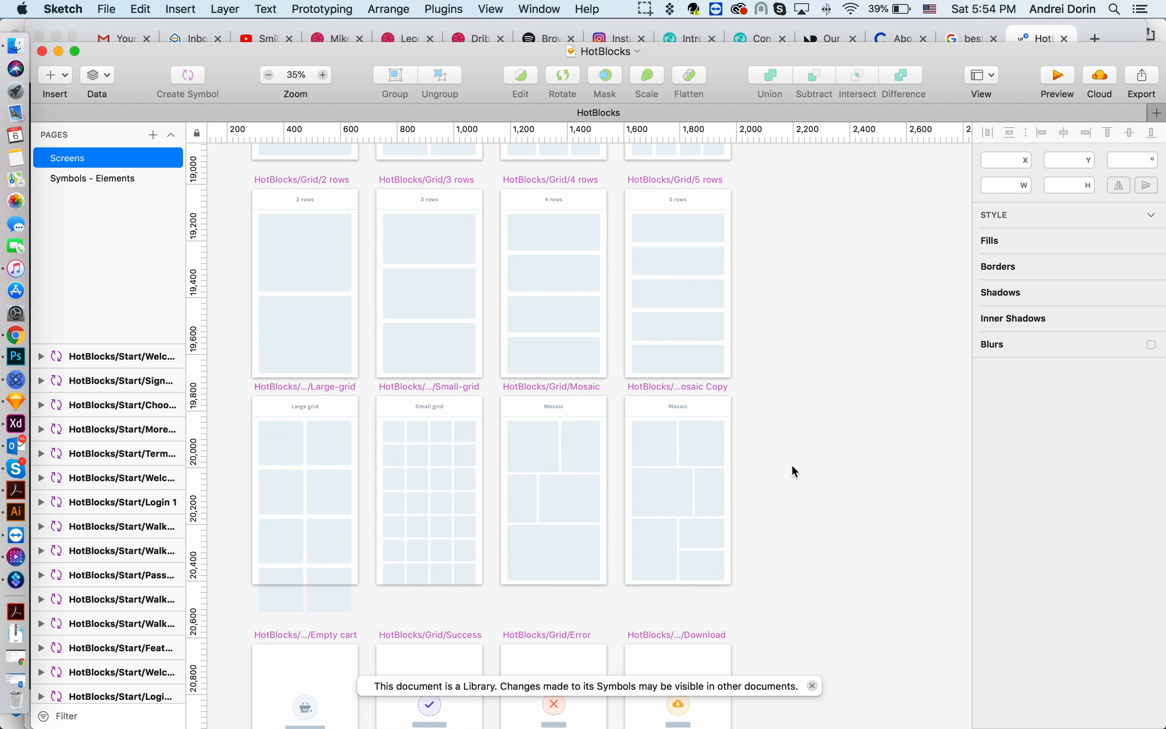
{"action": "scroll", "coordinate": [793, 466], "scroll_direction": "down", "scroll_amount": 12}
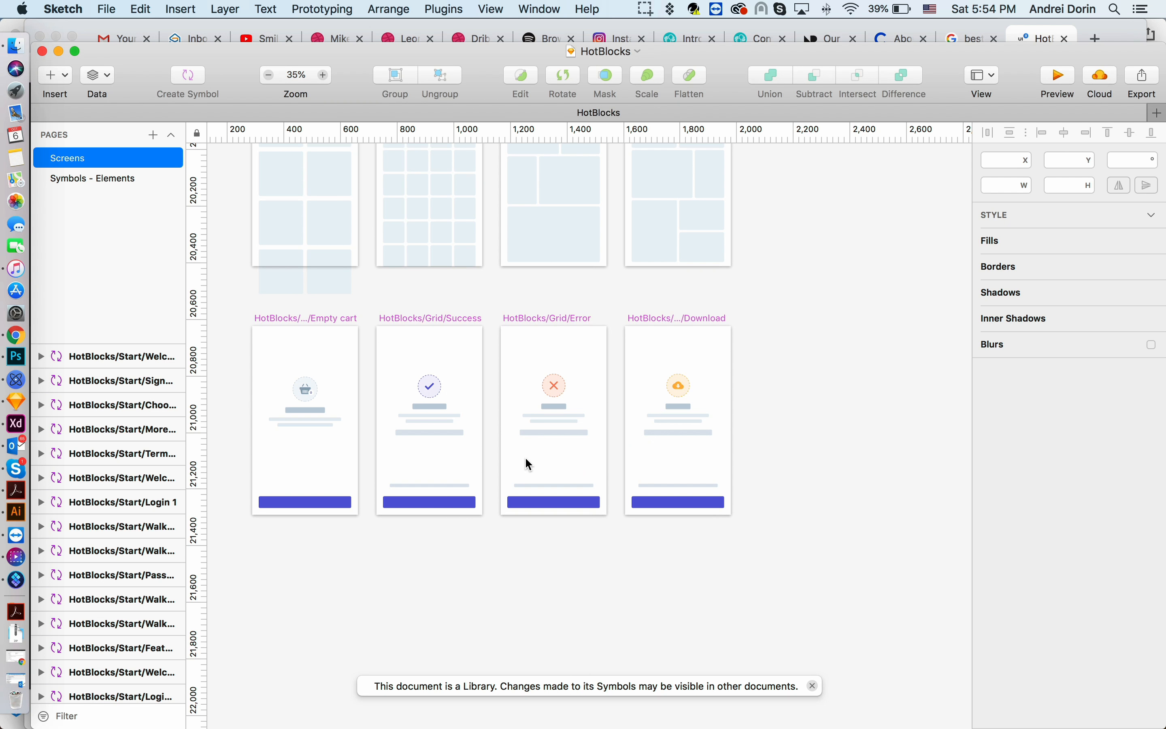
{"action": "scroll", "coordinate": [668, 354], "scroll_direction": "up", "scroll_amount": 20}
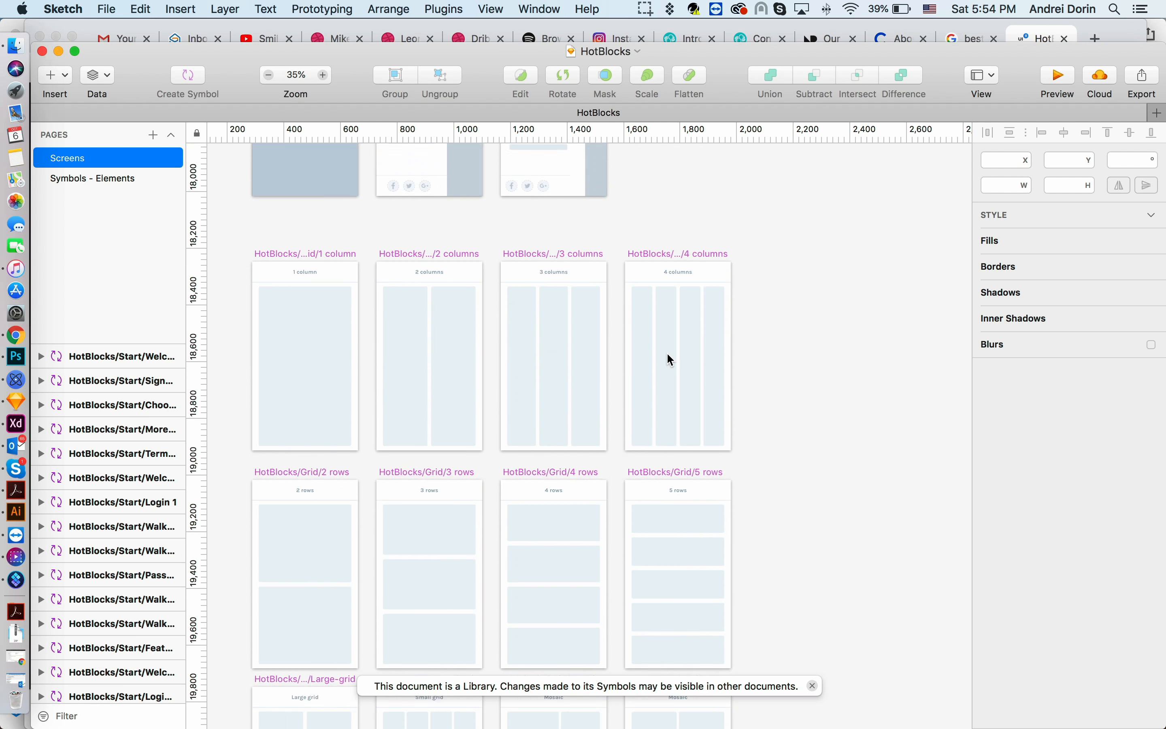
{"action": "scroll", "coordinate": [670, 359], "scroll_direction": "up", "scroll_amount": 20}
{"action": "scroll", "coordinate": [669, 359], "scroll_direction": "up", "scroll_amount": 5}
{"action": "scroll", "coordinate": [670, 359], "scroll_direction": "up", "scroll_amount": 5}
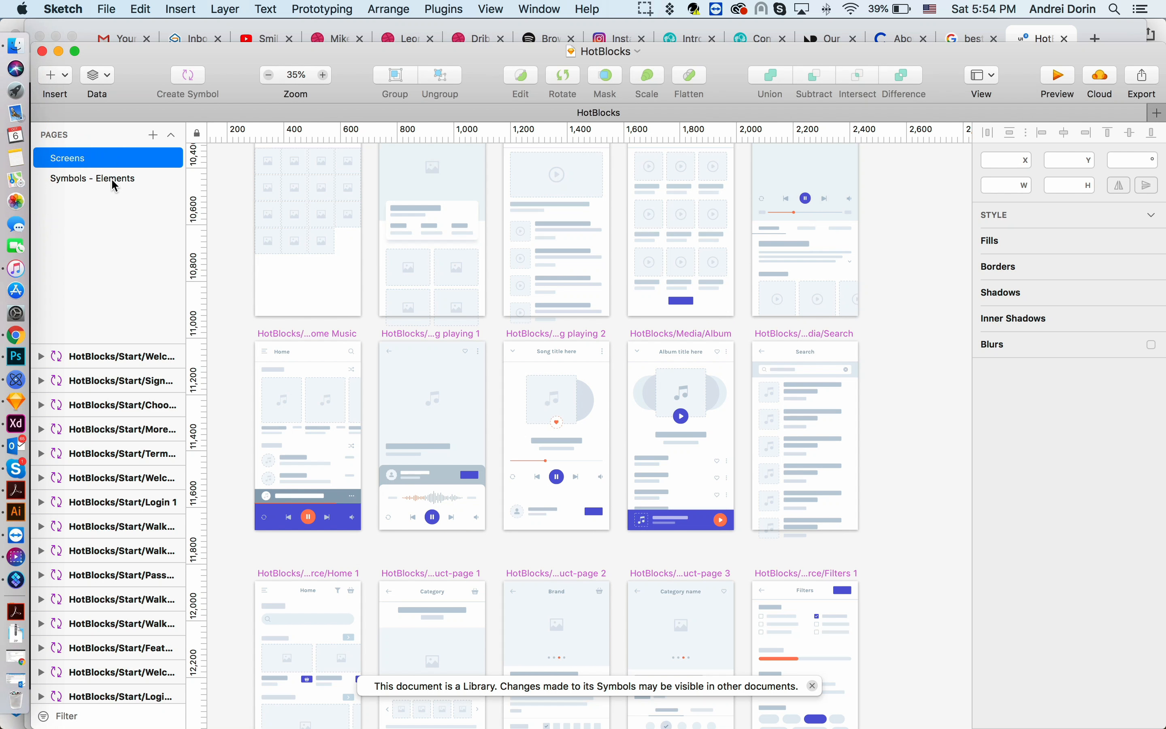
- On the Symbols - Elements page, change the fill of the large, medium and small CTA button shapes to the green document colour
{"action": "left_click", "coordinate": [111, 178]}
{"action": "scroll", "coordinate": [306, 316], "scroll_direction": "up", "scroll_amount": 2}
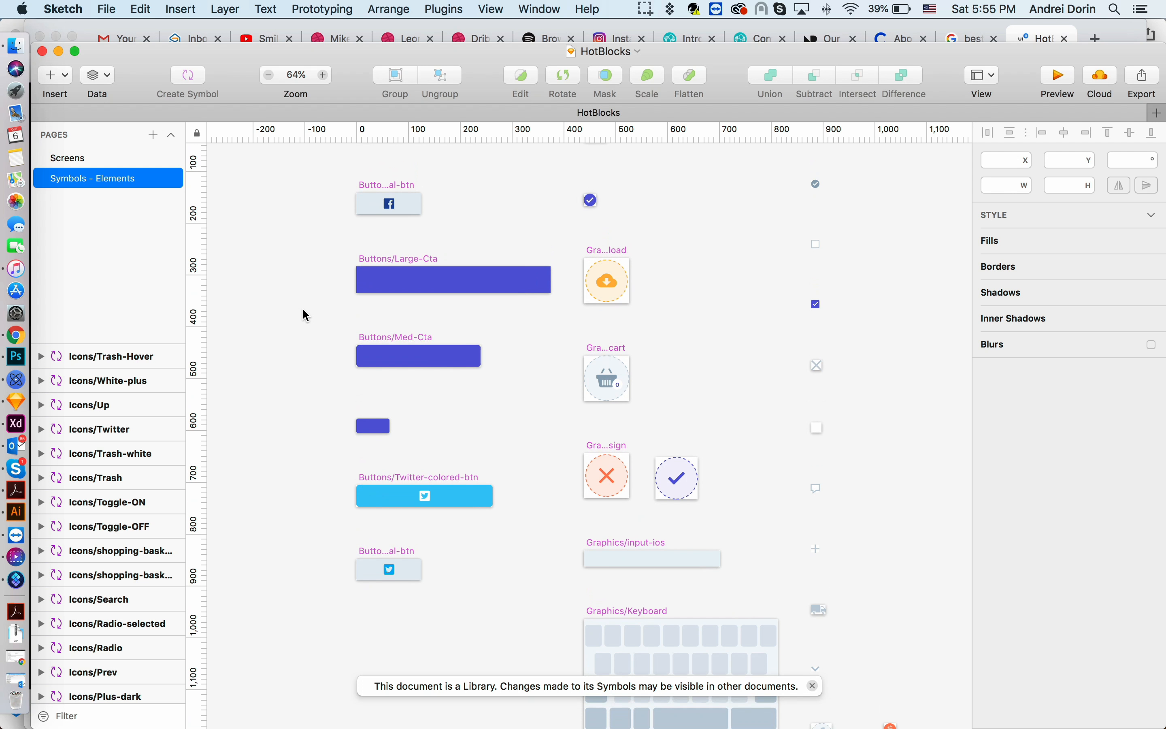
{"action": "scroll", "coordinate": [310, 316], "scroll_direction": "up", "scroll_amount": 2}
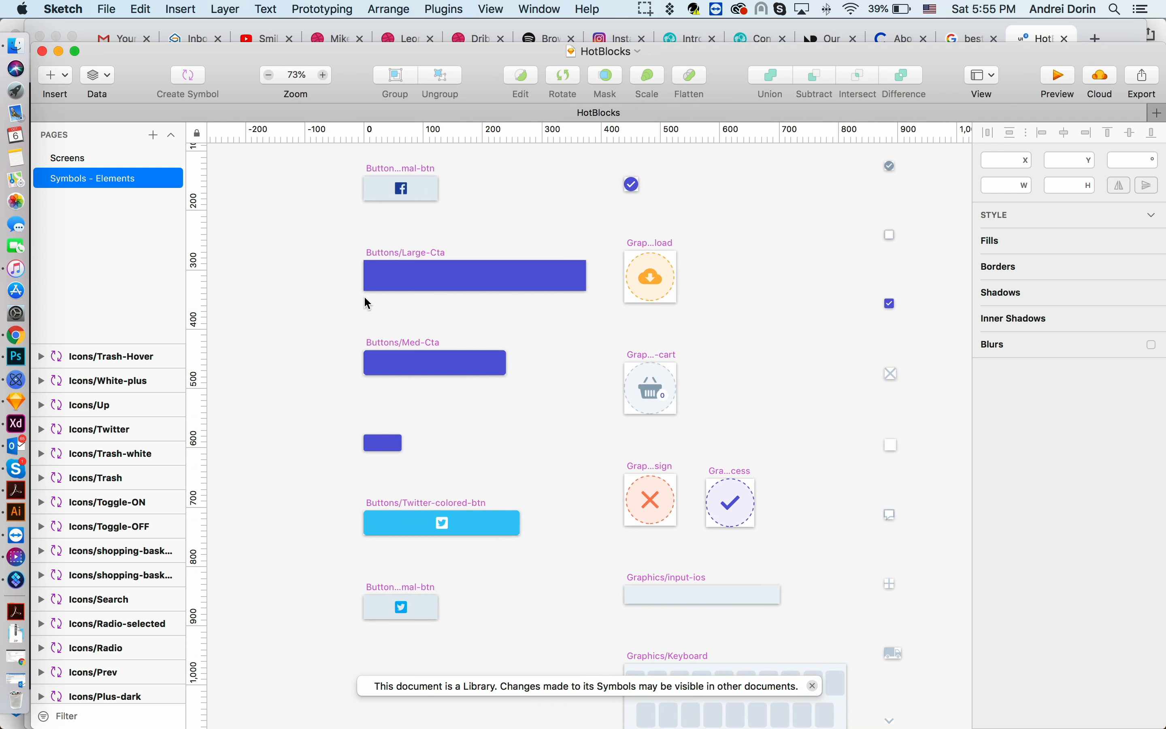
{"action": "left_click", "coordinate": [427, 290]}
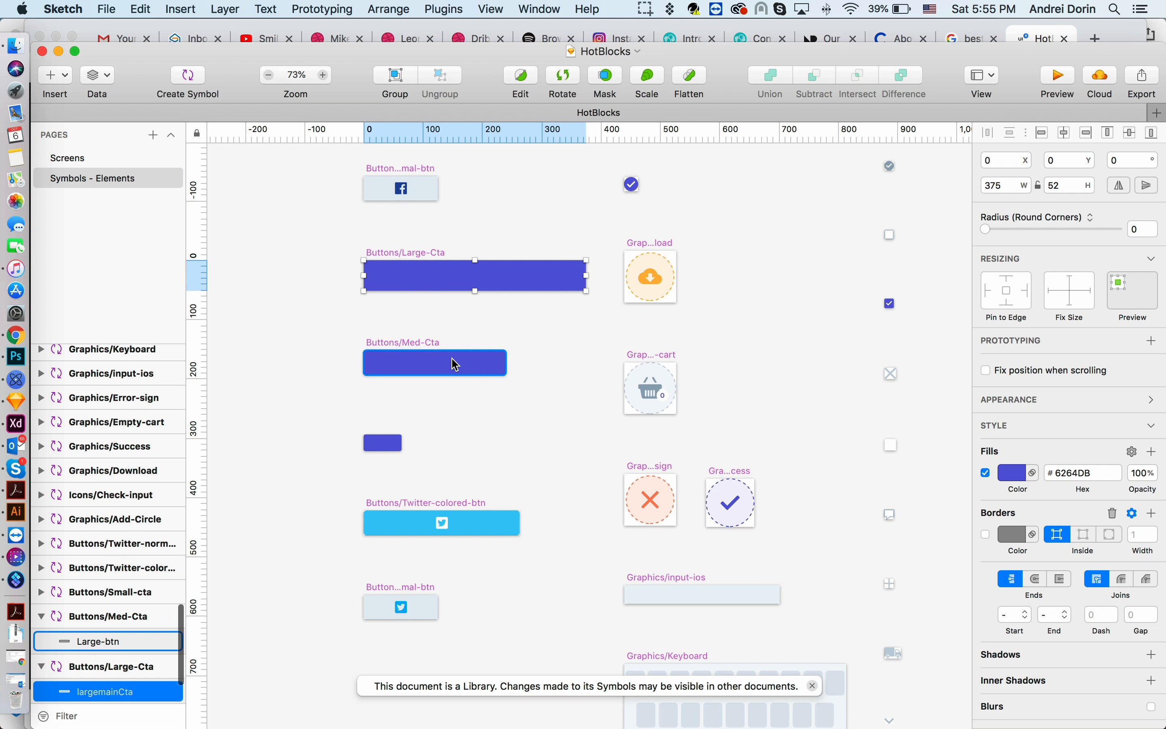
{"action": "left_click", "coordinate": [454, 368], "text": "shift"}
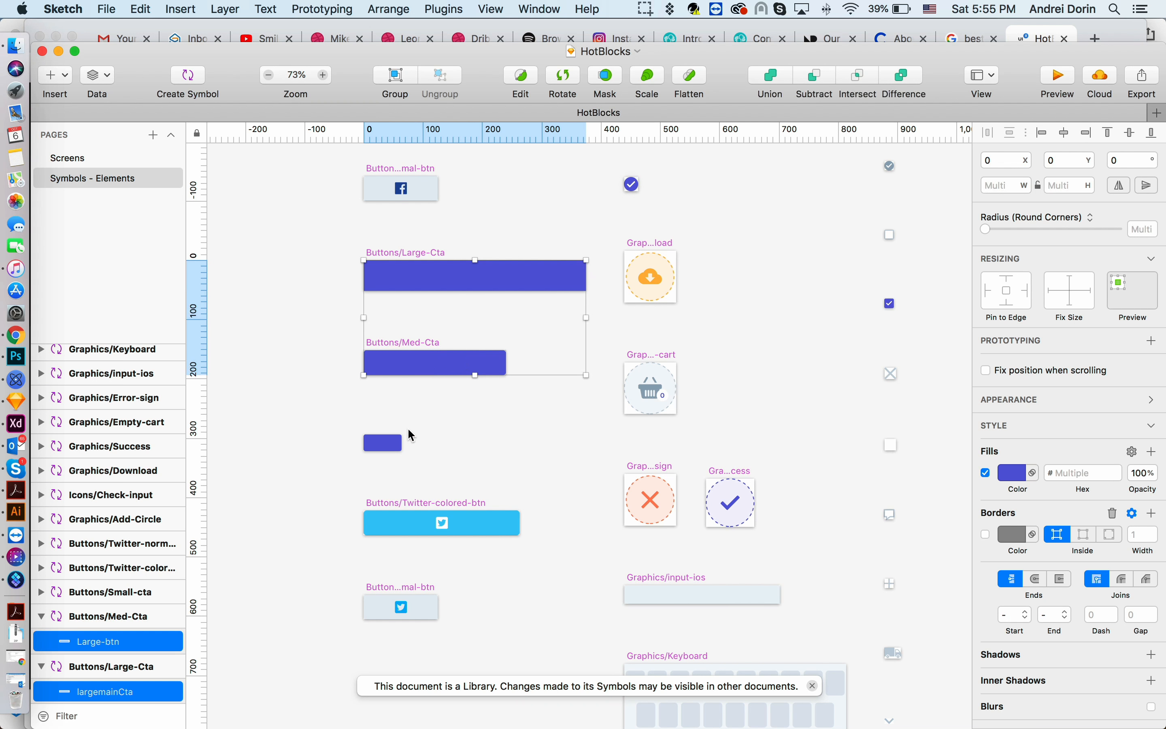
{"action": "left_click", "coordinate": [386, 443], "text": "shift"}
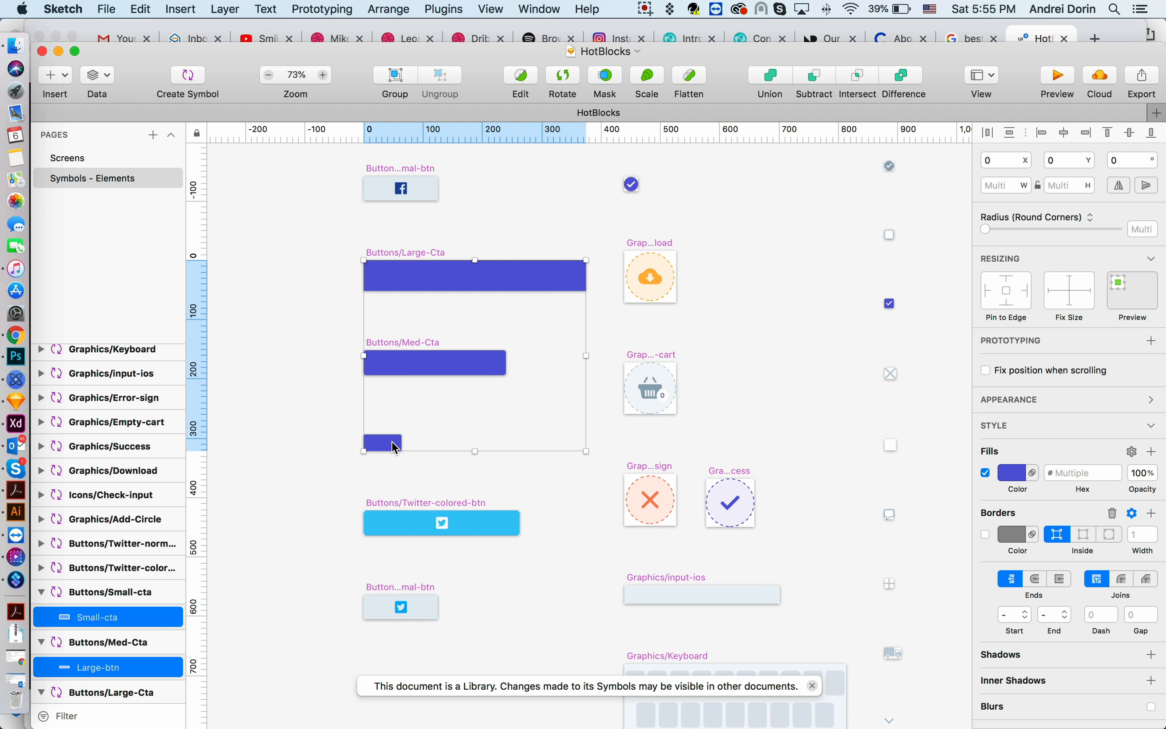
{"action": "left_click", "coordinate": [1010, 479]}
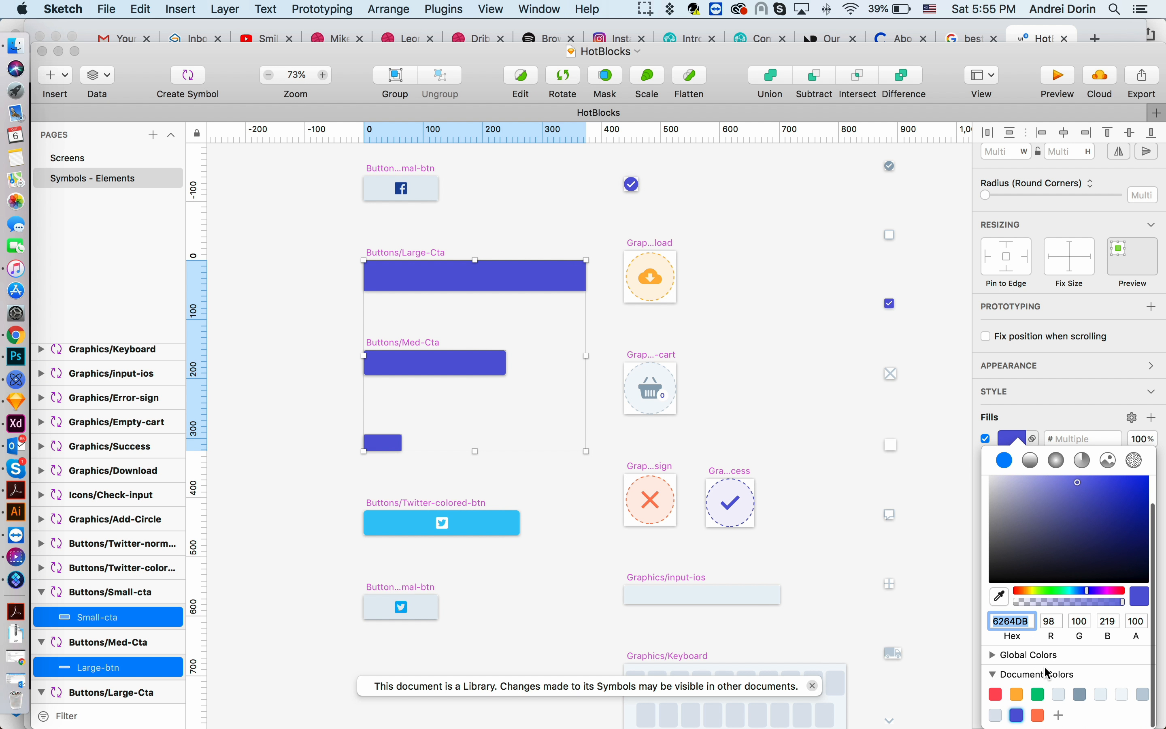
{"action": "left_click", "coordinate": [1040, 702]}
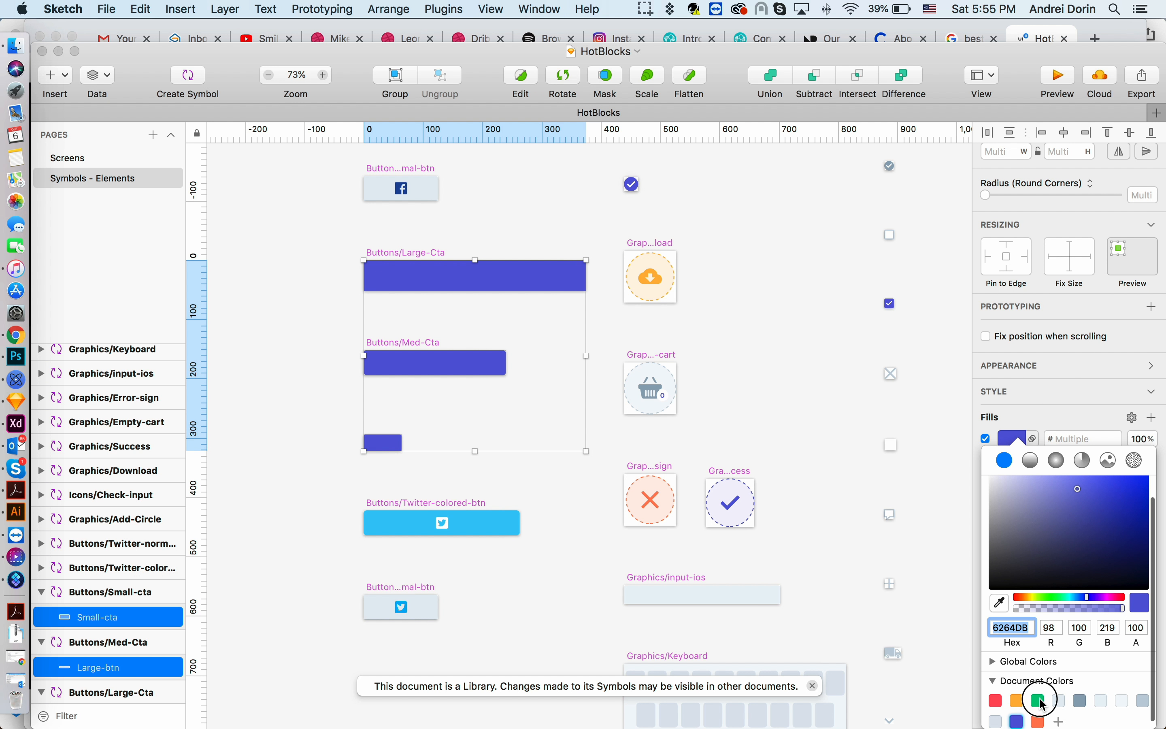
{"action": "left_click", "coordinate": [293, 312]}
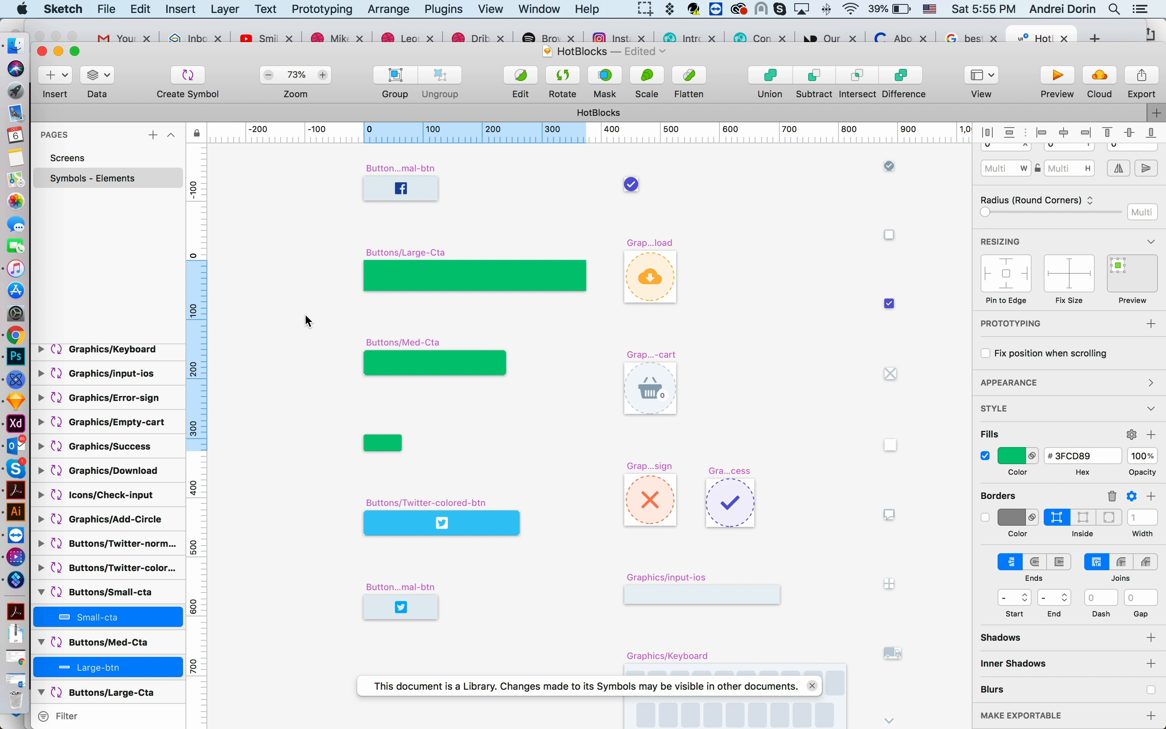
- Return to the Screens page and review the buttons across the screens
{"action": "left_click", "coordinate": [92, 163]}
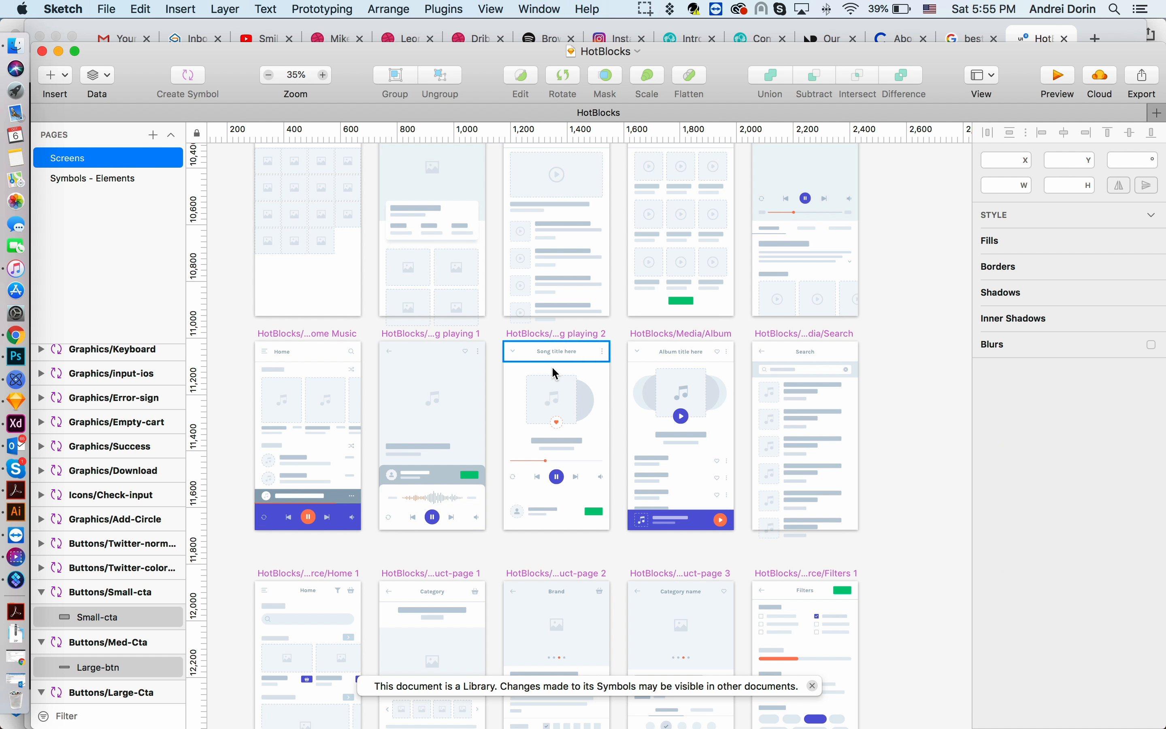
{"action": "scroll", "coordinate": [559, 372], "scroll_direction": "down", "scroll_amount": 15}
{"action": "scroll", "coordinate": [561, 374], "scroll_direction": "up", "scroll_amount": 15}
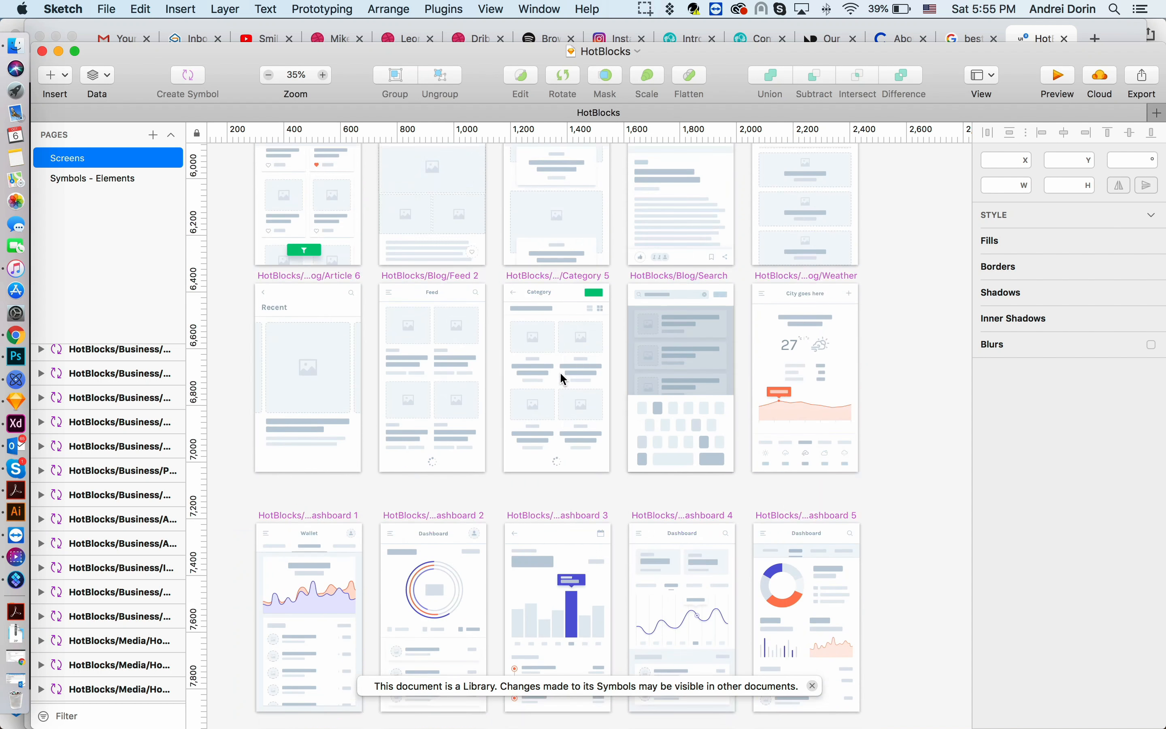
{"action": "scroll", "coordinate": [561, 374], "scroll_direction": "up", "scroll_amount": 15}
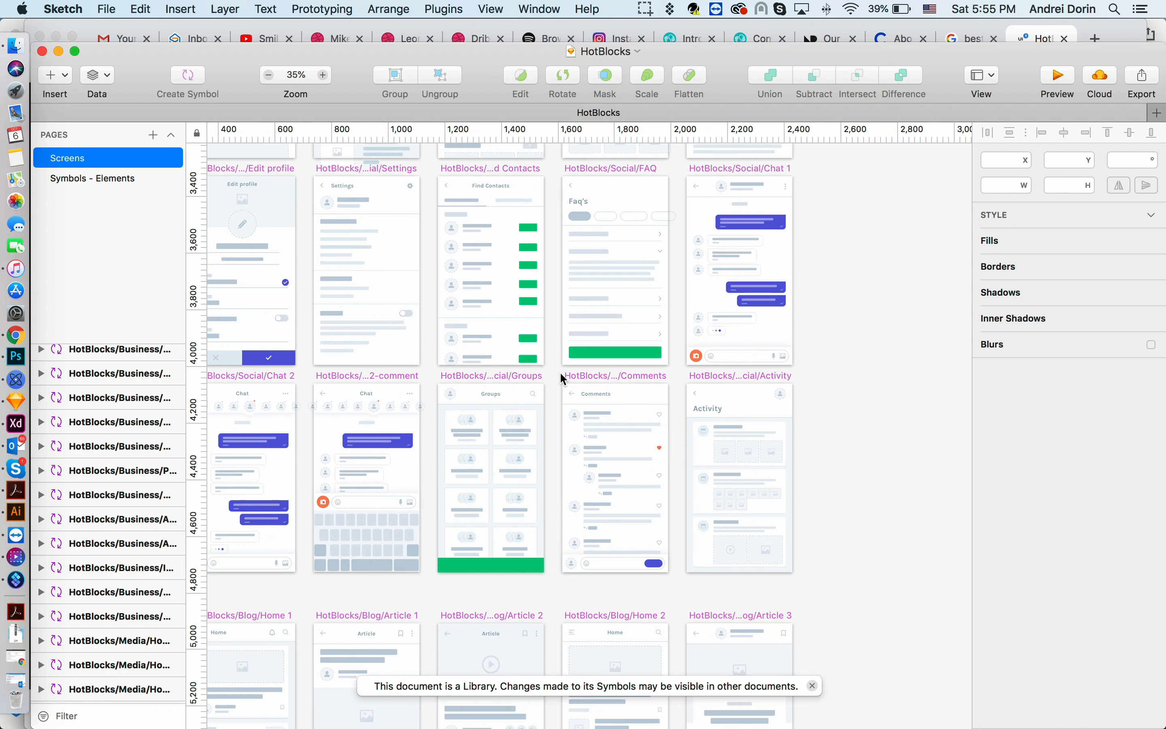
{"action": "scroll", "coordinate": [560, 374], "scroll_direction": "up", "scroll_amount": 15}
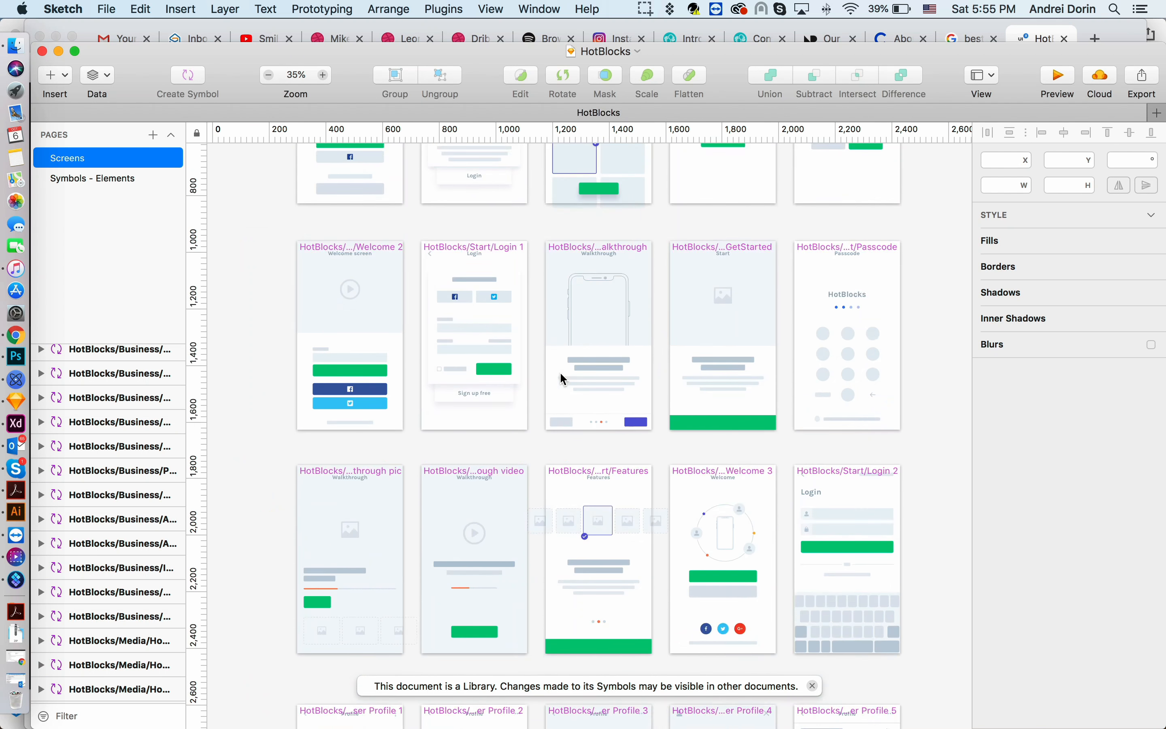
- Open the Arrows-HotBlocks Sketch file from the Sketch folder
{"action": "scroll", "coordinate": [561, 374], "scroll_direction": "down", "scroll_amount": 3}
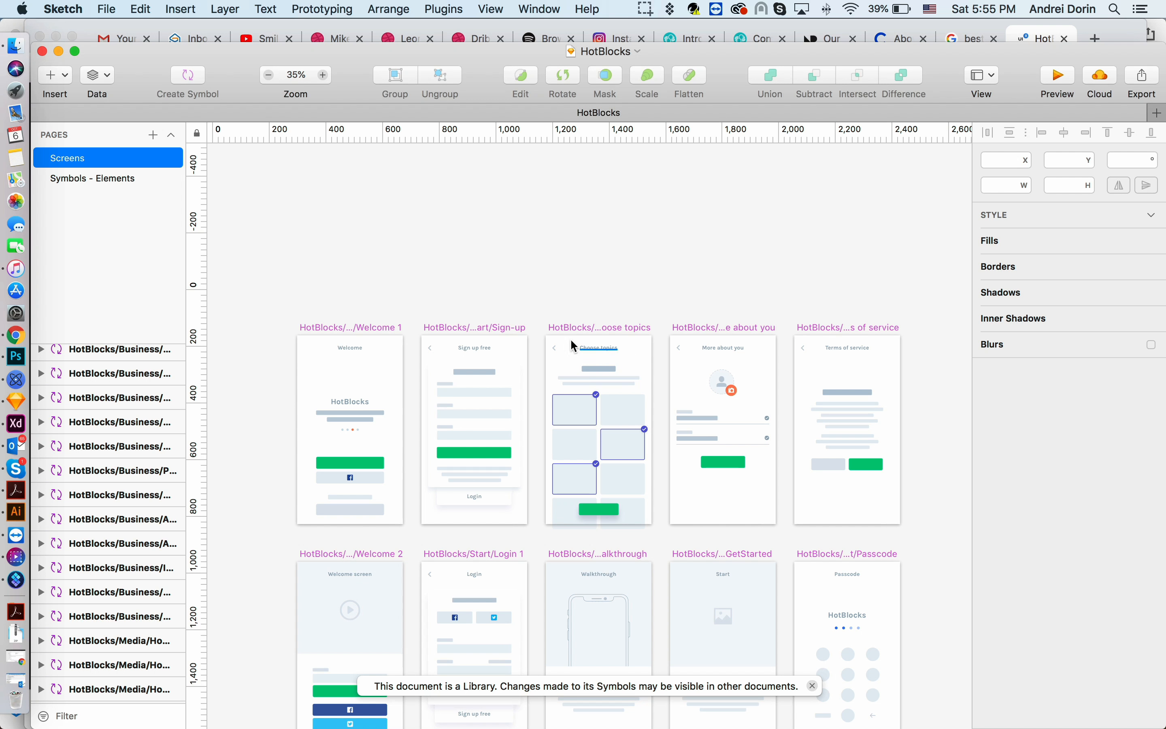
{"action": "left_click", "coordinate": [30, 53]}
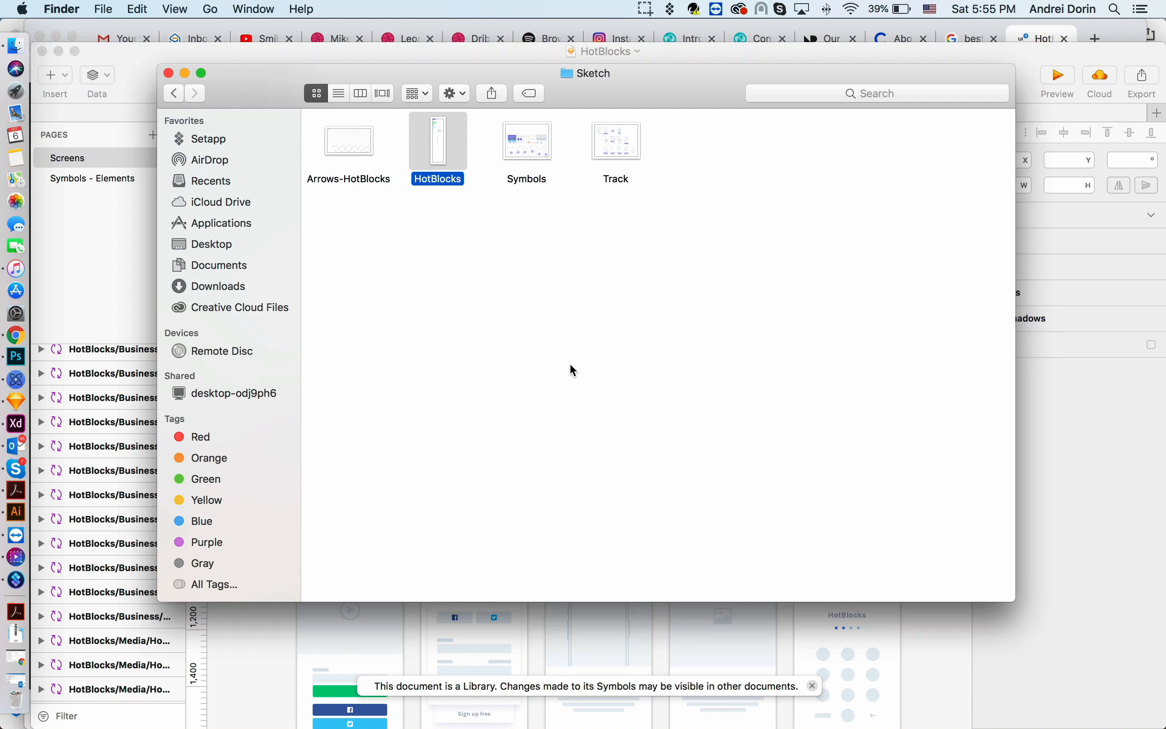
{"action": "left_click", "coordinate": [366, 221]}
{"action": "double_click", "coordinate": [361, 153]}
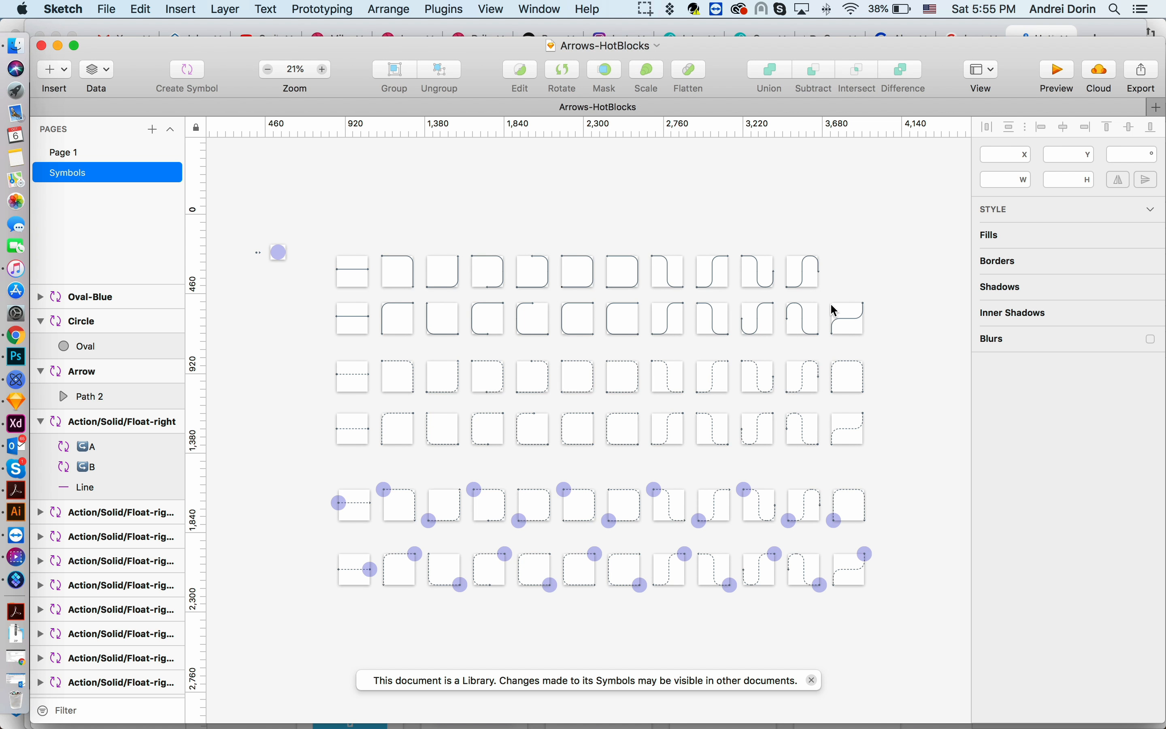
- Browse the arrow symbols on the Symbols page of Arrows-HotBlocks
{"action": "scroll", "coordinate": [906, 299], "scroll_direction": "down", "scroll_amount": 5}
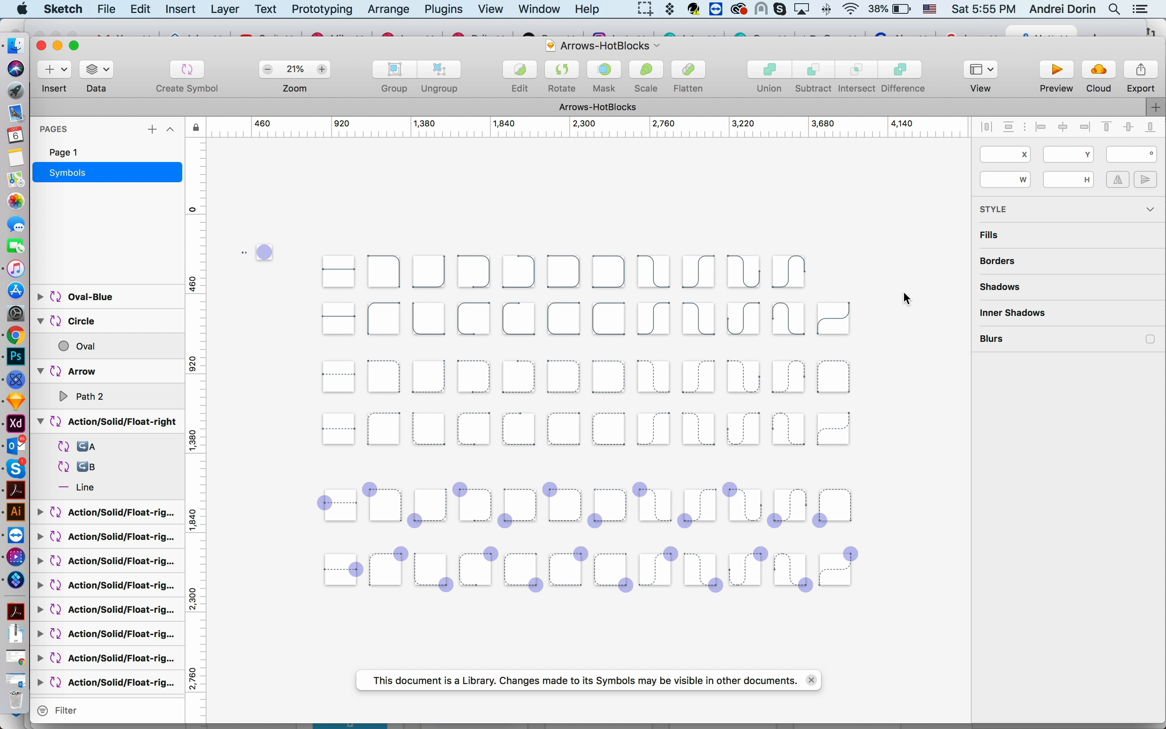
{"action": "scroll", "coordinate": [908, 298], "scroll_direction": "up", "scroll_amount": 3}
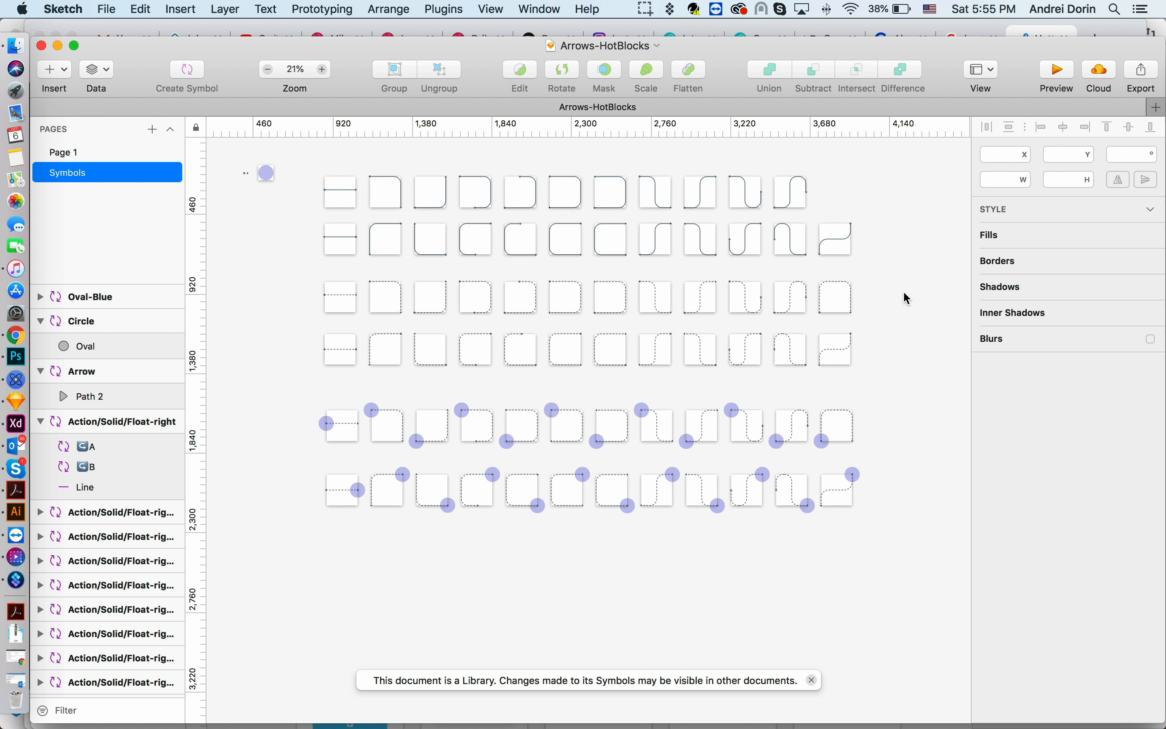
{"action": "key", "text": "super+alt+Left"}
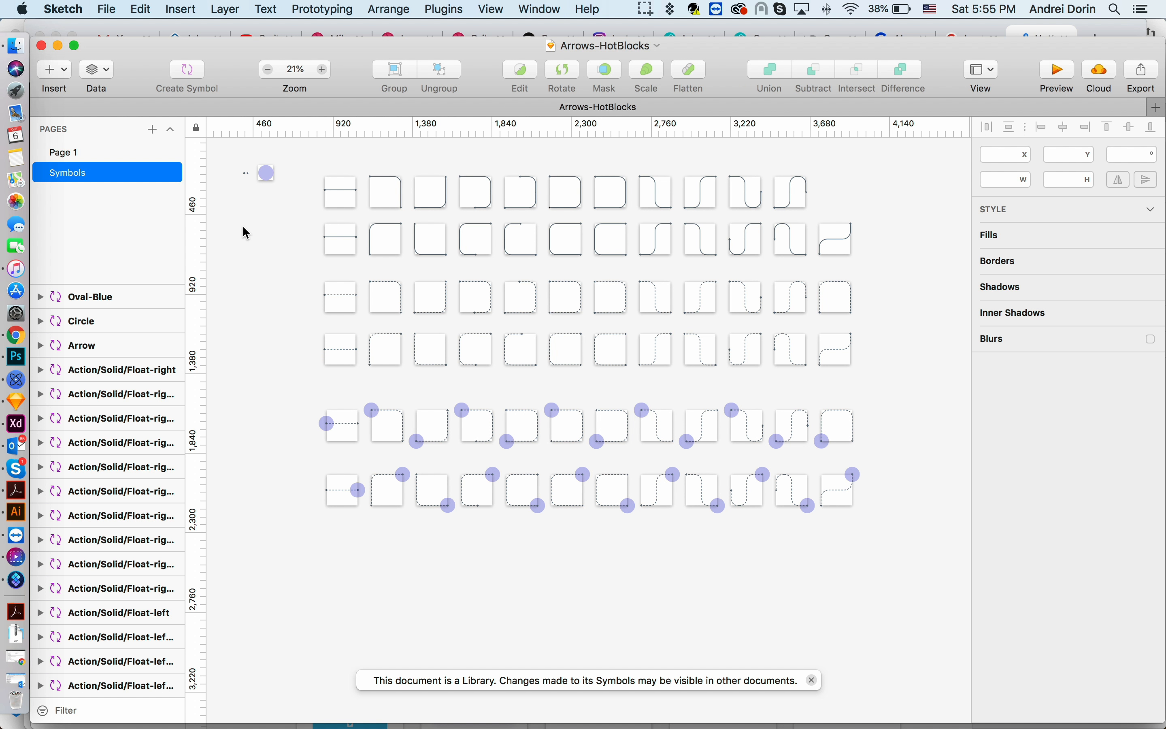
- Create a new blank document and review the libraries enabled in the Libraries preferences
{"action": "key", "text": "super+n"}
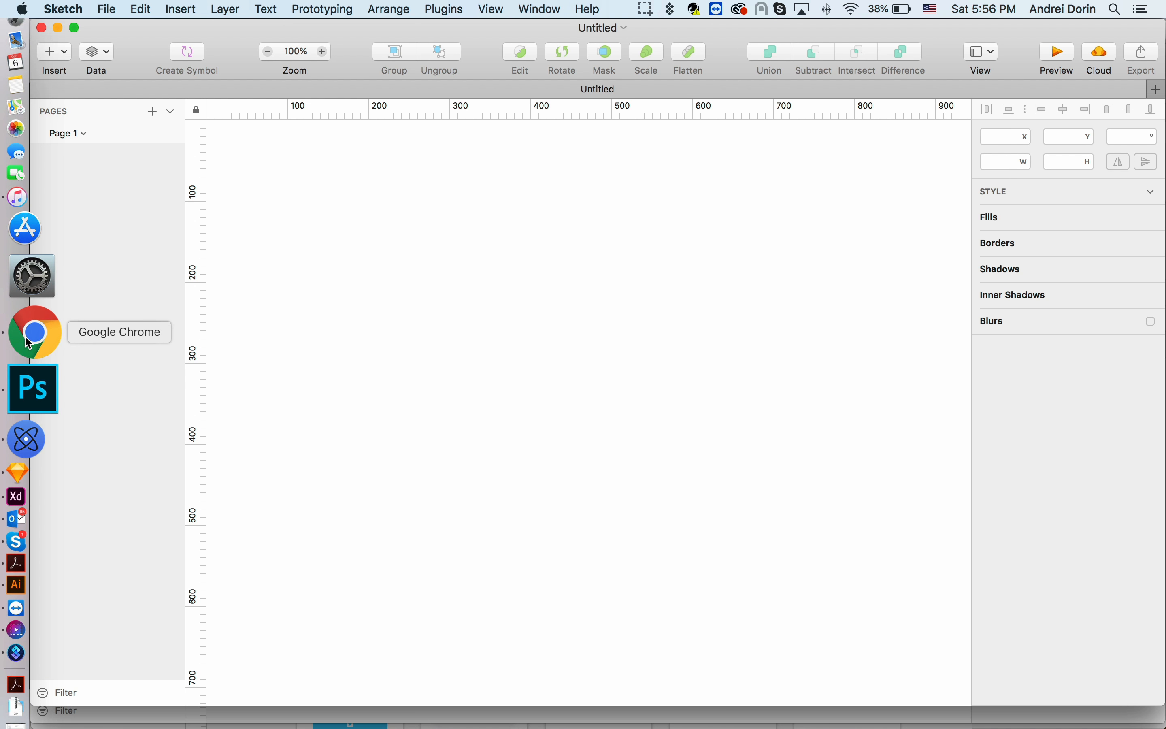
{"action": "left_click", "coordinate": [444, 363]}
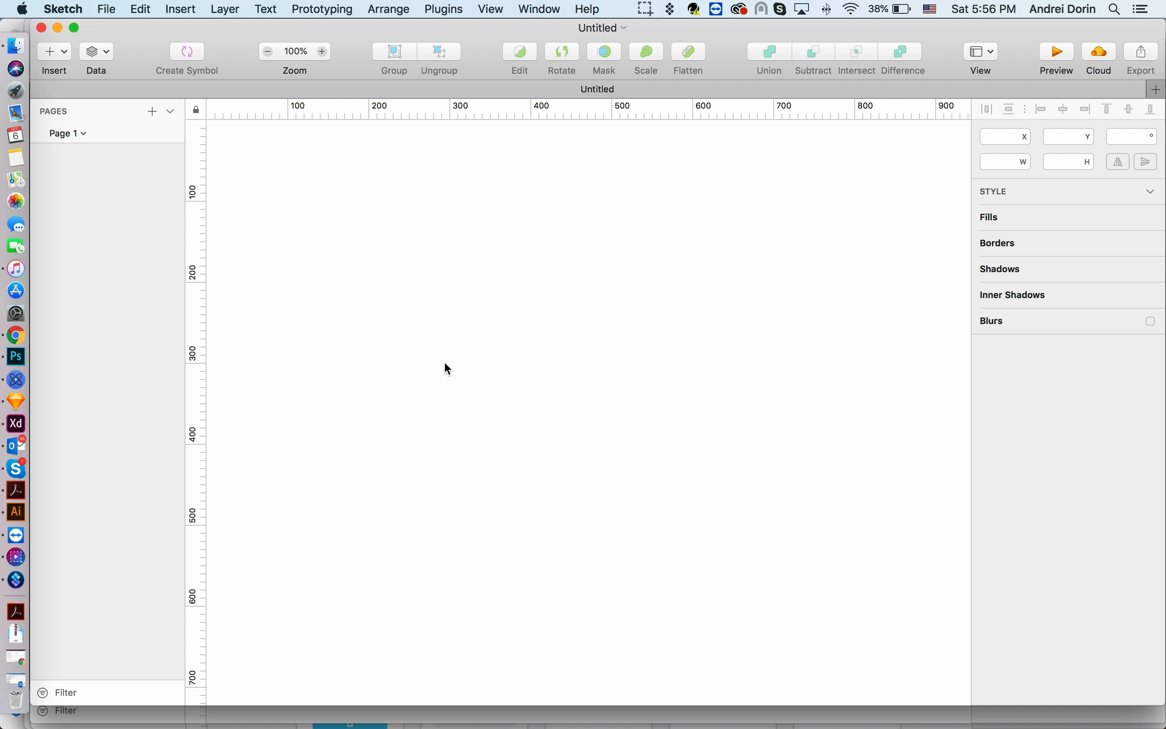
{"action": "key", "text": "super+comma"}
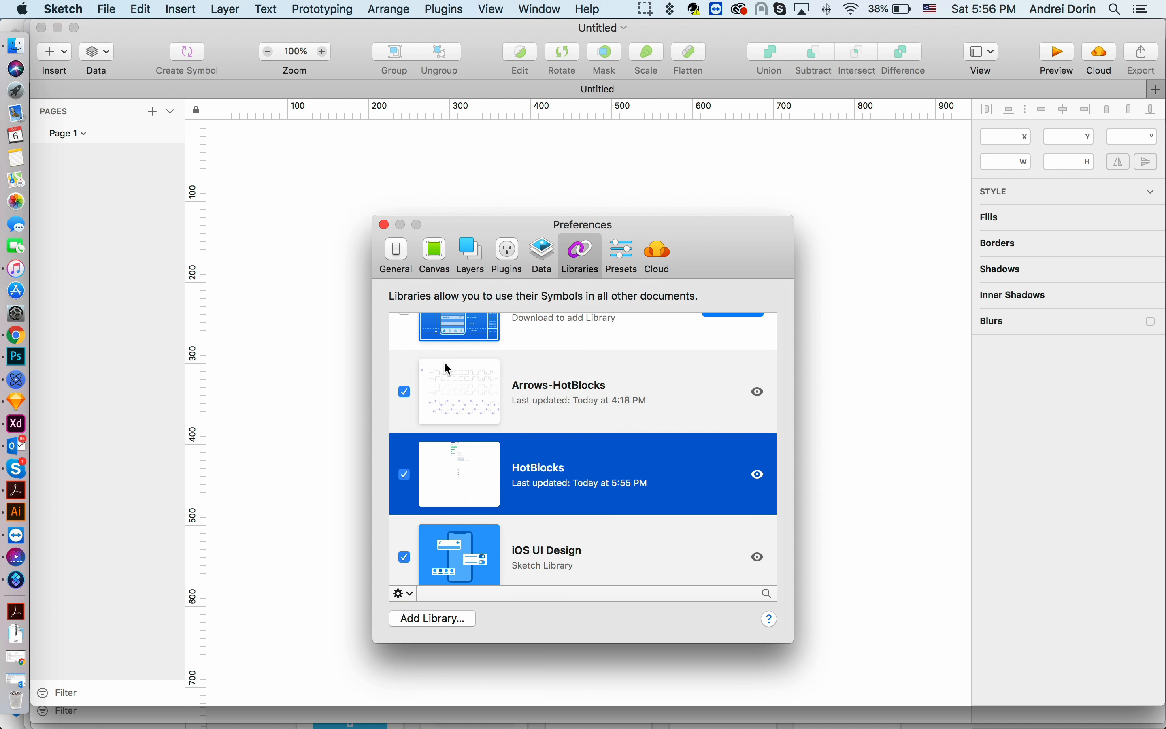
{"action": "left_click_drag", "start_coordinate": [722, 253], "coordinate": [685, 216]}
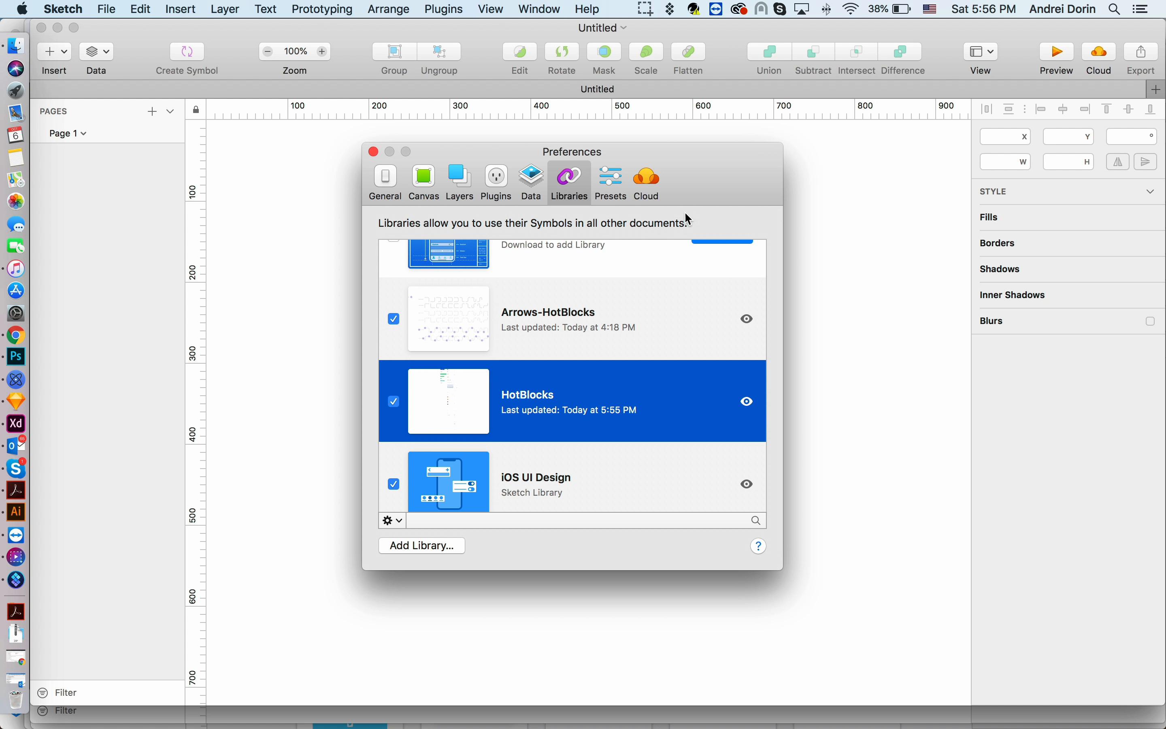
{"action": "left_click", "coordinate": [431, 557]}
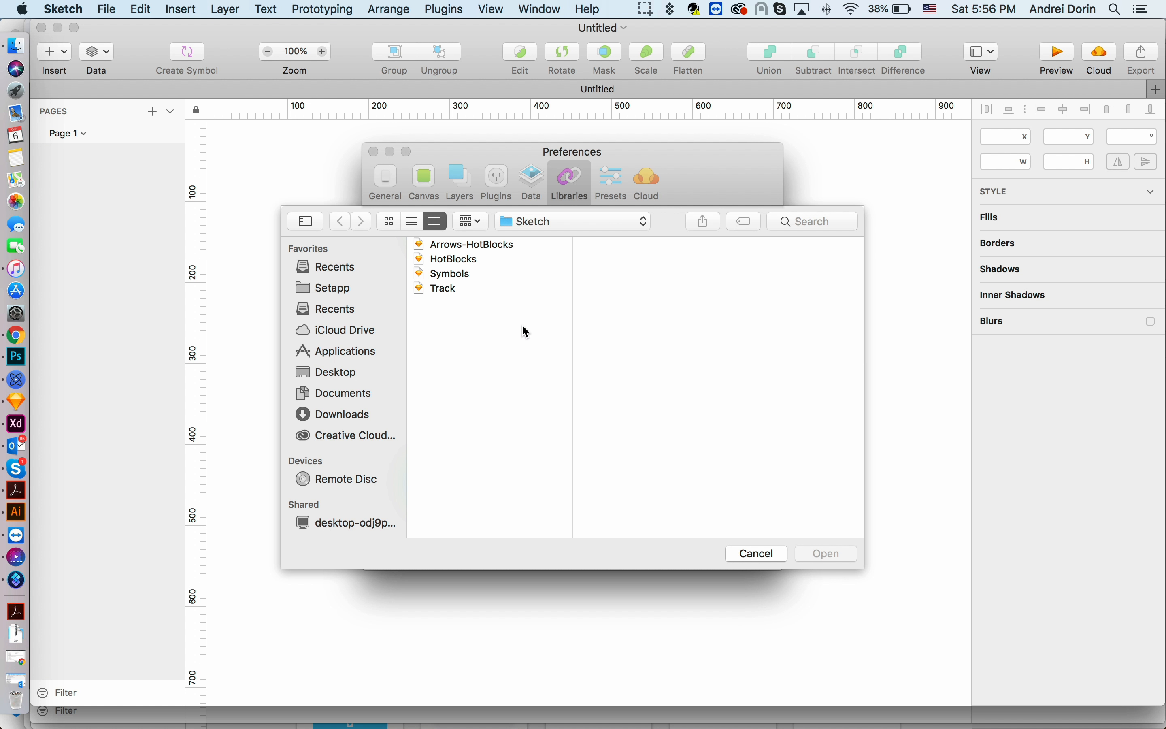
{"action": "left_click", "coordinate": [763, 553]}
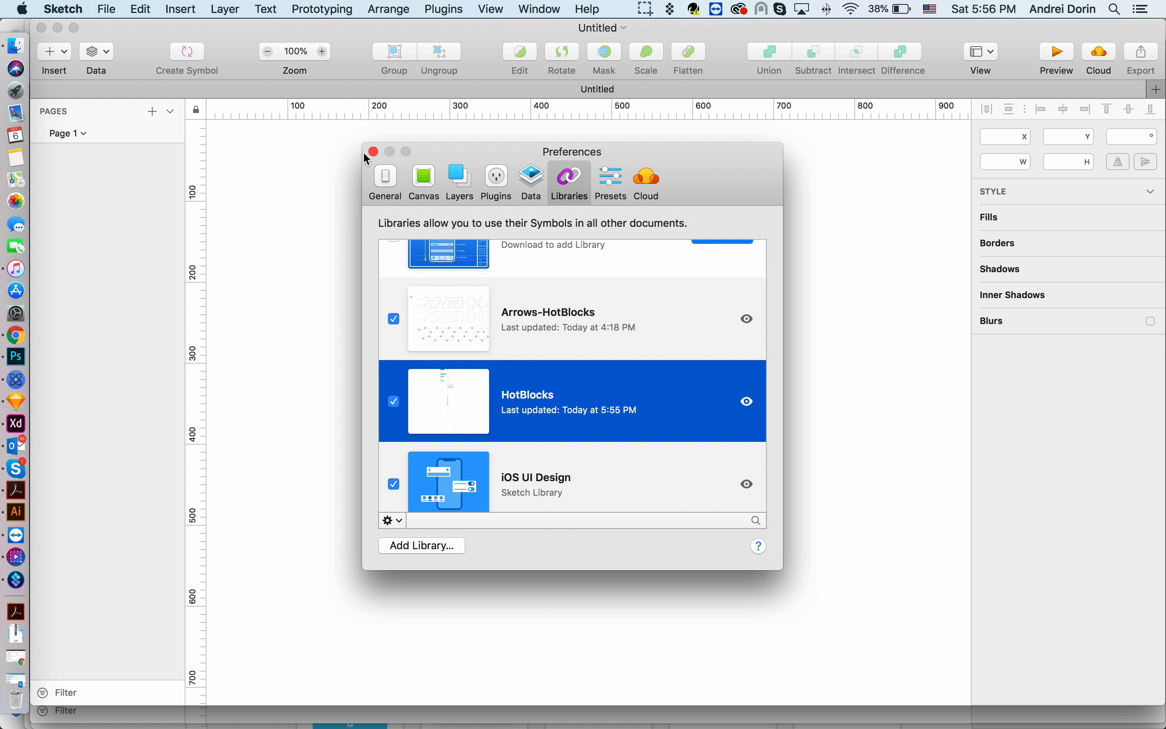
{"action": "left_click", "coordinate": [374, 152]}
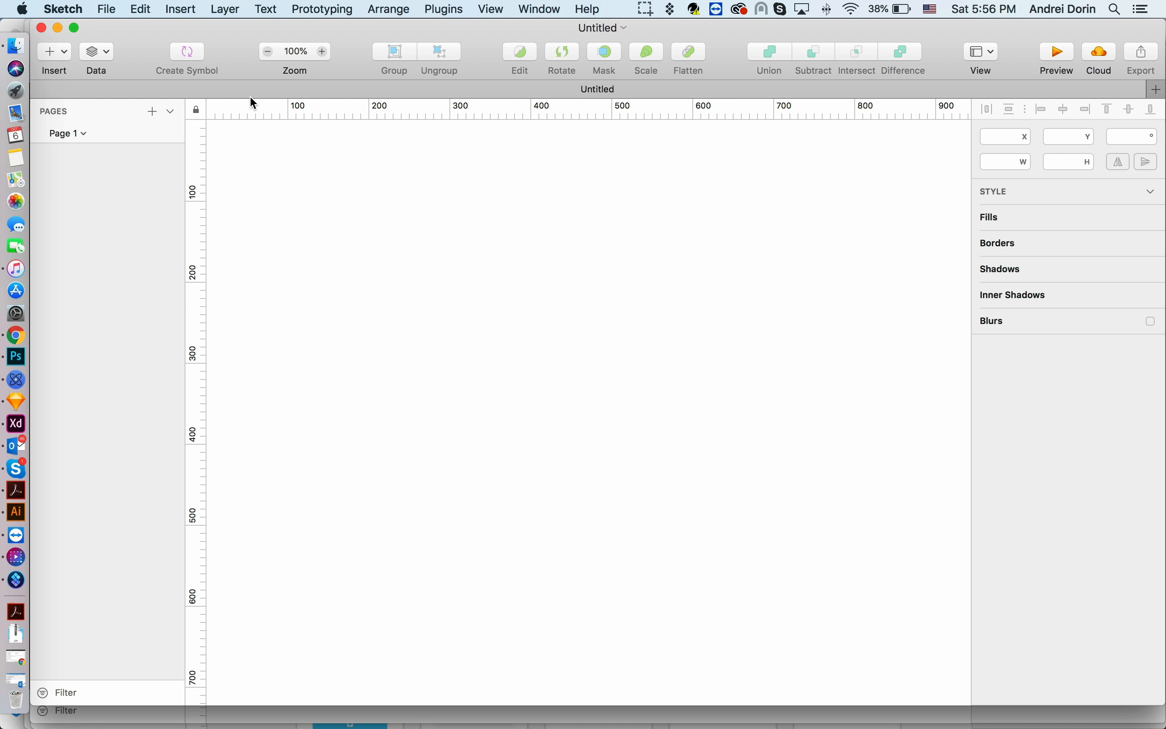
- Browse the HotBlocks library's symbol categories available for insertion
{"action": "left_click", "coordinate": [195, 17]}
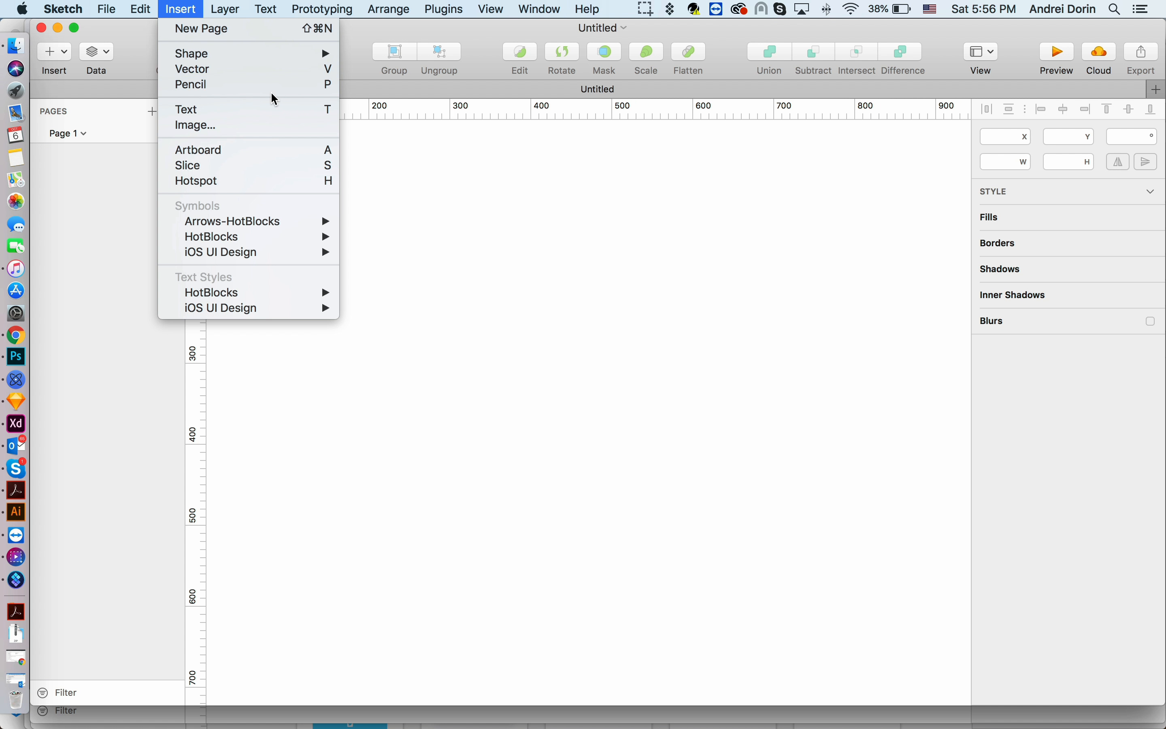
{"action": "mouse_move", "coordinate": [178, 238]}
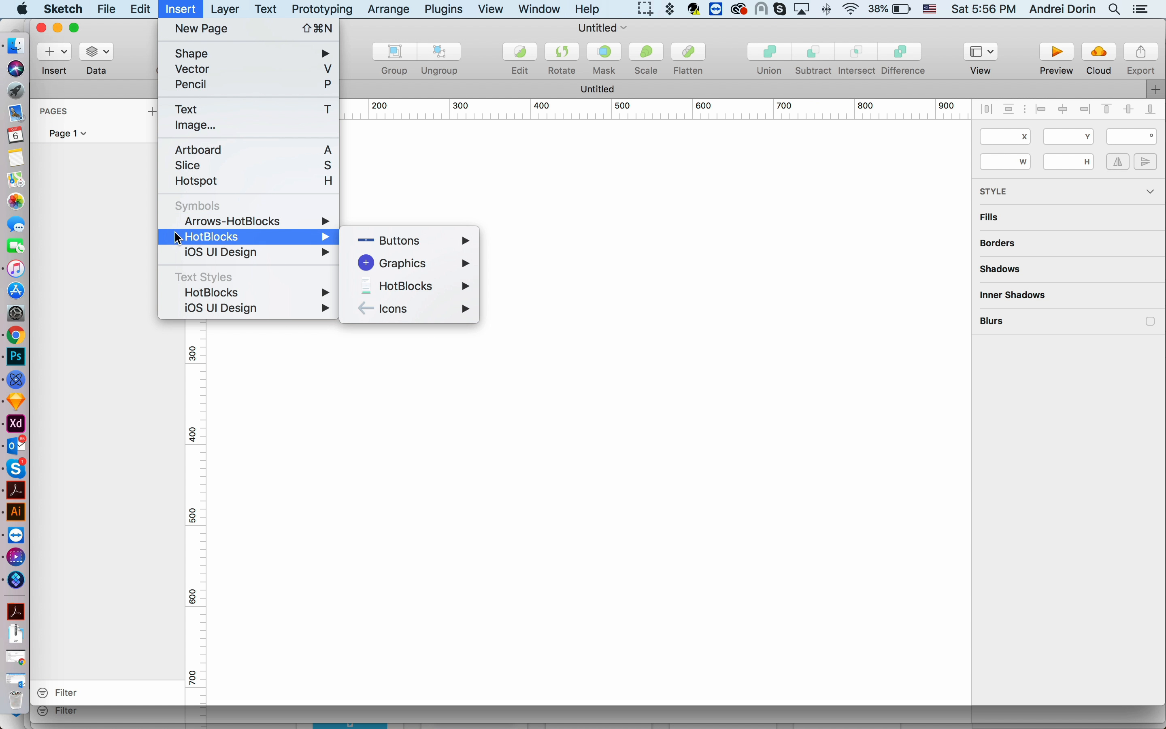
{"action": "mouse_move", "coordinate": [433, 241]}
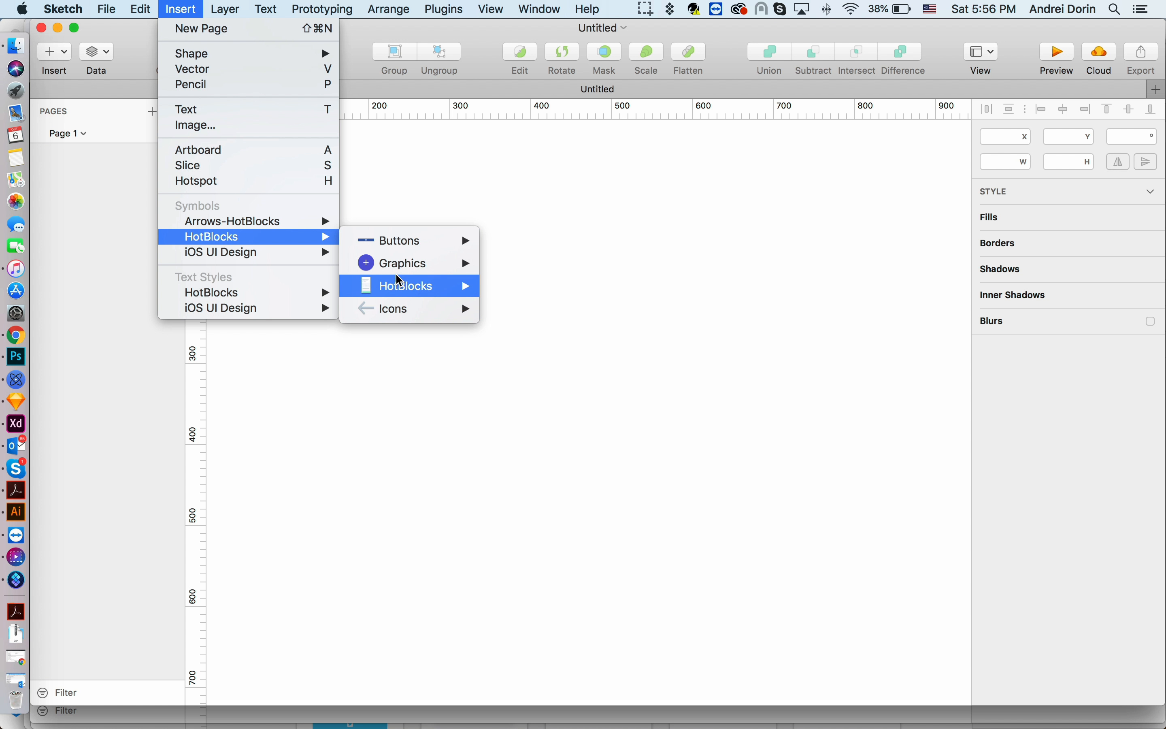
{"action": "mouse_move", "coordinate": [404, 263]}
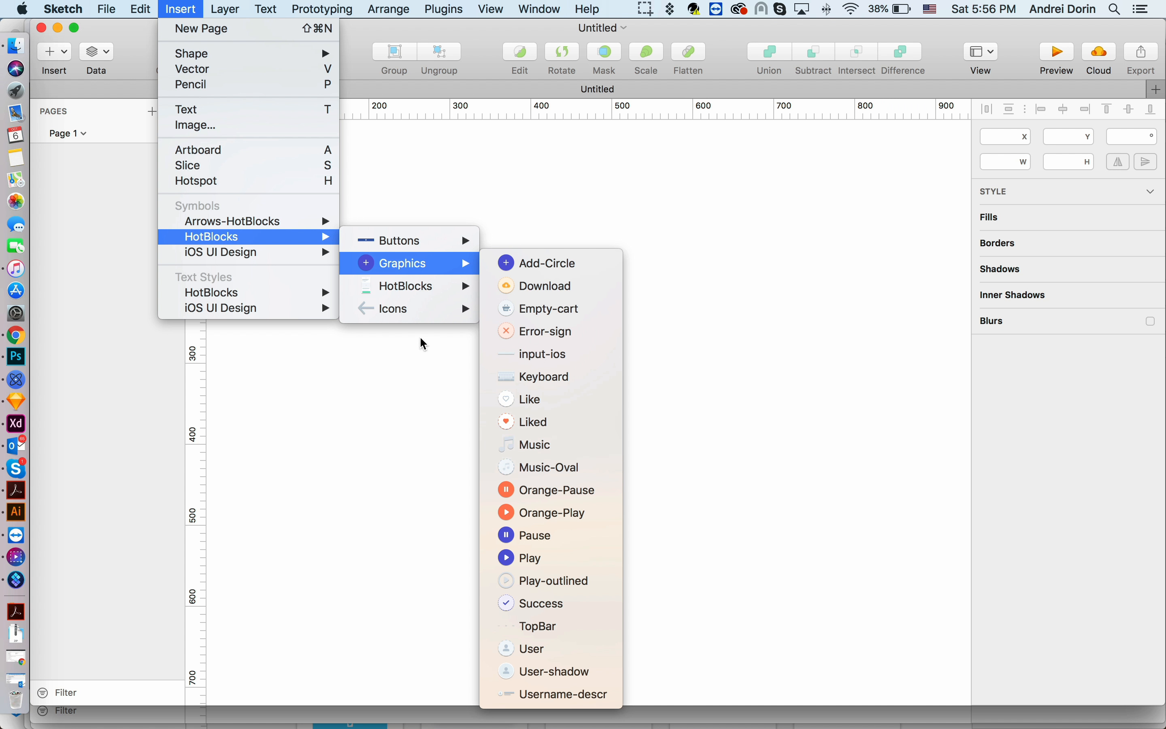
{"action": "mouse_move", "coordinate": [417, 307]}
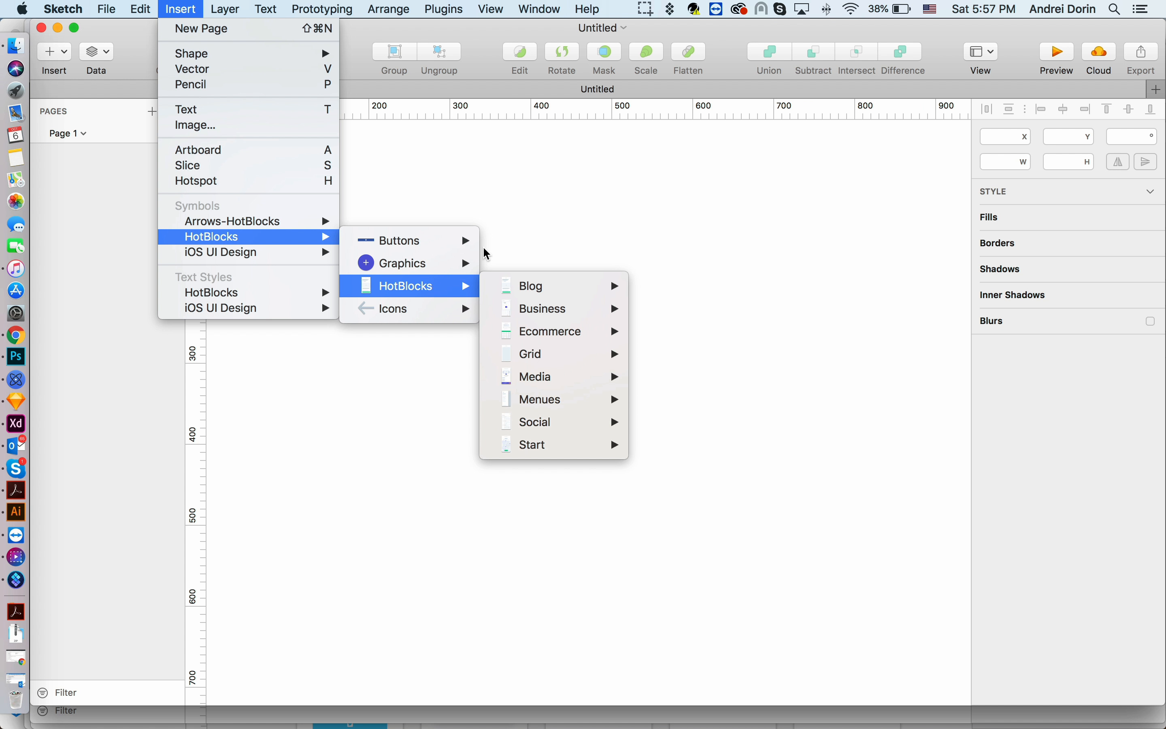
{"action": "left_click", "coordinate": [514, 210]}
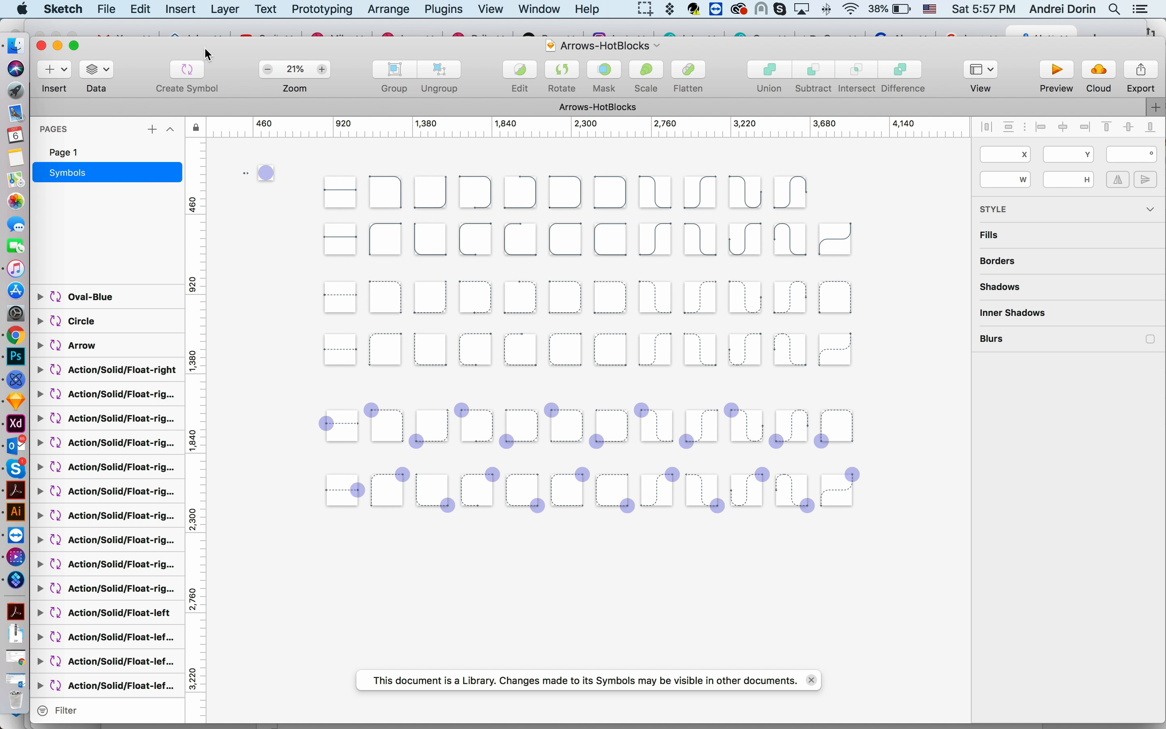
- In the HotBlocks file, undo the green fill on the CTA button symbols, save, and return to the Screens page
{"action": "left_click_drag", "start_coordinate": [208, 54], "coordinate": [322, 206]}
{"action": "left_click", "coordinate": [462, 92]}
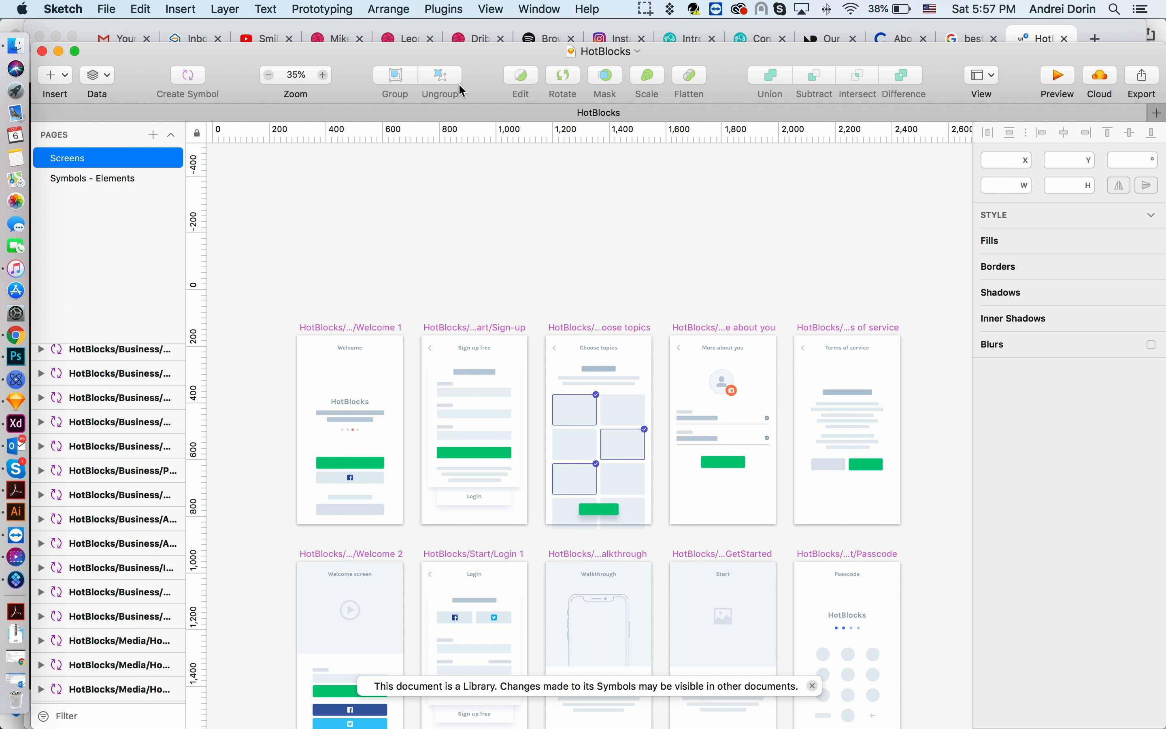
{"action": "key", "text": "super+z"}
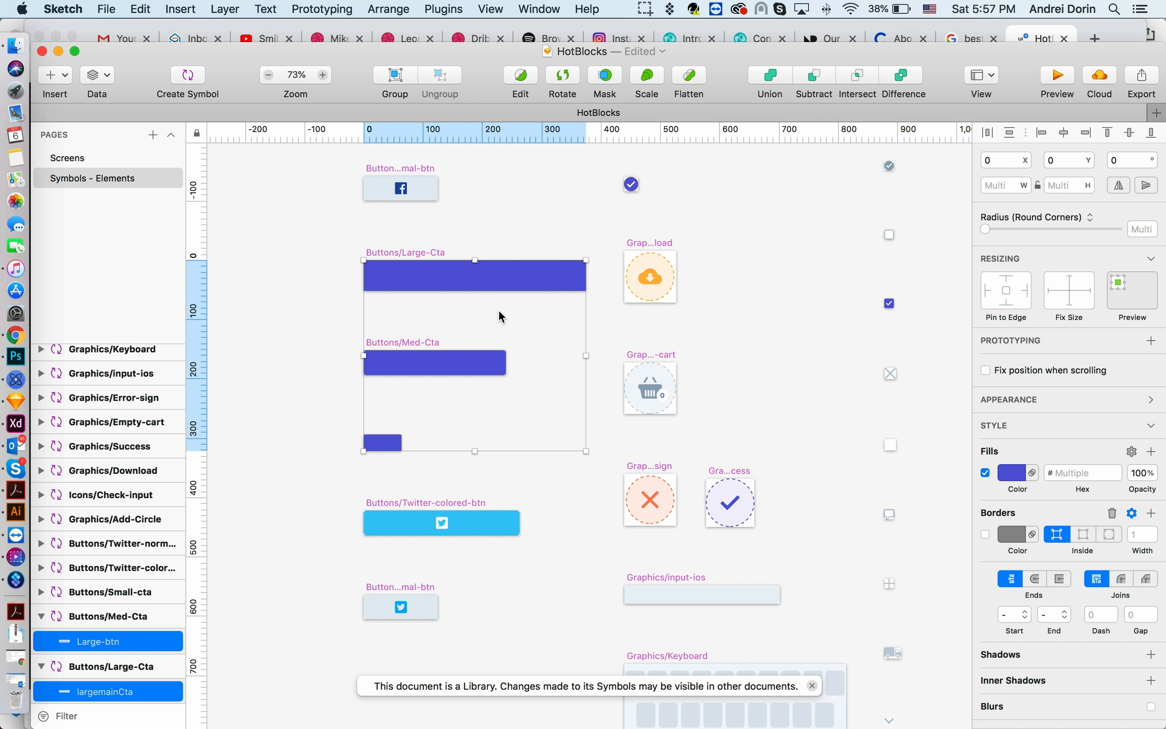
{"action": "key", "text": "super+s"}
{"action": "left_click", "coordinate": [85, 159]}
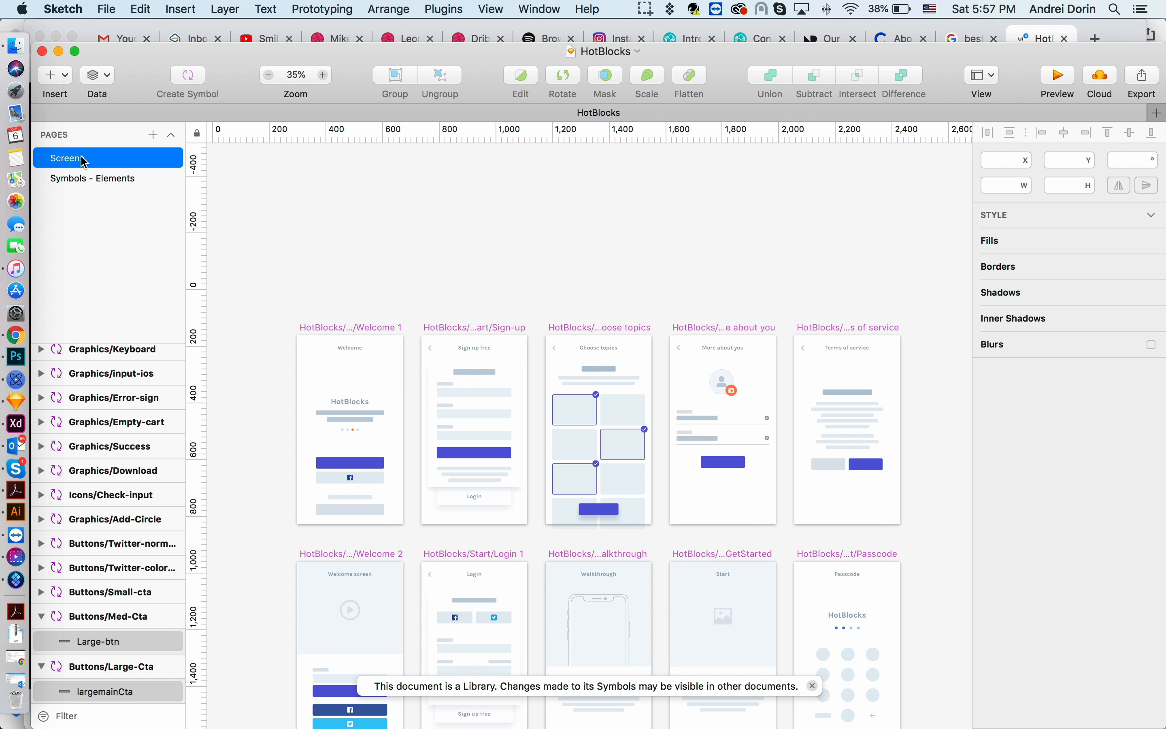
- Insert the HotBlocks Start Welcome 1 screen symbol into the new document
{"action": "left_click_drag", "start_coordinate": [904, 43], "coordinate": [850, 207]}
{"action": "left_click_drag", "start_coordinate": [740, 134], "coordinate": [685, 39]}
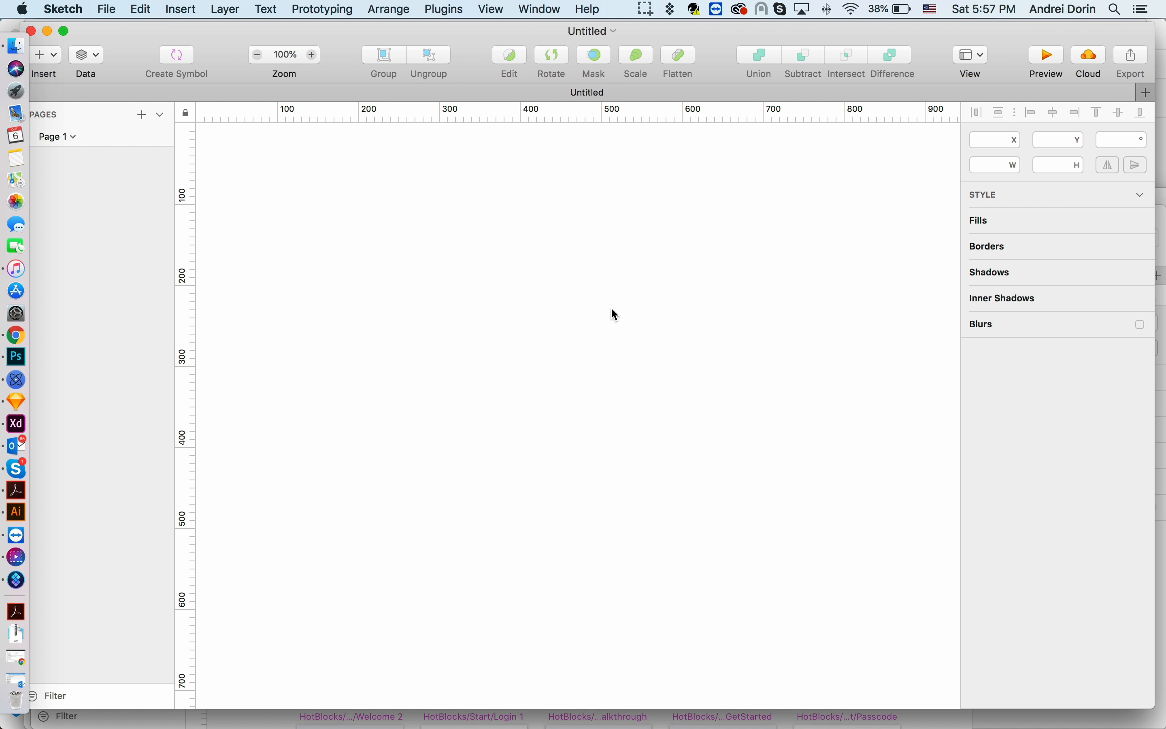
{"action": "left_click", "coordinate": [188, 14]}
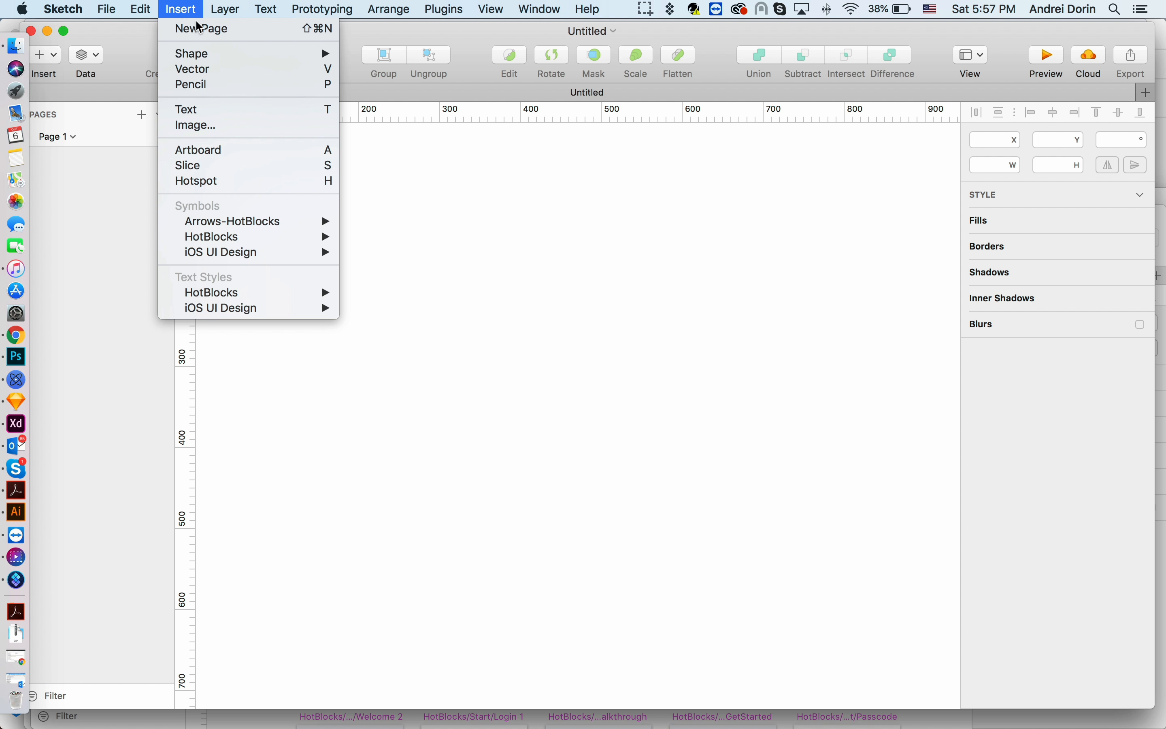
{"action": "mouse_move", "coordinate": [290, 237]}
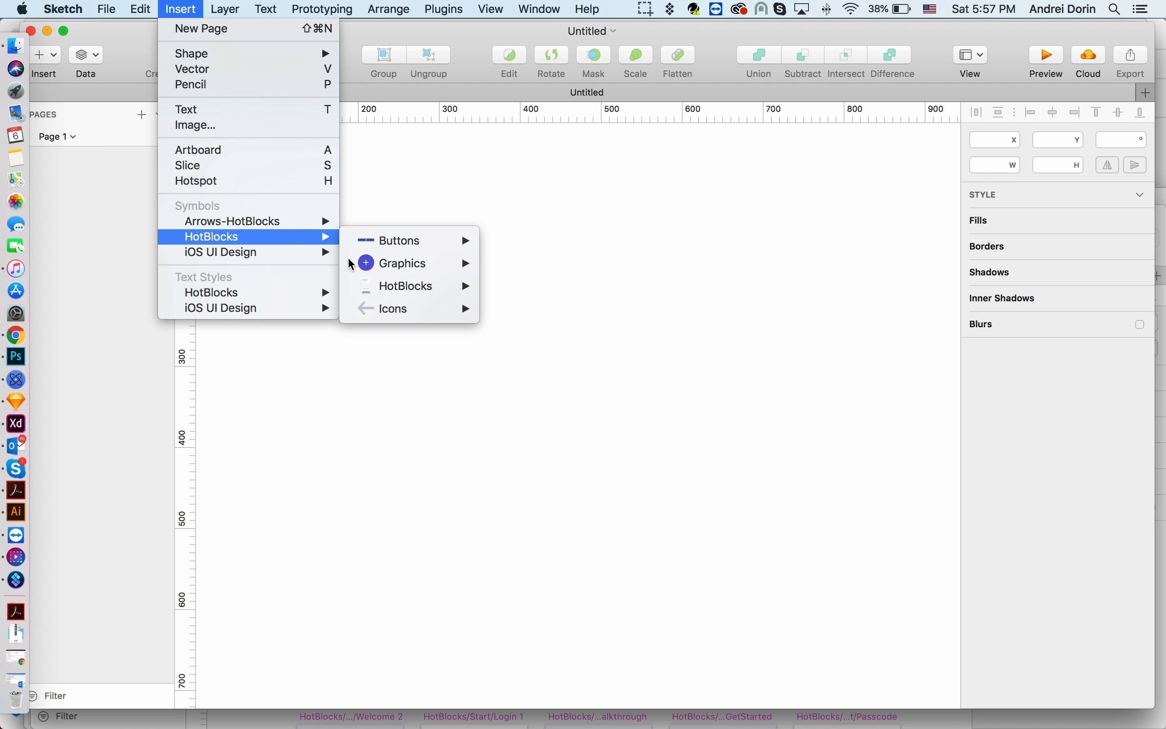
{"action": "mouse_move", "coordinate": [431, 286]}
{"action": "mouse_move", "coordinate": [596, 452]}
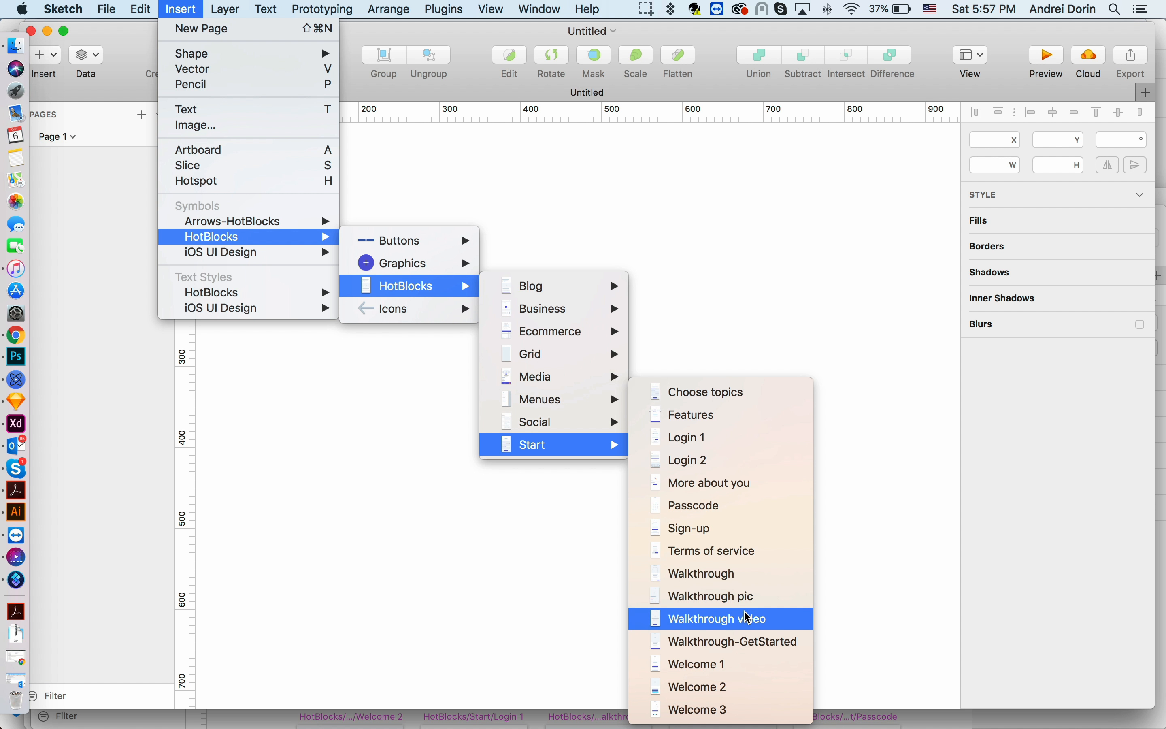
{"action": "left_click", "coordinate": [734, 666]}
{"action": "left_click", "coordinate": [338, 331]}
{"action": "scroll", "coordinate": [639, 433], "scroll_direction": "down", "scroll_amount": 3}
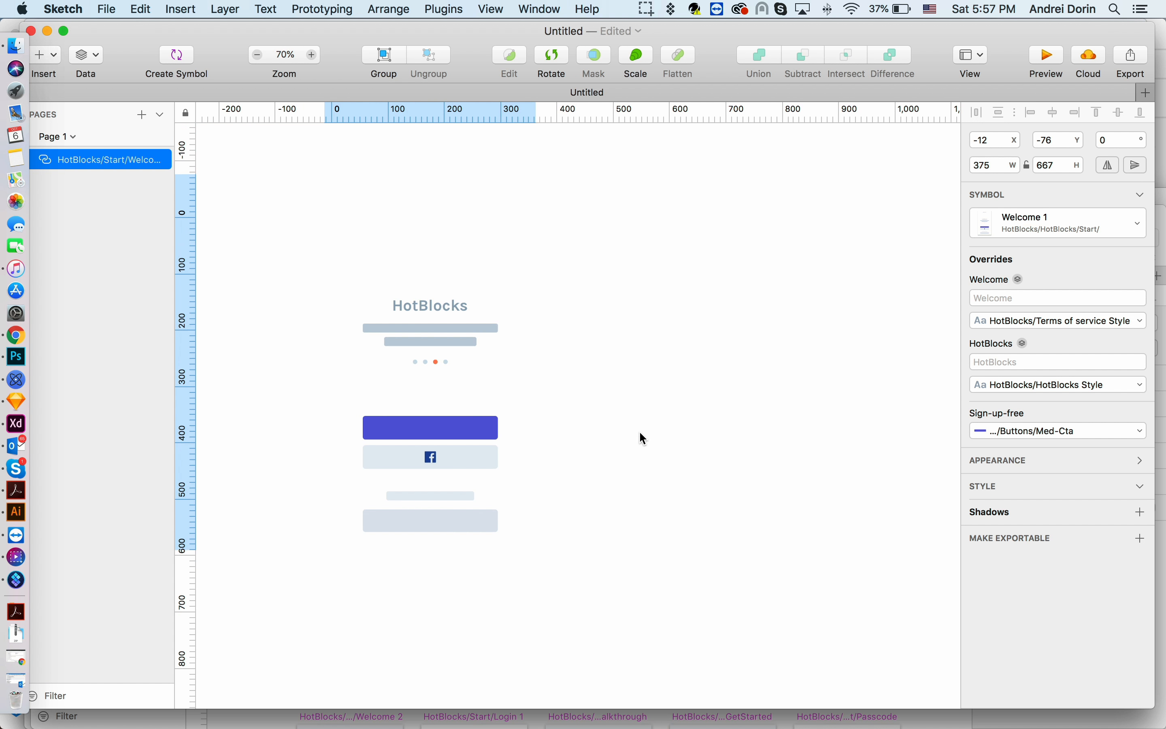
{"action": "left_click_drag", "start_coordinate": [411, 396], "coordinate": [400, 395]}
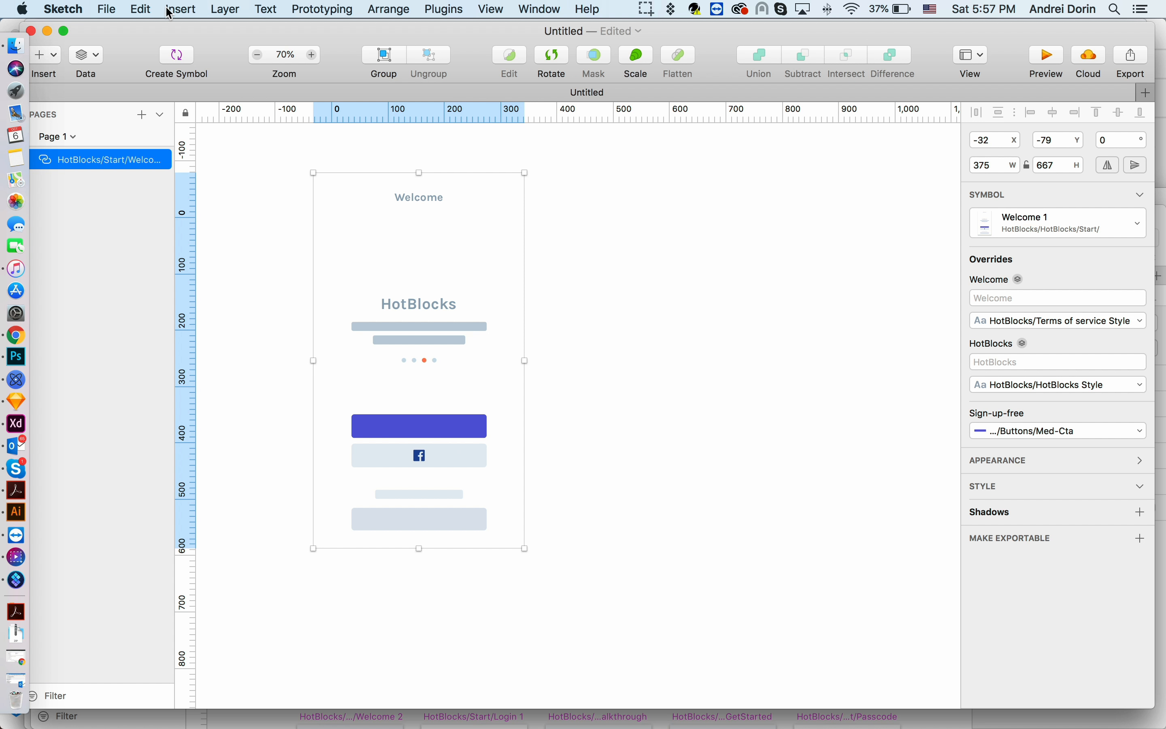
- Insert the Arrows-HotBlocks Tapped/Dashed Float-right arrow symbol beside the welcome screen's logo area
{"action": "left_click", "coordinate": [178, 10]}
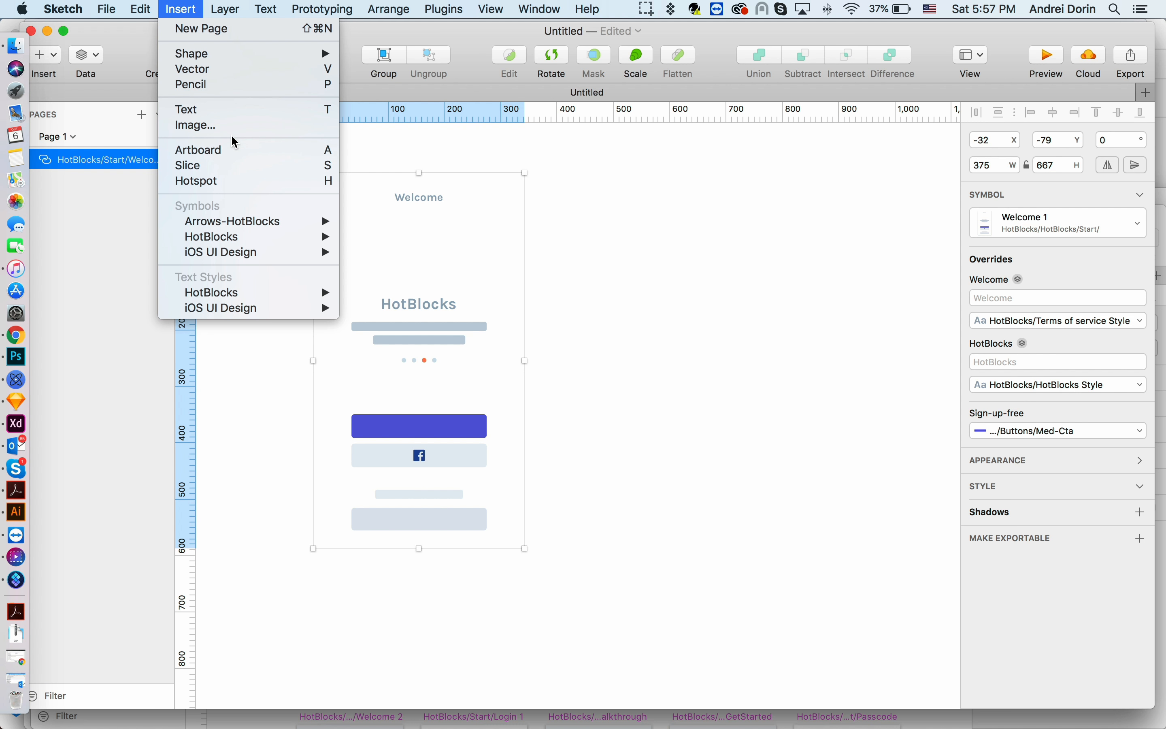
{"action": "mouse_move", "coordinate": [244, 223]}
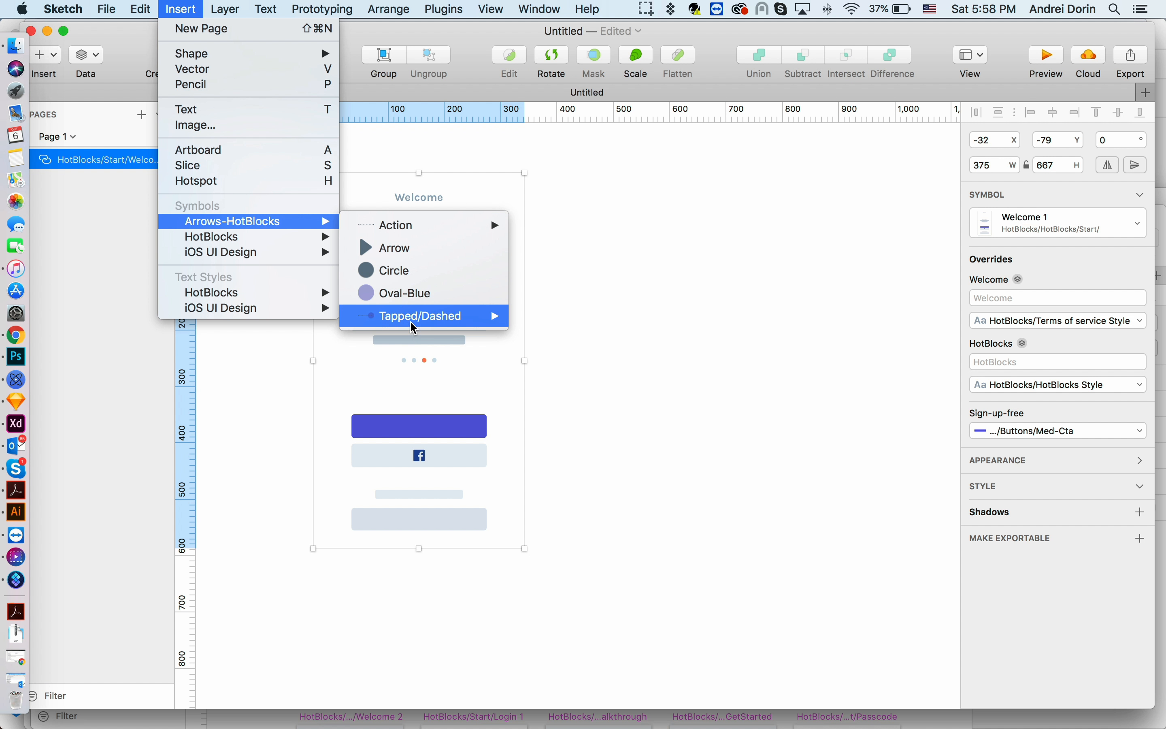
{"action": "mouse_move", "coordinate": [409, 324]}
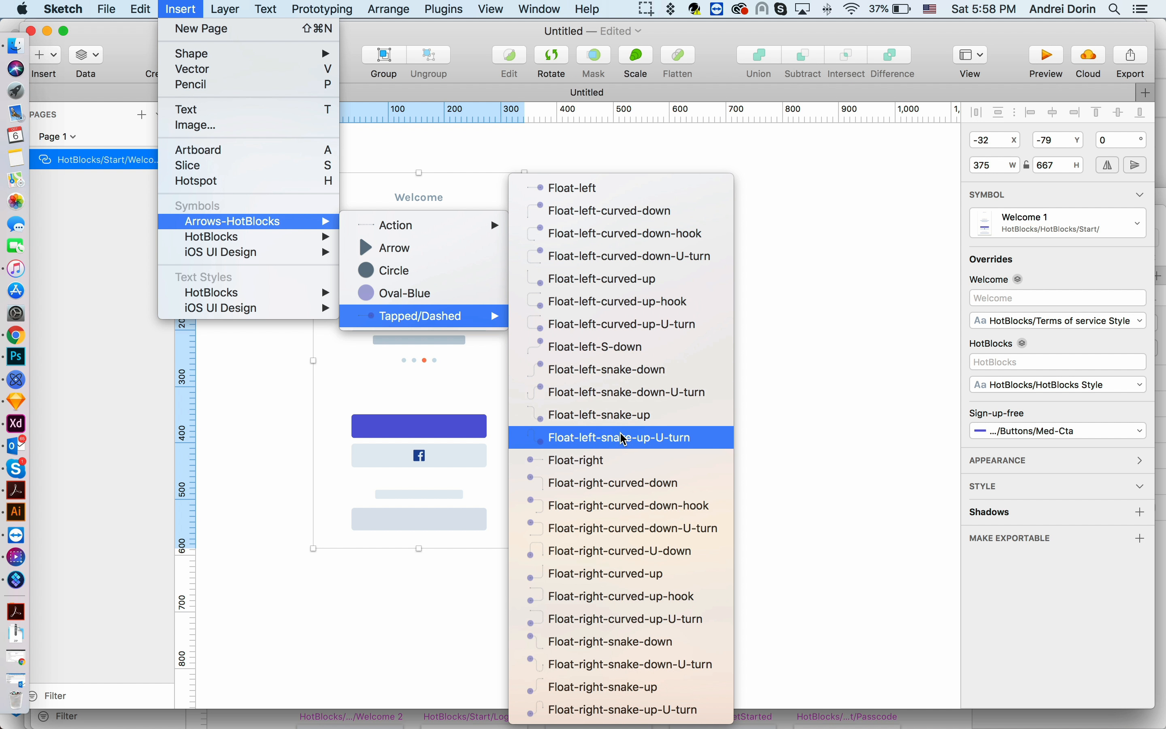
{"action": "left_click", "coordinate": [611, 458]}
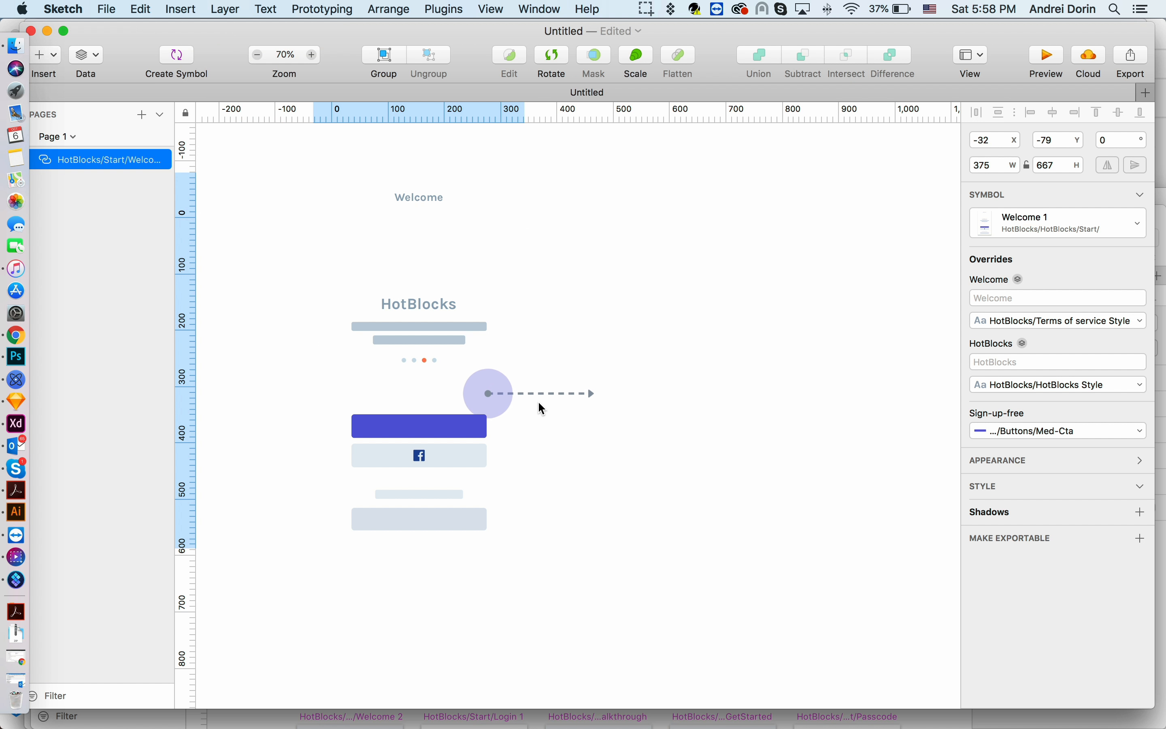
{"action": "left_click", "coordinate": [542, 367]}
{"action": "left_click_drag", "start_coordinate": [578, 360], "coordinate": [589, 361]}
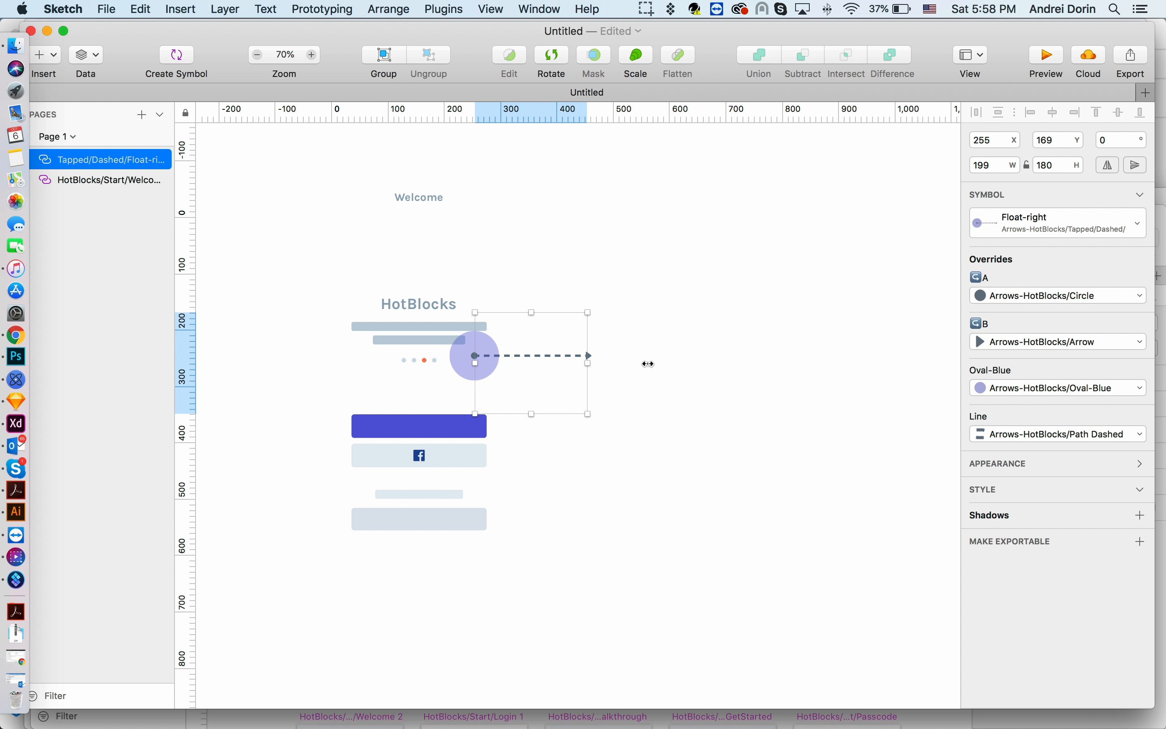
{"action": "scroll", "coordinate": [721, 369], "scroll_direction": "right", "scroll_amount": 3}
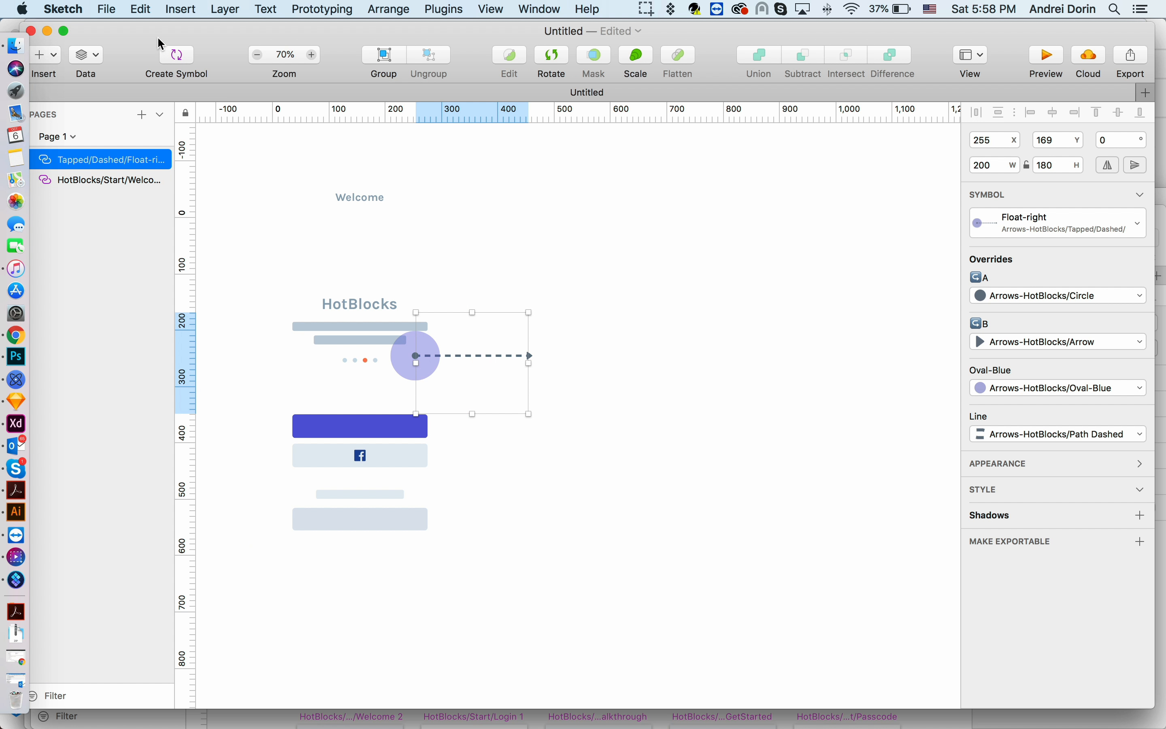
- Insert the HotBlocks Start Walkthrough screen symbol to the right of the welcome screen's arrow
{"action": "left_click", "coordinate": [181, 10]}
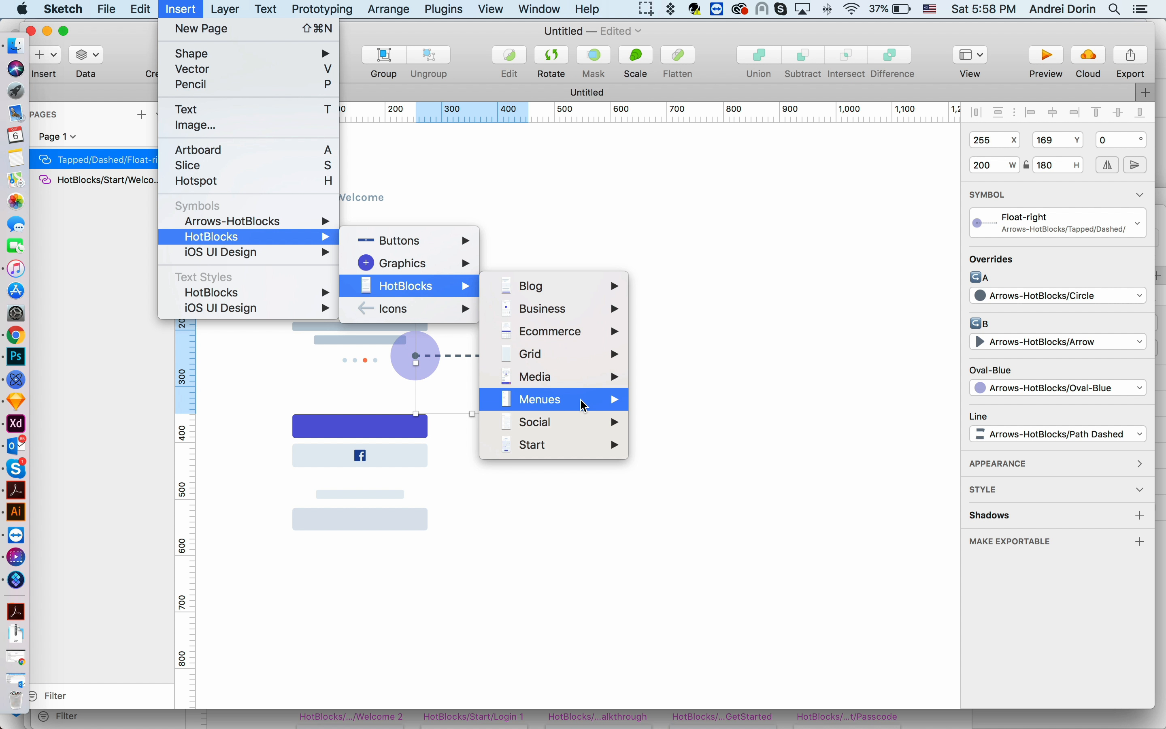
{"action": "mouse_move", "coordinate": [580, 436]}
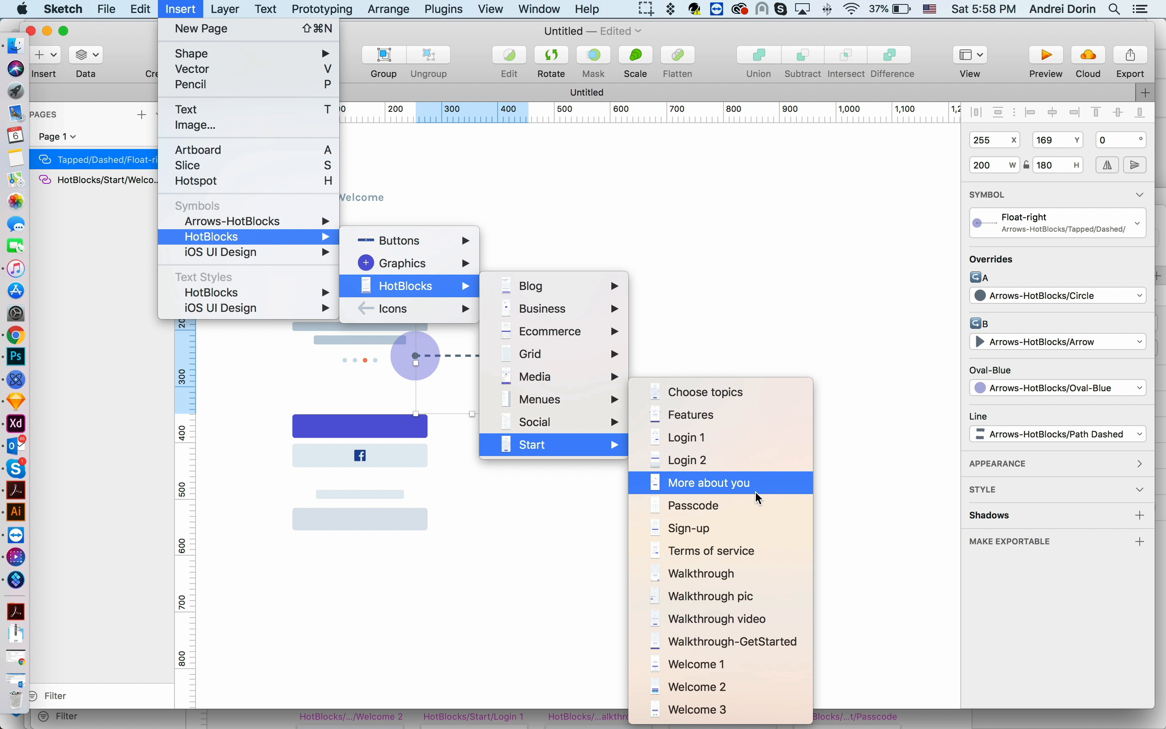
{"action": "left_click", "coordinate": [764, 576]}
{"action": "left_click", "coordinate": [665, 408]}
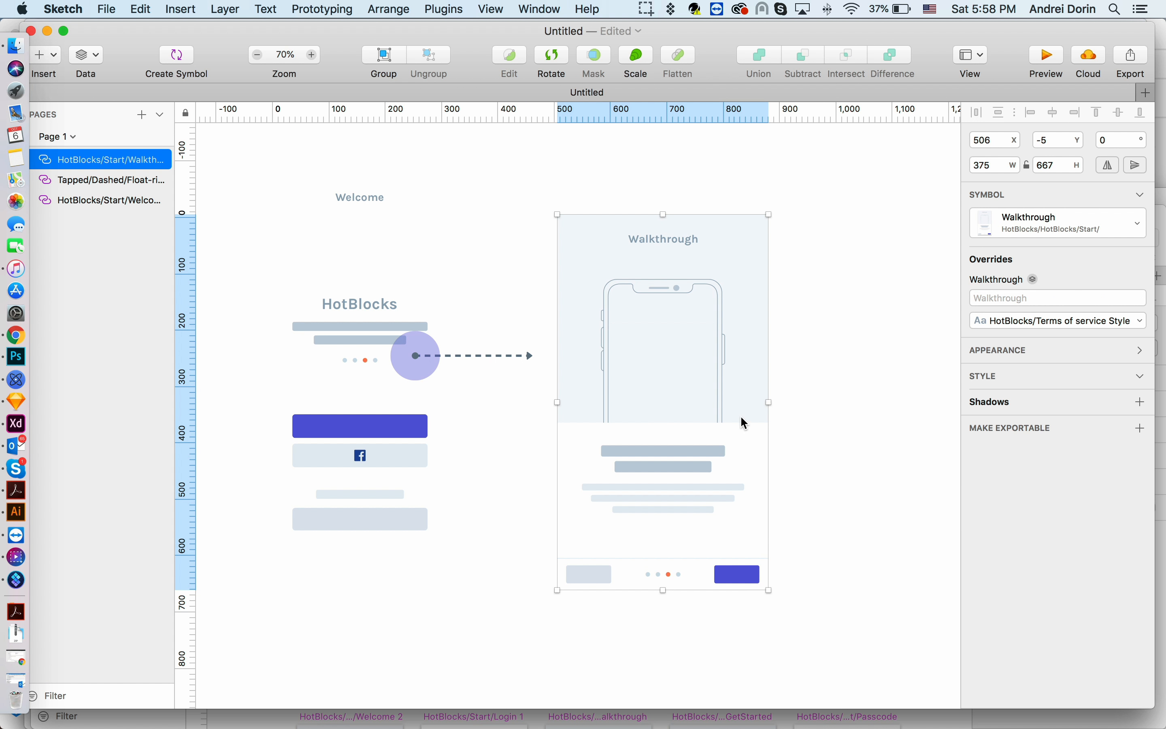
- Insert the Arrows-HotBlocks Tapped/Dashed Float-right-snake-up arrow at the walkthrough's button and stretch it to about 249 × 455
{"action": "scroll", "coordinate": [741, 418], "scroll_direction": "right", "scroll_amount": 5}
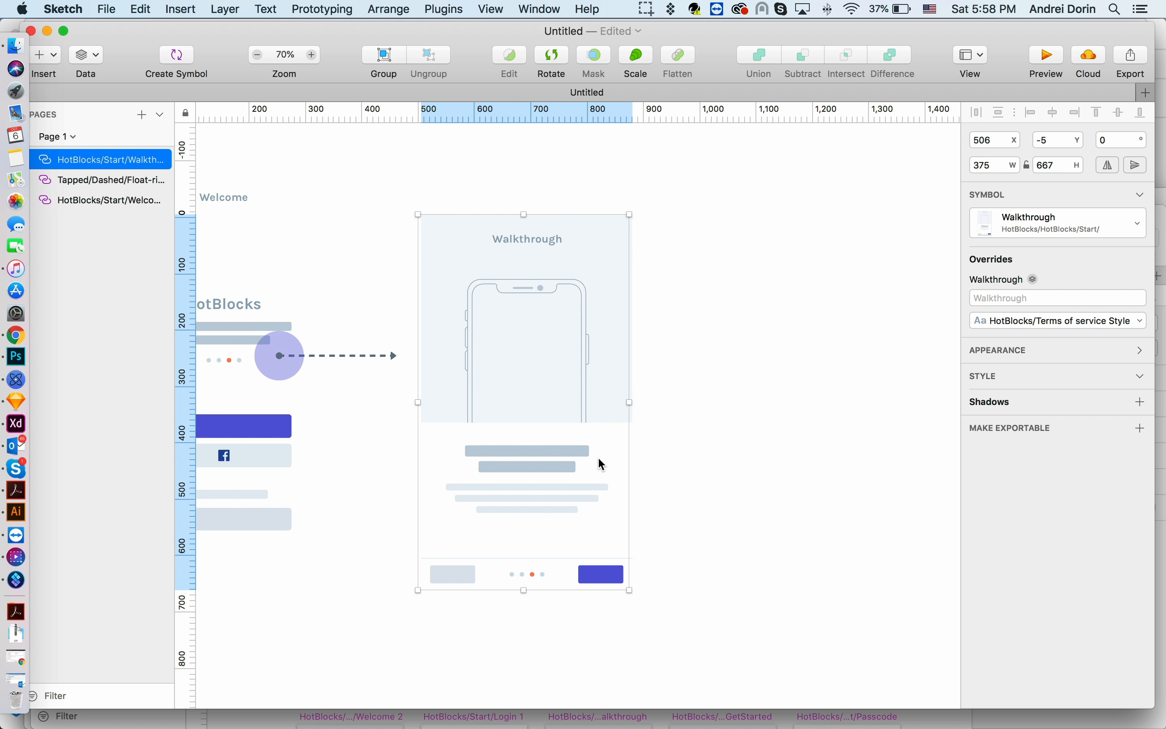
{"action": "scroll", "coordinate": [599, 459], "scroll_direction": "right", "scroll_amount": 2}
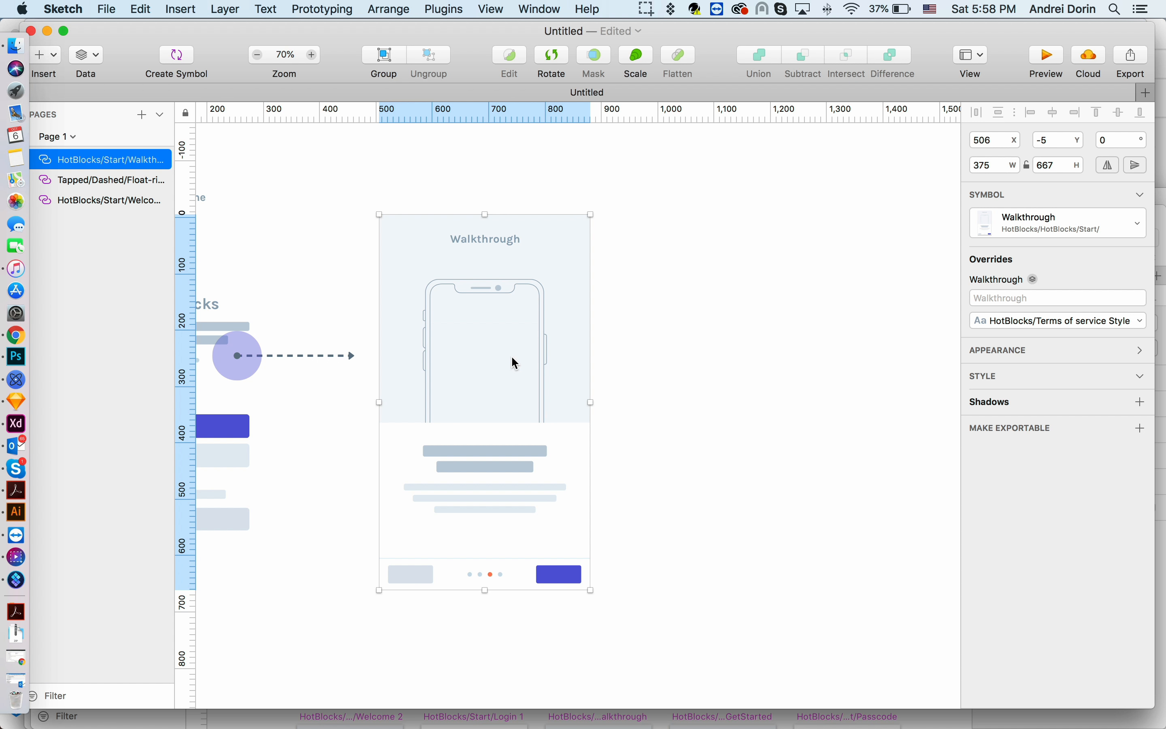
{"action": "left_click", "coordinate": [173, 10]}
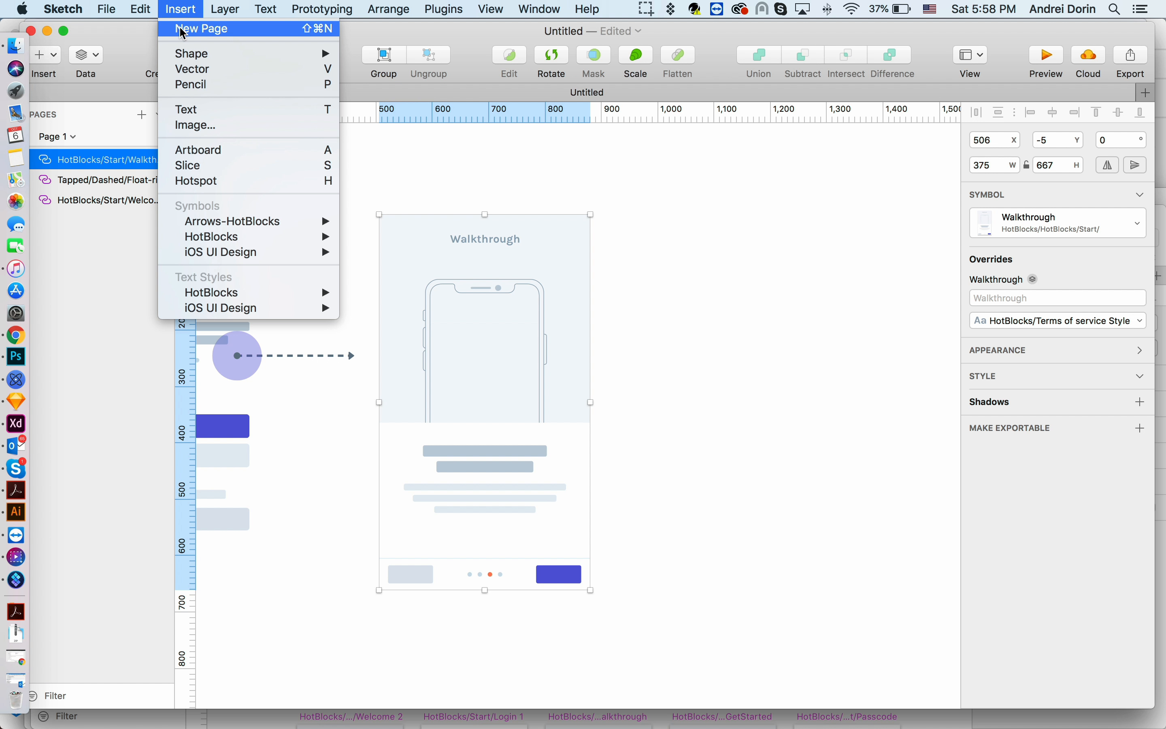
{"action": "left_click", "coordinate": [540, 321]}
{"action": "left_click", "coordinate": [181, 7]}
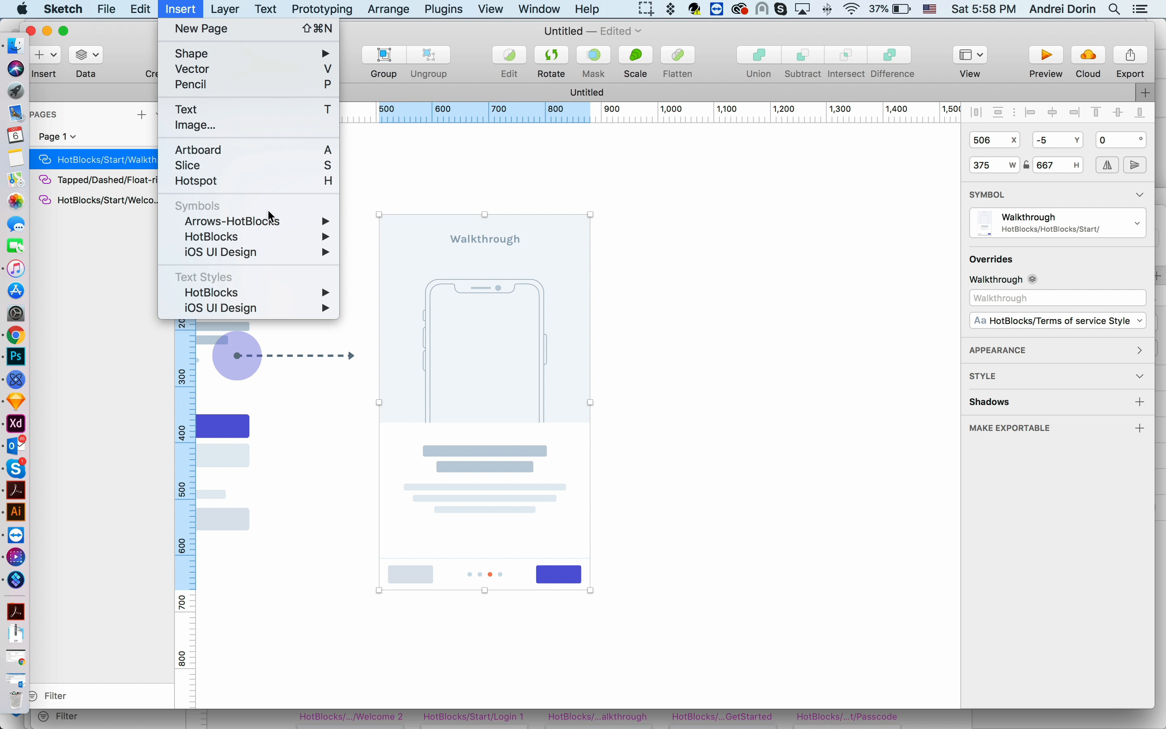
{"action": "mouse_move", "coordinate": [451, 318]}
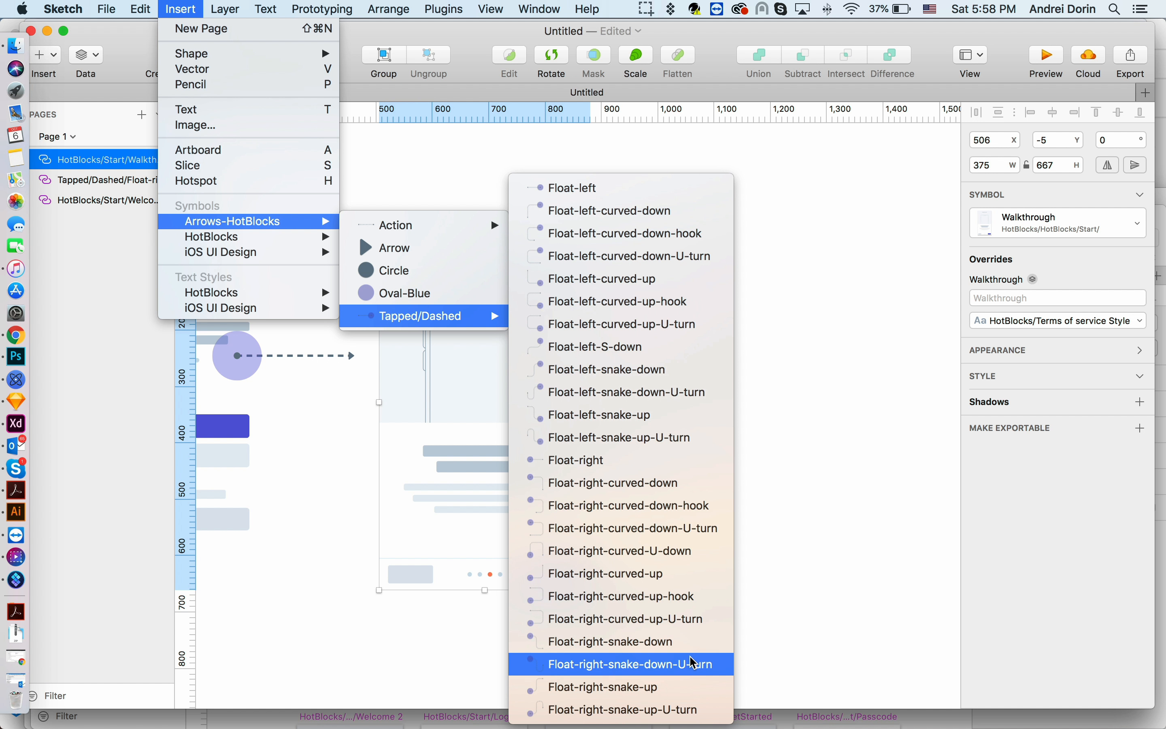
{"action": "left_click", "coordinate": [665, 687]}
{"action": "left_click", "coordinate": [619, 518]}
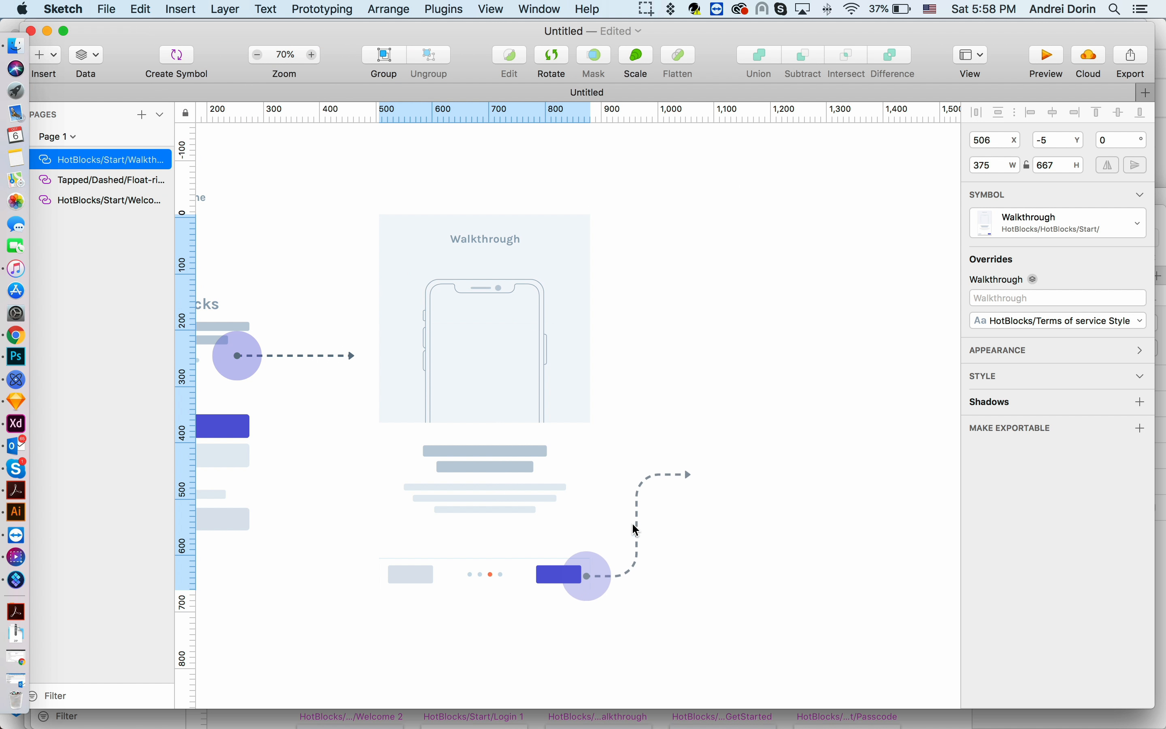
{"action": "left_click_drag", "start_coordinate": [619, 468], "coordinate": [619, 312]}
{"action": "left_click_drag", "start_coordinate": [670, 443], "coordinate": [708, 443]}
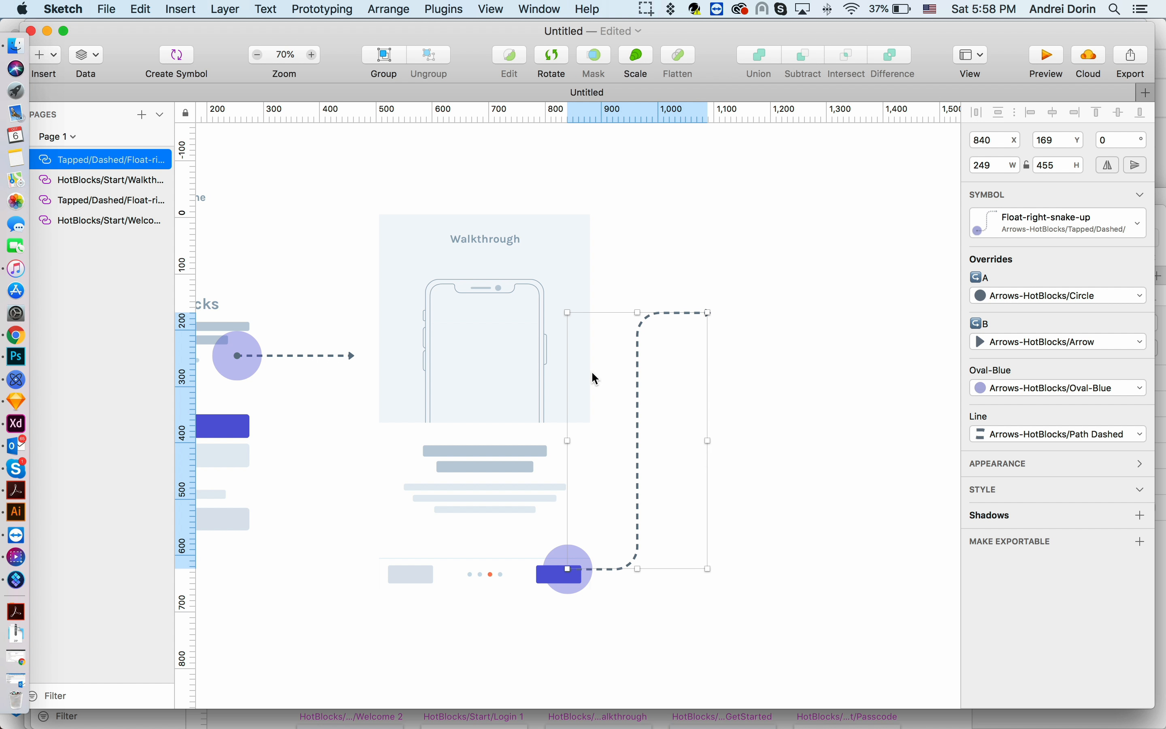
- Insert the HotBlocks Start Walkthrough-GetStarted screen symbol to the right of the snake arrow
{"action": "scroll", "coordinate": [628, 216], "scroll_direction": "right", "scroll_amount": 3}
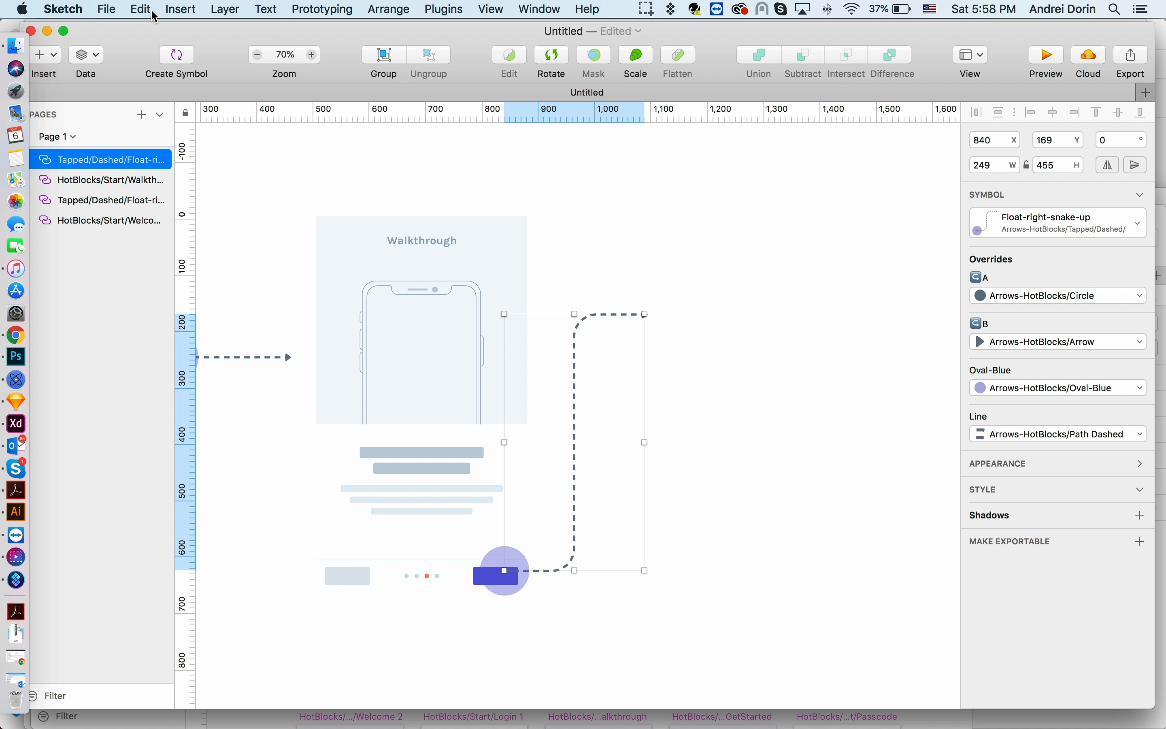
{"action": "left_click", "coordinate": [181, 9]}
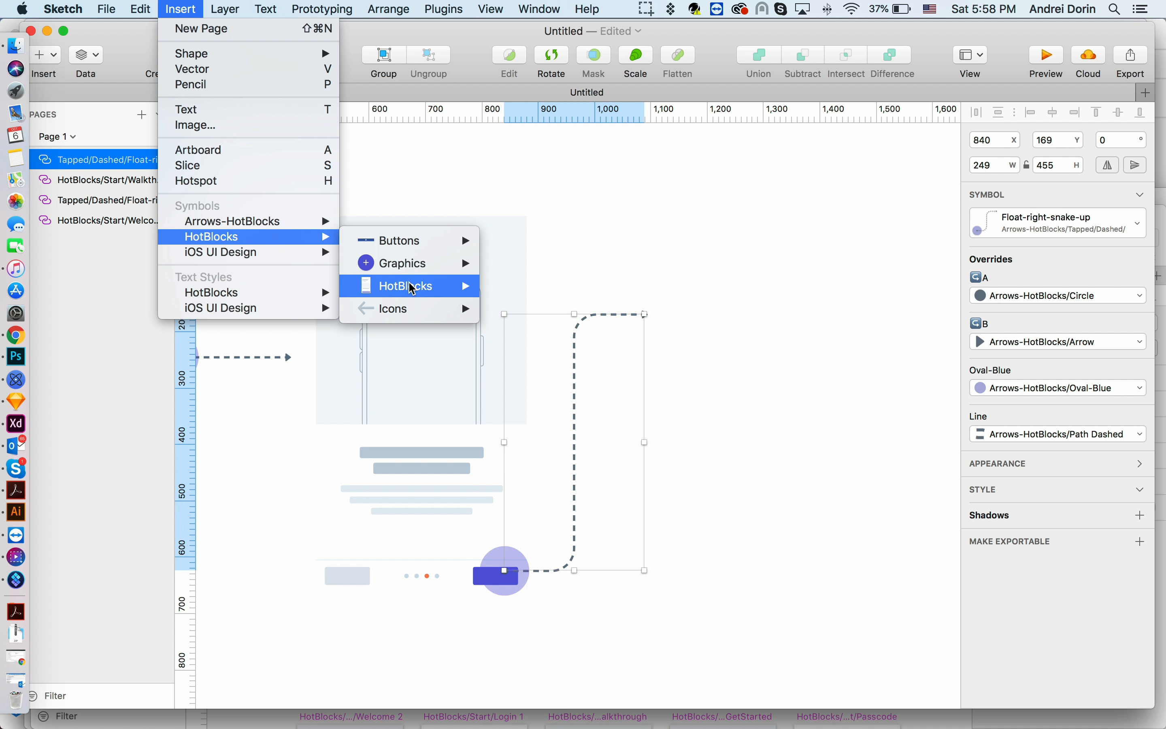
{"action": "mouse_move", "coordinate": [413, 289]}
{"action": "mouse_move", "coordinate": [600, 445]}
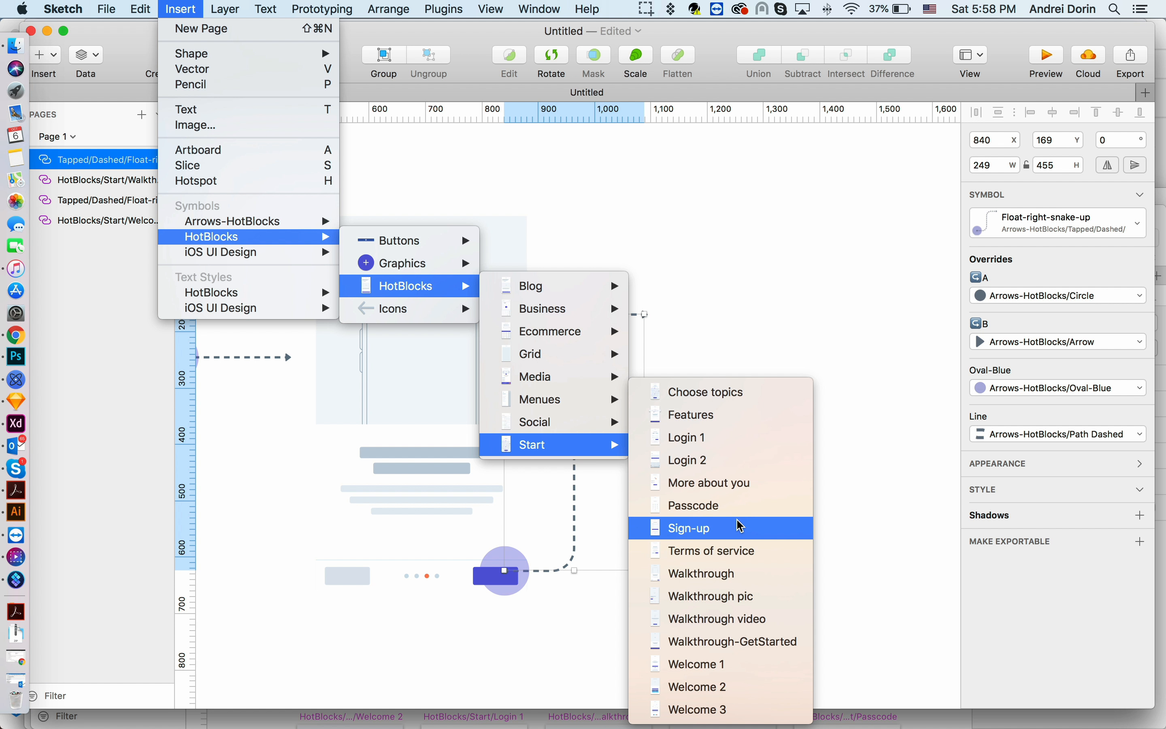
{"action": "left_click", "coordinate": [771, 641]}
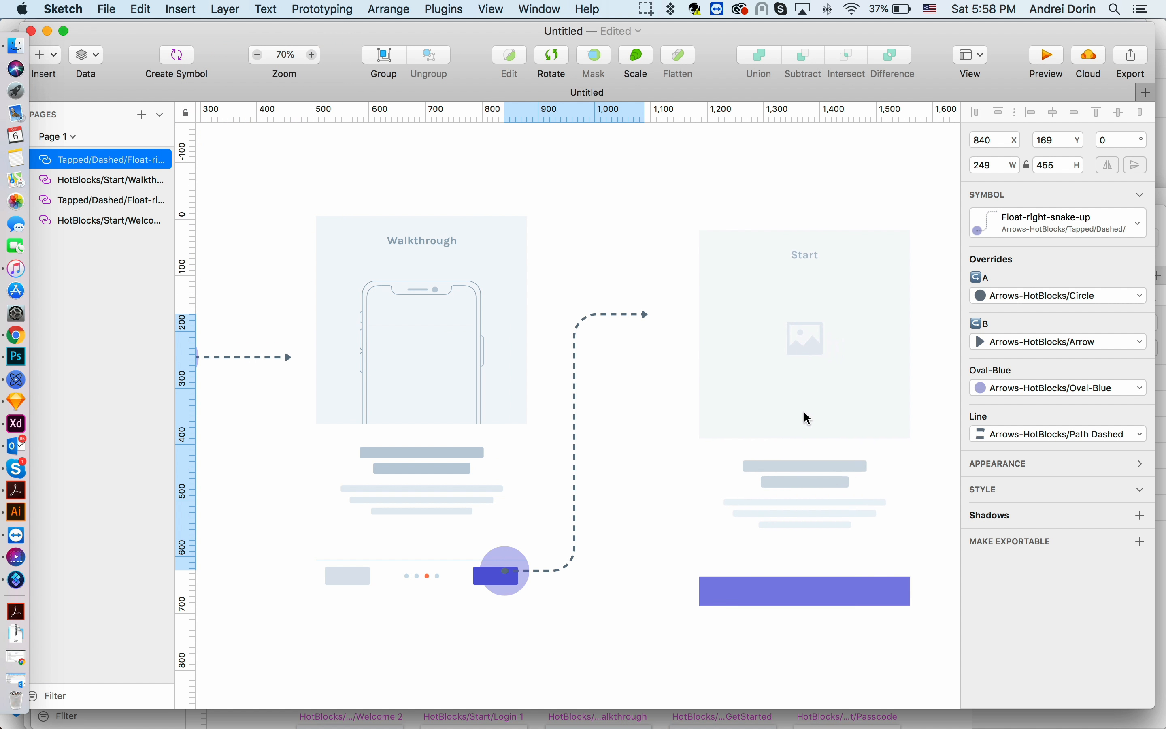
{"action": "left_click", "coordinate": [800, 396]}
- Insert the HotBlocks Start Choose topics screen symbol to the right of the Start screen
{"action": "scroll", "coordinate": [800, 396], "scroll_direction": "right", "scroll_amount": 5}
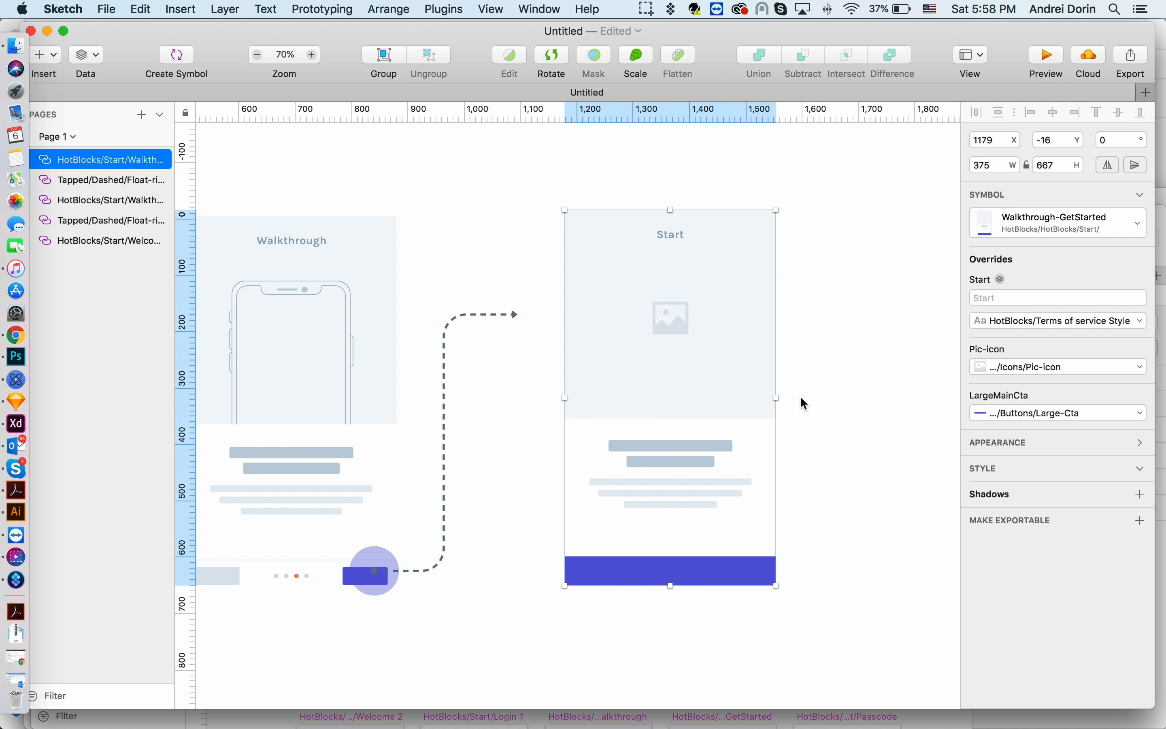
{"action": "scroll", "coordinate": [800, 395], "scroll_direction": "down", "scroll_amount": 3}
{"action": "scroll", "coordinate": [800, 396], "scroll_direction": "right", "scroll_amount": 3}
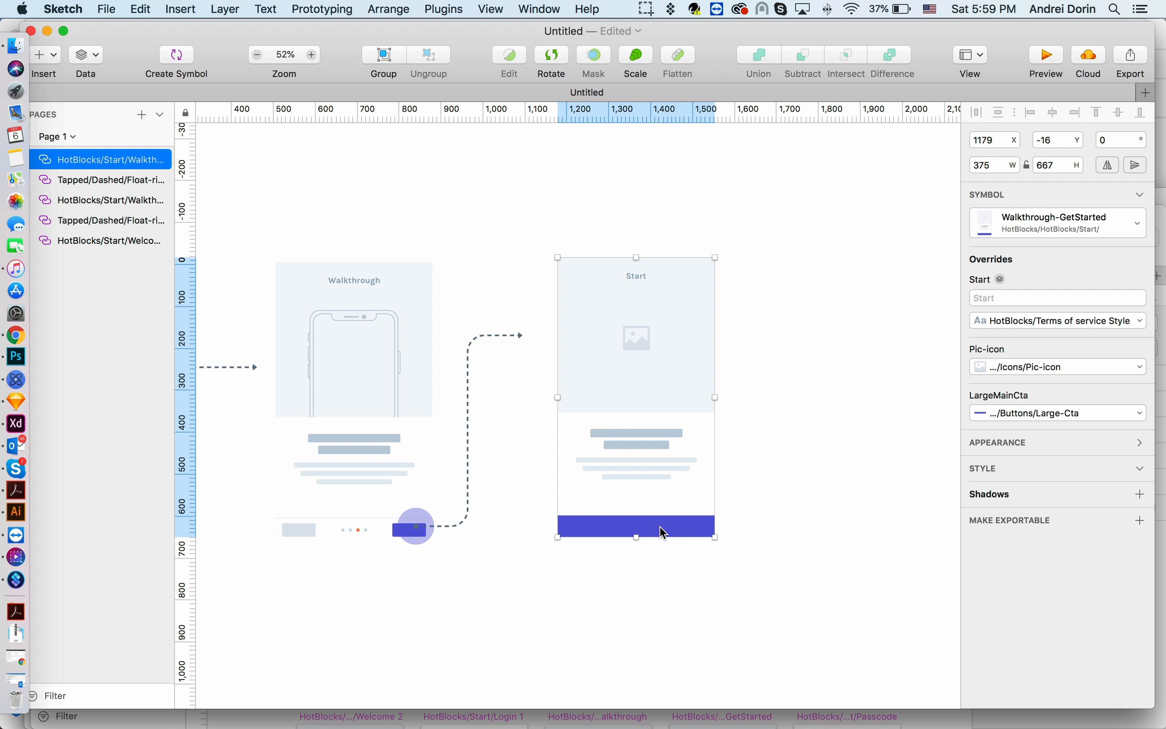
{"action": "scroll", "coordinate": [783, 526], "scroll_direction": "up", "scroll_amount": 2}
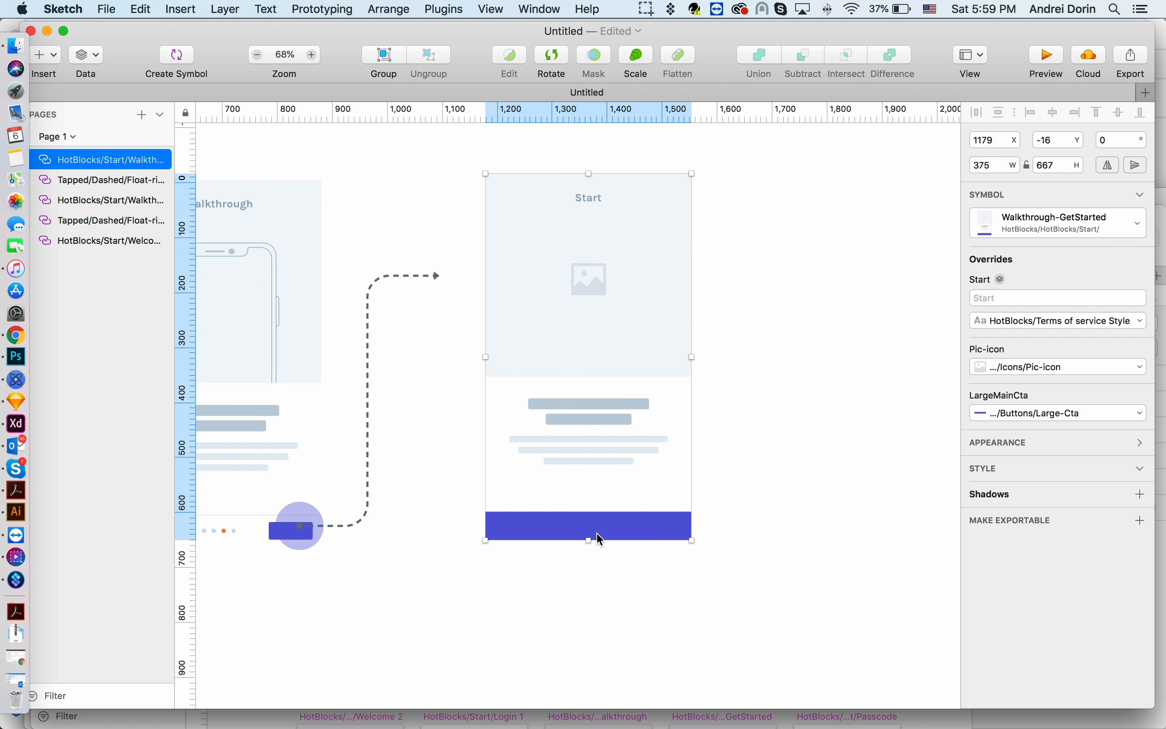
{"action": "left_click", "coordinate": [181, 9]}
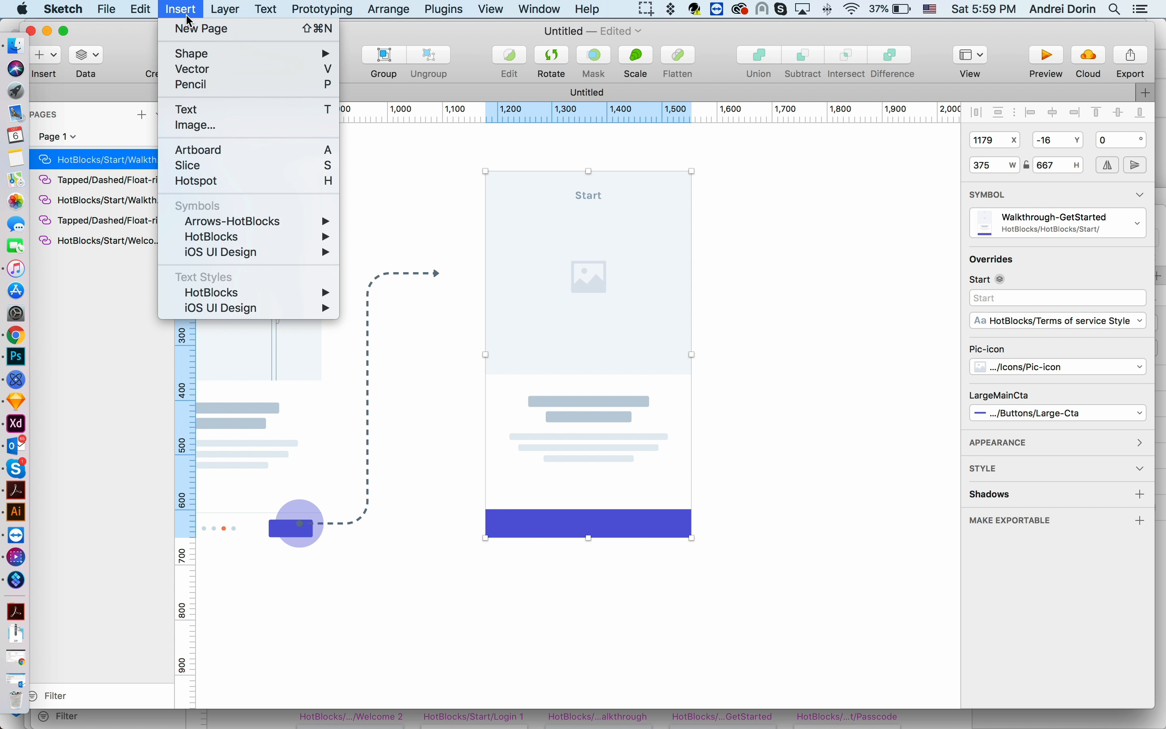
{"action": "mouse_move", "coordinate": [249, 241]}
{"action": "mouse_move", "coordinate": [436, 288]}
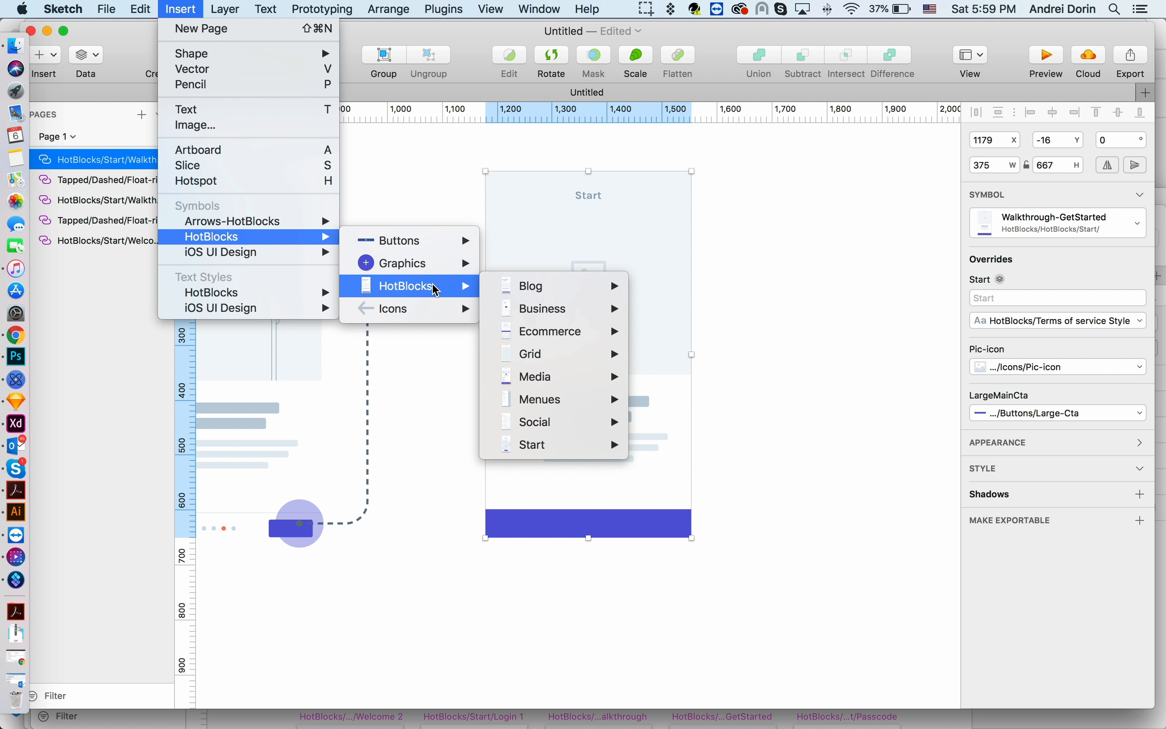
{"action": "mouse_move", "coordinate": [581, 409]}
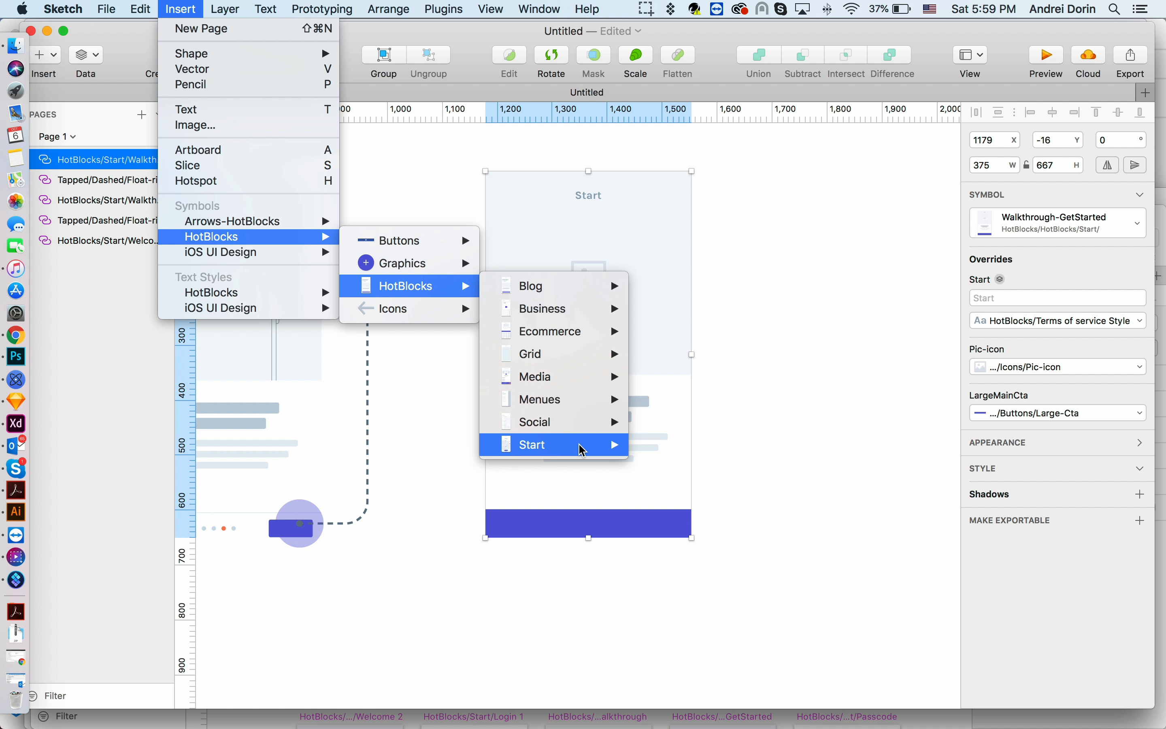
{"action": "mouse_move", "coordinate": [580, 445]}
{"action": "left_click", "coordinate": [712, 394]}
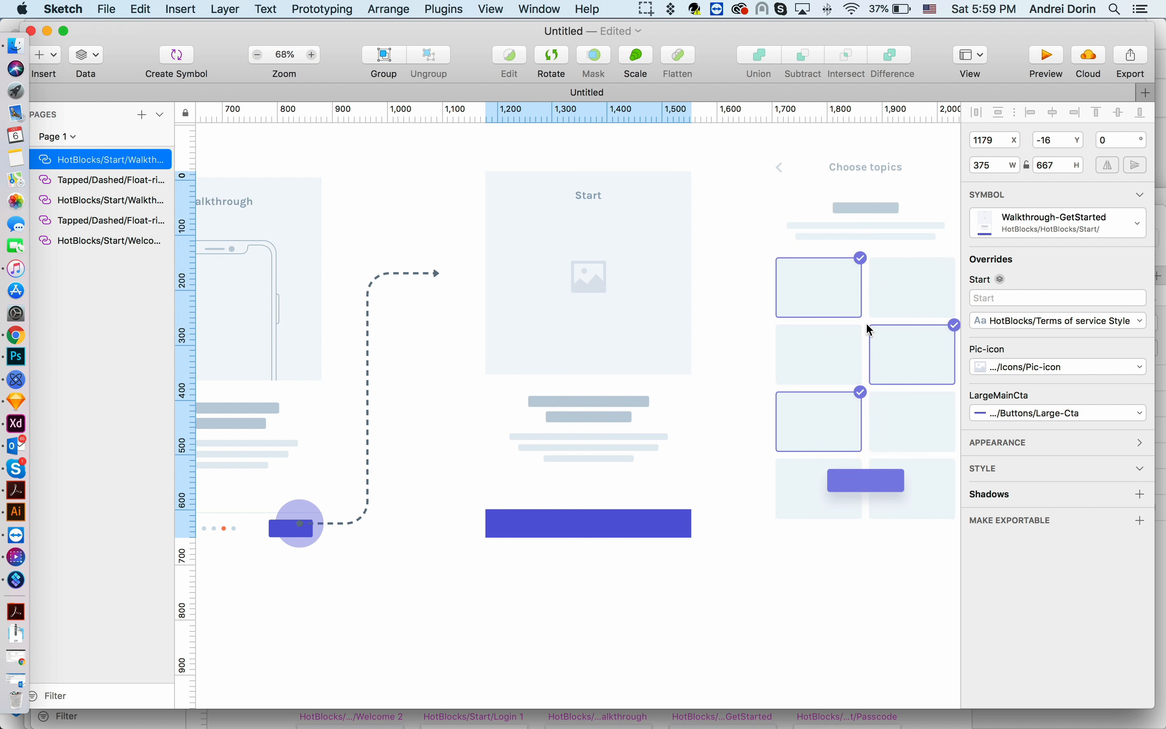
{"action": "left_click", "coordinate": [870, 344]}
- Move the Choose topics screen slightly further right
{"action": "scroll", "coordinate": [867, 341], "scroll_direction": "down", "scroll_amount": 5}
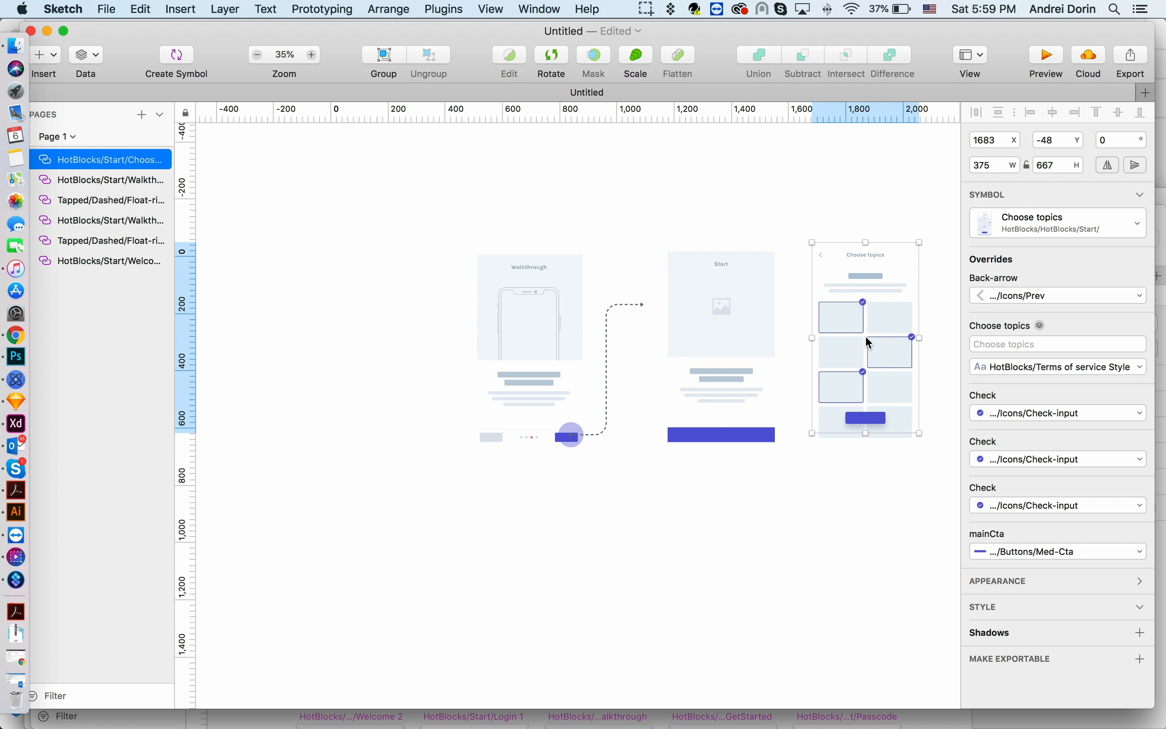
{"action": "scroll", "coordinate": [867, 340], "scroll_direction": "right", "scroll_amount": 3}
{"action": "left_click_drag", "start_coordinate": [835, 339], "coordinate": [860, 344]}
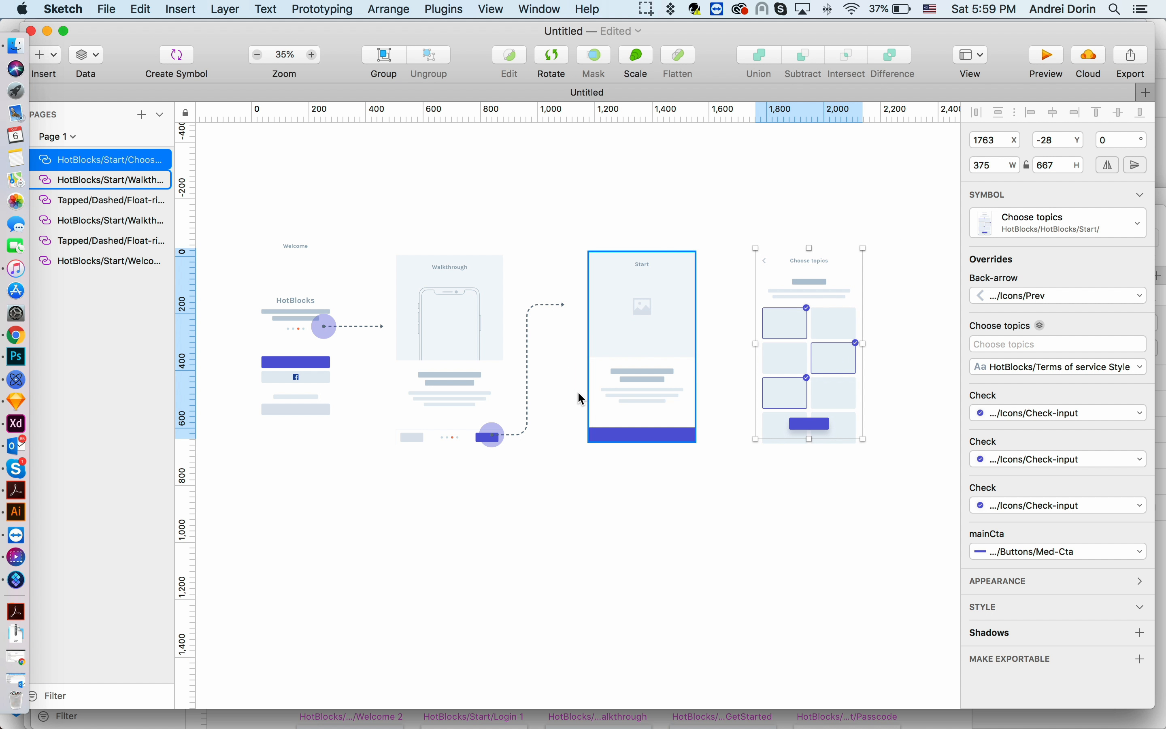
- Paste a copy of the snake-up arrow, place it at the Start screen's button, and shorten it to about 365 high
{"action": "left_click", "coordinate": [532, 410]}
{"action": "left_click", "coordinate": [678, 425]}
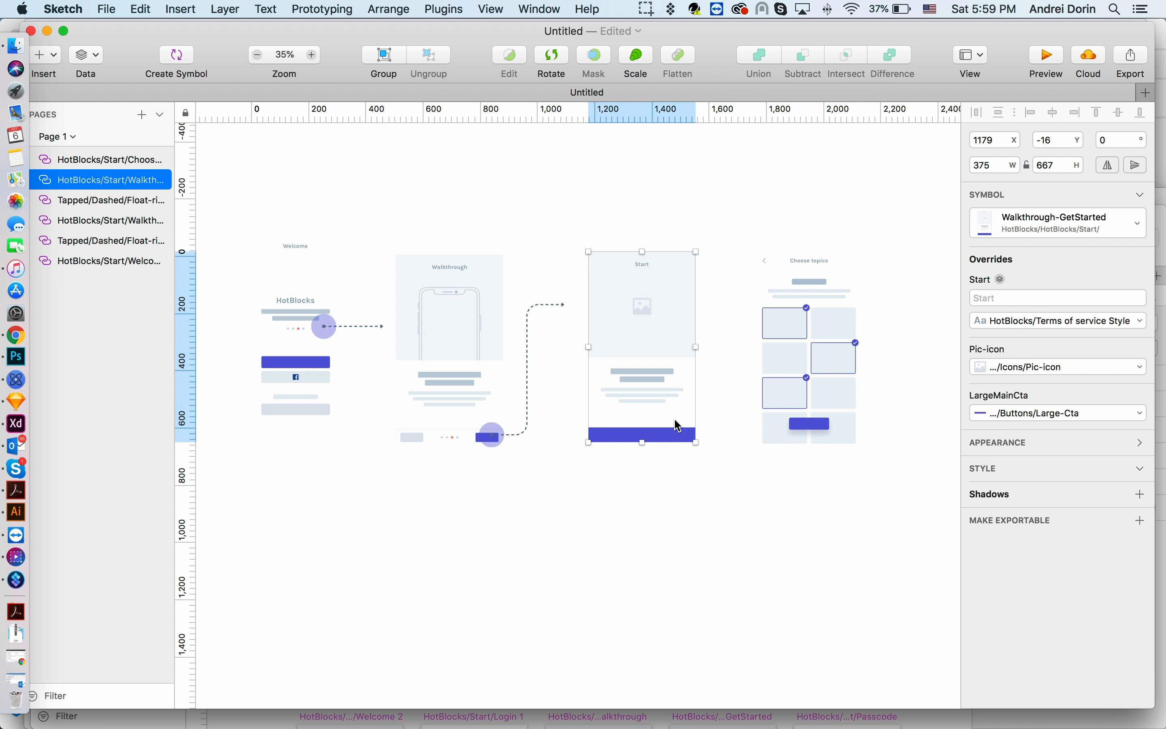
{"action": "key", "text": "super+v"}
{"action": "key", "text": "shift+Right"}
{"action": "key", "text": "shift+Right"}
{"action": "key", "text": "shift+Right"}
{"action": "key", "text": "shift+Right"}
{"action": "key", "text": "shift+Right"}
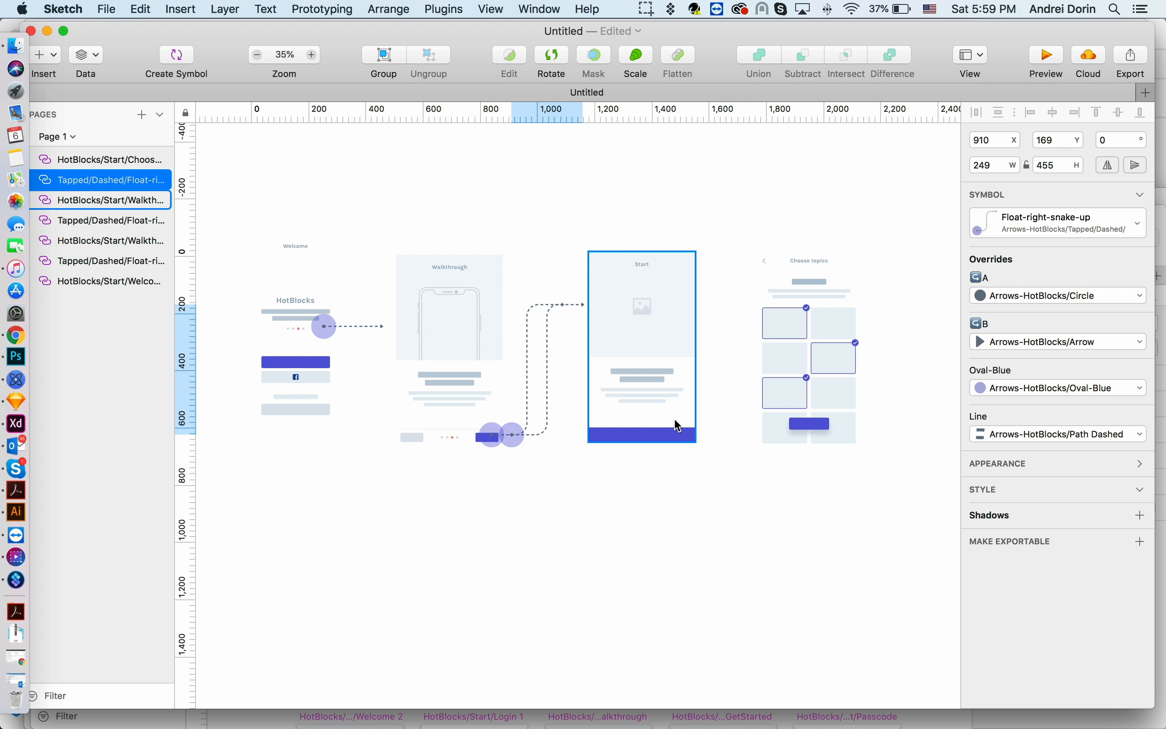
{"action": "left_click_drag", "start_coordinate": [545, 371], "coordinate": [723, 377]}
{"action": "left_click_drag", "start_coordinate": [705, 304], "coordinate": [705, 330]}
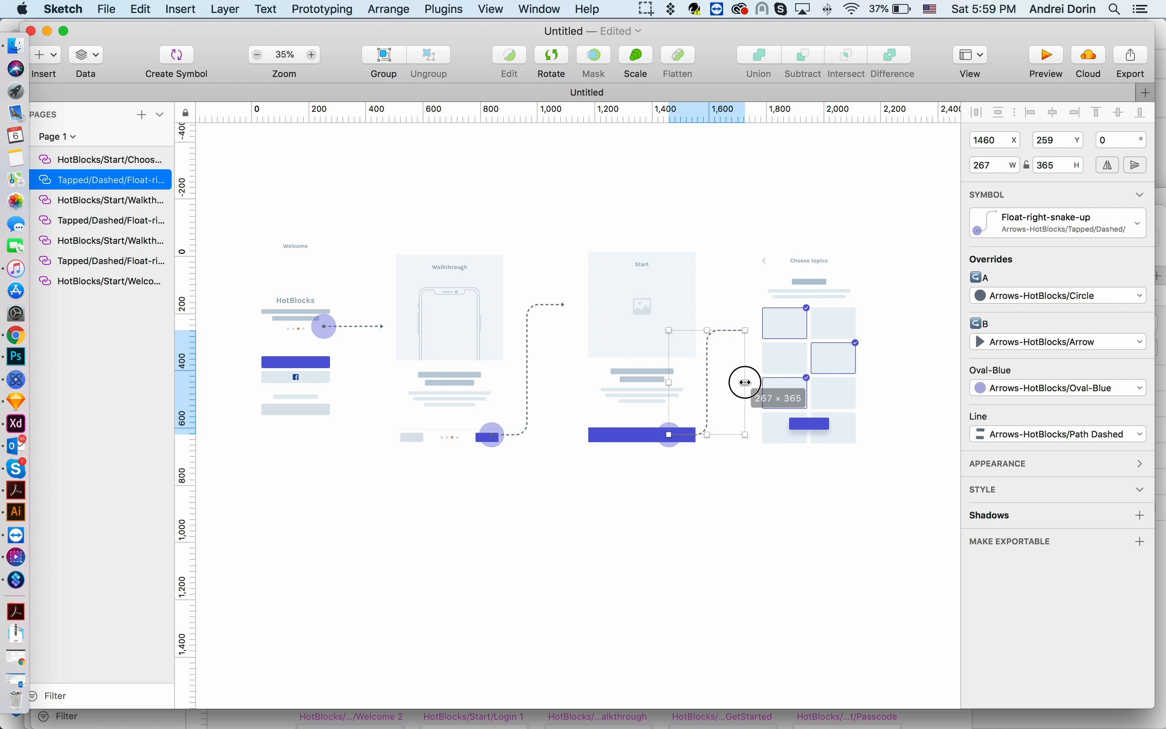
- Widen the second snake arrow to about 281 so it reaches the Choose topics screen
{"action": "left_click", "coordinate": [812, 367]}
{"action": "scroll", "coordinate": [812, 371], "scroll_direction": "down", "scroll_amount": 5}
{"action": "scroll", "coordinate": [755, 378], "scroll_direction": "up", "scroll_amount": 5}
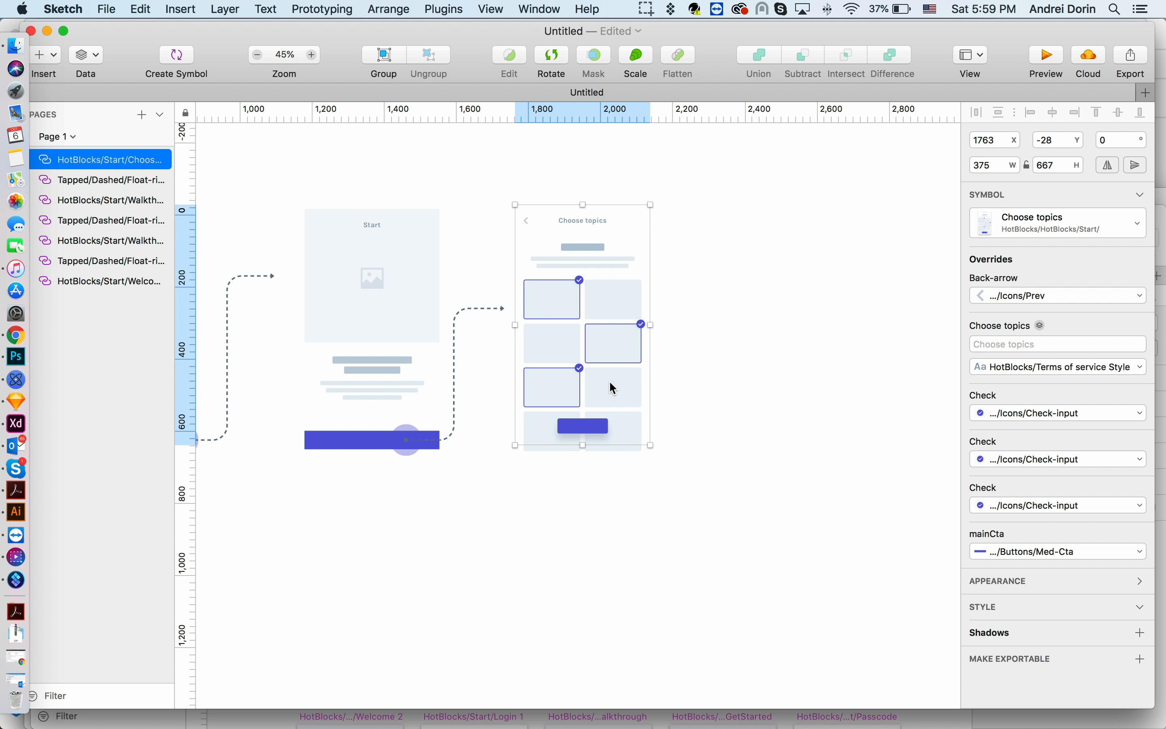
{"action": "left_click", "coordinate": [495, 312]}
{"action": "left_click", "coordinate": [476, 307]}
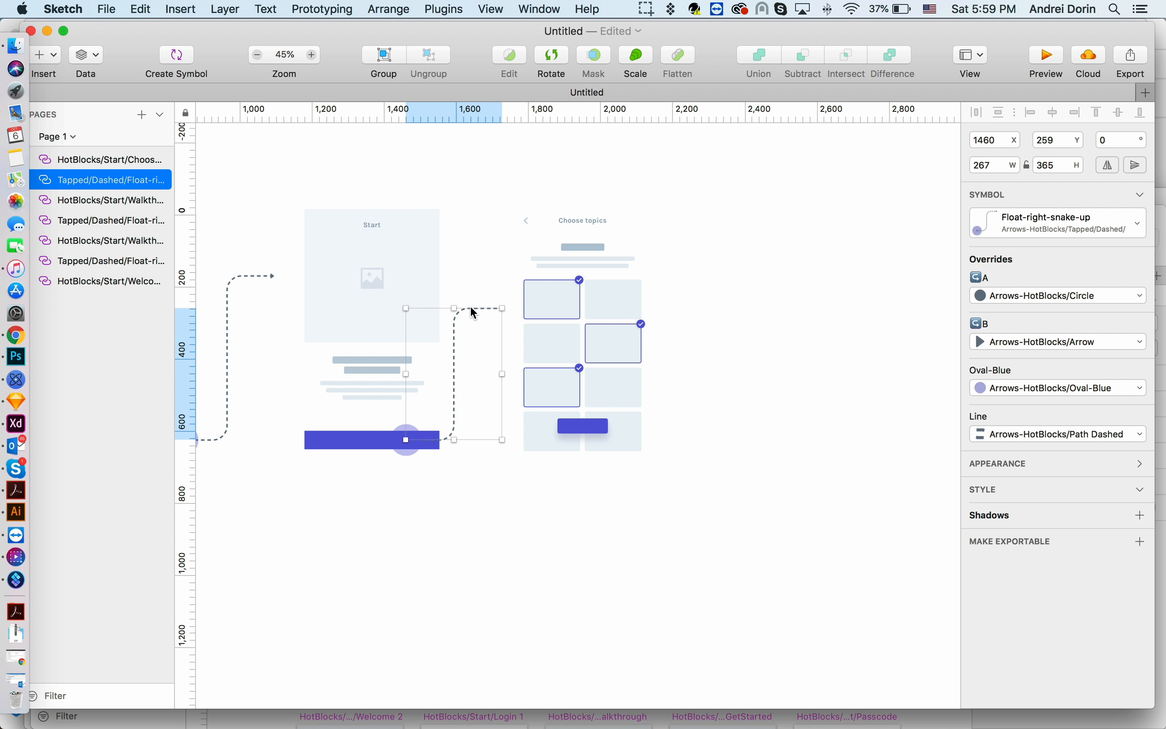
{"action": "mouse_move", "coordinate": [502, 374]}
{"action": "left_mouse_down"}
{"action": "mouse_move", "coordinate": [776, 367]}
{"action": "mouse_move", "coordinate": [508, 359]}
{"action": "left_mouse_up"}
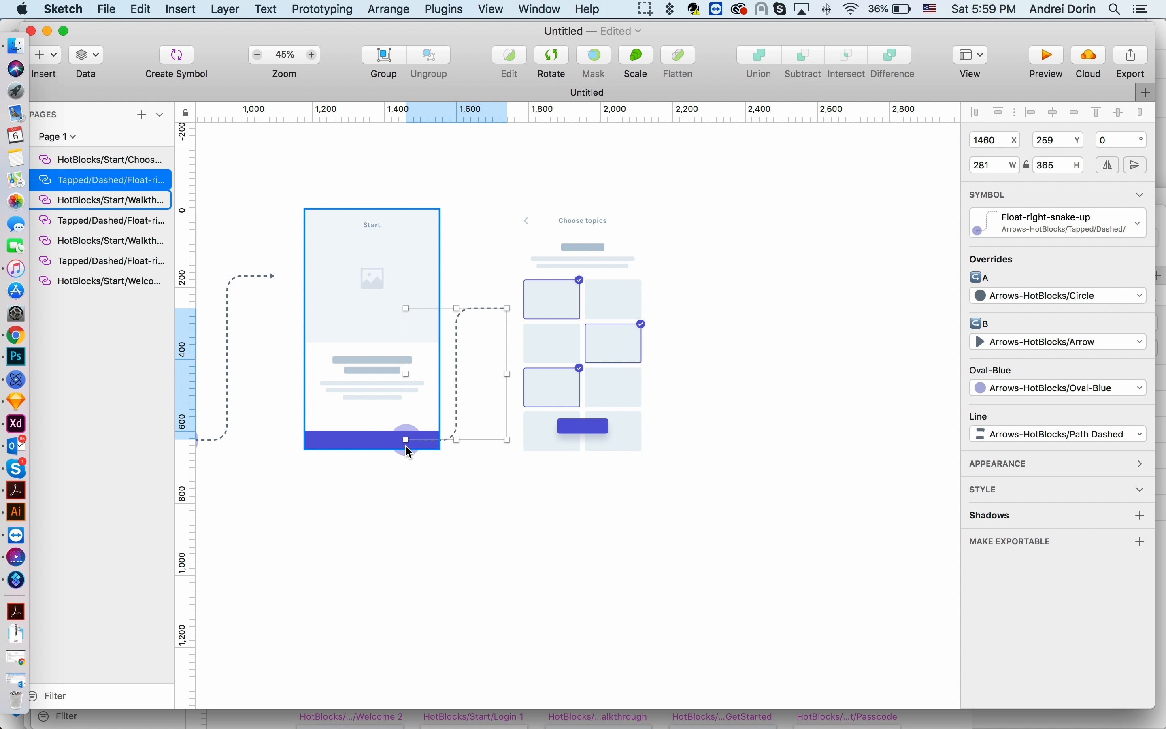
- Insert the HotBlocks Start More about you screen symbol to the right of the Choose topics screen
{"action": "left_click", "coordinate": [552, 407]}
{"action": "scroll", "coordinate": [588, 366], "scroll_direction": "right", "scroll_amount": 1}
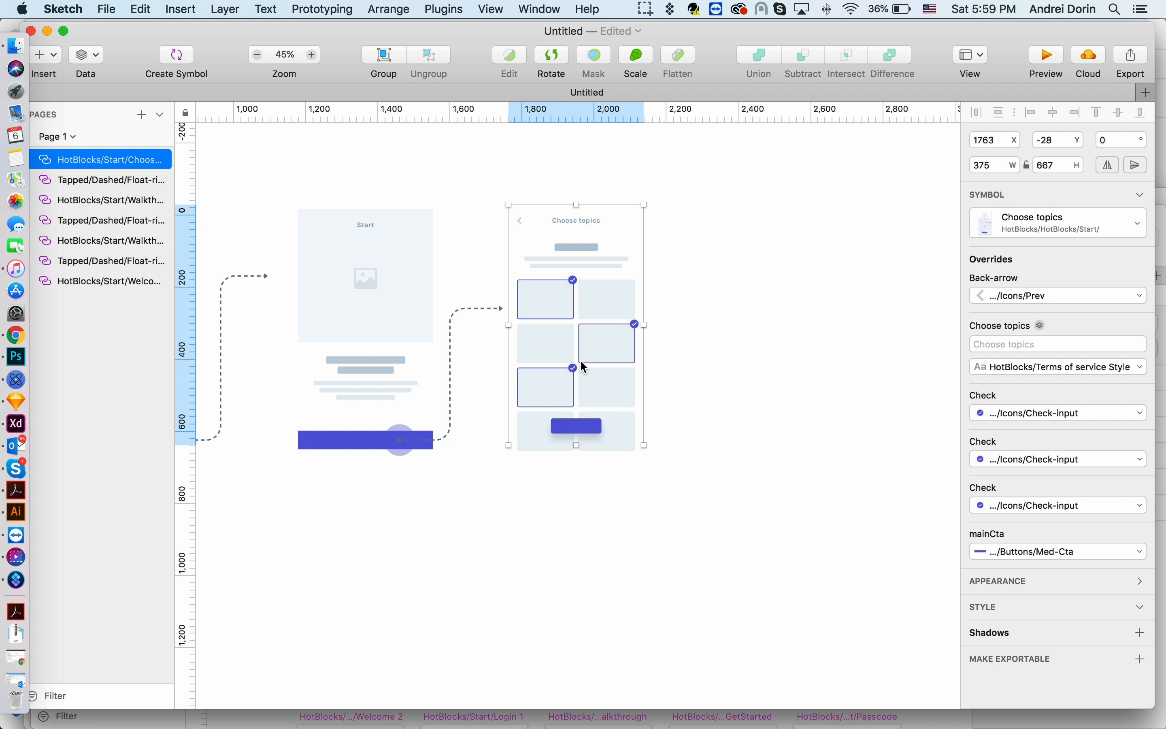
{"action": "left_click", "coordinate": [180, 13]}
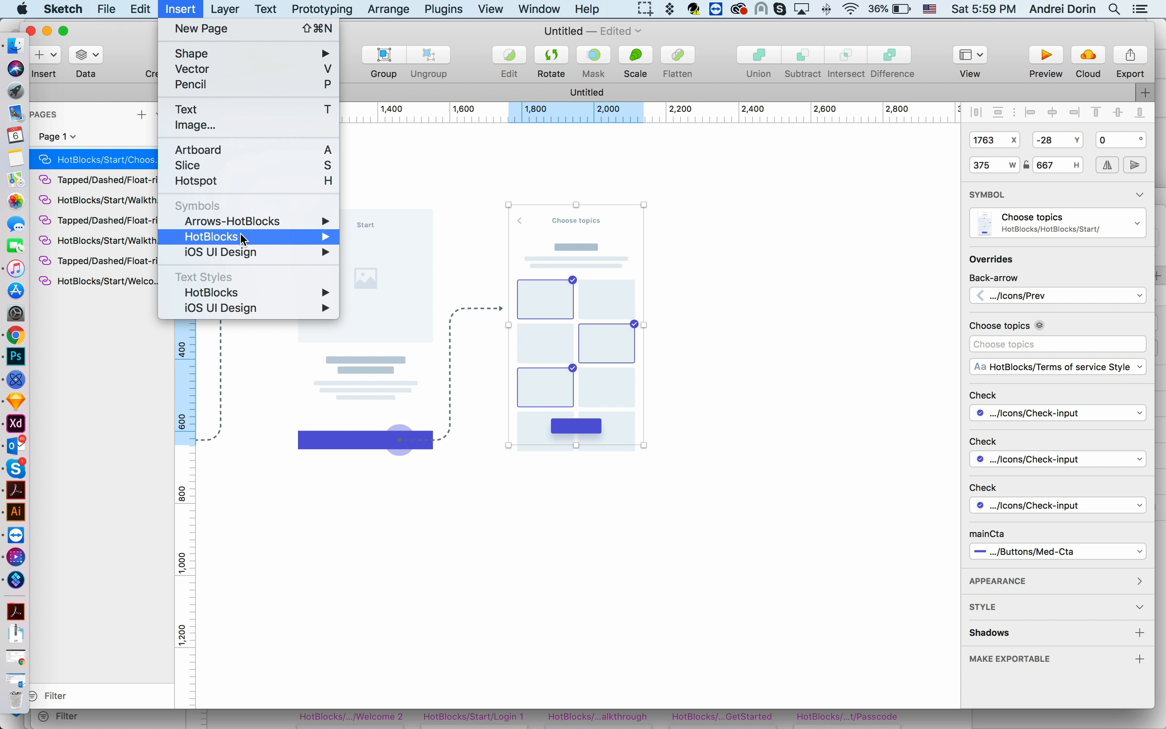
{"action": "mouse_move", "coordinate": [316, 239]}
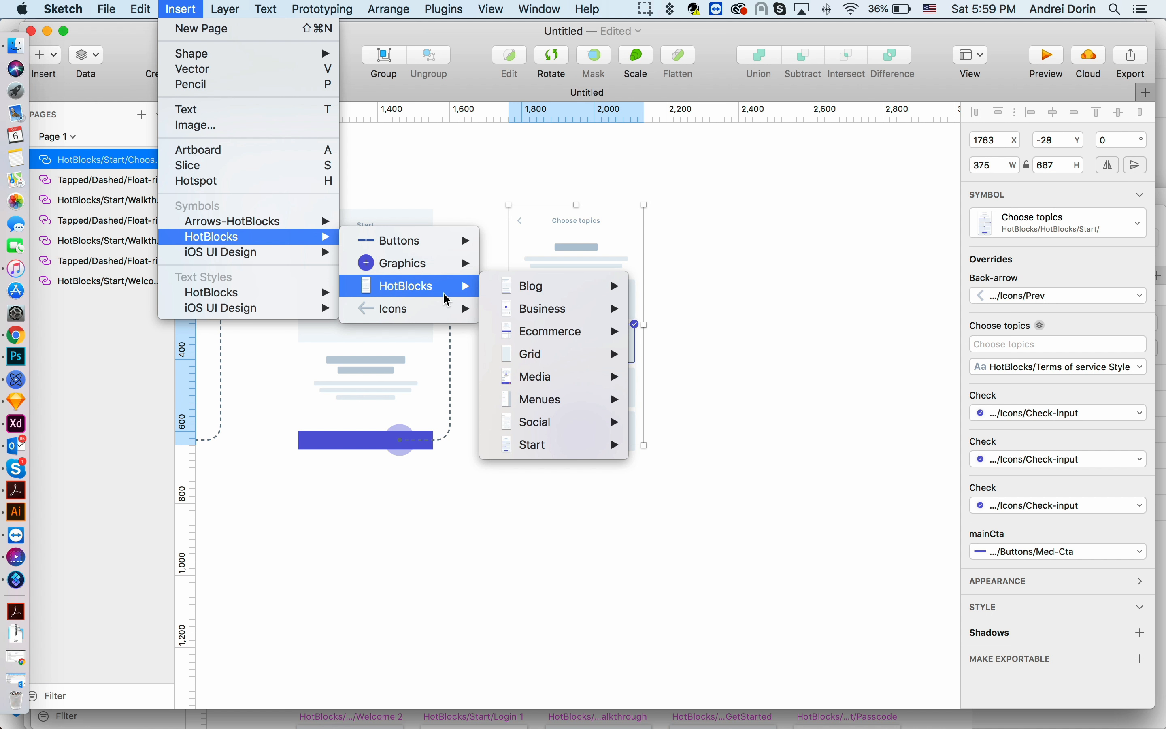
{"action": "mouse_move", "coordinate": [577, 449]}
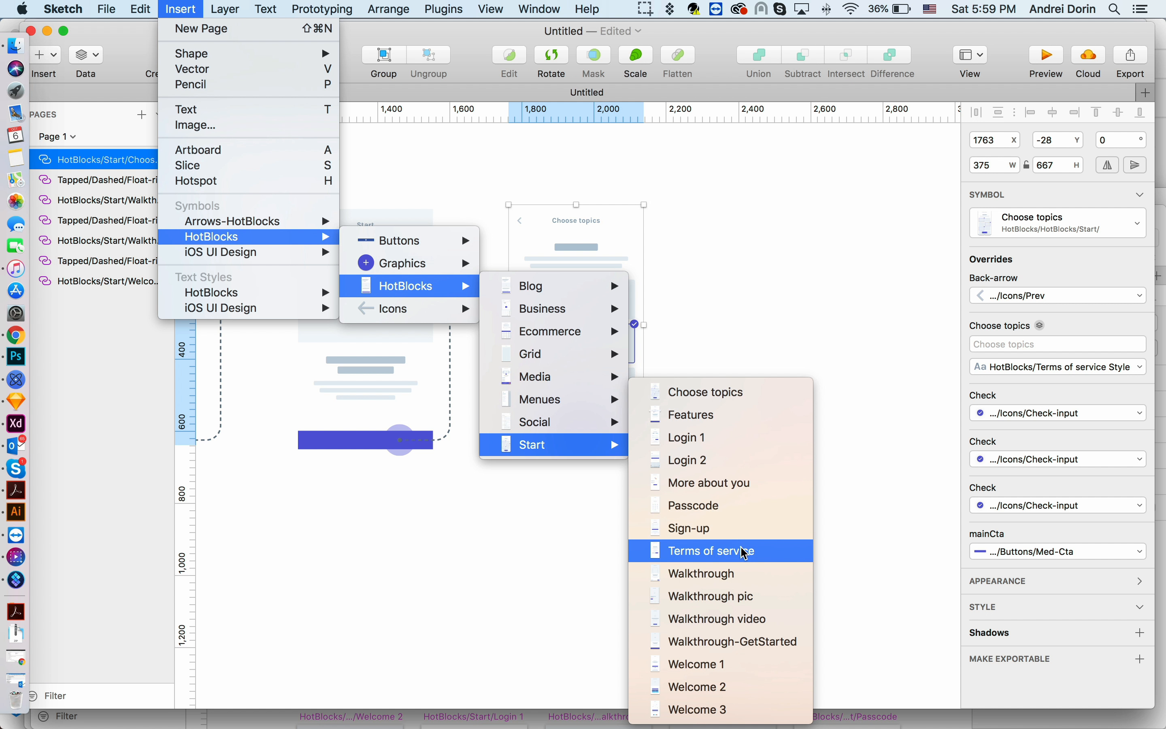
{"action": "left_click", "coordinate": [744, 487]}
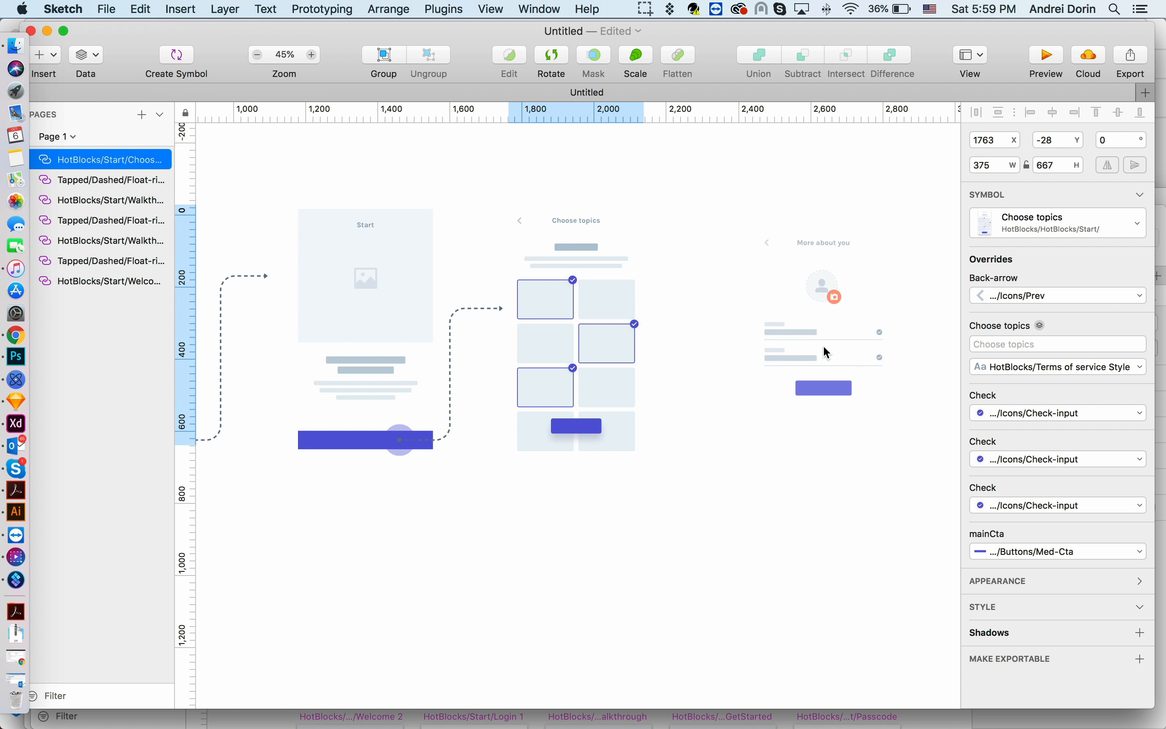
{"action": "scroll", "coordinate": [781, 356], "scroll_direction": "up", "scroll_amount": 3}
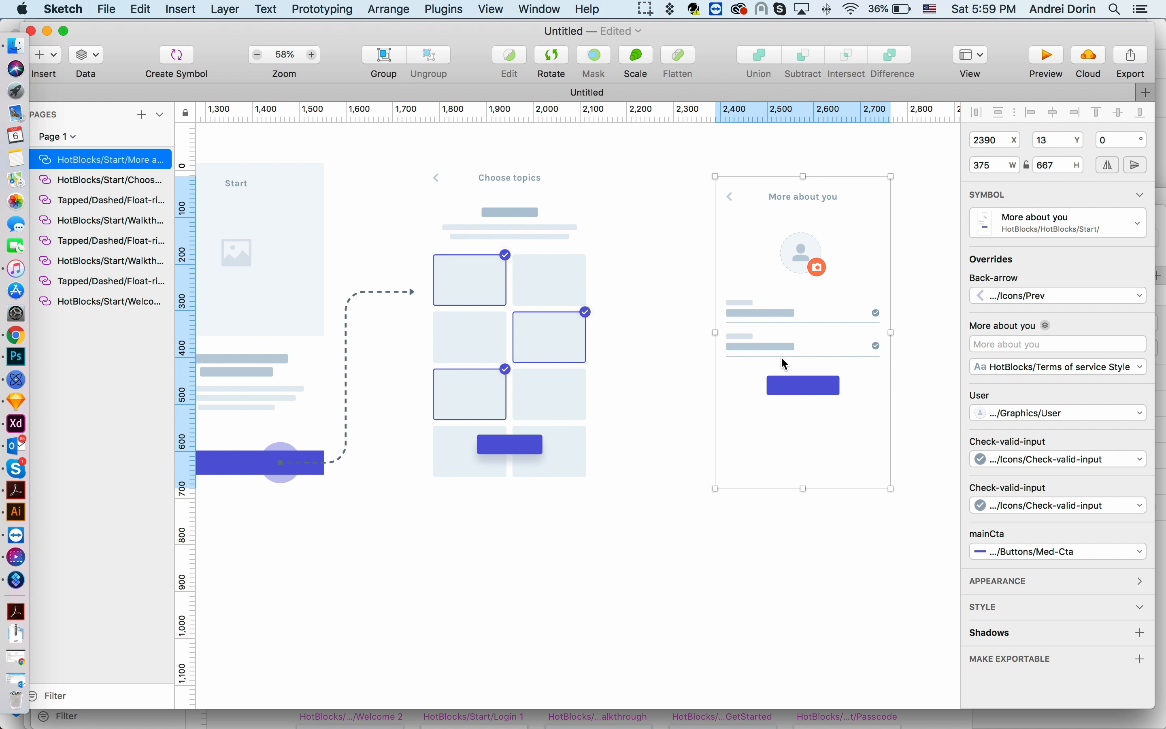
- Copy the snake-up arrow, paste it at the Choose topics screen's button, and widen it to reach toward the More about you screen
{"action": "left_click", "coordinate": [358, 323]}
{"action": "key", "text": "super+c"}
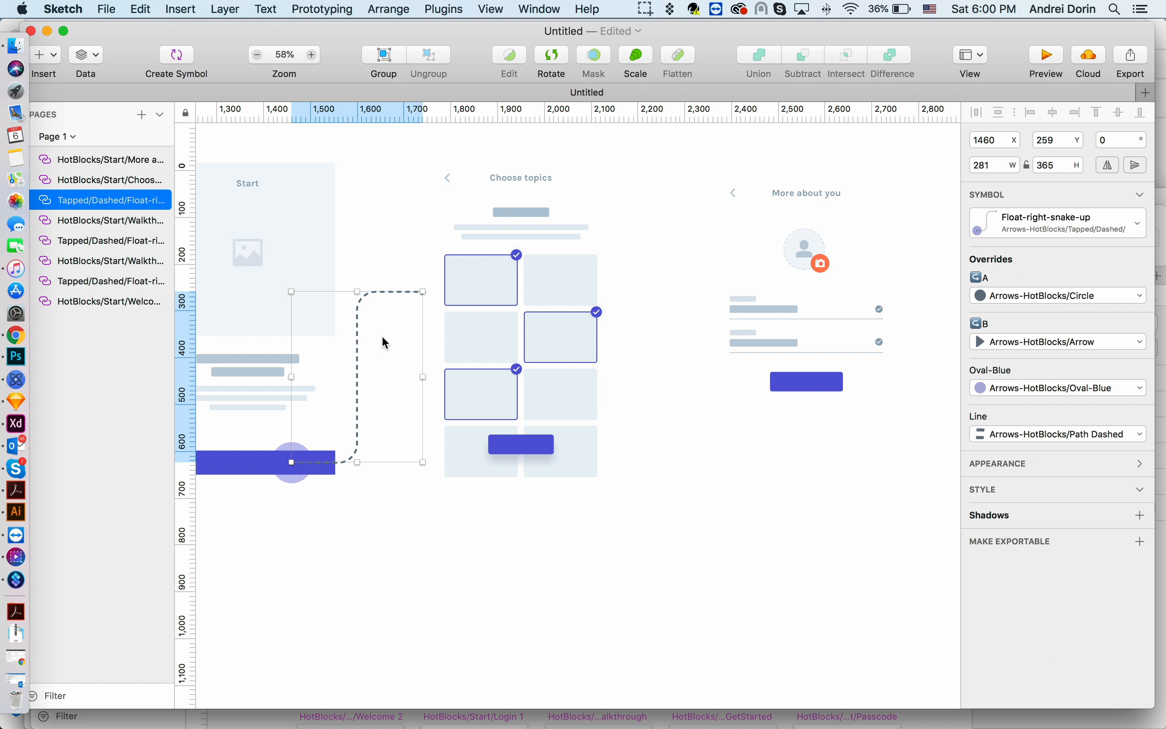
{"action": "left_click", "coordinate": [581, 425]}
{"action": "key", "text": "super+v"}
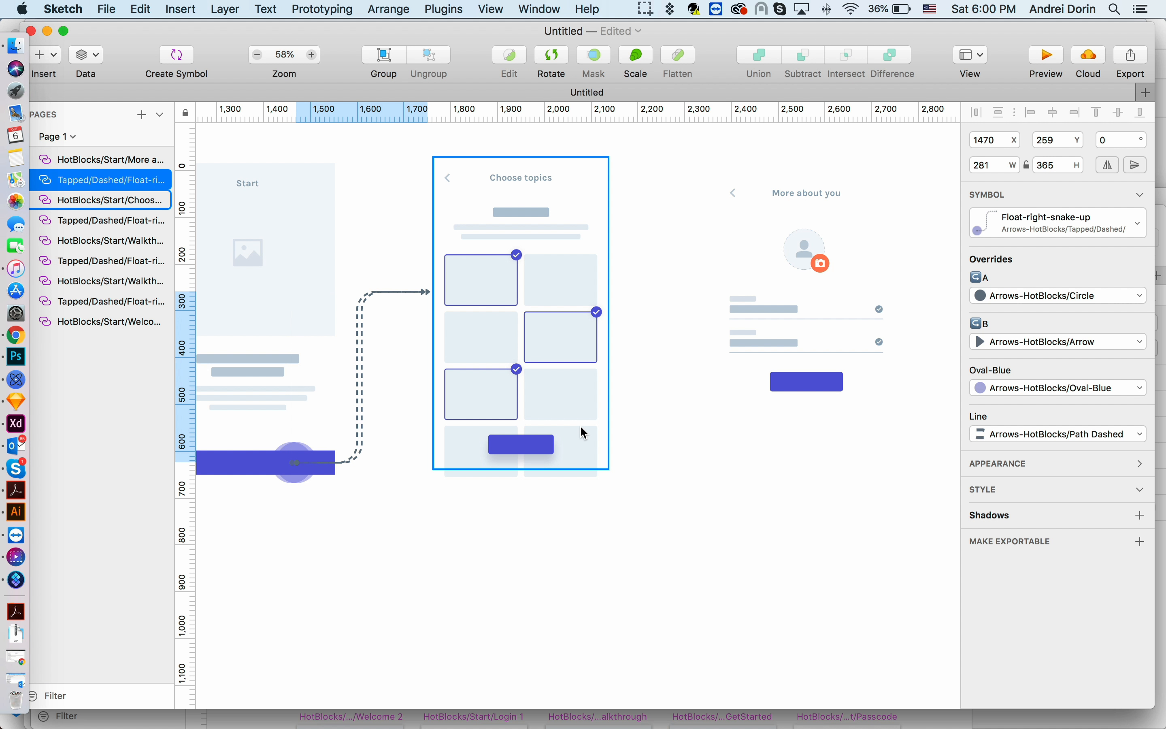
{"action": "left_click_drag", "start_coordinate": [390, 339], "coordinate": [586, 318]}
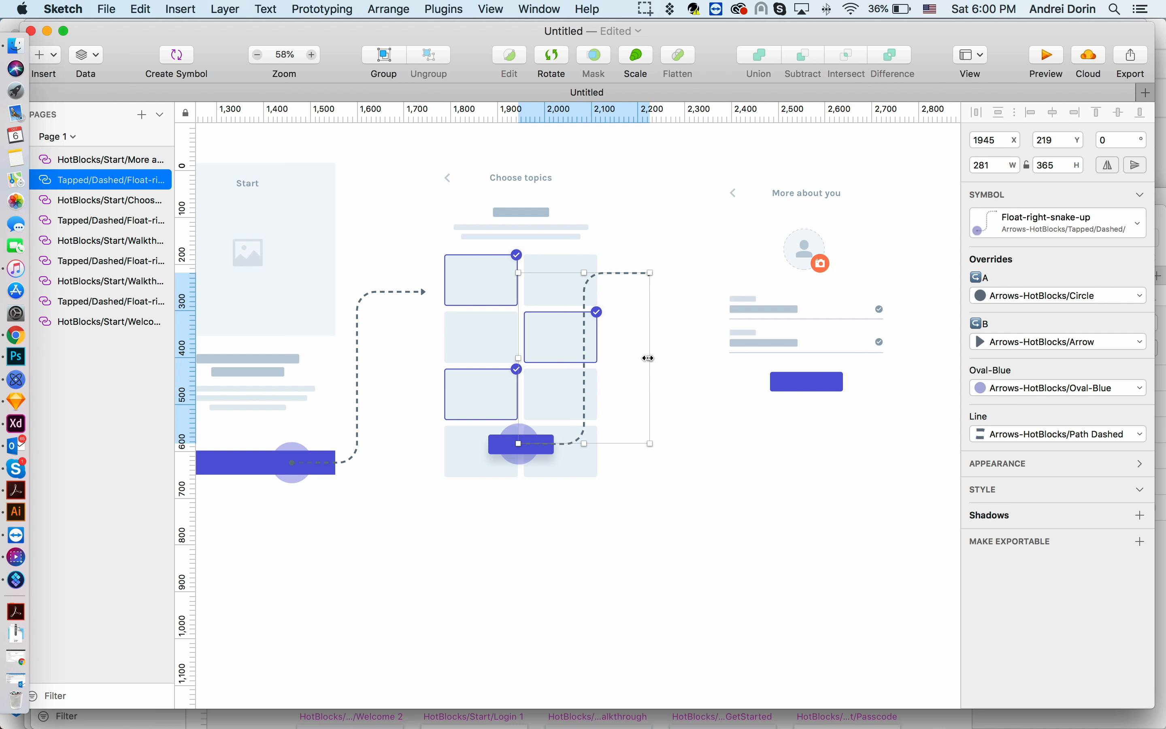
{"action": "left_click_drag", "start_coordinate": [649, 358], "coordinate": [682, 351]}
- Insert the HotBlocks Start Terms of service screen symbol to the right of the More about you screen
{"action": "scroll", "coordinate": [665, 358], "scroll_direction": "down", "scroll_amount": 5}
{"action": "scroll", "coordinate": [854, 378], "scroll_direction": "up", "scroll_amount": 8}
{"action": "scroll", "coordinate": [694, 350], "scroll_direction": "right", "scroll_amount": 4}
{"action": "left_click", "coordinate": [716, 356]}
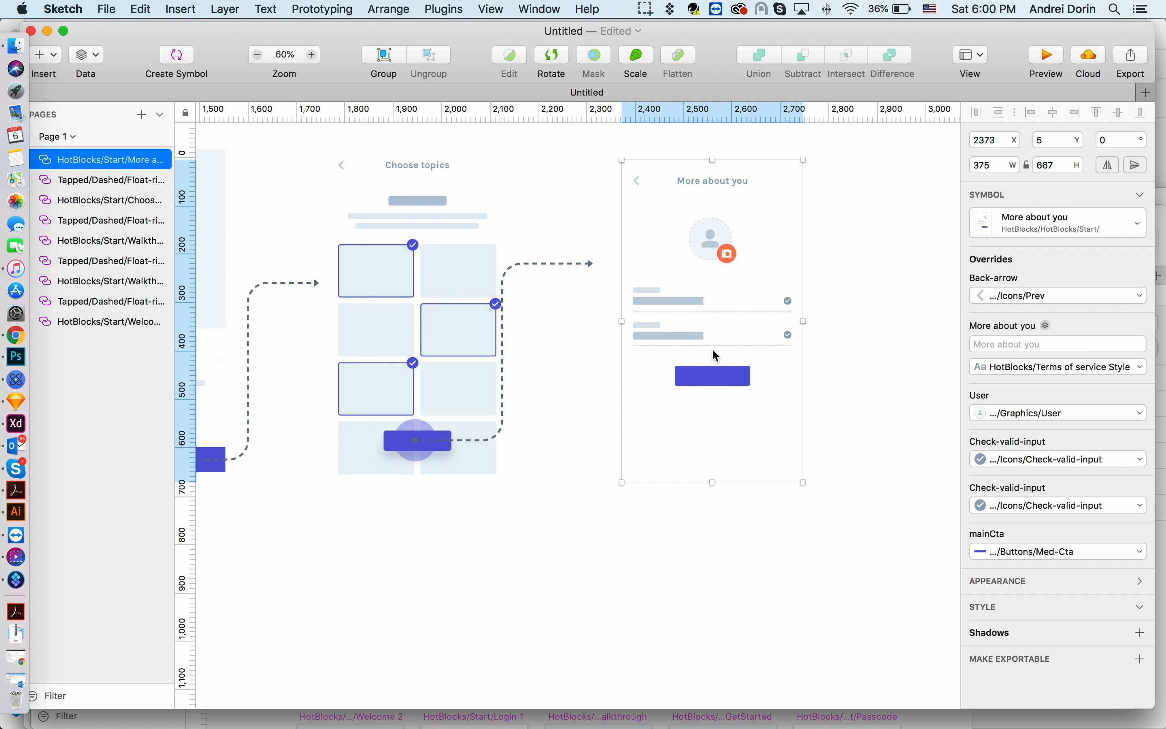
{"action": "left_click", "coordinate": [175, 13]}
{"action": "mouse_move", "coordinate": [227, 237]}
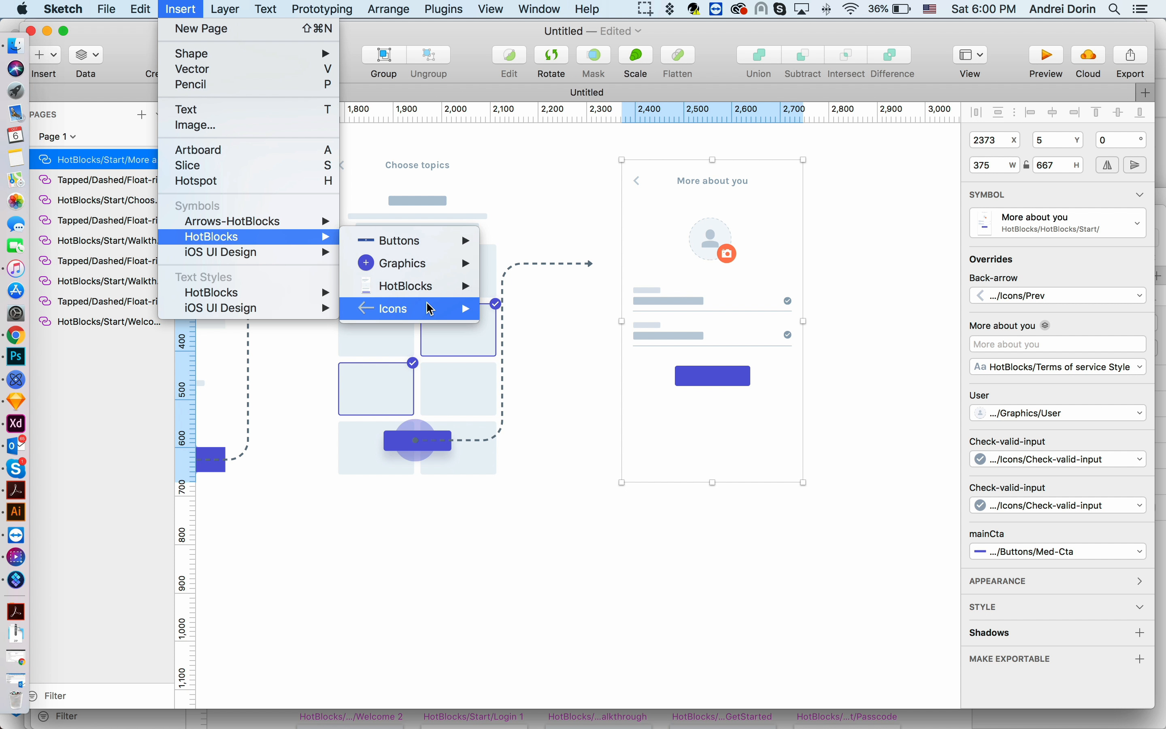
{"action": "mouse_move", "coordinate": [573, 443]}
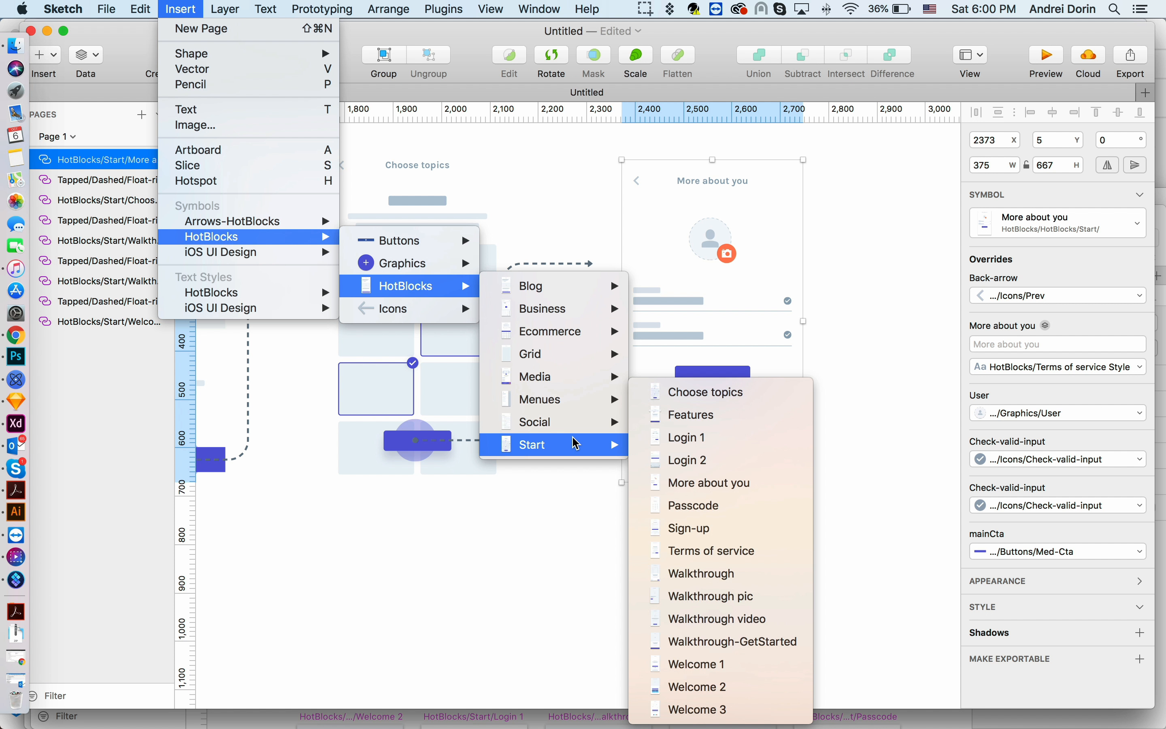
{"action": "left_click", "coordinate": [706, 551]}
{"action": "left_click", "coordinate": [910, 336]}
- Move the Terms of service screen further right
{"action": "scroll", "coordinate": [898, 342], "scroll_direction": "up", "scroll_amount": 3}
{"action": "scroll", "coordinate": [897, 341], "scroll_direction": "down", "scroll_amount": 10}
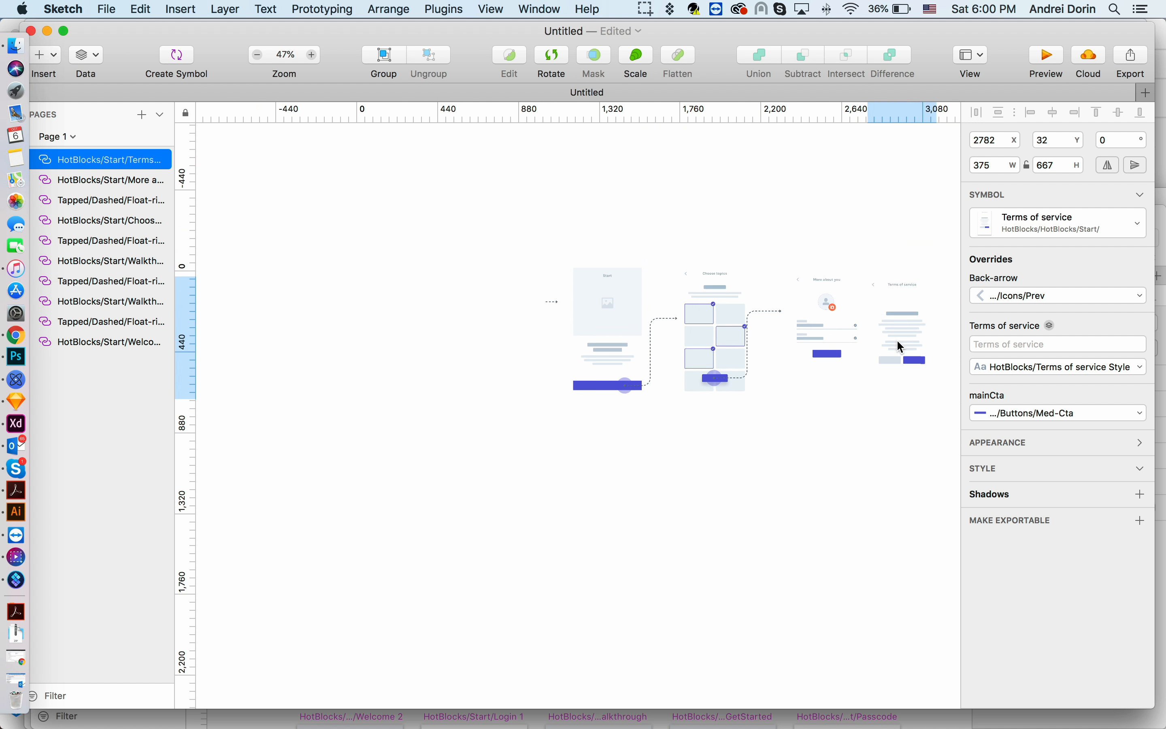
{"action": "scroll", "coordinate": [897, 341], "scroll_direction": "right", "scroll_amount": 5}
{"action": "scroll", "coordinate": [897, 339], "scroll_direction": "right", "scroll_amount": 2}
{"action": "left_click_drag", "start_coordinate": [723, 325], "coordinate": [747, 331]}
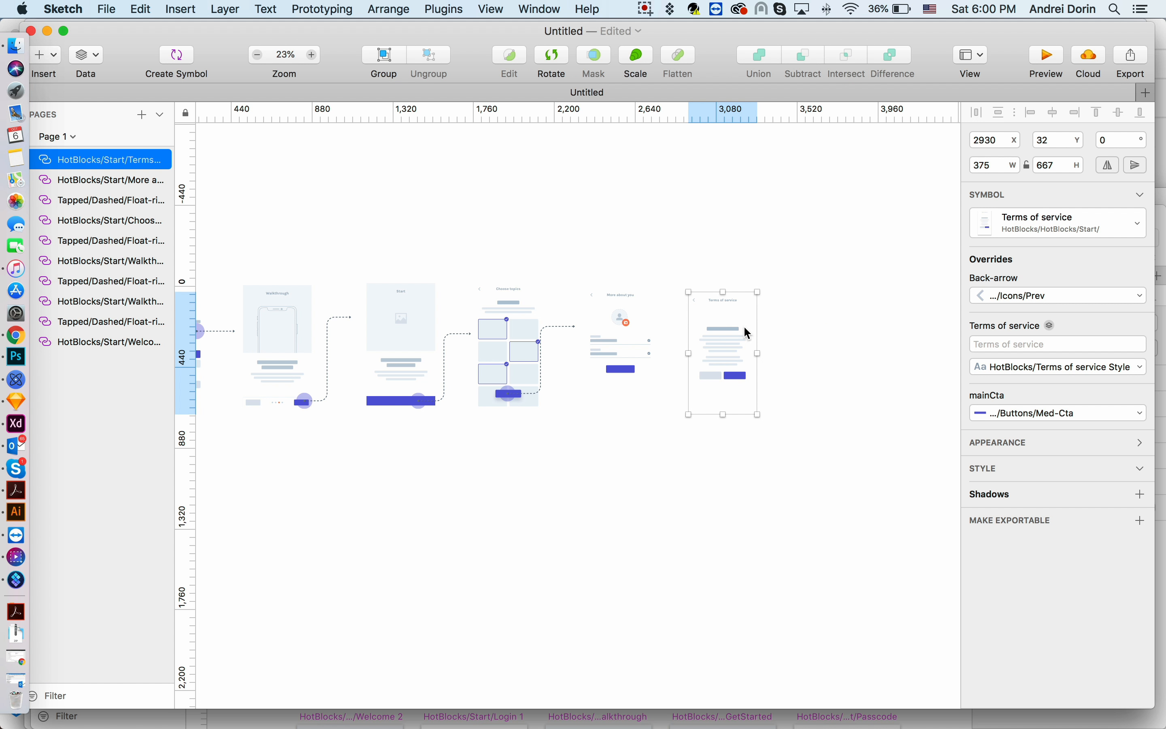
- Duplicate the snake arrow, place it at the More about you screen's button, and shorten it to 250 high
{"action": "left_click", "coordinate": [539, 391]}
{"action": "key", "text": "shift+Right"}
{"action": "key", "text": "shift+Right"}
{"action": "key", "text": "shift+Right"}
{"action": "key", "text": "shift+Right"}
{"action": "key", "text": "shift+Right"}
{"action": "key", "text": "shift+Right"}
{"action": "key", "text": "shift+Right"}
{"action": "key", "text": "shift+Right"}
{"action": "key", "text": "shift+Right"}
{"action": "key", "text": "shift+Right"}
{"action": "key", "text": "shift+Right"}
{"action": "key", "text": "shift+Right"}
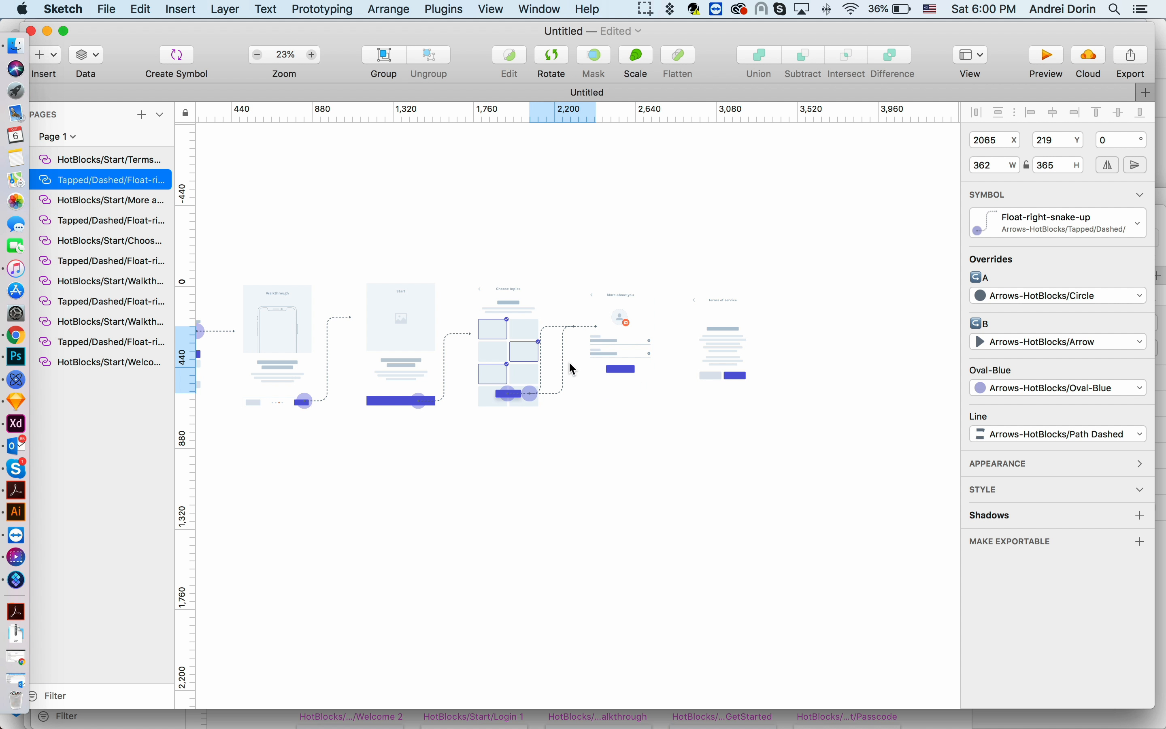
{"action": "left_click_drag", "start_coordinate": [568, 361], "coordinate": [658, 342]}
{"action": "scroll", "coordinate": [656, 336], "scroll_direction": "up", "scroll_amount": 5}
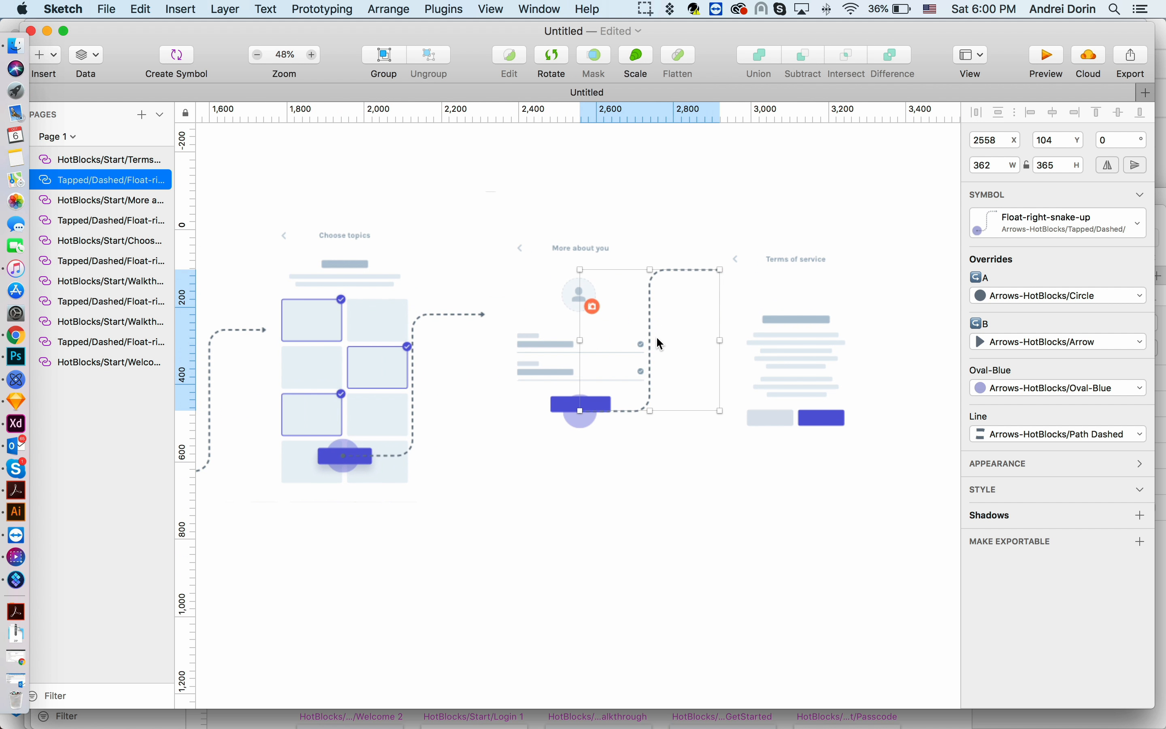
{"action": "left_click_drag", "start_coordinate": [651, 271], "coordinate": [651, 314]}
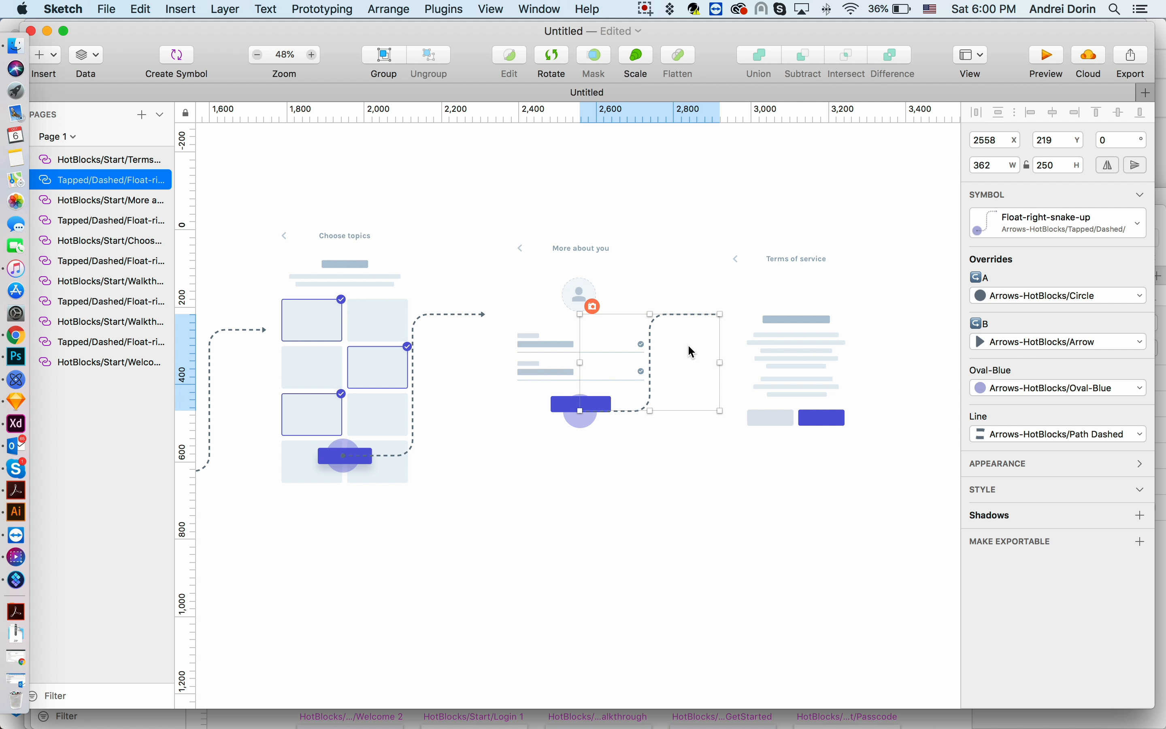
- Insert a Tapped/Dashed Float-right arrow, rotate it 90°, and place it under the Terms of service screen's button
{"action": "left_click", "coordinate": [718, 352]}
{"action": "scroll", "coordinate": [777, 410], "scroll_direction": "down", "scroll_amount": 2}
{"action": "scroll", "coordinate": [781, 416], "scroll_direction": "right", "scroll_amount": 2}
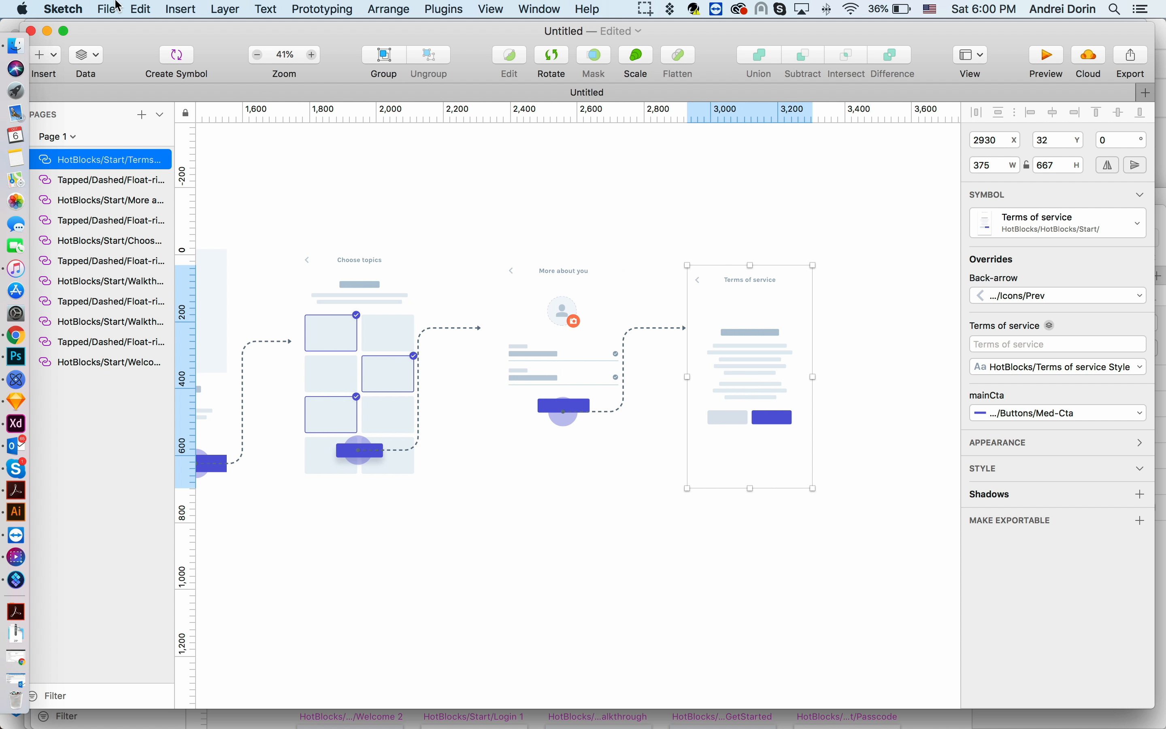
{"action": "left_click", "coordinate": [181, 9]}
{"action": "mouse_move", "coordinate": [255, 262]}
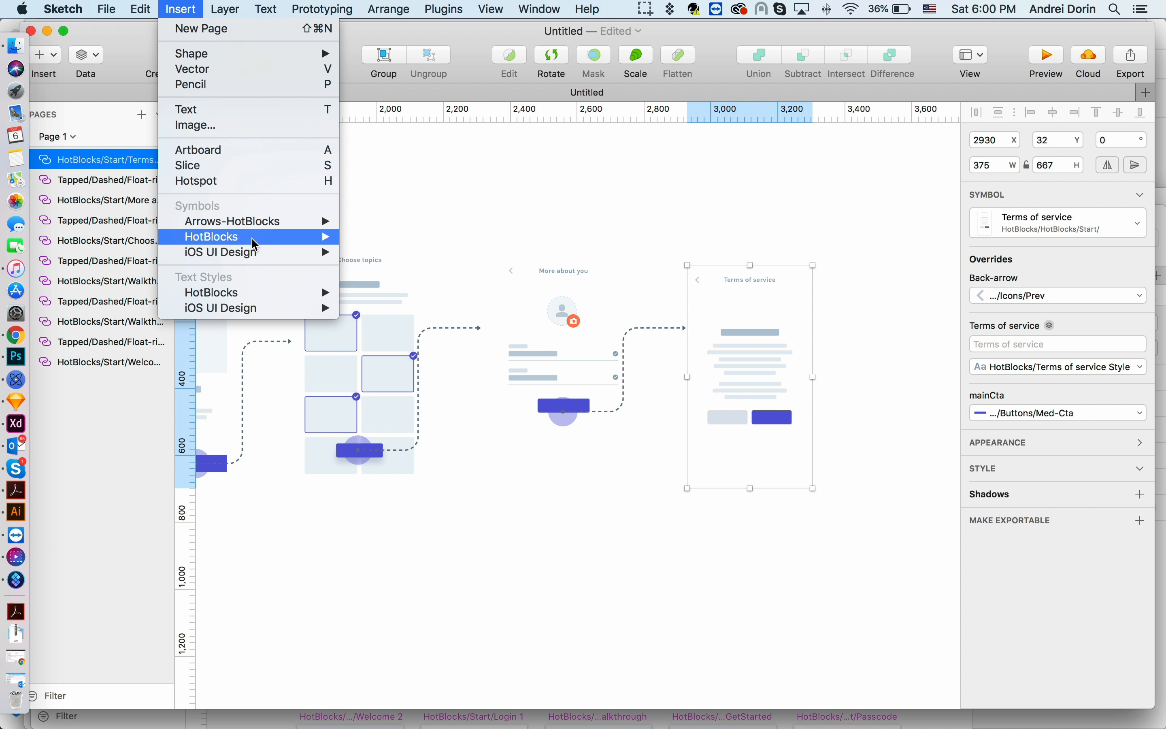
{"action": "mouse_move", "coordinate": [195, 224]}
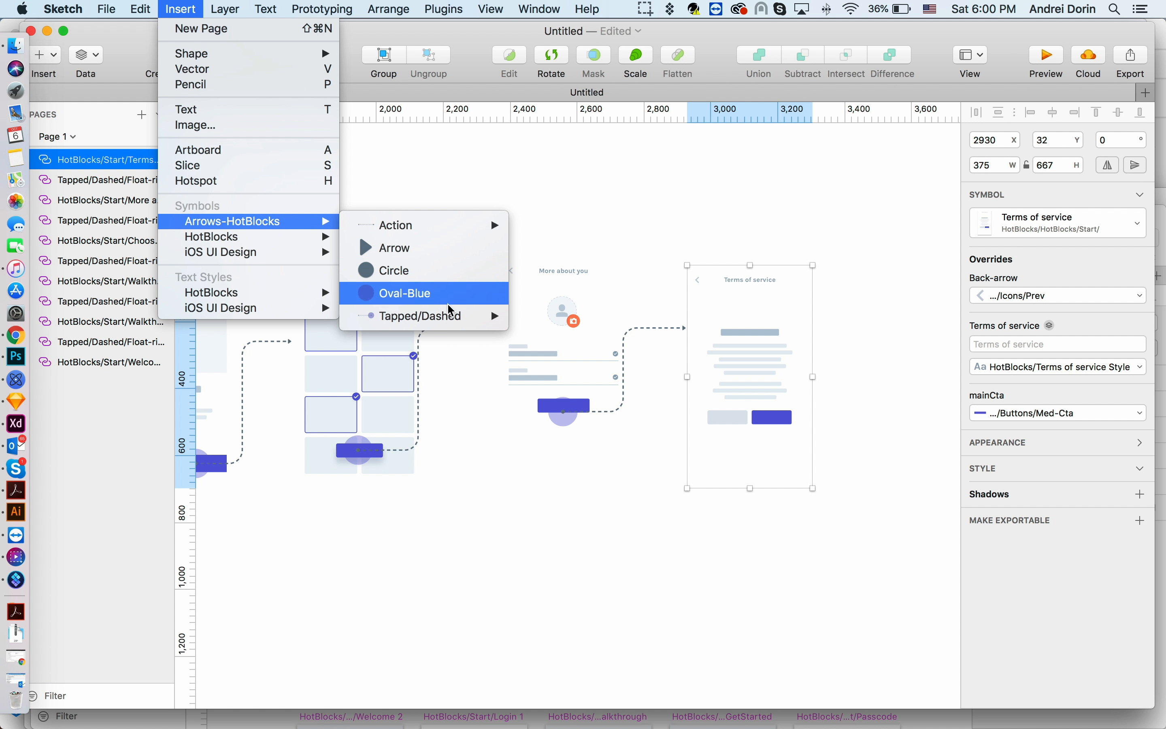
{"action": "mouse_move", "coordinate": [424, 316]}
{"action": "left_click", "coordinate": [645, 470]}
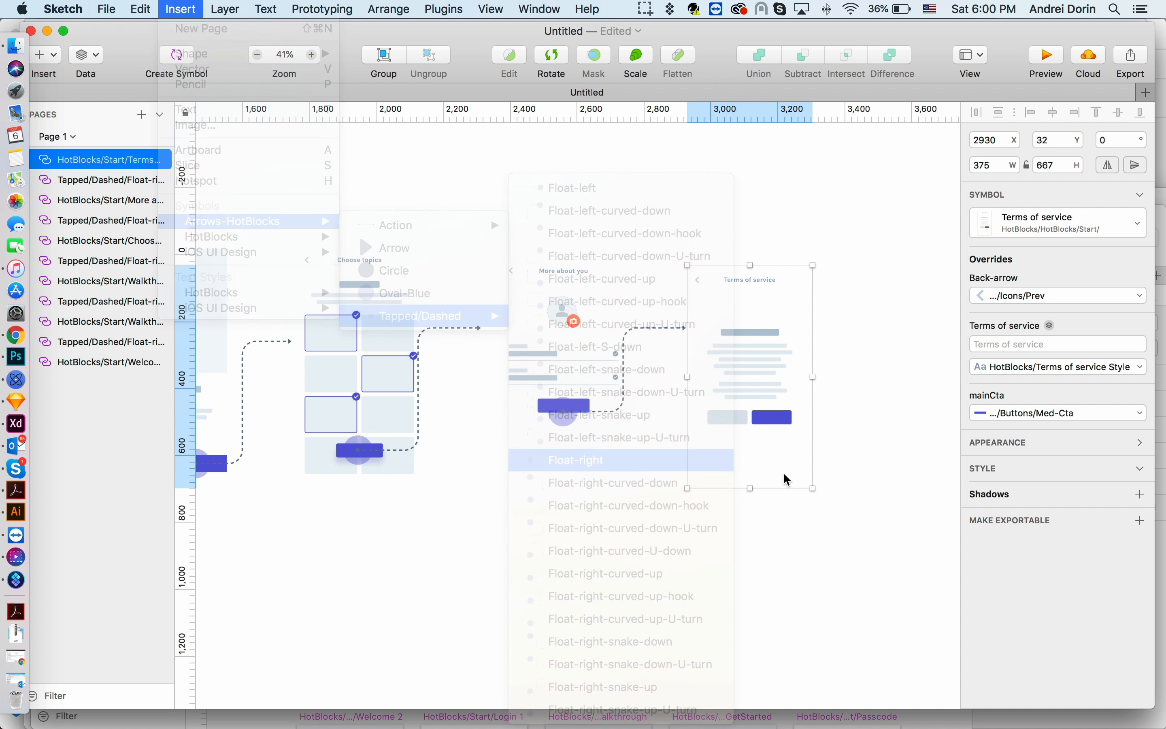
{"action": "left_click", "coordinate": [787, 482]}
{"action": "left_click", "coordinate": [1102, 141]}
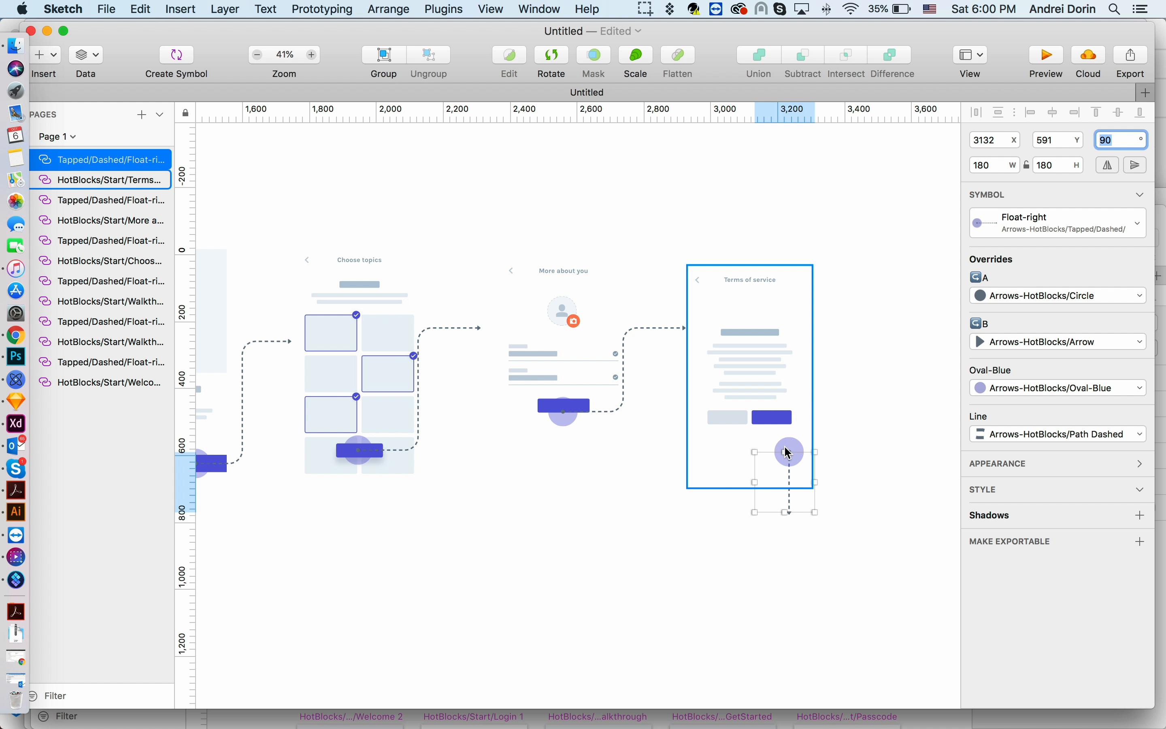
{"action": "left_click_drag", "start_coordinate": [793, 461], "coordinate": [760, 451]}
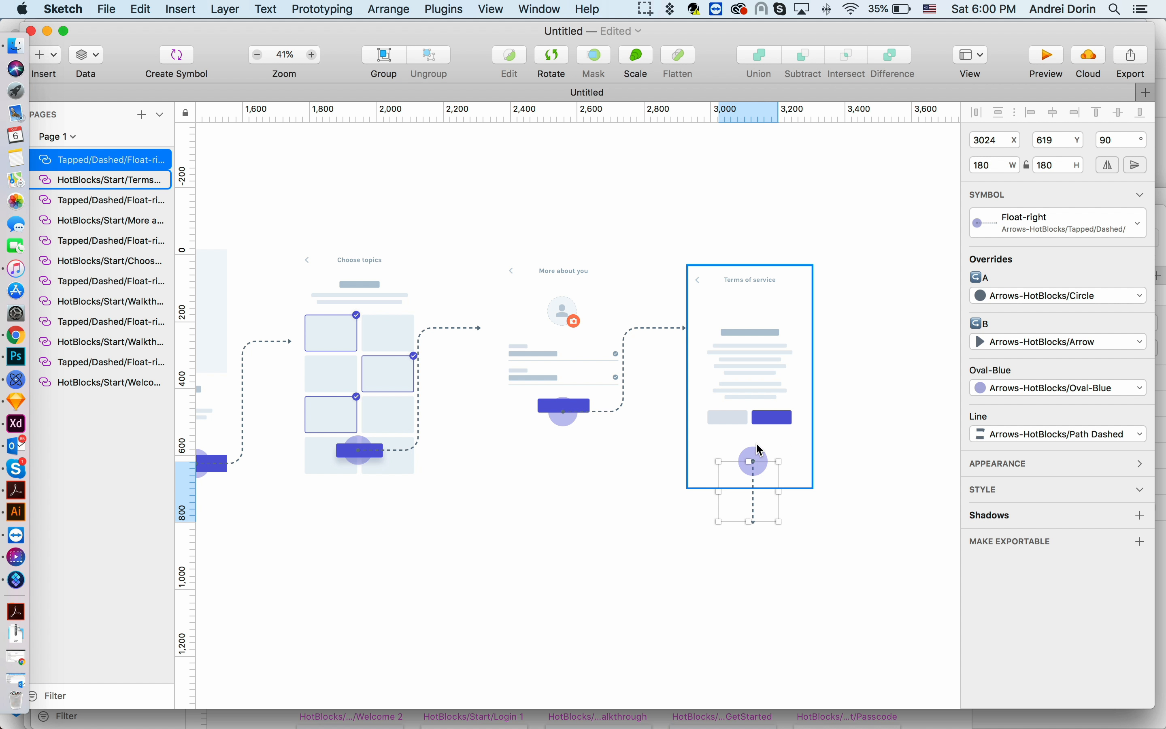
- Insert the HotBlocks Ecommerce Home 1 screen symbol below the vertical arrow
{"action": "scroll", "coordinate": [752, 450], "scroll_direction": "down", "scroll_amount": 4}
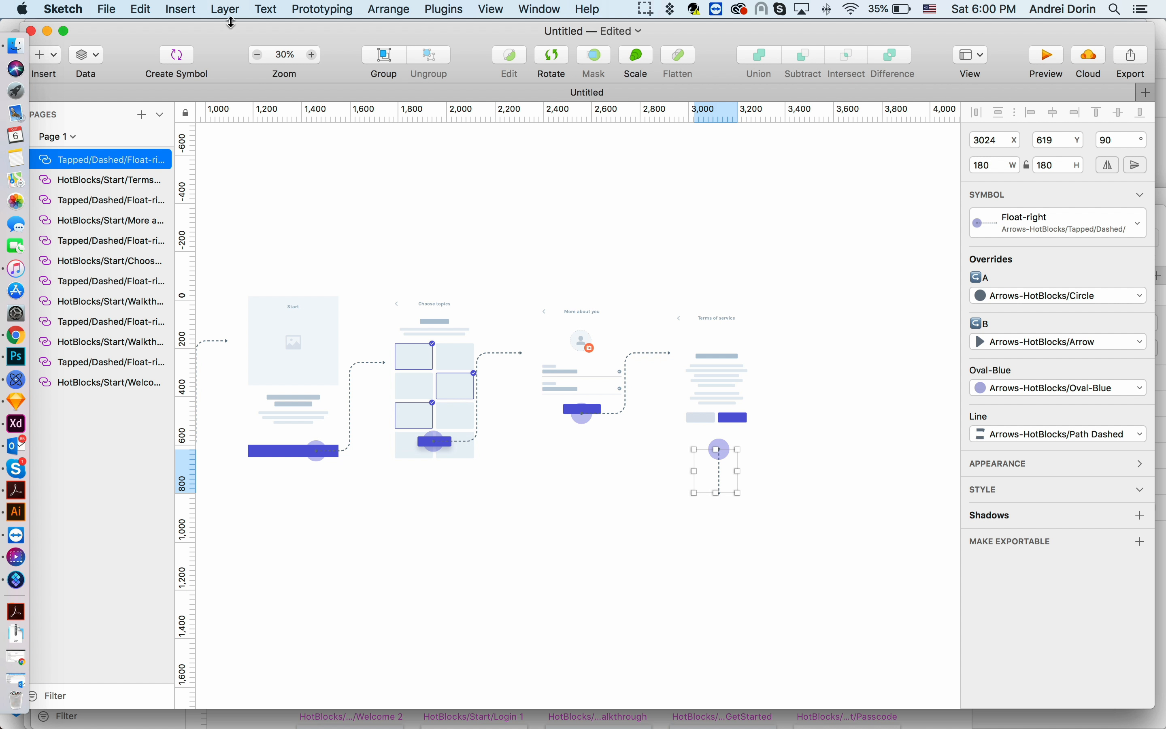
{"action": "left_click", "coordinate": [183, 11]}
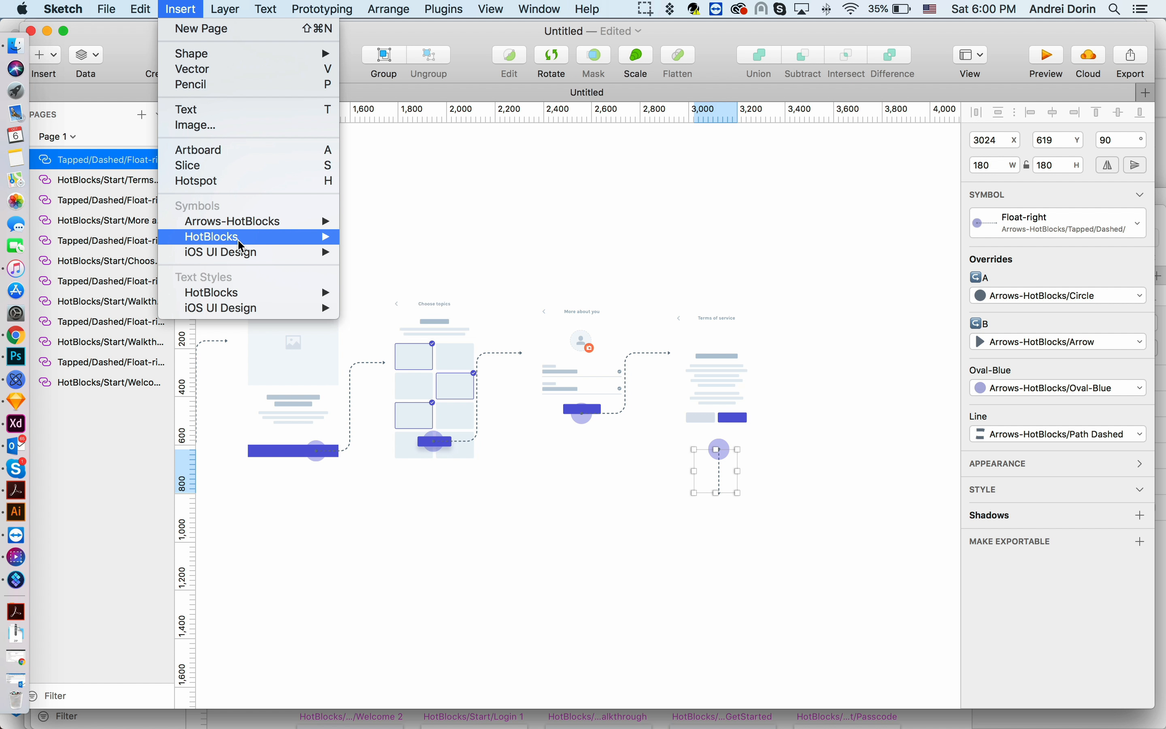
{"action": "mouse_move", "coordinate": [237, 238]}
{"action": "mouse_move", "coordinate": [463, 286]}
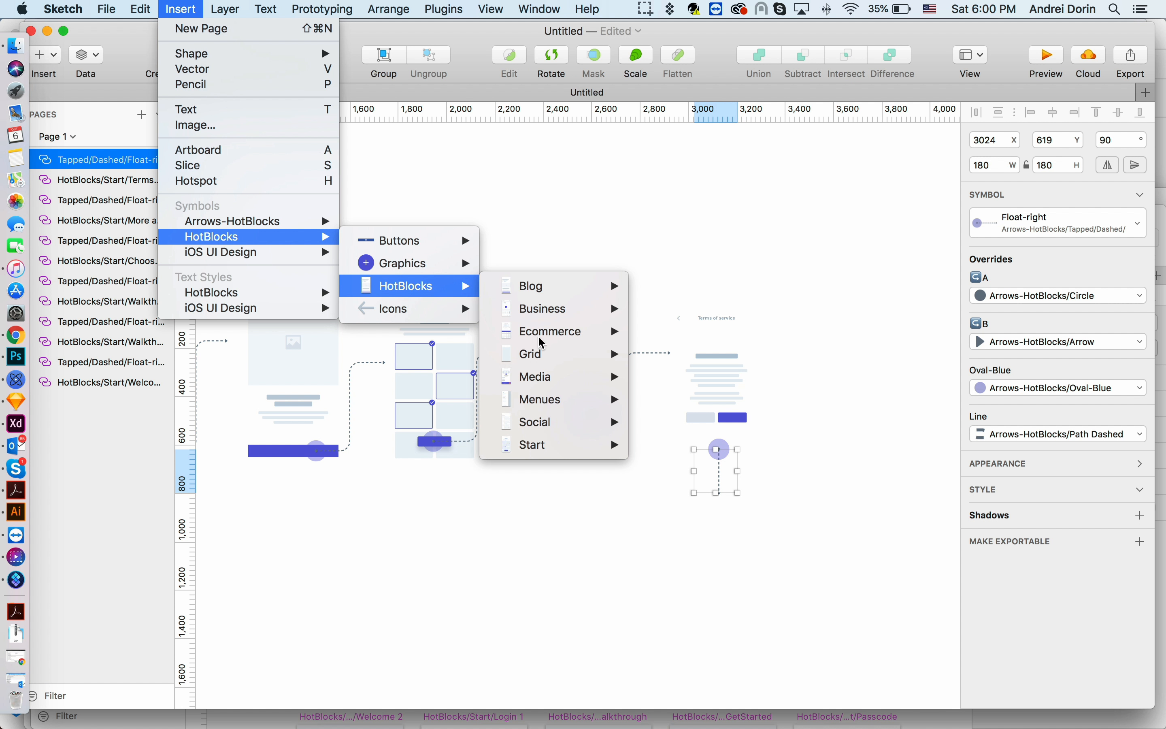
{"action": "mouse_move", "coordinate": [557, 344]}
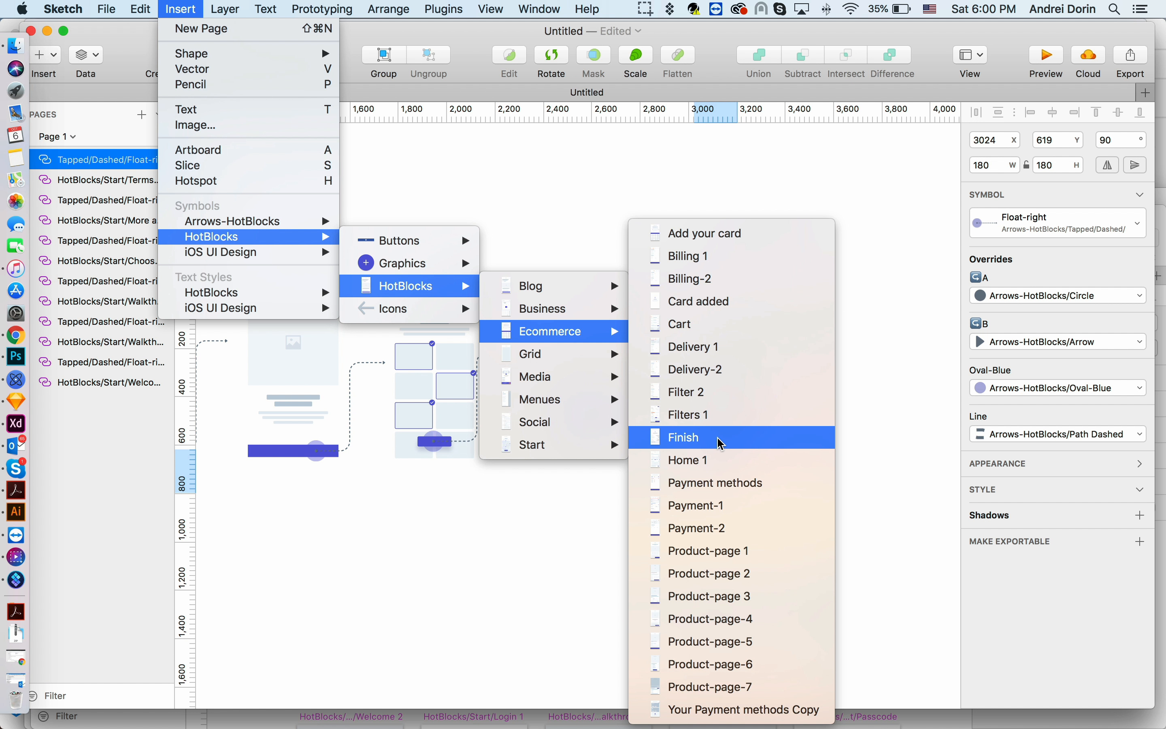
{"action": "left_click", "coordinate": [744, 461]}
{"action": "scroll", "coordinate": [744, 461], "scroll_direction": "down", "scroll_amount": 5}
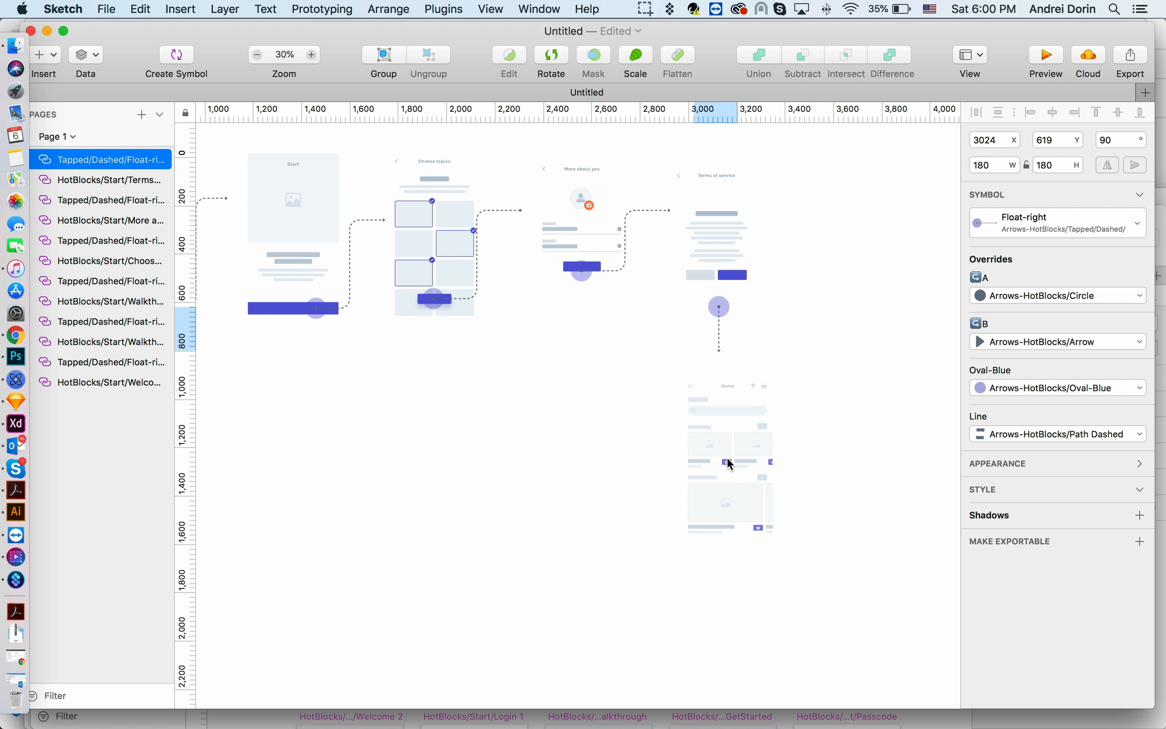
{"action": "left_click", "coordinate": [721, 462]}
- Adjust the Home 1 screen's position and width so it sits under the vertical arrow
{"action": "scroll", "coordinate": [720, 458], "scroll_direction": "up", "scroll_amount": 3}
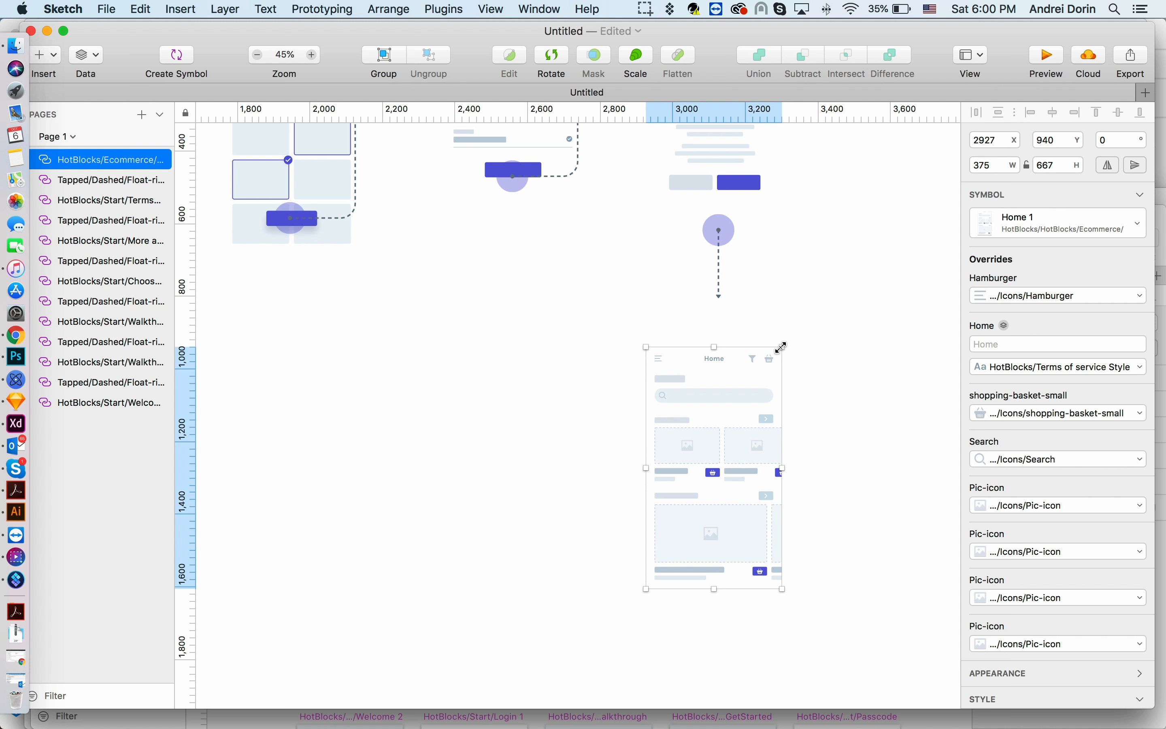
{"action": "left_click_drag", "start_coordinate": [781, 347], "coordinate": [783, 346]}
{"action": "left_click", "coordinate": [844, 366]}
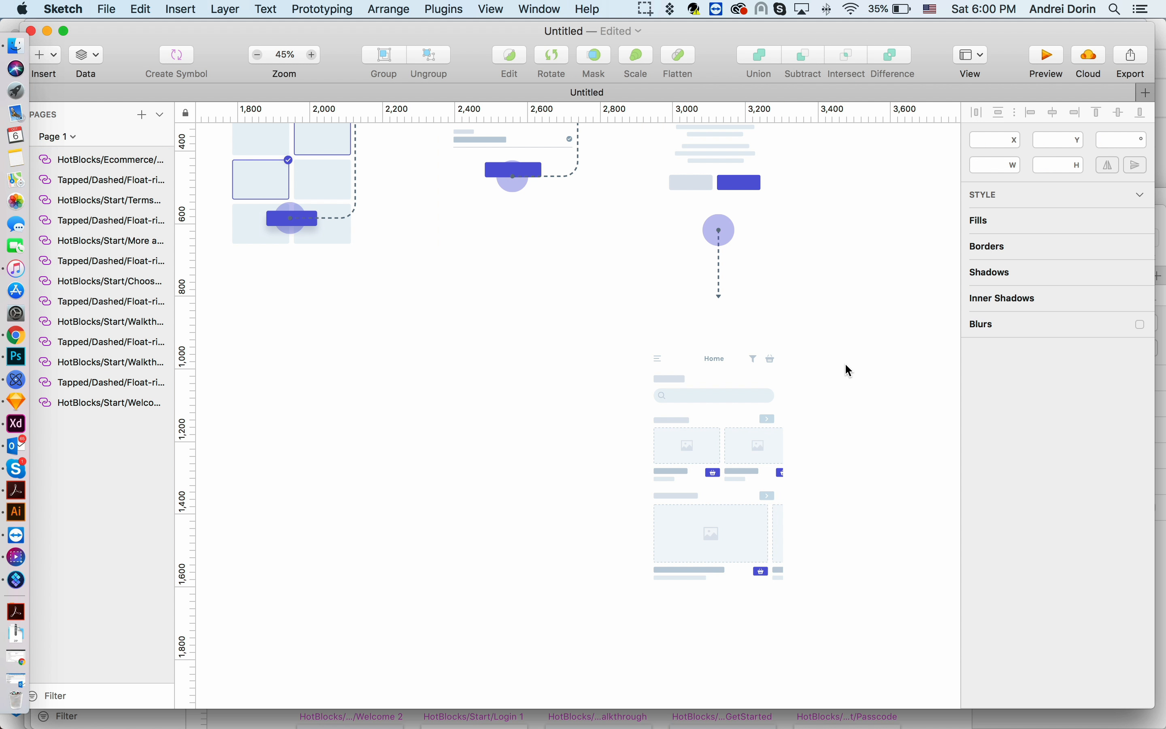
{"action": "scroll", "coordinate": [844, 367], "scroll_direction": "down", "scroll_amount": 2}
{"action": "left_click", "coordinate": [728, 458]}
{"action": "left_click", "coordinate": [740, 268]}
{"action": "left_click_drag", "start_coordinate": [750, 423], "coordinate": [750, 418]}
{"action": "left_click", "coordinate": [742, 263]}
{"action": "left_click_drag", "start_coordinate": [738, 311], "coordinate": [737, 320]}
{"action": "left_click", "coordinate": [723, 383]}
{"action": "scroll", "coordinate": [636, 438], "scroll_direction": "up", "scroll_amount": 3}
{"action": "scroll", "coordinate": [653, 443], "scroll_direction": "down", "scroll_amount": 1}
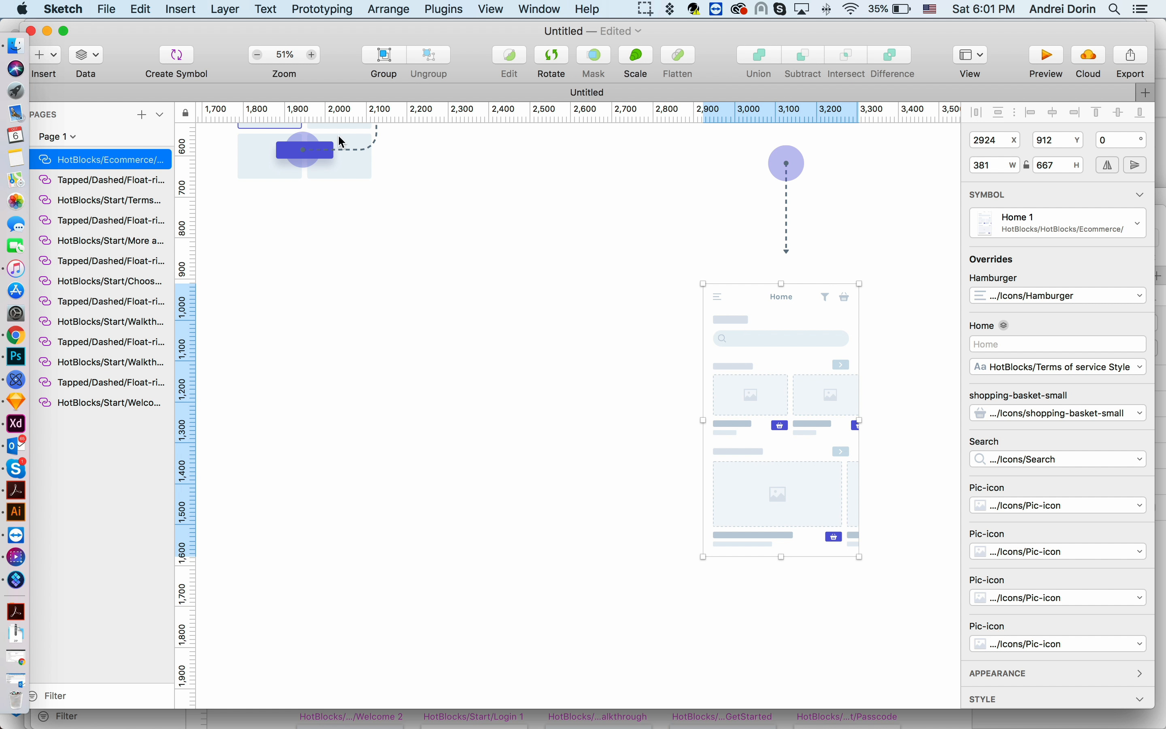
- Insert the HotBlocks Menues Menu 3 screen symbol to the left of the Home 1 screen and shift it slightly left
{"action": "left_click", "coordinate": [180, 9]}
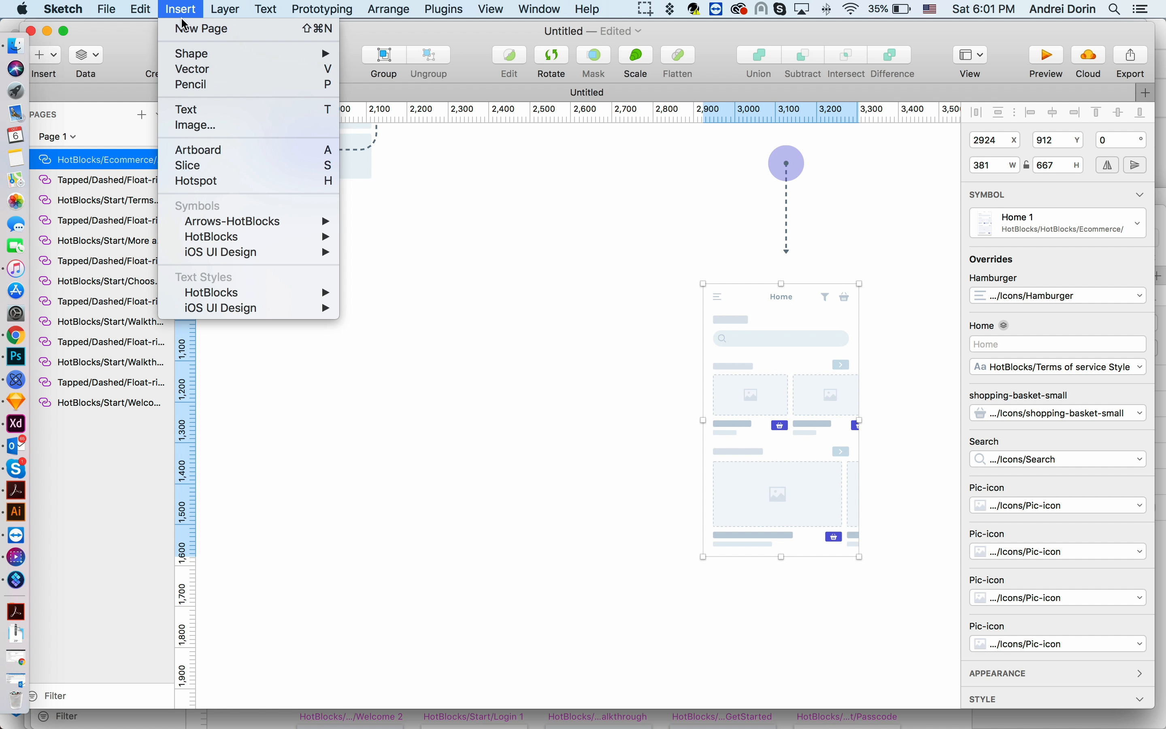
{"action": "mouse_move", "coordinate": [201, 237]}
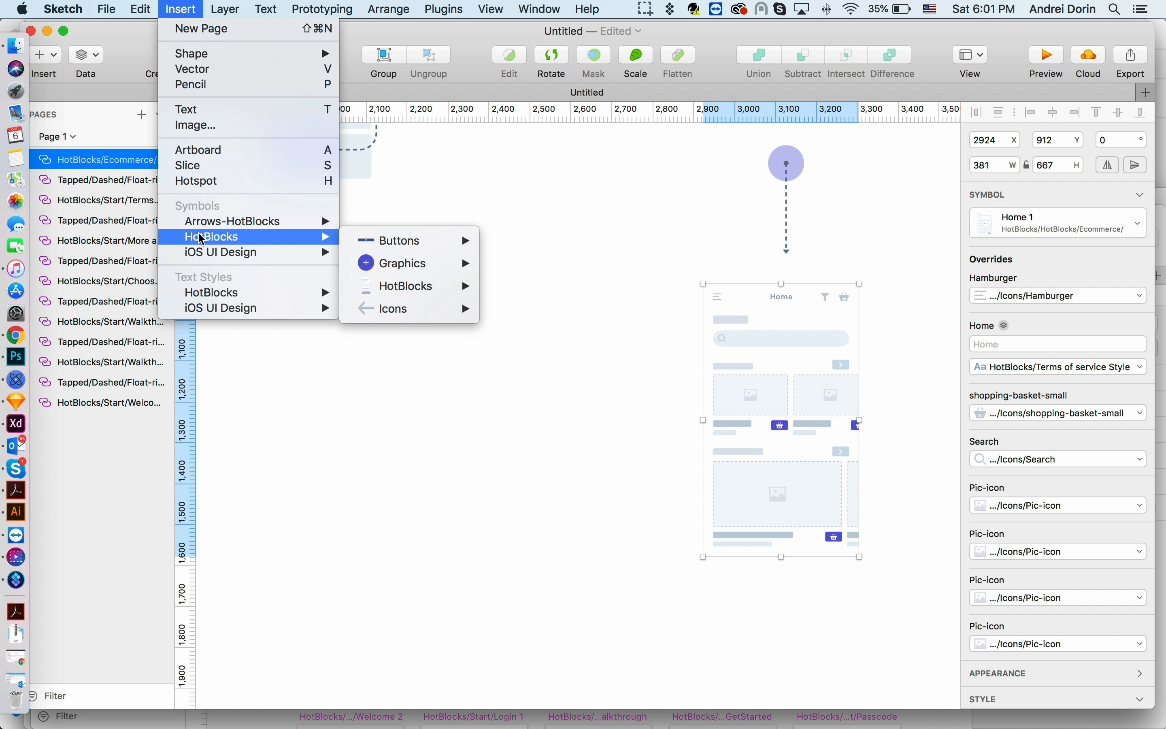
{"action": "mouse_move", "coordinate": [427, 292]}
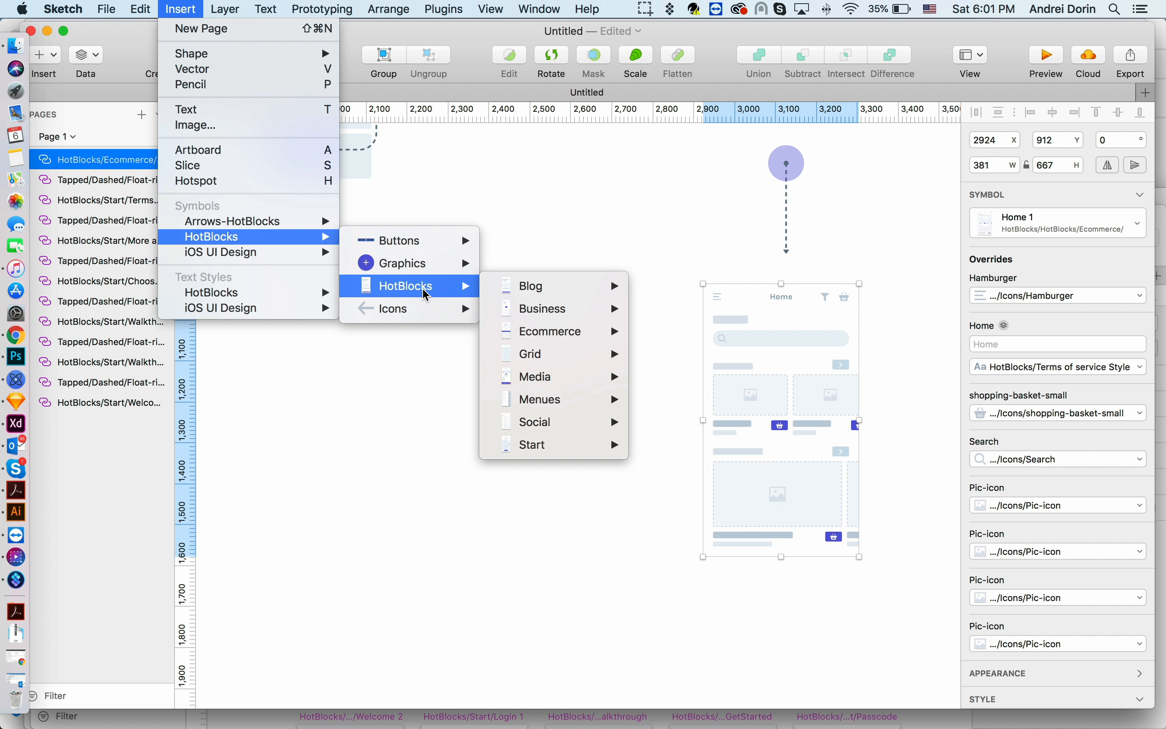
{"action": "mouse_move", "coordinate": [559, 410]}
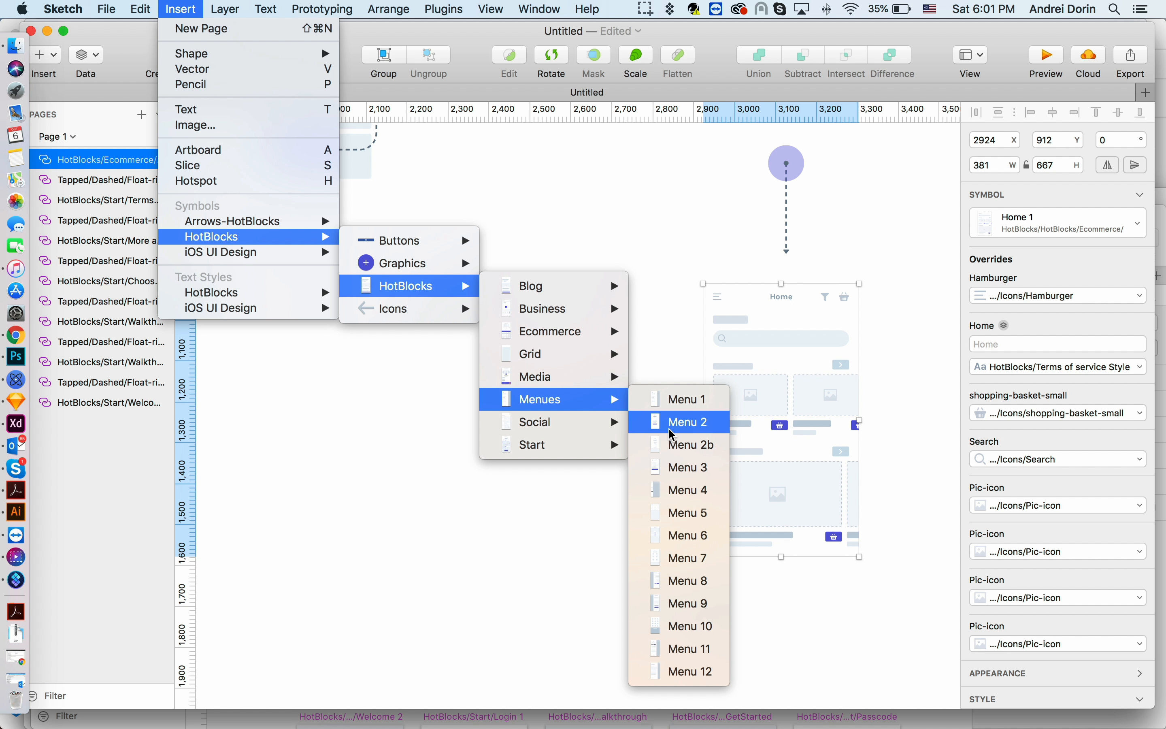
{"action": "left_click", "coordinate": [670, 468]}
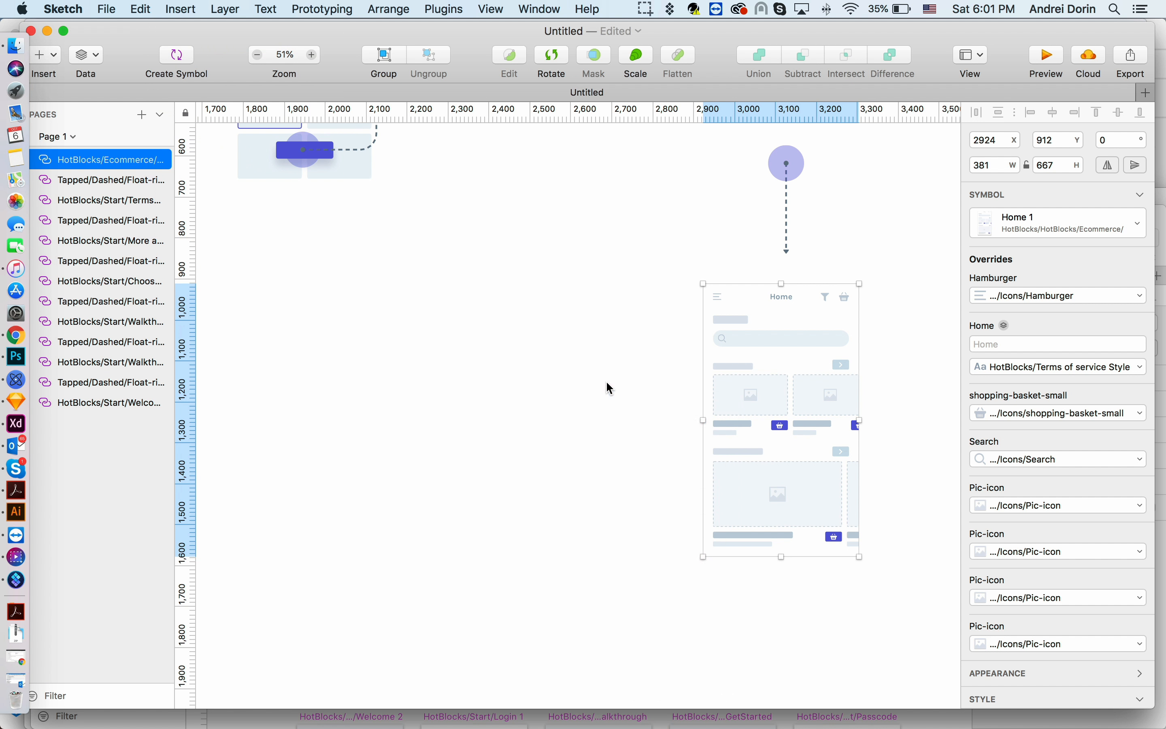
{"action": "left_click", "coordinate": [584, 421]}
{"action": "scroll", "coordinate": [589, 420], "scroll_direction": "down", "scroll_amount": 2}
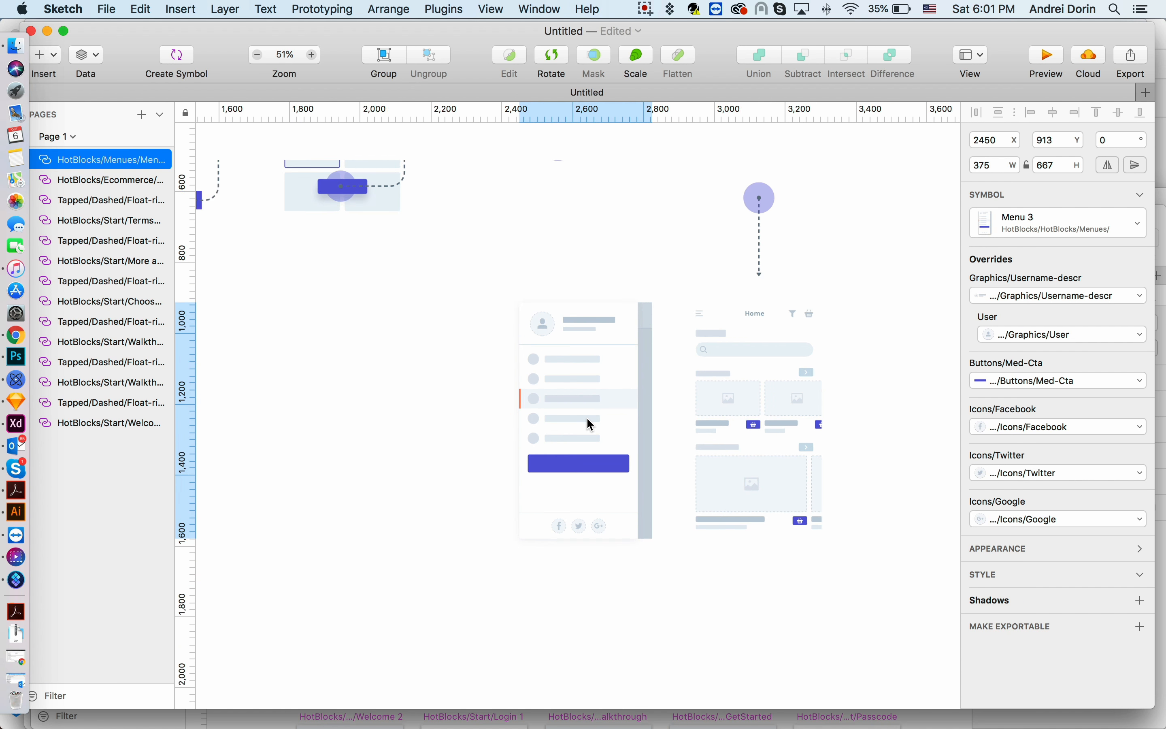
{"action": "left_click", "coordinate": [758, 406]}
{"action": "left_click_drag", "start_coordinate": [553, 402], "coordinate": [535, 401]}
{"action": "left_click", "coordinate": [754, 395]}
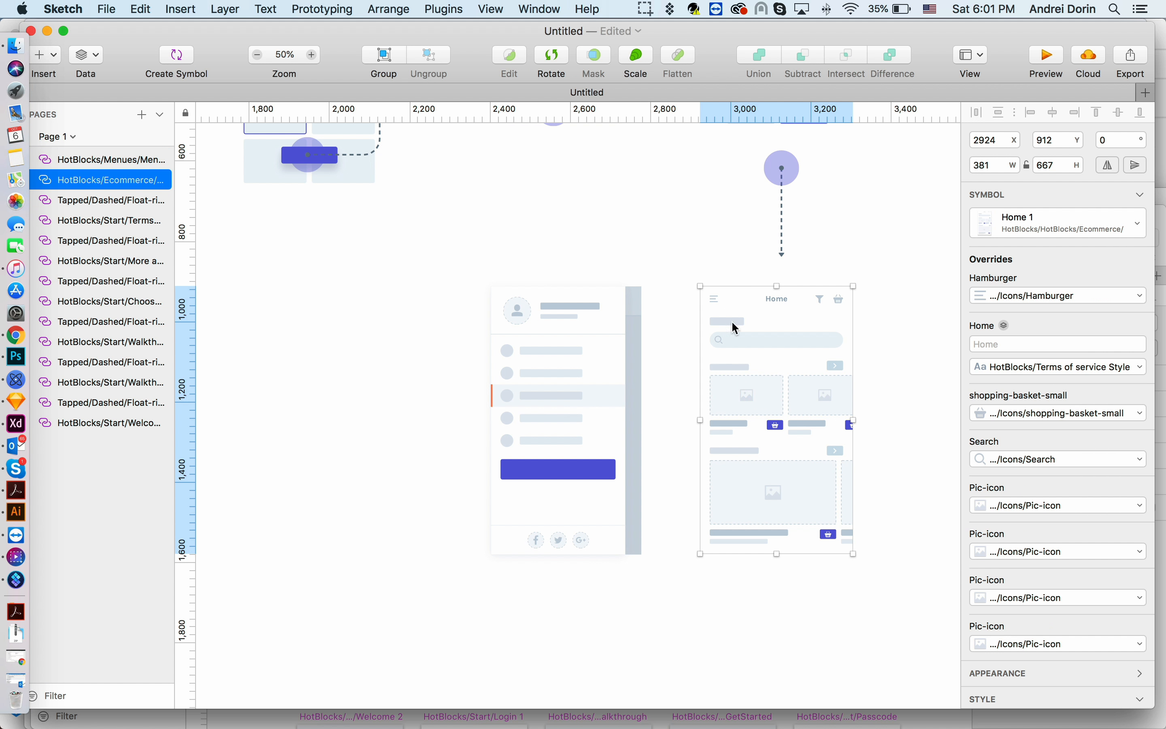
- Insert a Tapped/Dashed Float-left arrow symbol between the Menu 3 and Home 1 screens
{"action": "left_click", "coordinate": [181, 9]}
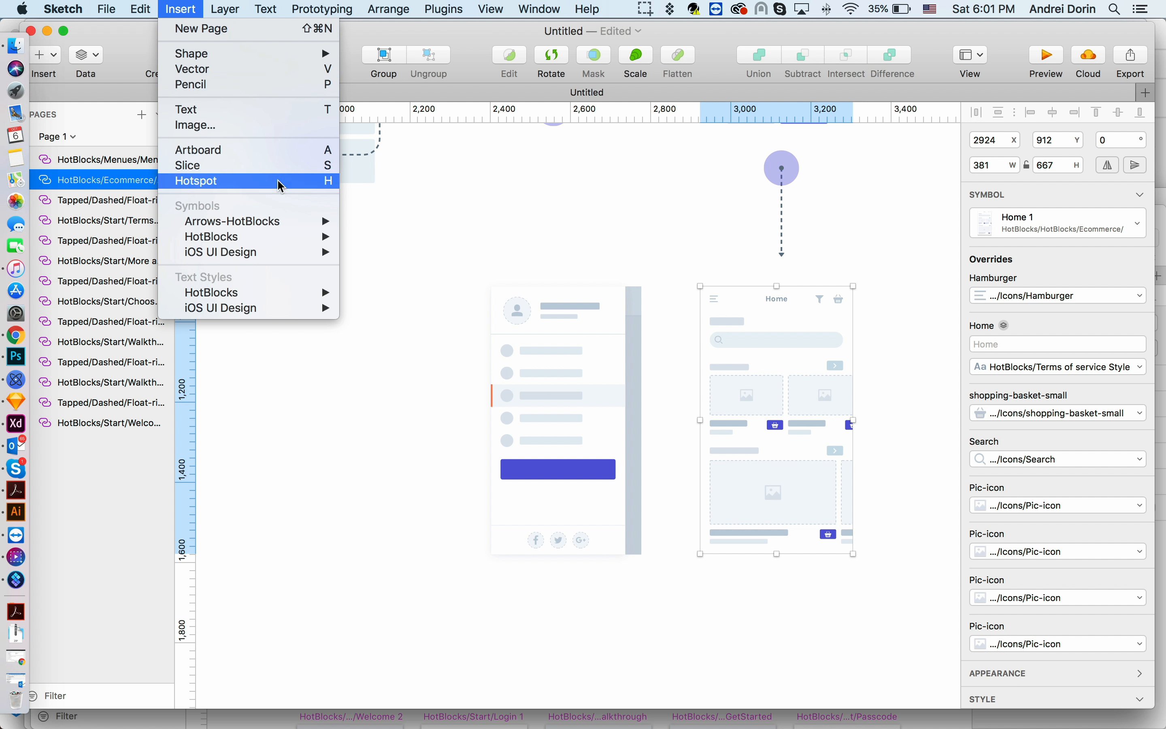
{"action": "mouse_move", "coordinate": [284, 223]}
{"action": "mouse_move", "coordinate": [422, 319]}
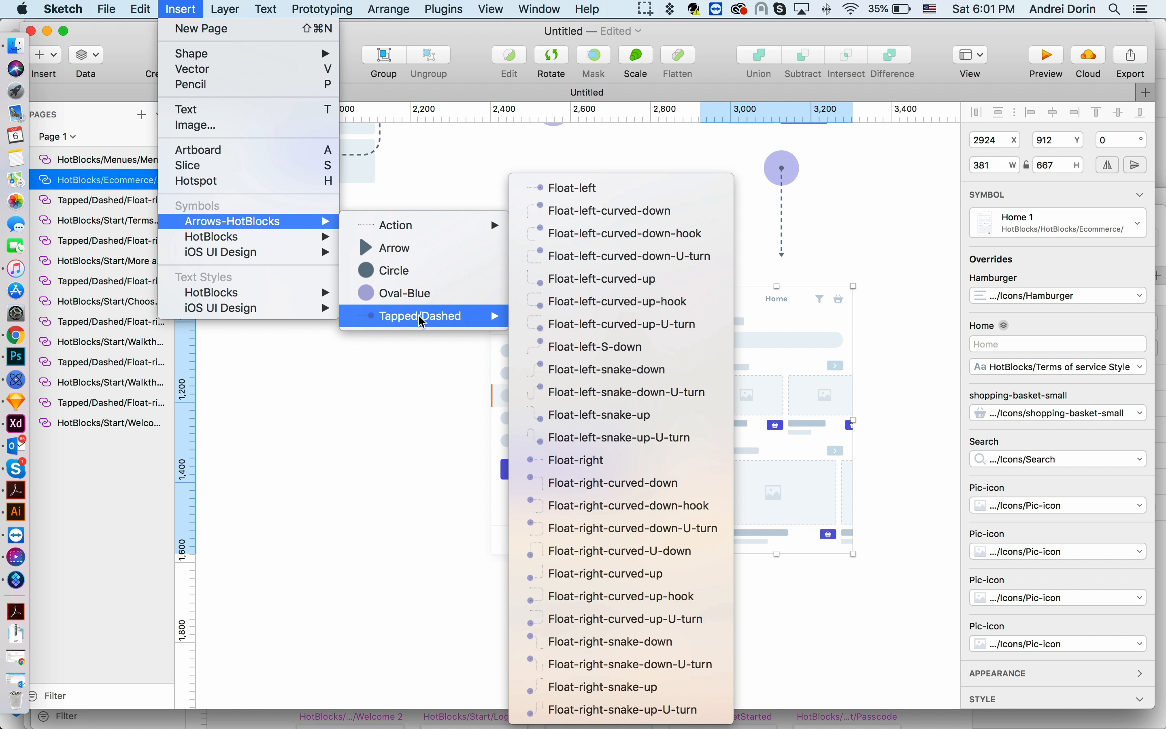
{"action": "left_click", "coordinate": [576, 198]}
{"action": "left_click", "coordinate": [670, 298]}
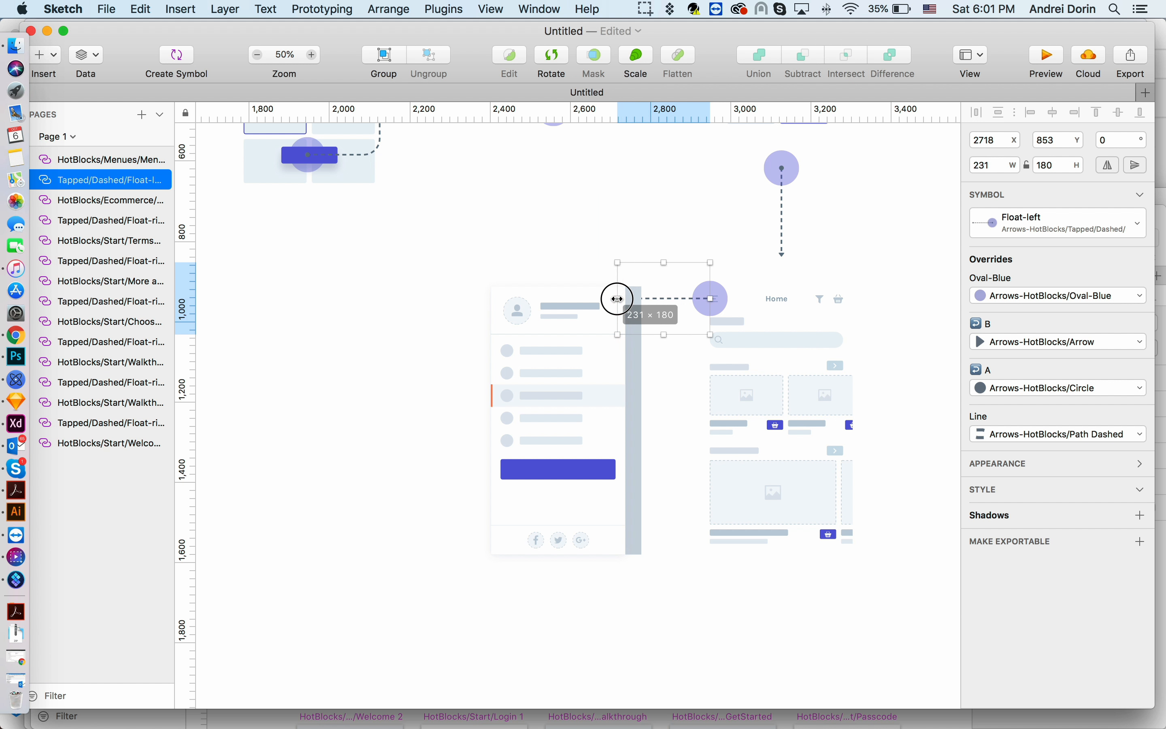
- Bring the Float-left arrow in front of the Menu 3 screen so its arrowhead overlaps the menu
{"action": "left_click", "coordinate": [535, 359]}
{"action": "scroll", "coordinate": [543, 357], "scroll_direction": "left", "scroll_amount": 2}
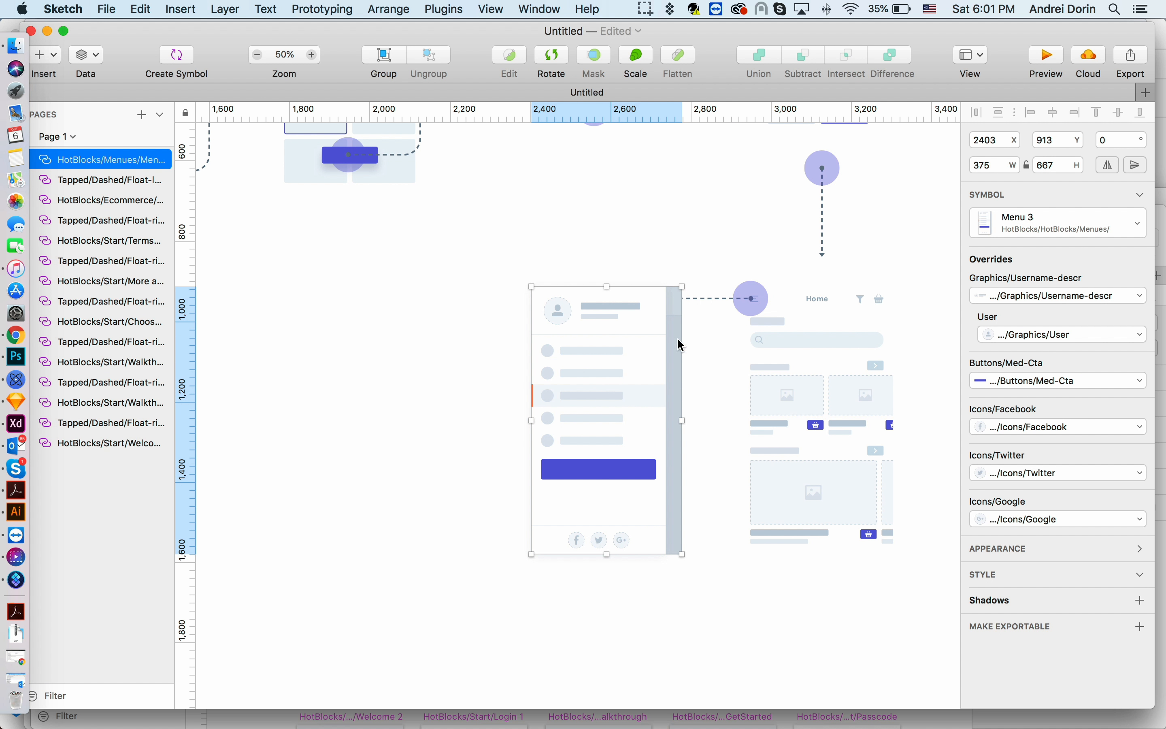
{"action": "left_click", "coordinate": [745, 302]}
{"action": "key", "text": "alt+super+Up"}
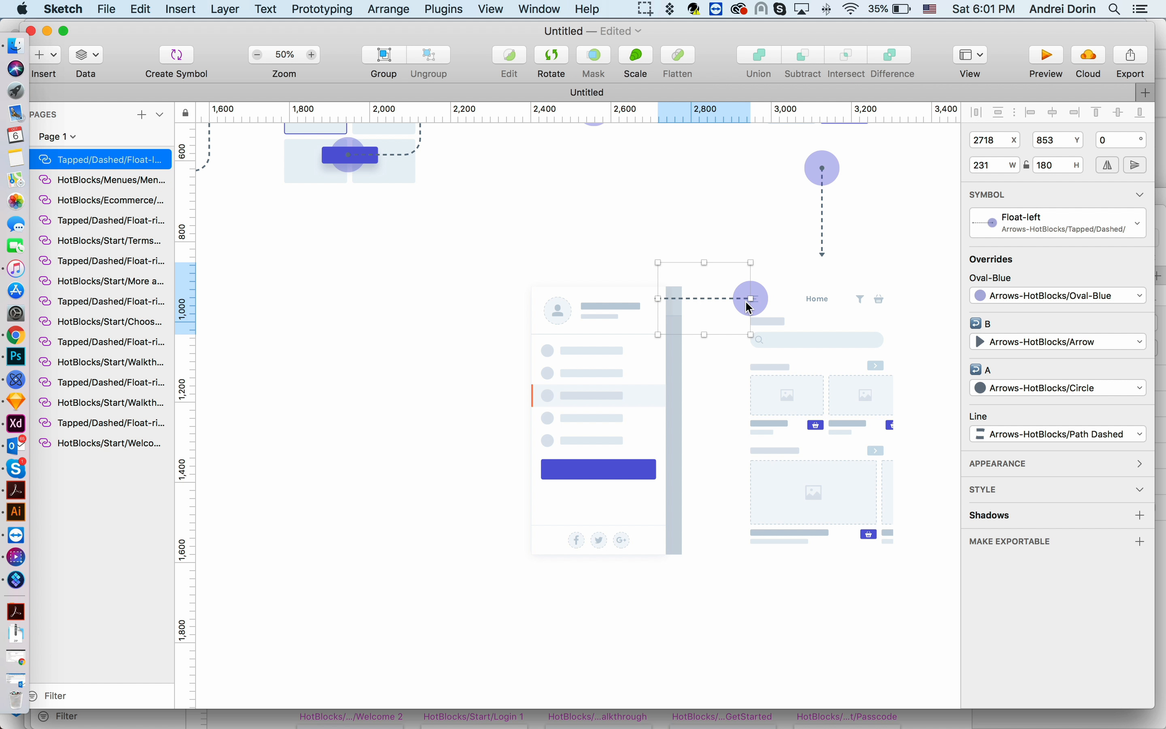
{"action": "left_click", "coordinate": [568, 370]}
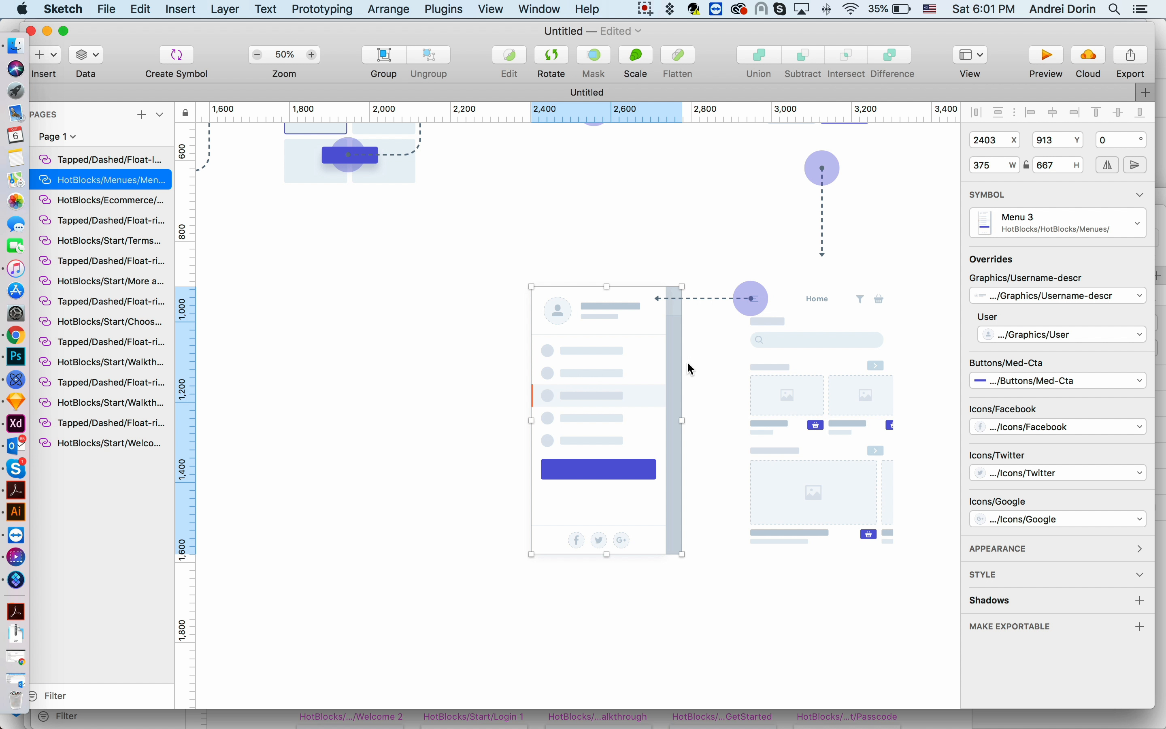
{"action": "left_click", "coordinate": [745, 298]}
{"action": "left_click", "coordinate": [572, 328]}
- Insert the HotBlocks Social User Profile 1 screen symbol to the left of the Menu 3 screen
{"action": "left_click", "coordinate": [181, 9]}
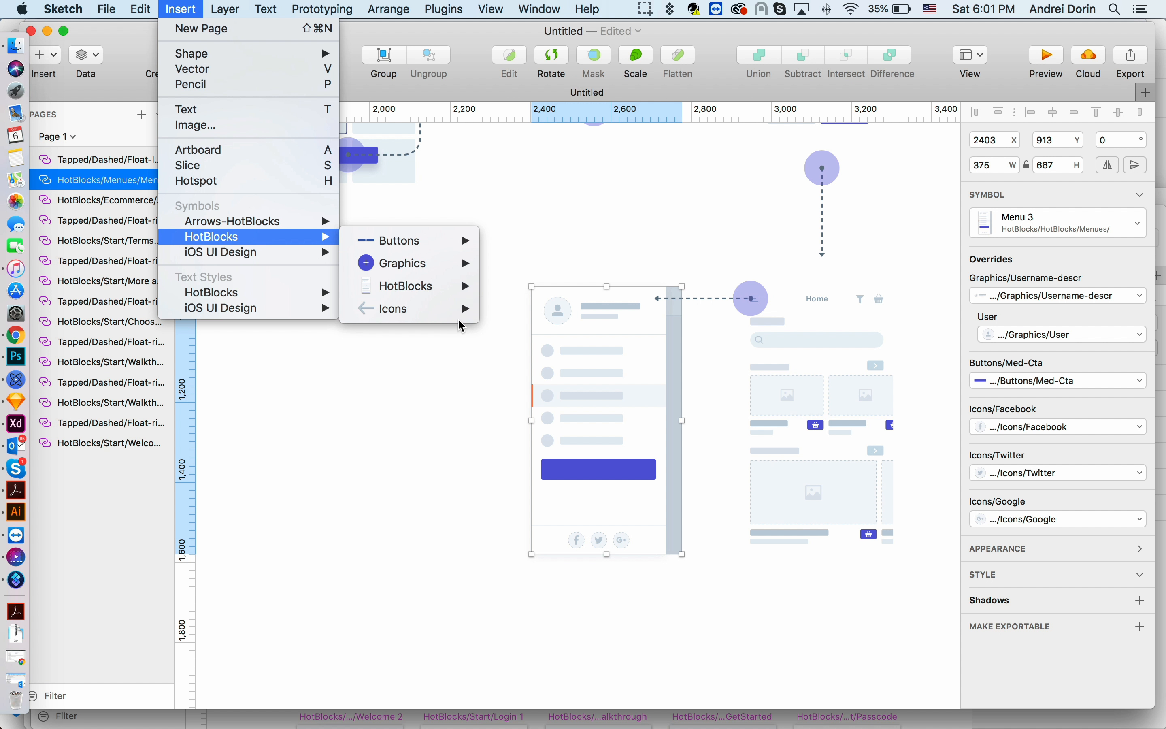
{"action": "mouse_move", "coordinate": [524, 319]}
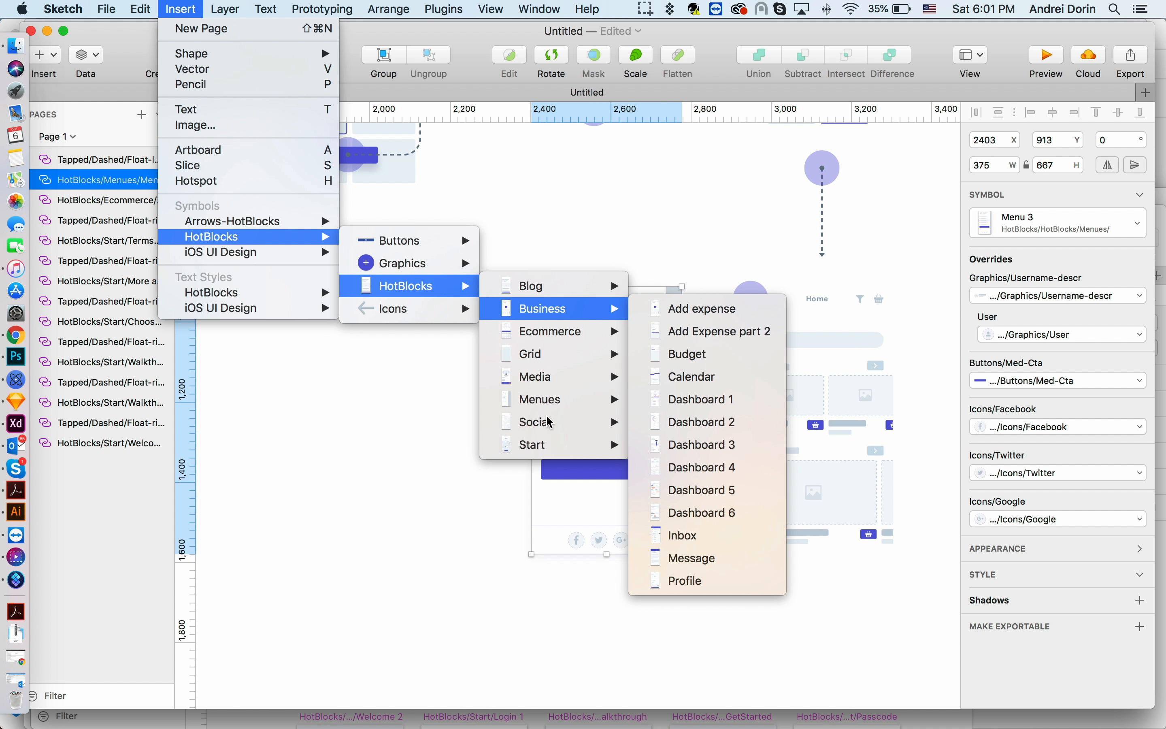
{"action": "mouse_move", "coordinate": [545, 422]}
{"action": "left_click", "coordinate": [740, 619]}
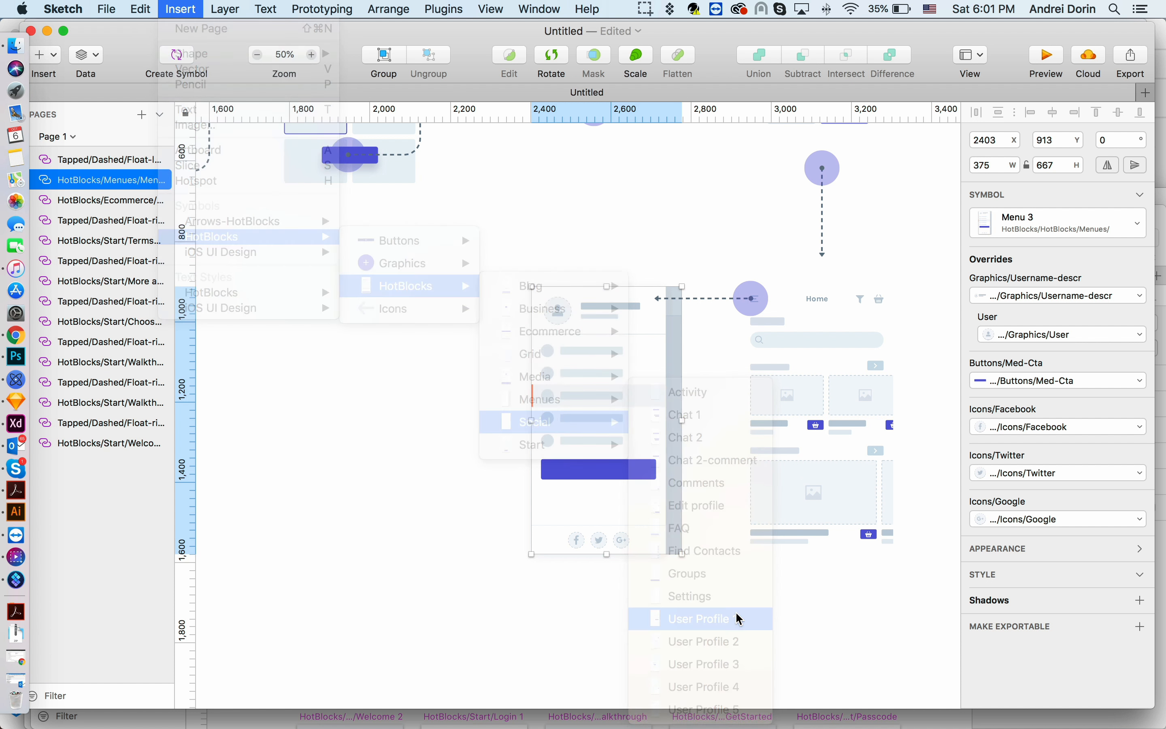
{"action": "left_click", "coordinate": [362, 398]}
{"action": "left_click_drag", "start_coordinate": [405, 437], "coordinate": [439, 418]}
{"action": "scroll", "coordinate": [433, 448], "scroll_direction": "left", "scroll_amount": 2}
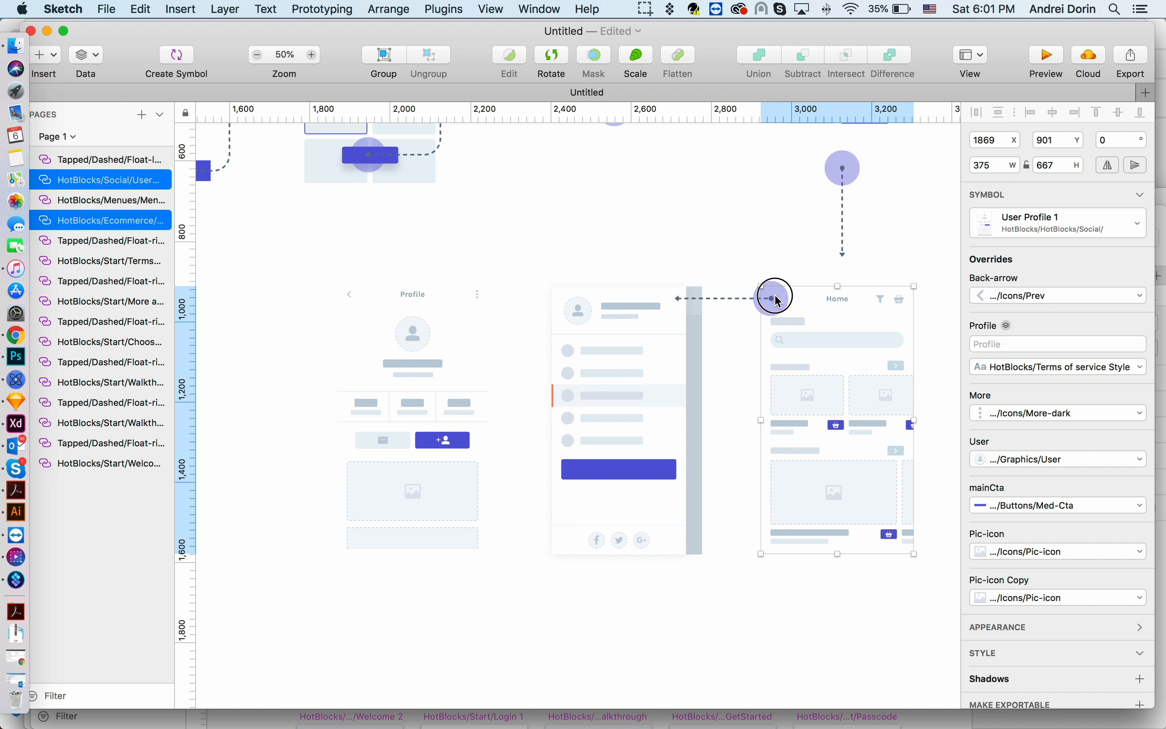
- Duplicate the Float-left arrow and place the copy between the Menu 3 and Profile screens
{"action": "left_click", "coordinate": [742, 298]}
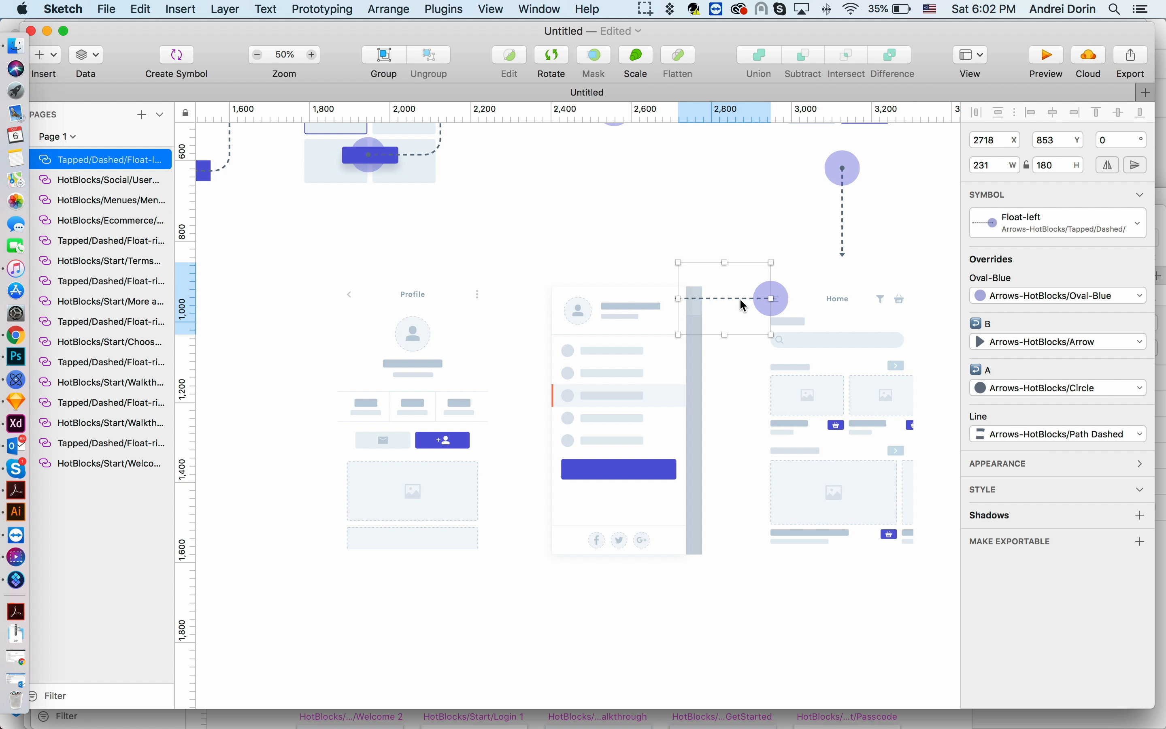
{"action": "left_click_drag", "start_coordinate": [740, 300], "coordinate": [457, 314]}
{"action": "scroll", "coordinate": [486, 332], "scroll_direction": "down", "scroll_amount": 2}
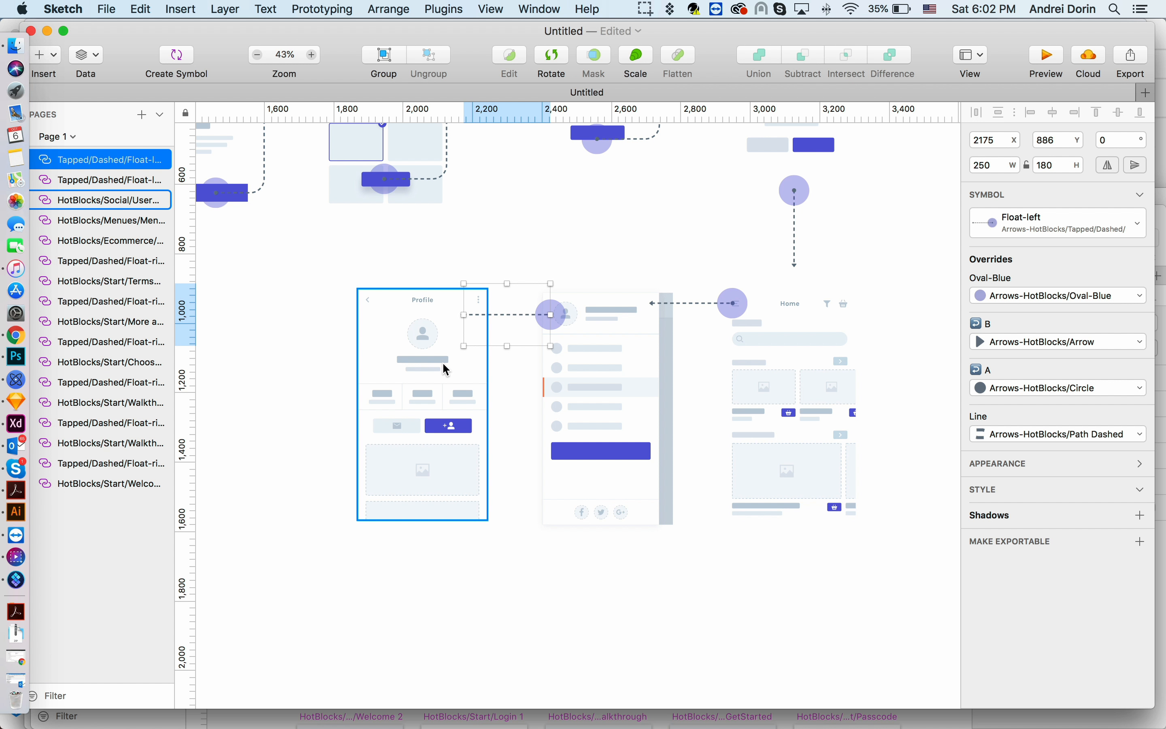
{"action": "left_click", "coordinate": [453, 371]}
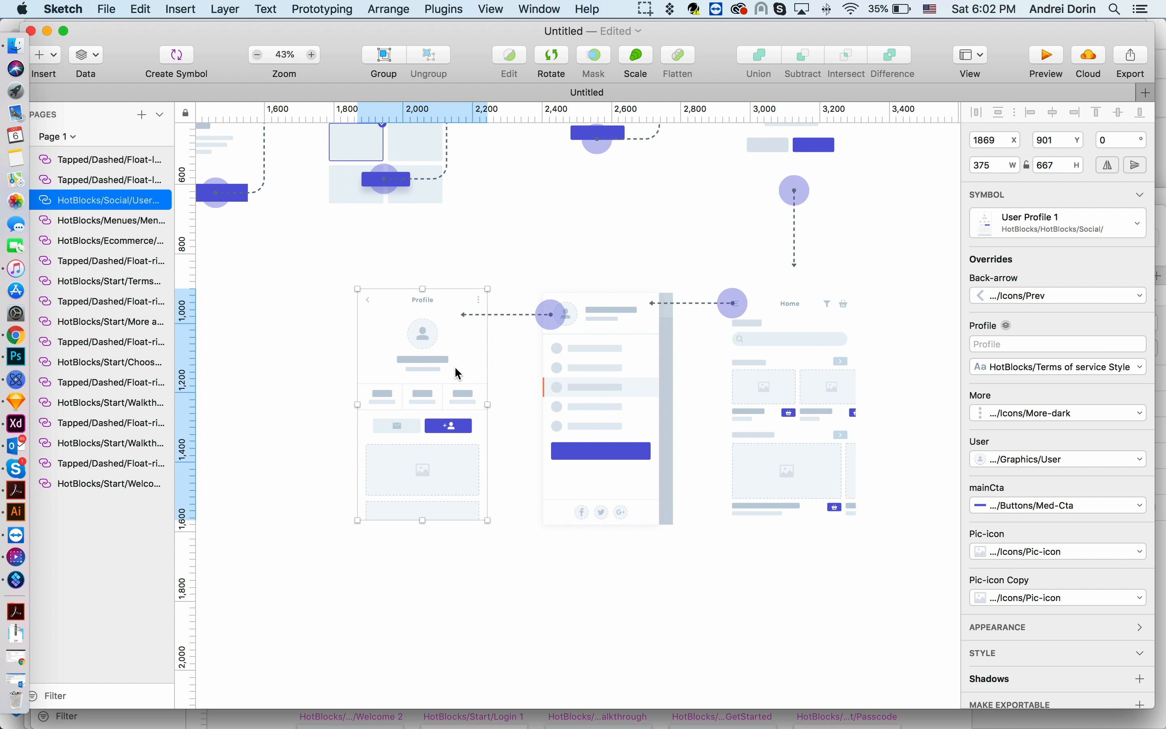
- Insert a Float-right-curved-U-down arrow and stretch it from the Profile screen's top to the Home 1 vertical arrow
{"action": "left_click", "coordinate": [183, 11]}
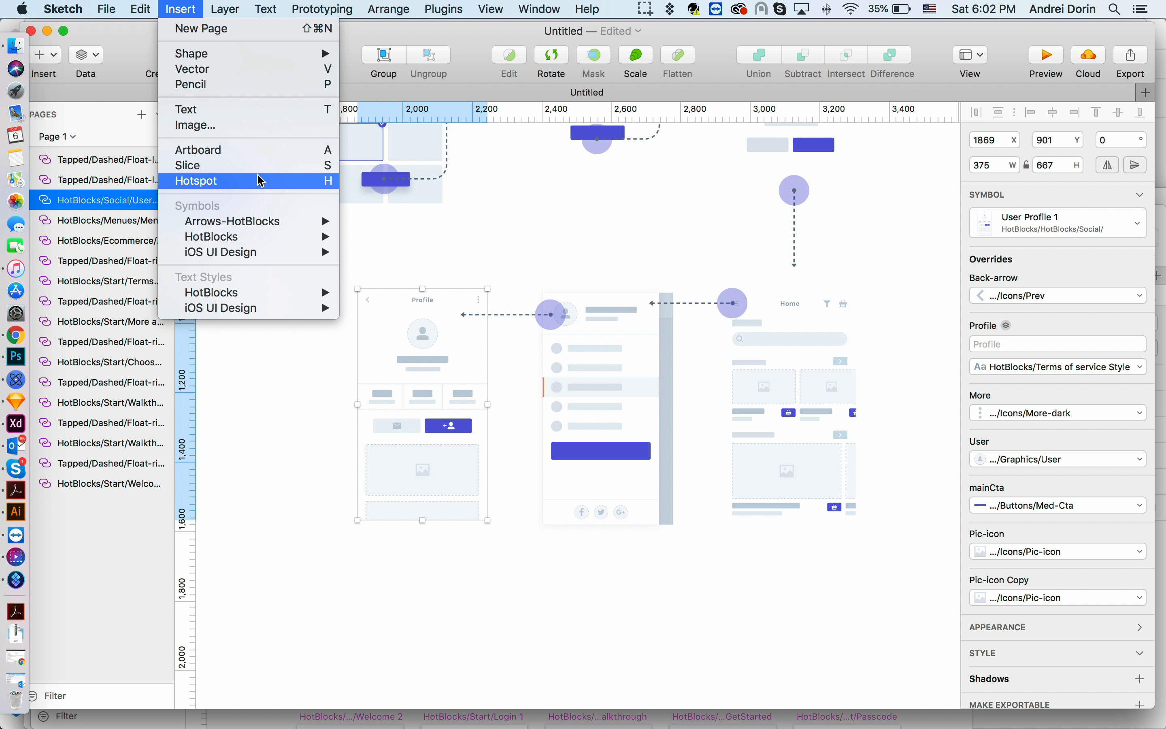
{"action": "mouse_move", "coordinate": [451, 316]}
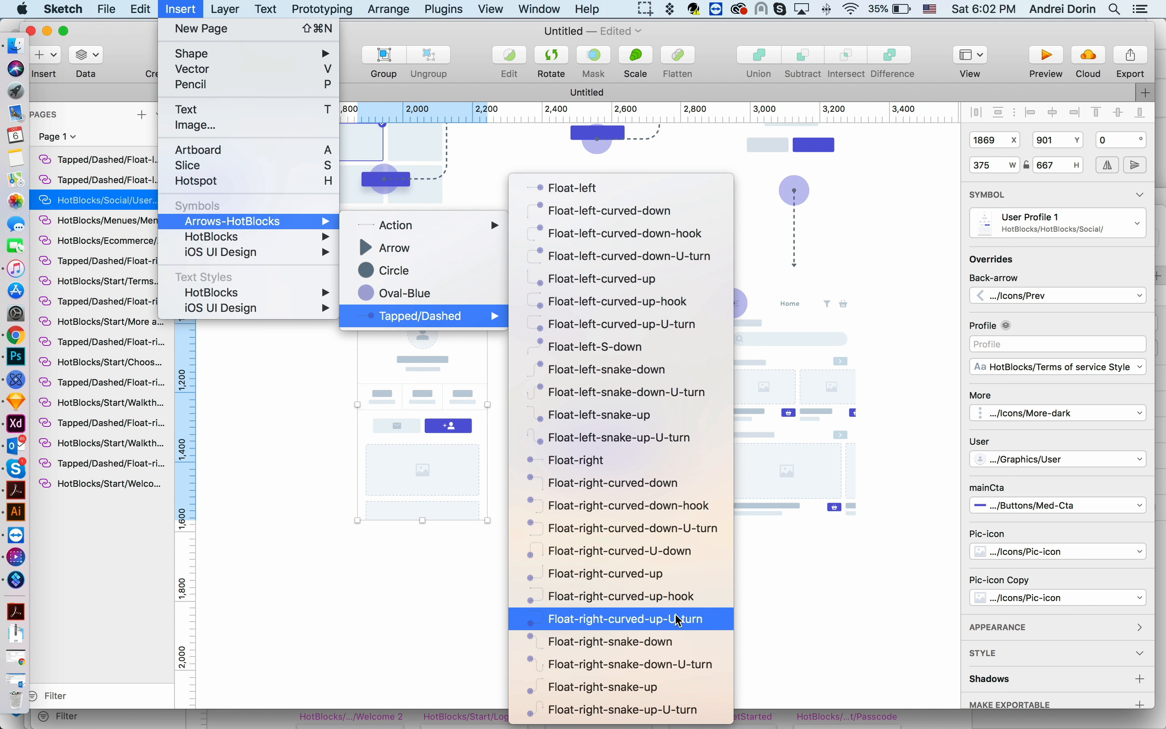
{"action": "left_click", "coordinate": [661, 561]}
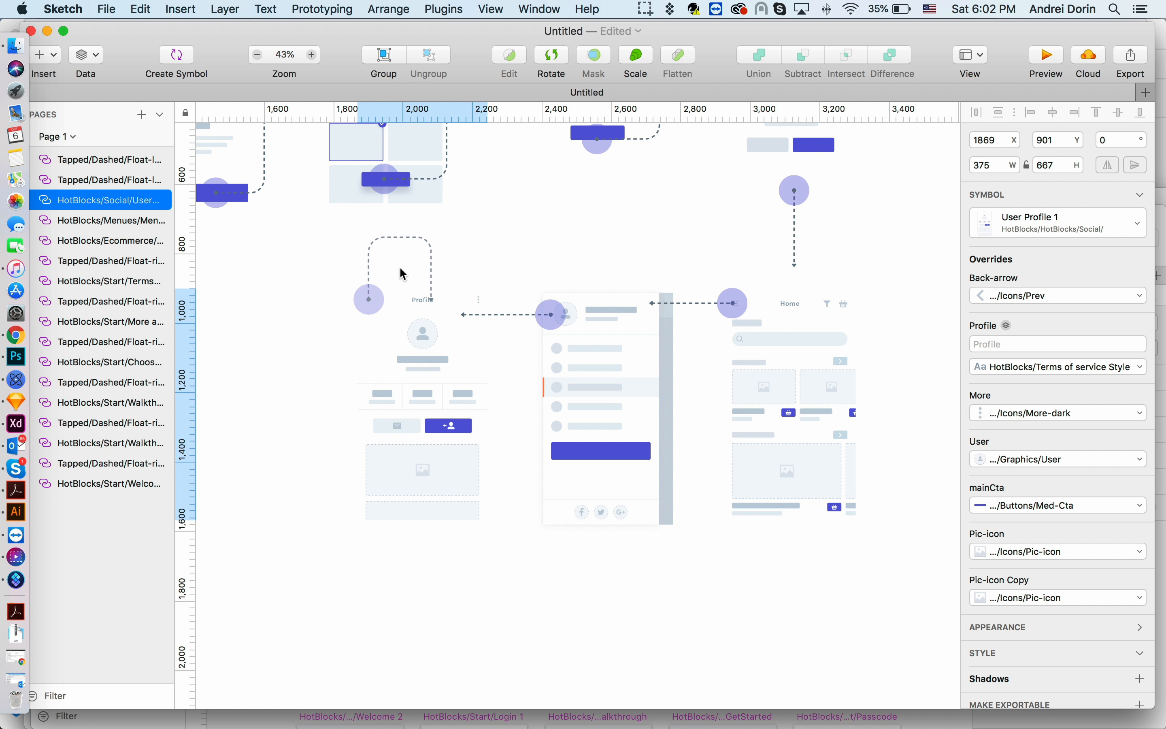
{"action": "left_click", "coordinate": [404, 274]}
{"action": "left_click_drag", "start_coordinate": [432, 265], "coordinate": [793, 246]}
{"action": "left_click_drag", "start_coordinate": [580, 236], "coordinate": [580, 250]}
{"action": "left_click", "coordinate": [296, 420]}
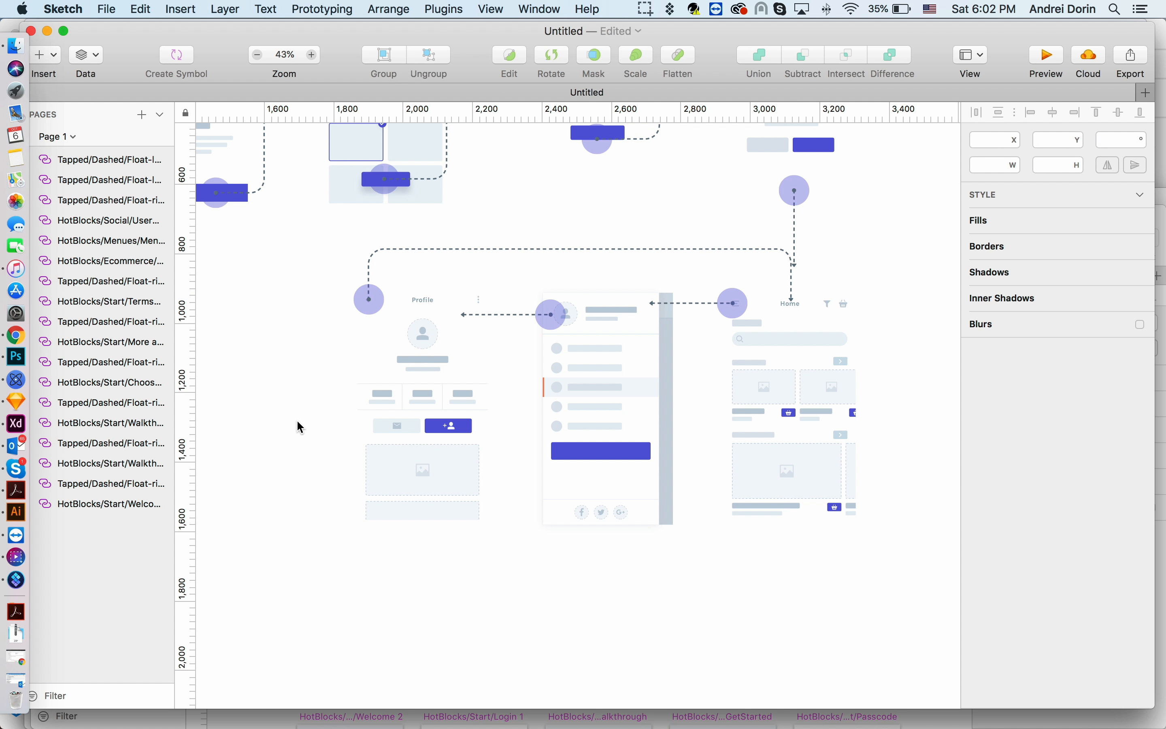
- Insert the HotBlocks Ecommerce Product-page 3 screen symbol to the right of the Home 1 screen
{"action": "scroll", "coordinate": [297, 420], "scroll_direction": "down", "scroll_amount": 2}
{"action": "scroll", "coordinate": [296, 420], "scroll_direction": "up", "scroll_amount": 1}
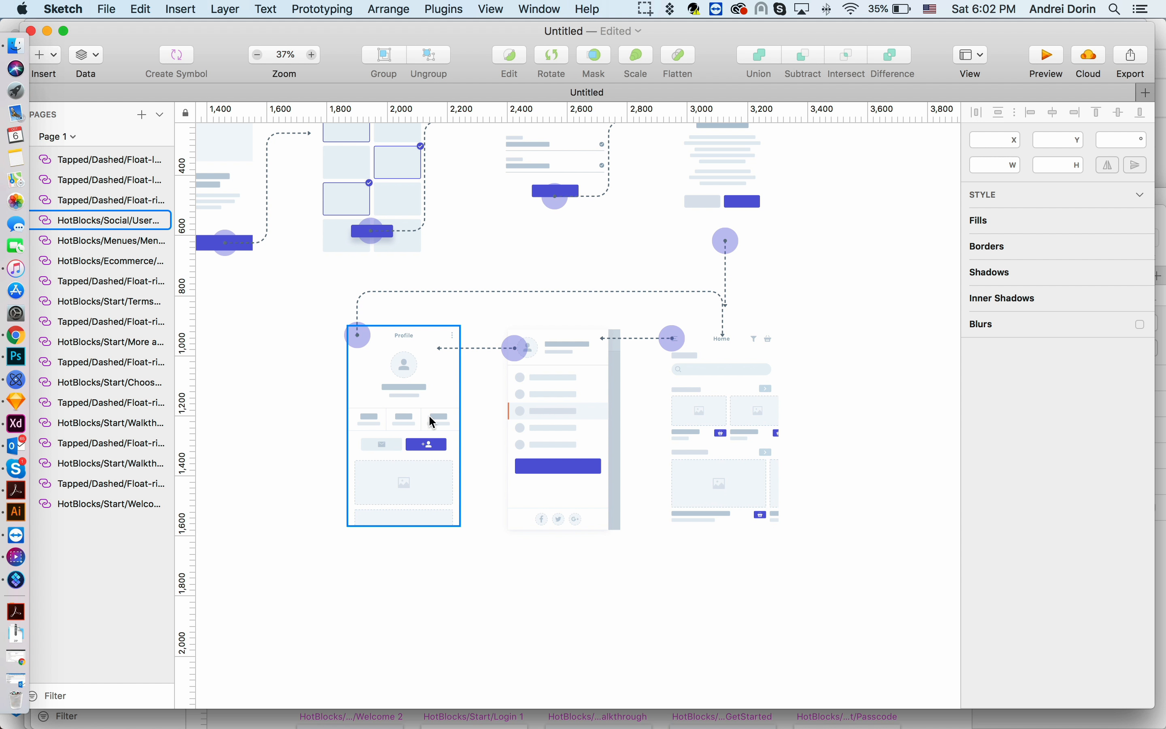
{"action": "scroll", "coordinate": [476, 414], "scroll_direction": "right", "scroll_amount": 5}
{"action": "scroll", "coordinate": [532, 444], "scroll_direction": "up", "scroll_amount": 2}
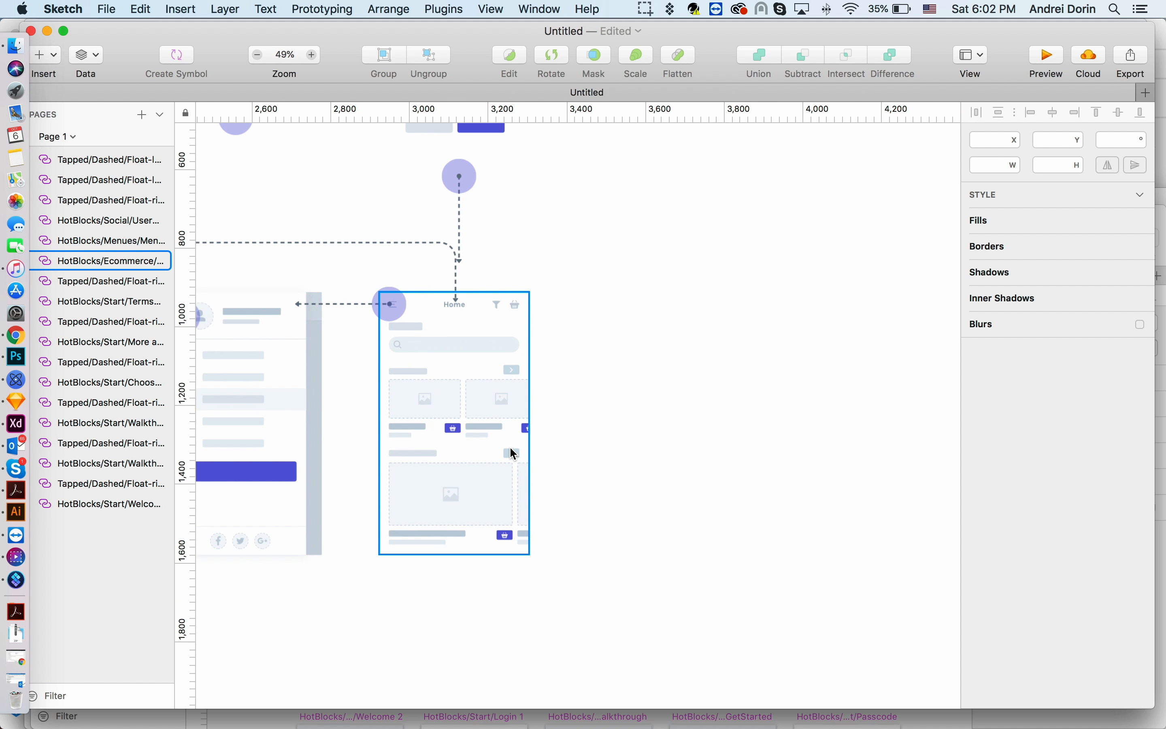
{"action": "scroll", "coordinate": [466, 428], "scroll_direction": "left", "scroll_amount": 2}
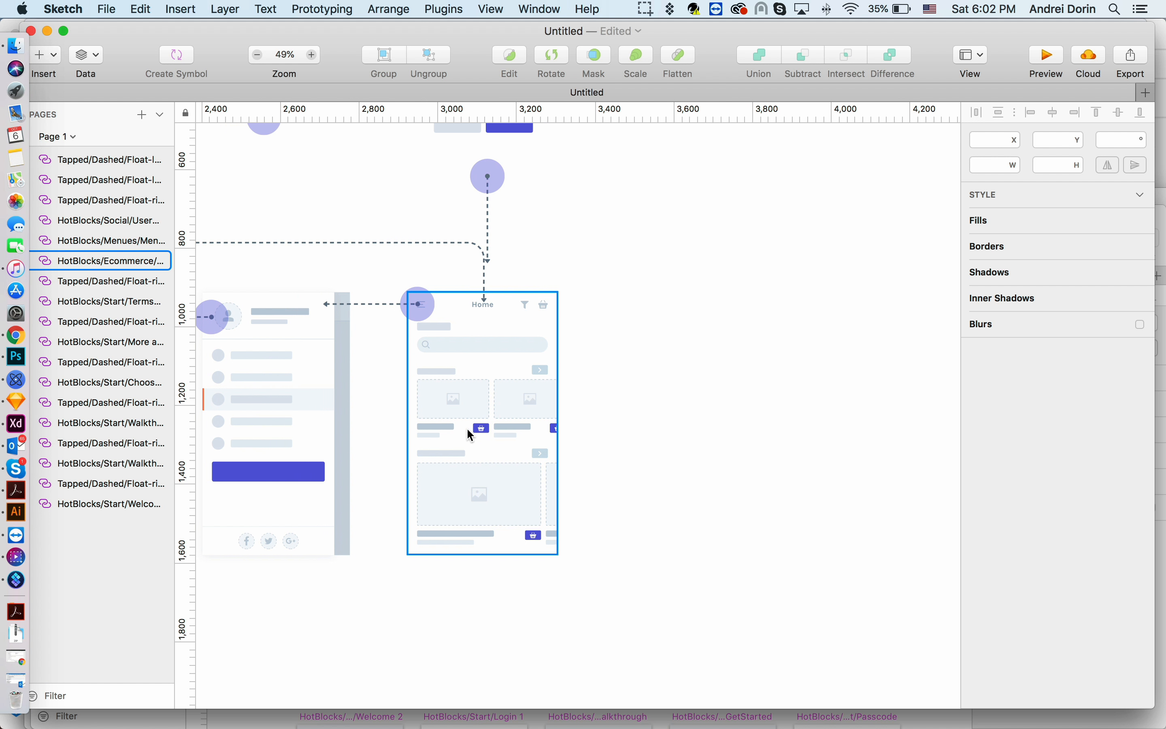
{"action": "left_click", "coordinate": [466, 426]}
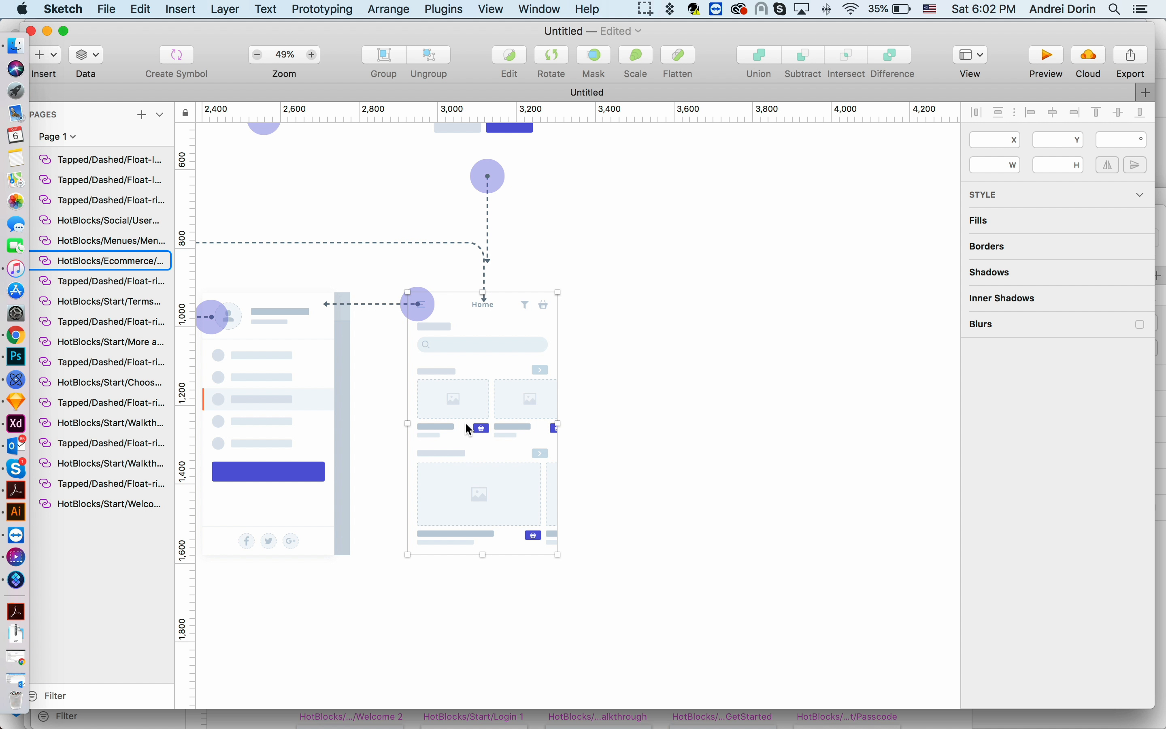
{"action": "left_click", "coordinate": [185, 15]}
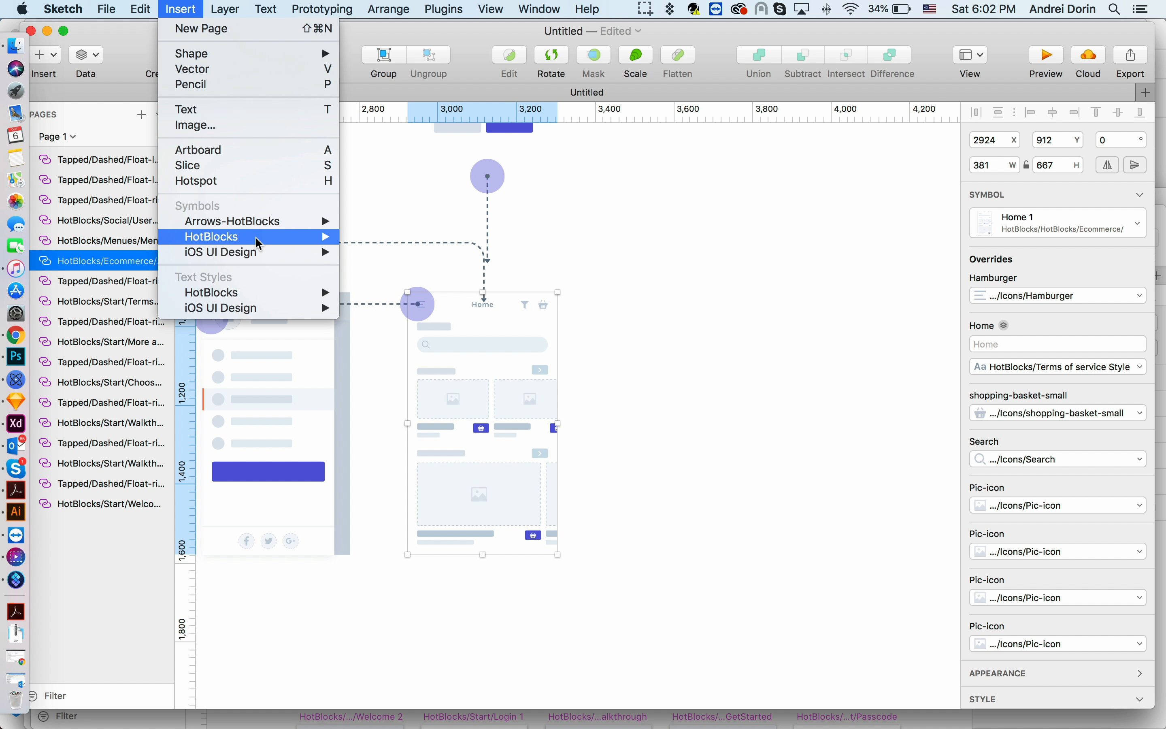
{"action": "mouse_move", "coordinate": [424, 286]}
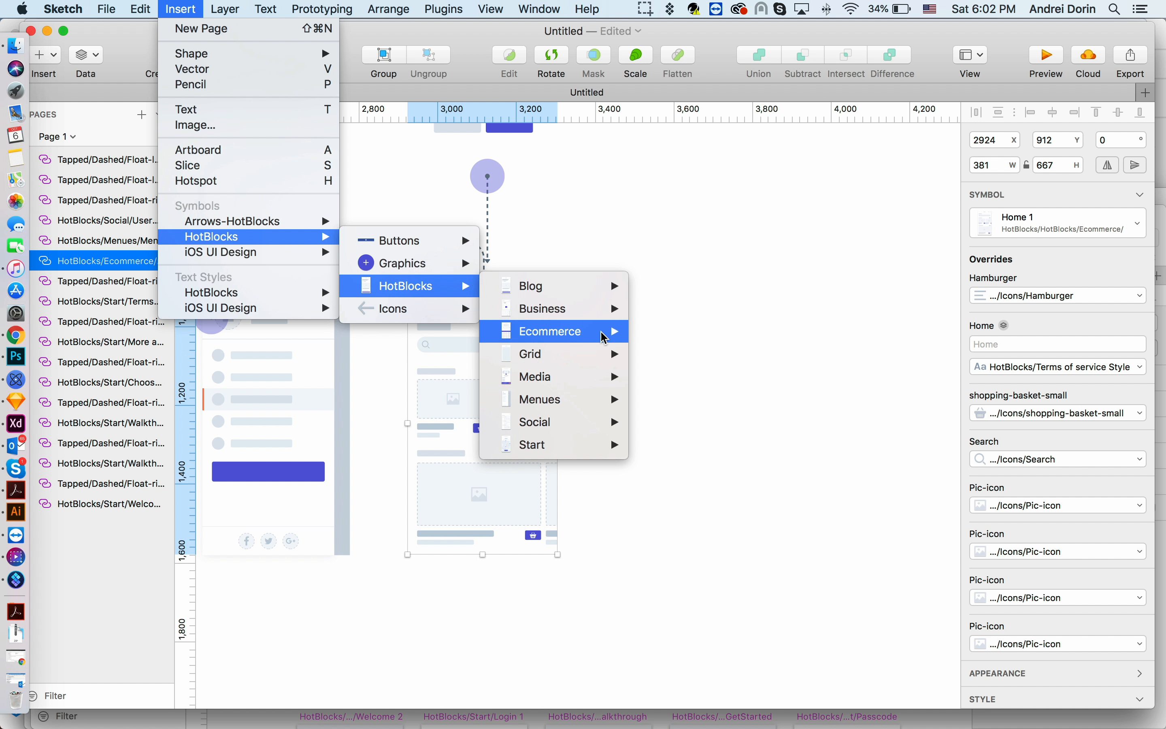
{"action": "mouse_move", "coordinate": [604, 337]}
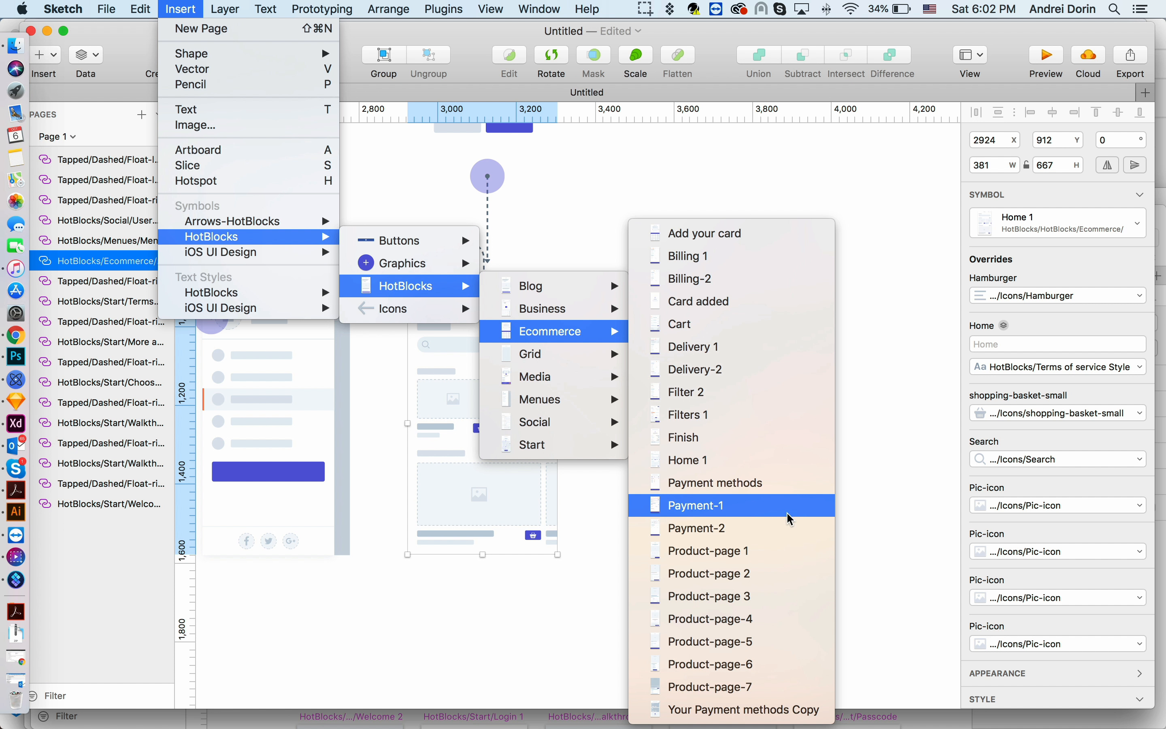
{"action": "left_click", "coordinate": [780, 594]}
{"action": "left_click", "coordinate": [778, 427]}
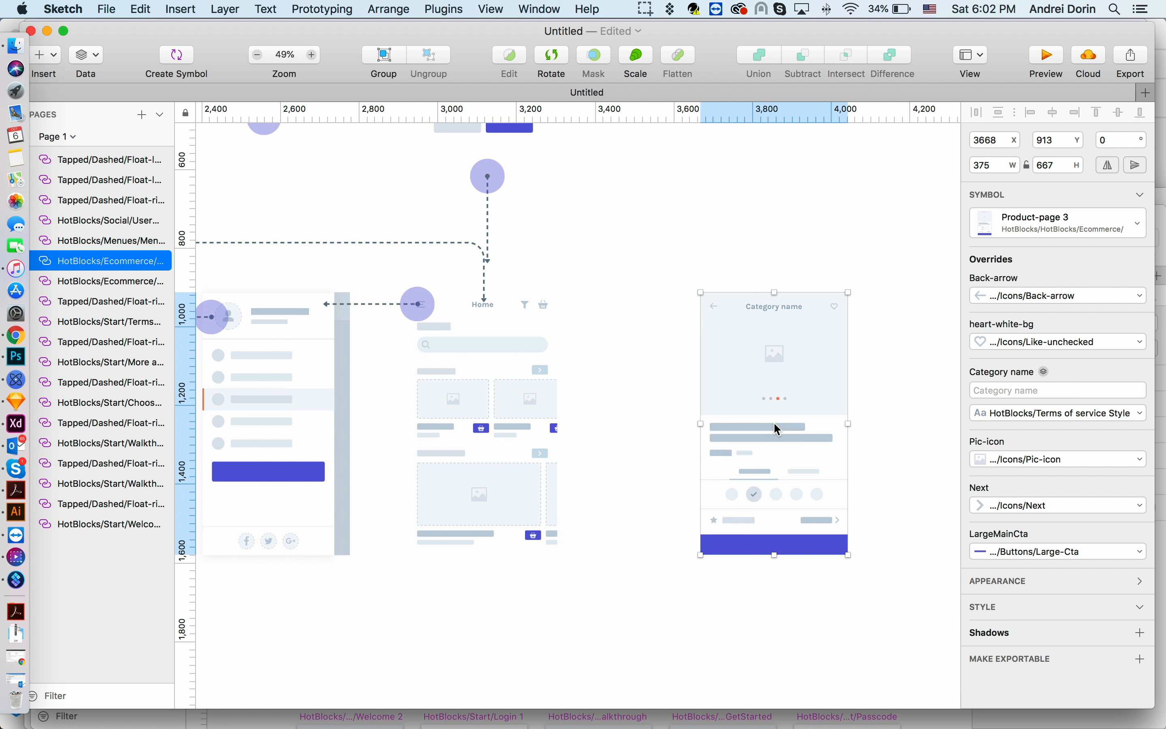
{"action": "scroll", "coordinate": [774, 425], "scroll_direction": "down", "scroll_amount": 5}
{"action": "scroll", "coordinate": [774, 424], "scroll_direction": "up", "scroll_amount": 3}
{"action": "left_click_drag", "start_coordinate": [782, 412], "coordinate": [748, 415]}
{"action": "left_click", "coordinate": [581, 437]}
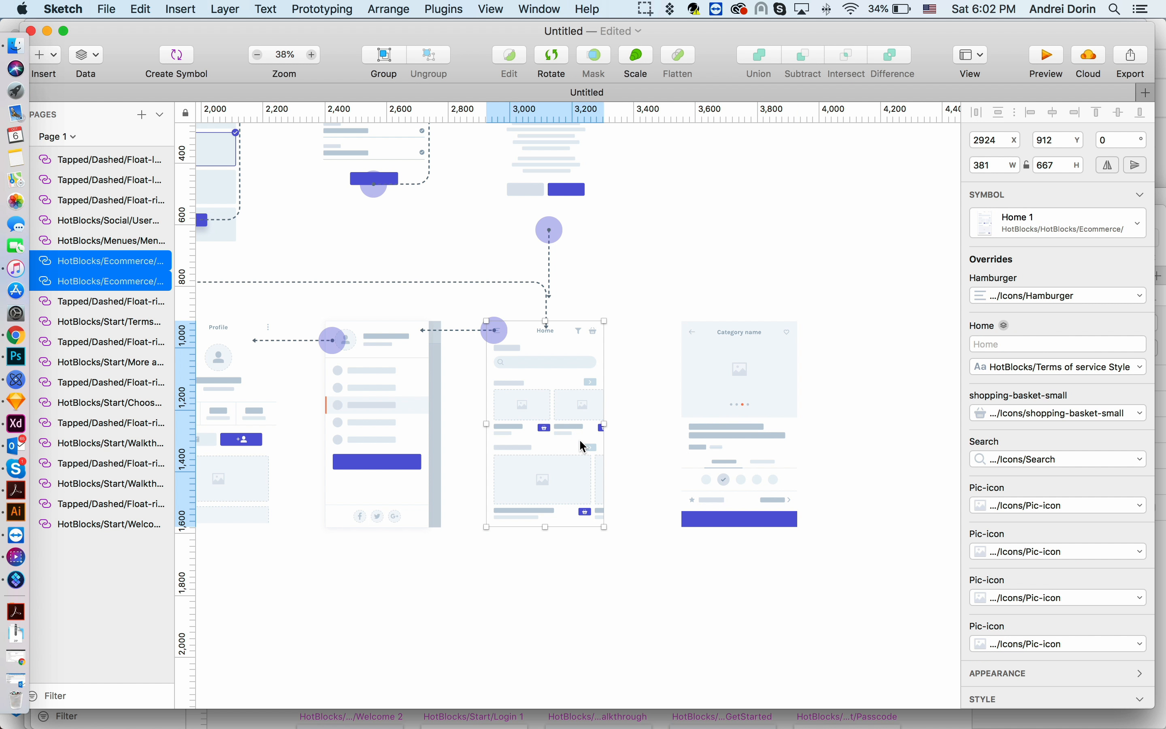
- Insert a Tapped/Dashed Float-right arrow on Home 1's basket button and stretch it to about 362 px toward Product-page 3
{"action": "left_click", "coordinate": [181, 10]}
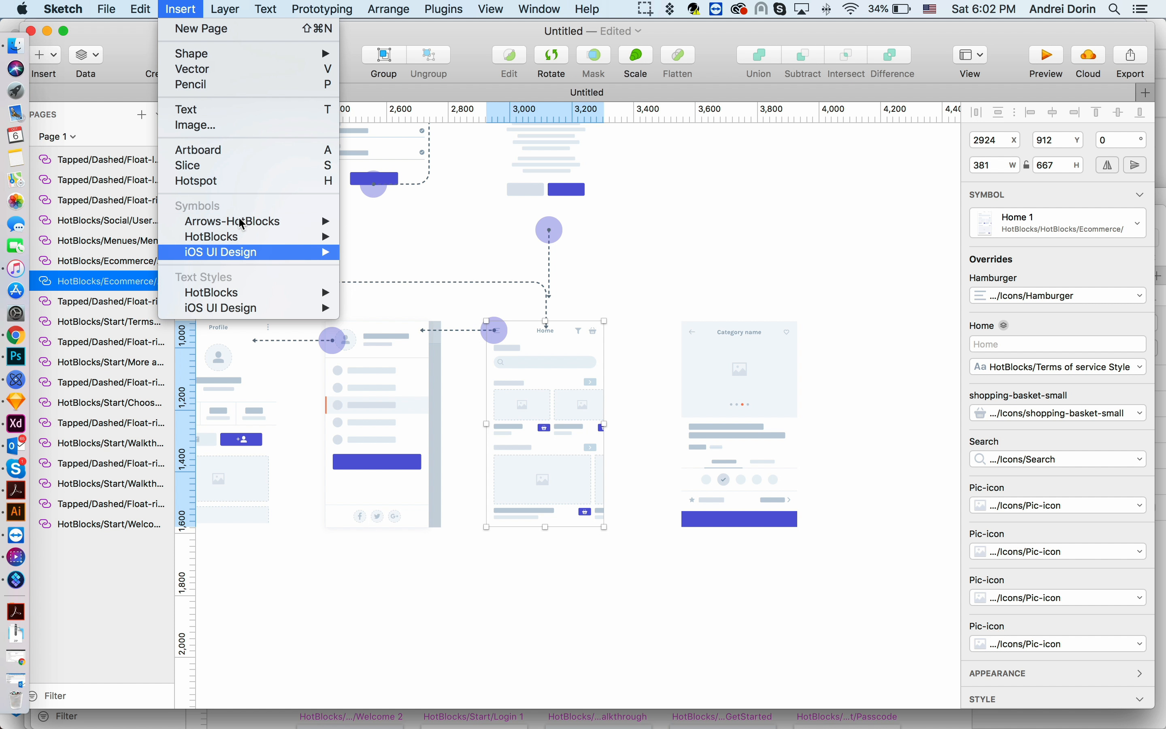
{"action": "mouse_move", "coordinate": [434, 316]}
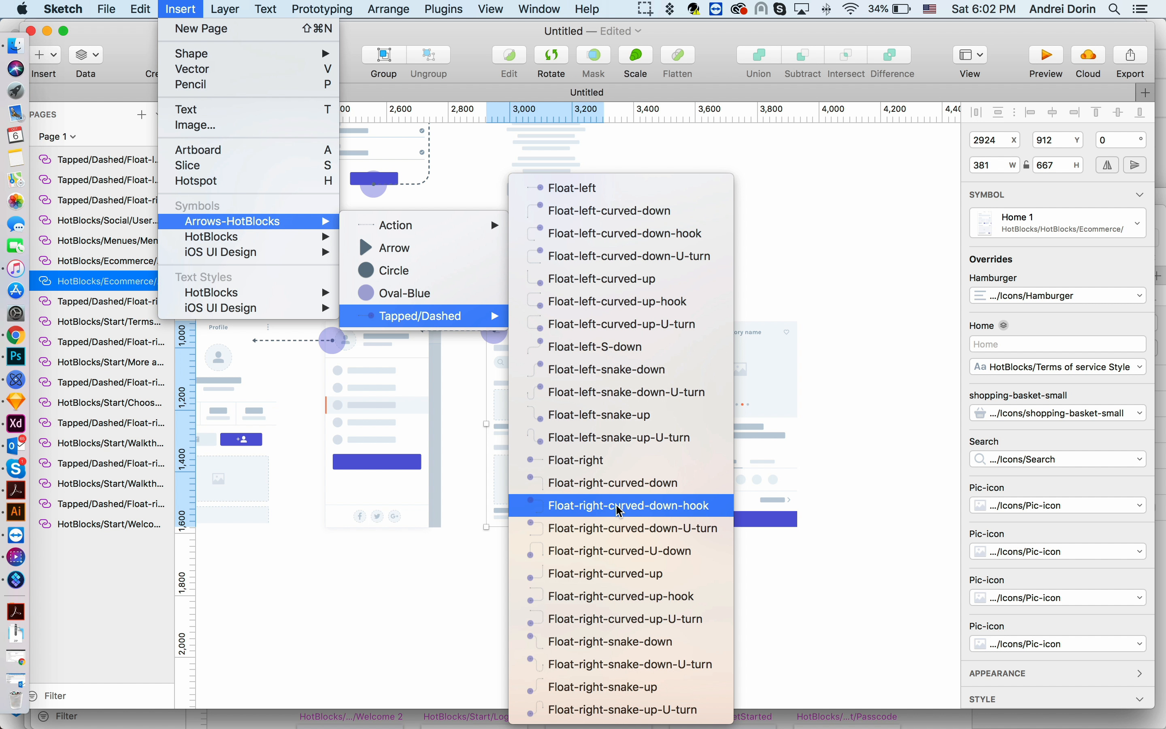
{"action": "left_click", "coordinate": [607, 461]}
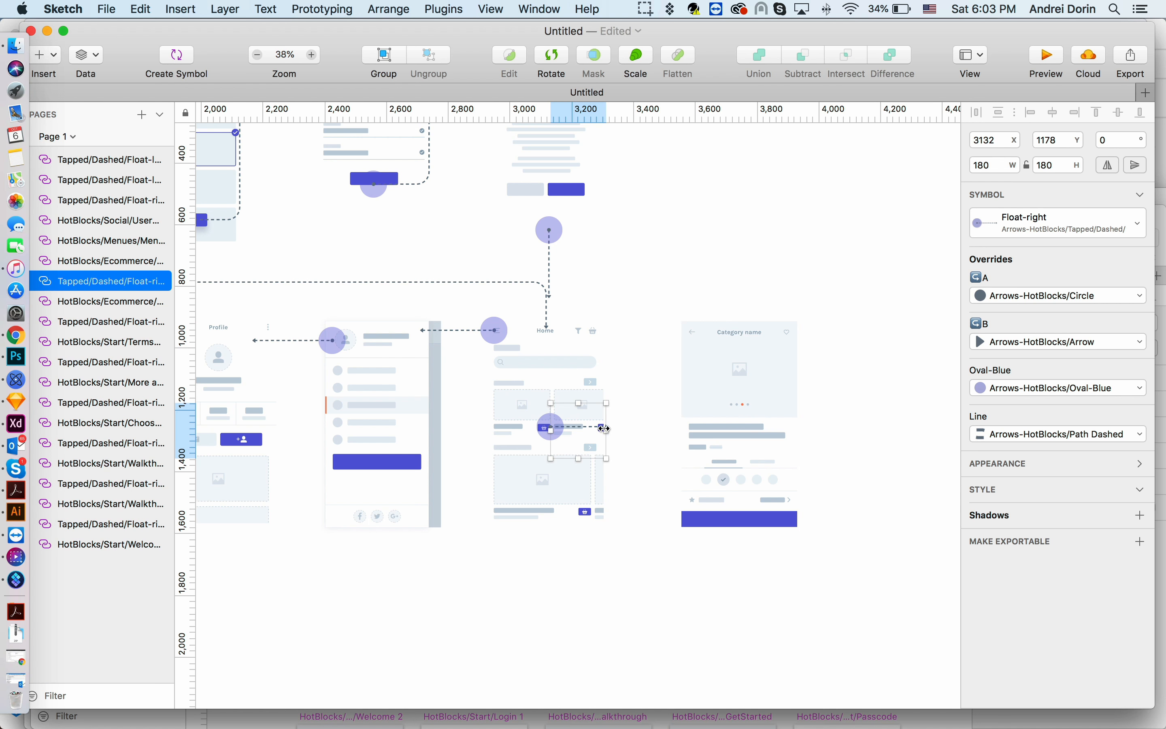
{"action": "left_click_drag", "start_coordinate": [608, 429], "coordinate": [664, 429]}
{"action": "scroll", "coordinate": [813, 466], "scroll_direction": "down", "scroll_amount": 2}
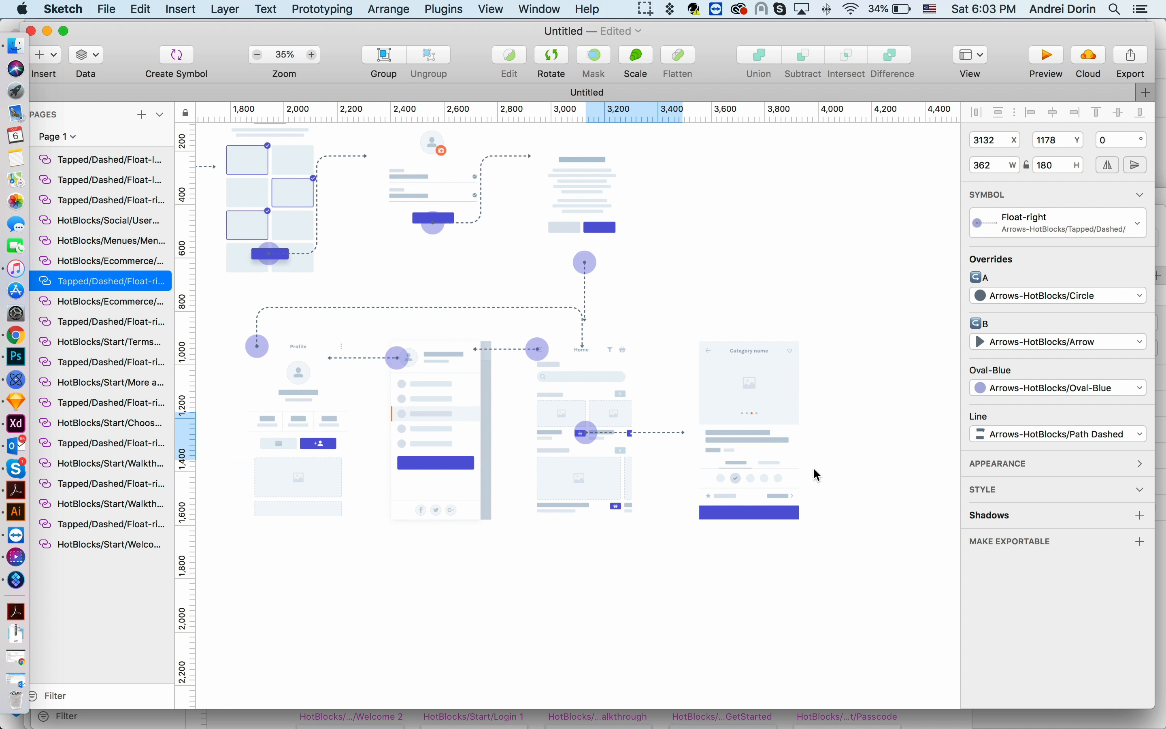
- Examine how the new arrow lines up between the Home 1 and Product-page 3 screens
{"action": "scroll", "coordinate": [813, 467], "scroll_direction": "down", "scroll_amount": 2}
{"action": "left_click", "coordinate": [816, 464]}
{"action": "scroll", "coordinate": [779, 437], "scroll_direction": "up", "scroll_amount": 4}
{"action": "left_click", "coordinate": [780, 440]}
{"action": "scroll", "coordinate": [779, 440], "scroll_direction": "down", "scroll_amount": 5}
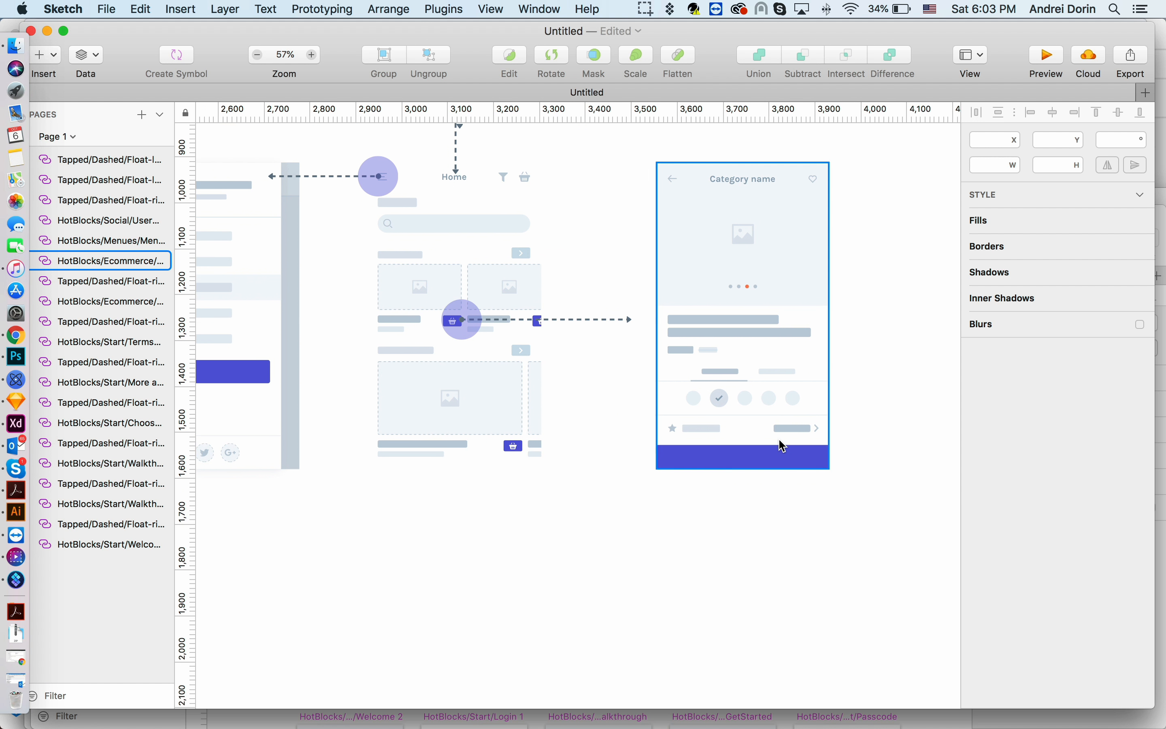
{"action": "scroll", "coordinate": [707, 519], "scroll_direction": "down", "scroll_amount": 1}
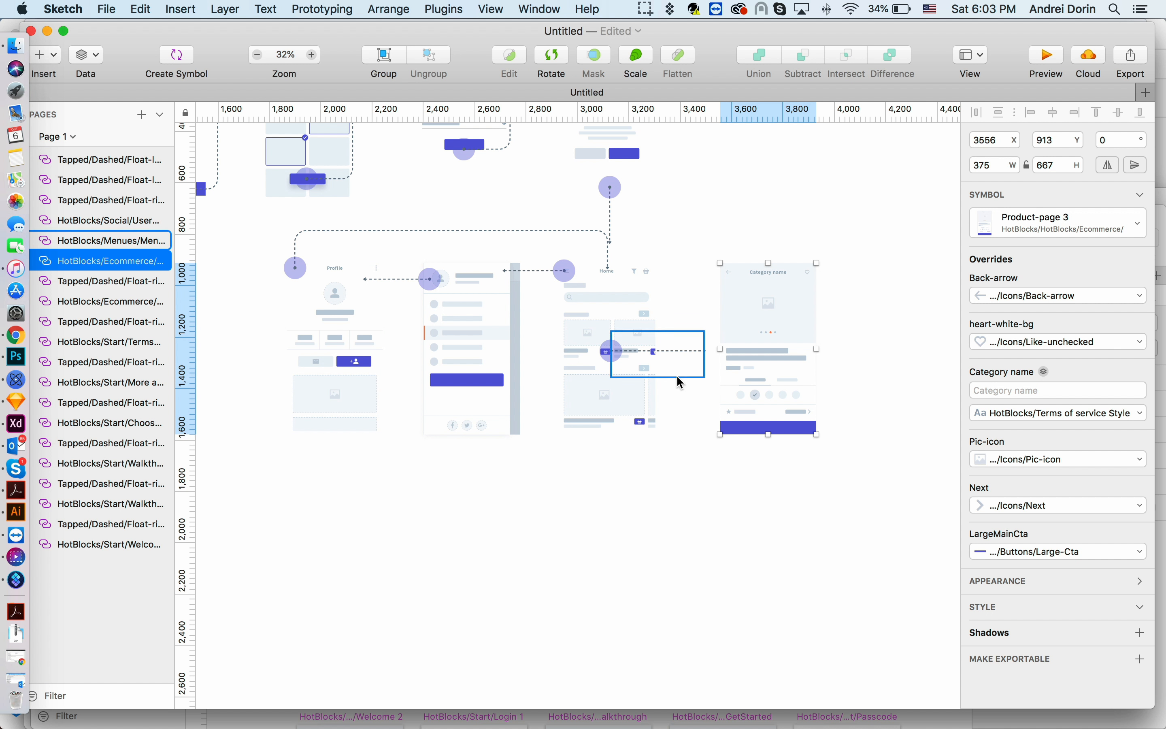
{"action": "scroll", "coordinate": [768, 431], "scroll_direction": "up", "scroll_amount": 2}
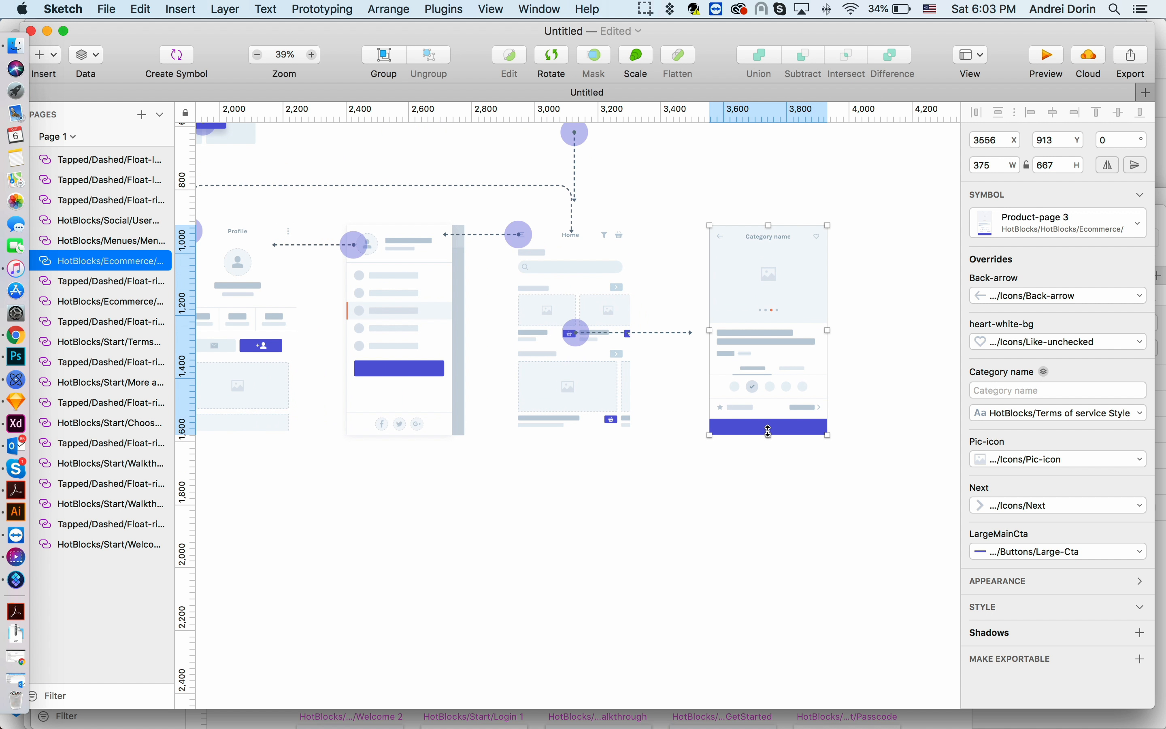
{"action": "scroll", "coordinate": [768, 431], "scroll_direction": "left", "scroll_amount": 1}
{"action": "scroll", "coordinate": [768, 430], "scroll_direction": "down", "scroll_amount": 2}
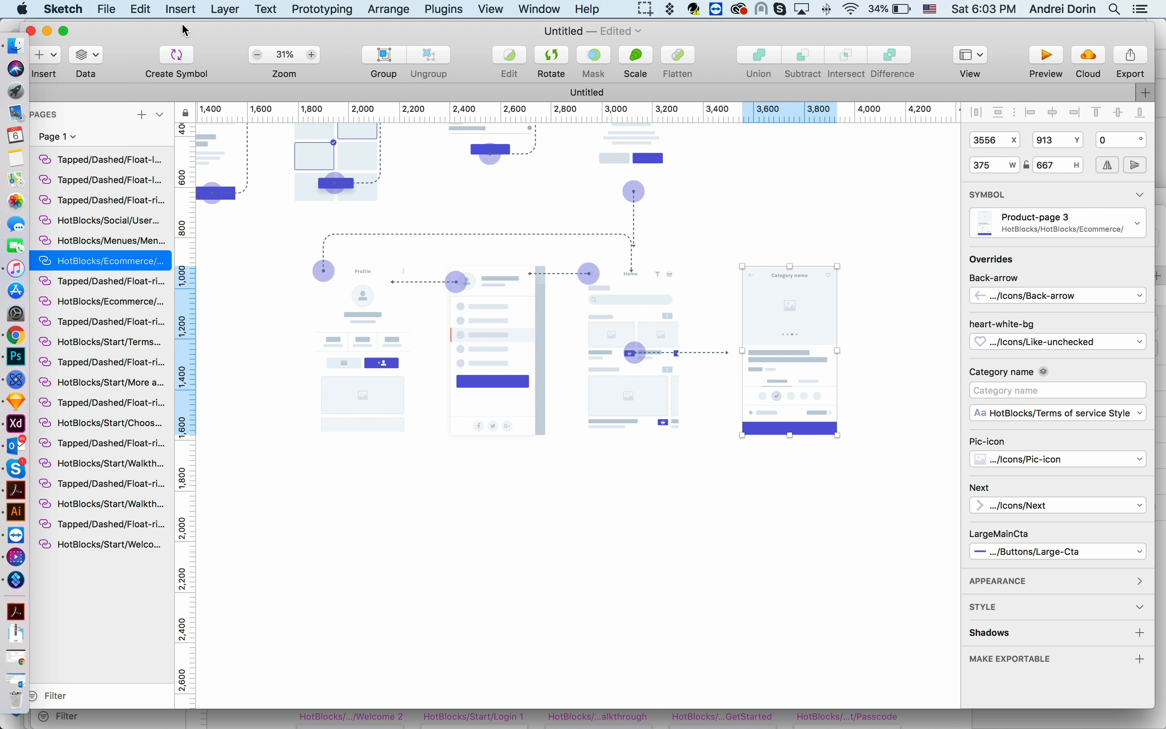
- Insert the HotBlocks Ecommerce Cart screen symbol below the Profile screen
{"action": "left_click", "coordinate": [181, 10]}
{"action": "mouse_move", "coordinate": [220, 241]}
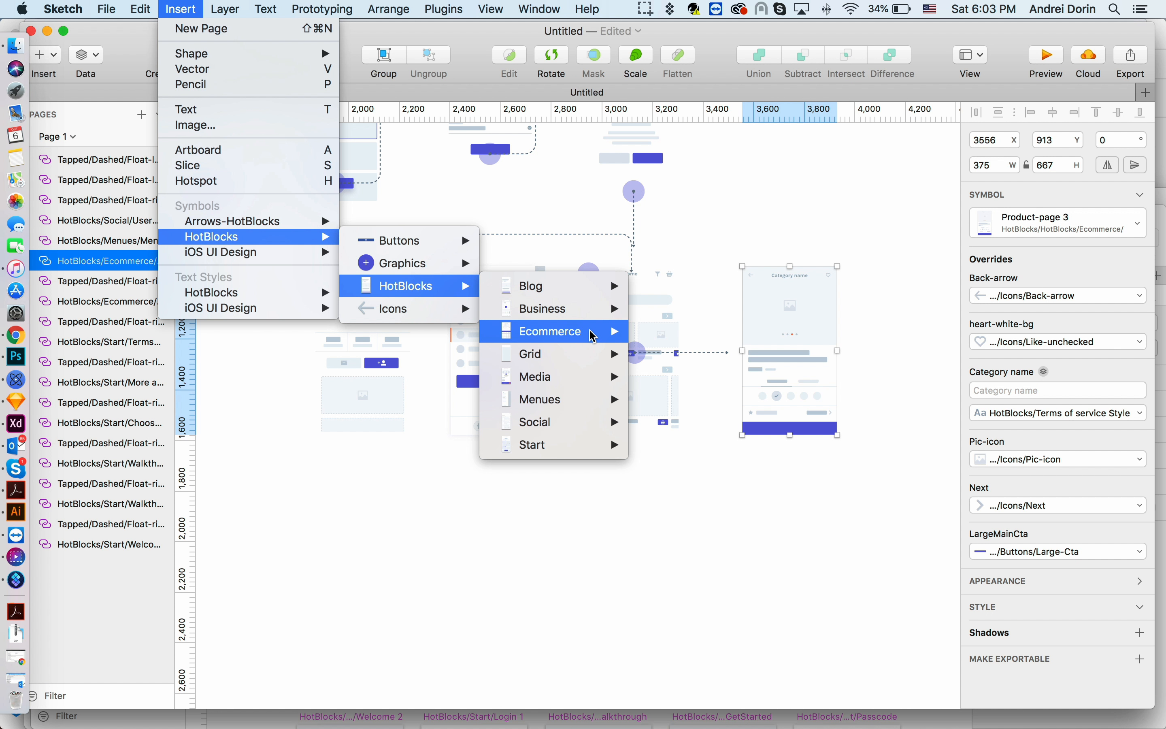
{"action": "mouse_move", "coordinate": [594, 336]}
{"action": "left_click", "coordinate": [684, 324]}
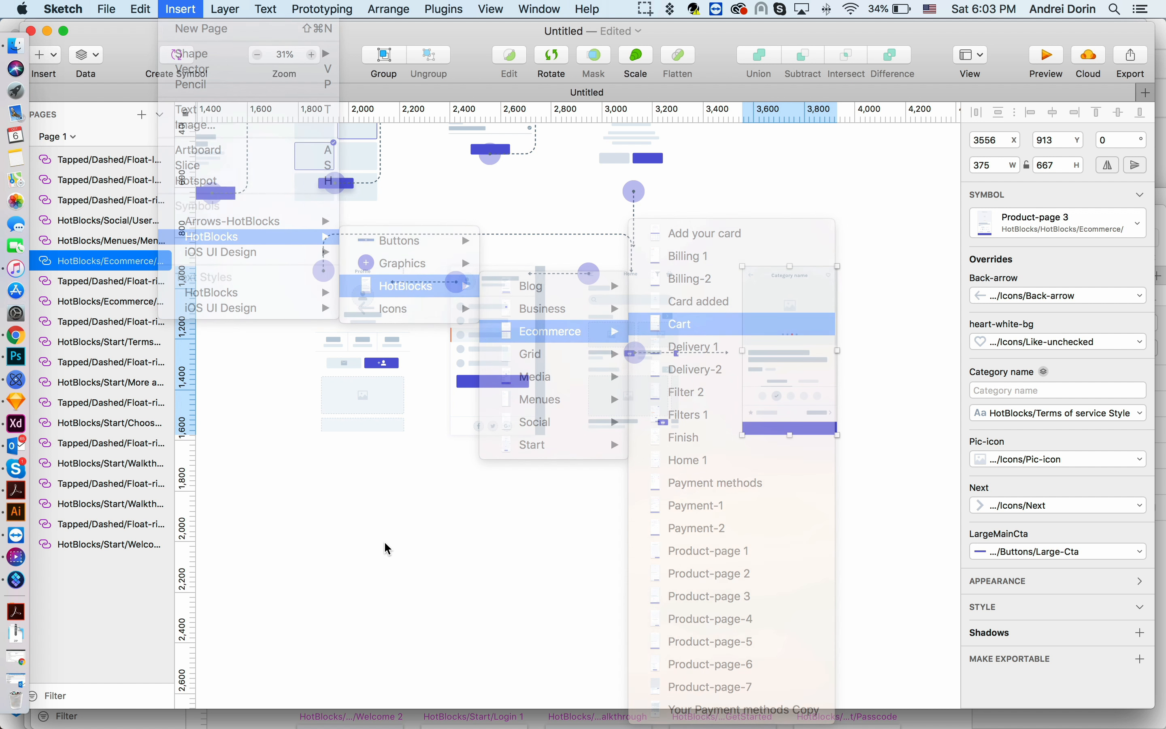
{"action": "left_click", "coordinate": [361, 554]}
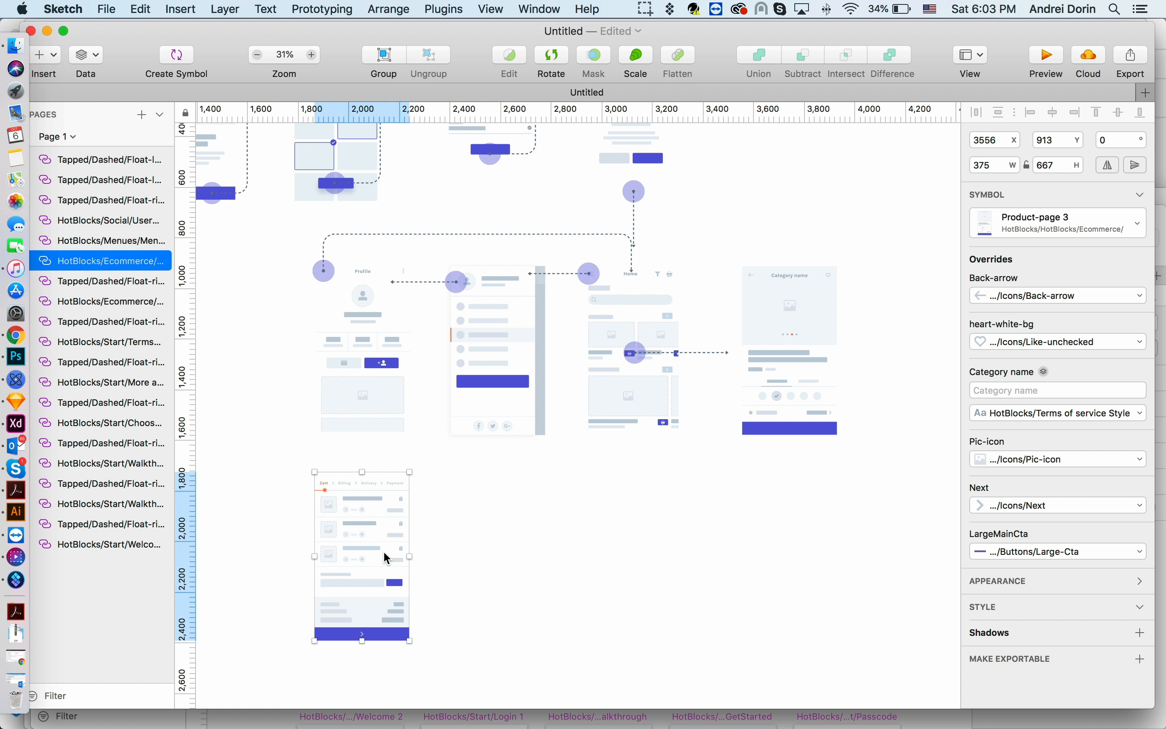
- Insert the HotBlocks Ecommerce Billing 1 screen symbol to the right of the Cart screen
{"action": "scroll", "coordinate": [389, 553], "scroll_direction": "down", "scroll_amount": 4}
{"action": "scroll", "coordinate": [345, 540], "scroll_direction": "up", "scroll_amount": 5}
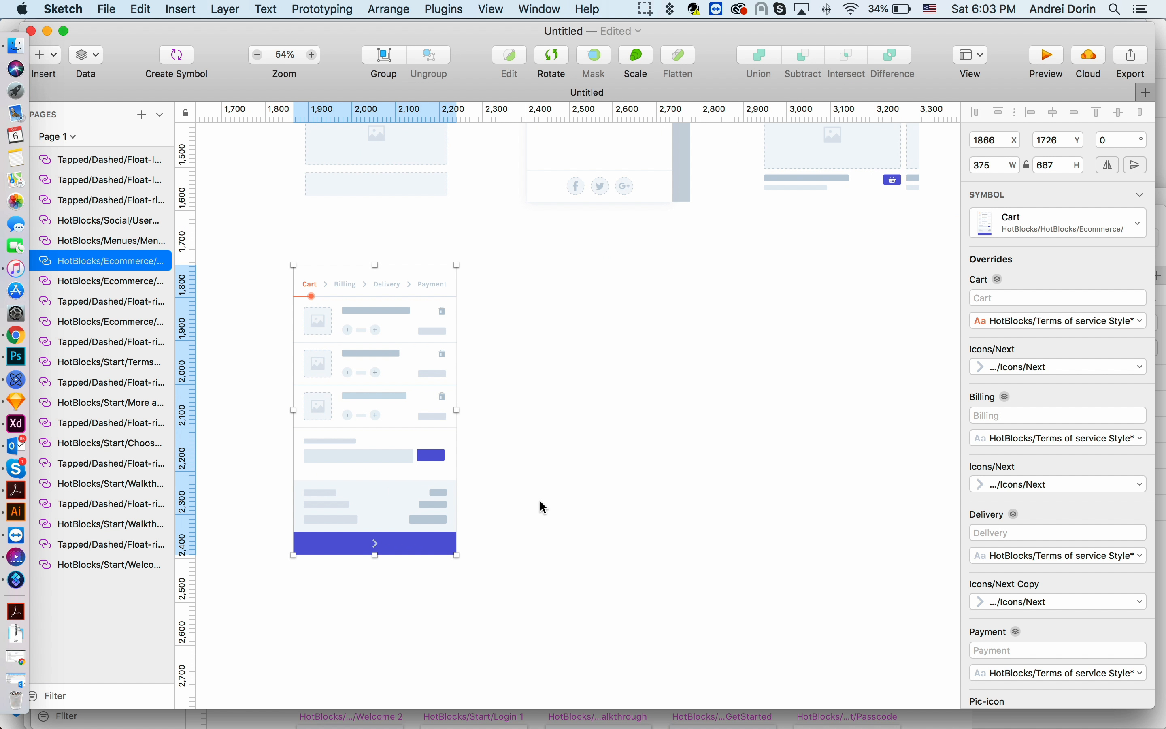
{"action": "scroll", "coordinate": [540, 502], "scroll_direction": "down", "scroll_amount": 2}
{"action": "scroll", "coordinate": [540, 502], "scroll_direction": "right", "scroll_amount": 2}
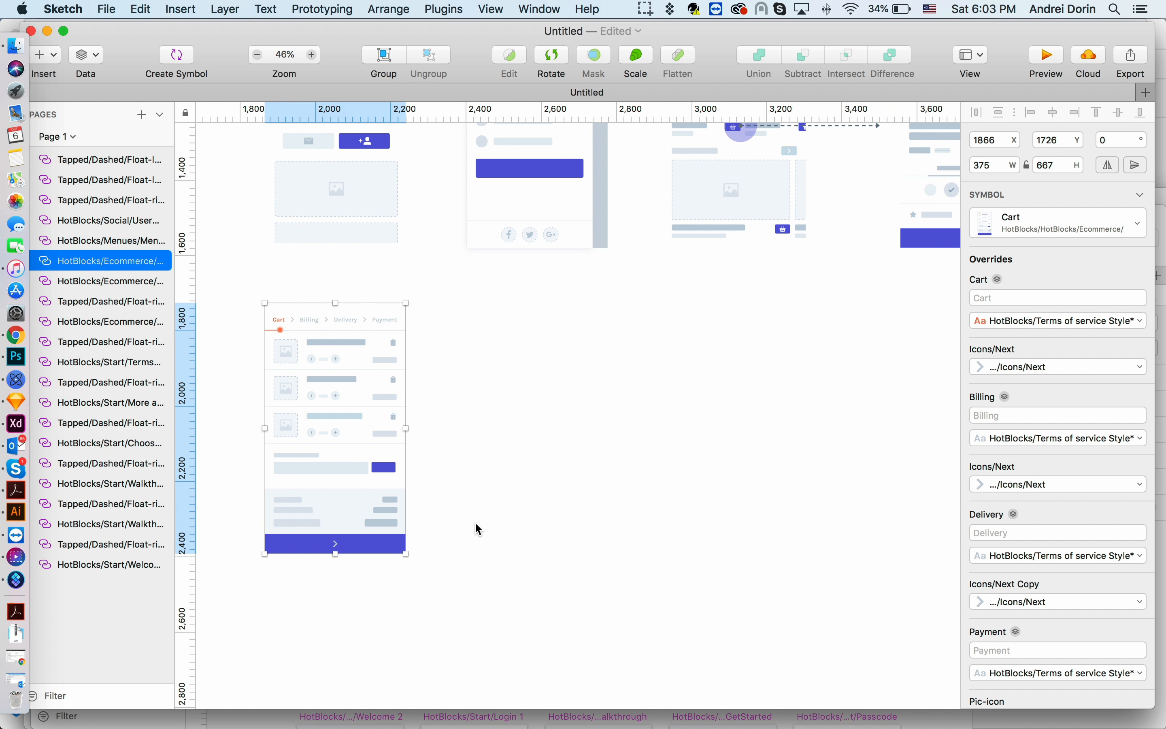
{"action": "left_click", "coordinate": [176, 9]}
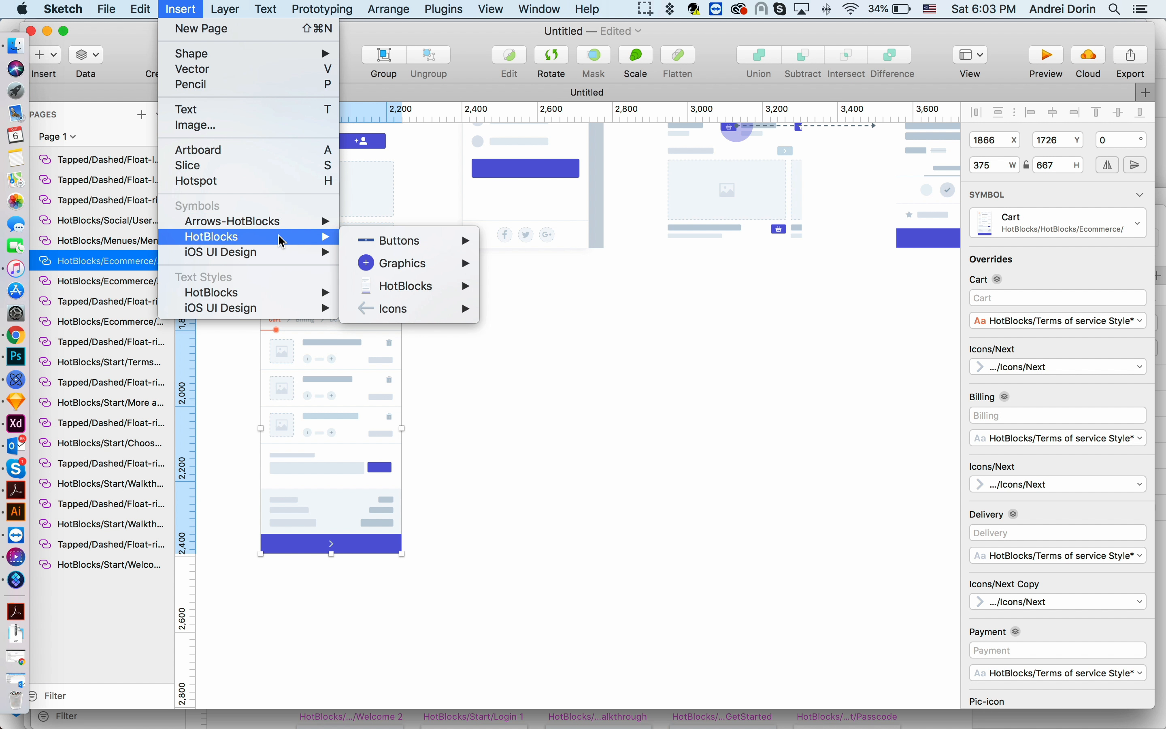
{"action": "mouse_move", "coordinate": [442, 288]}
{"action": "mouse_move", "coordinate": [578, 332]}
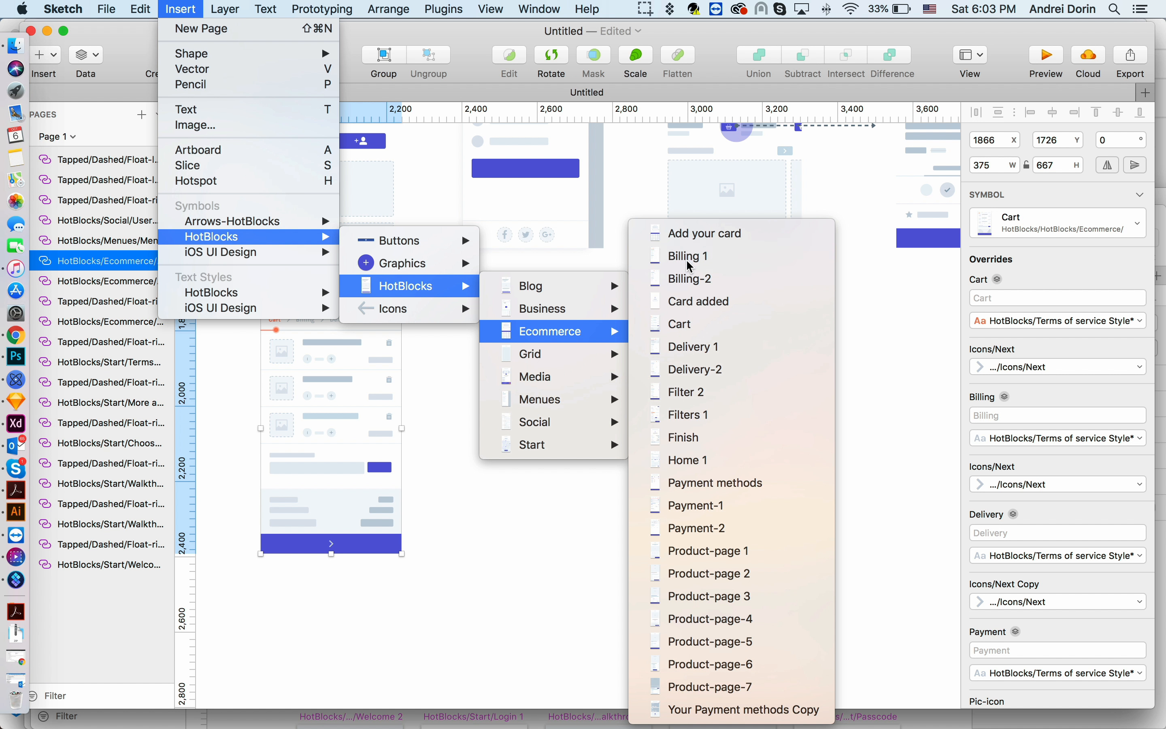
{"action": "left_click", "coordinate": [674, 256]}
{"action": "left_click", "coordinate": [537, 430]}
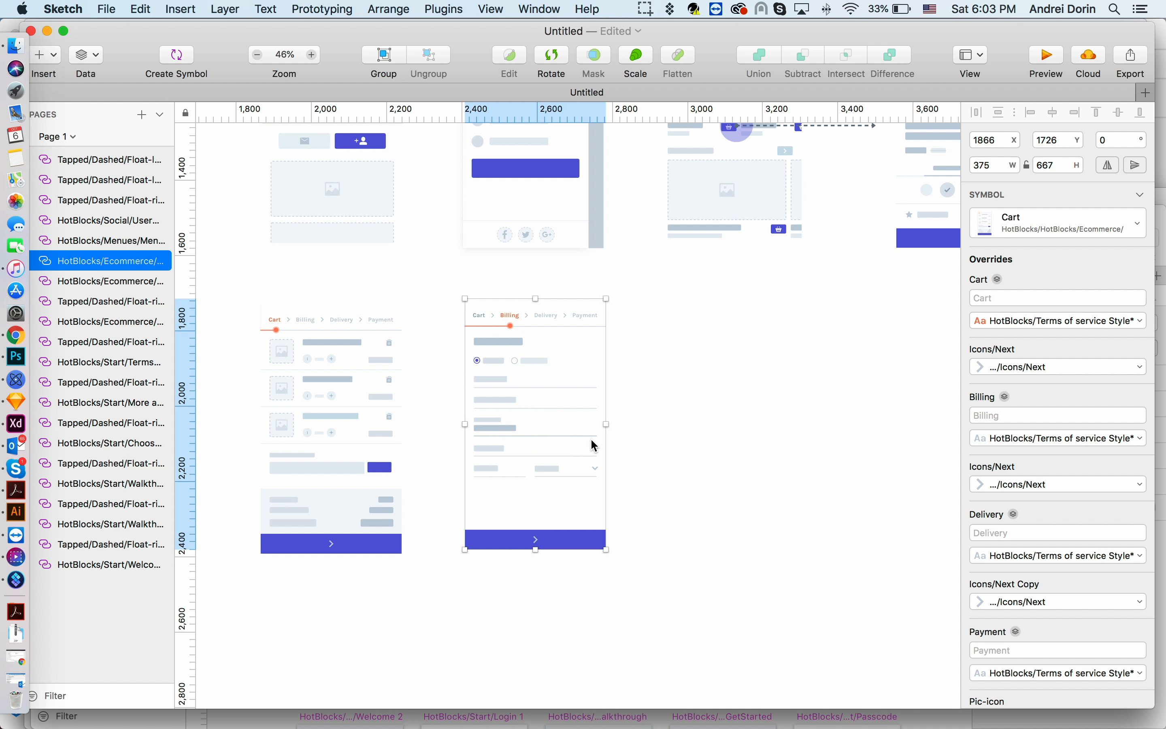
- Move the Cart screen down and align its top with the Billing 1 screen
{"action": "scroll", "coordinate": [590, 441], "scroll_direction": "down", "scroll_amount": 2}
{"action": "scroll", "coordinate": [580, 431], "scroll_direction": "right", "scroll_amount": 1}
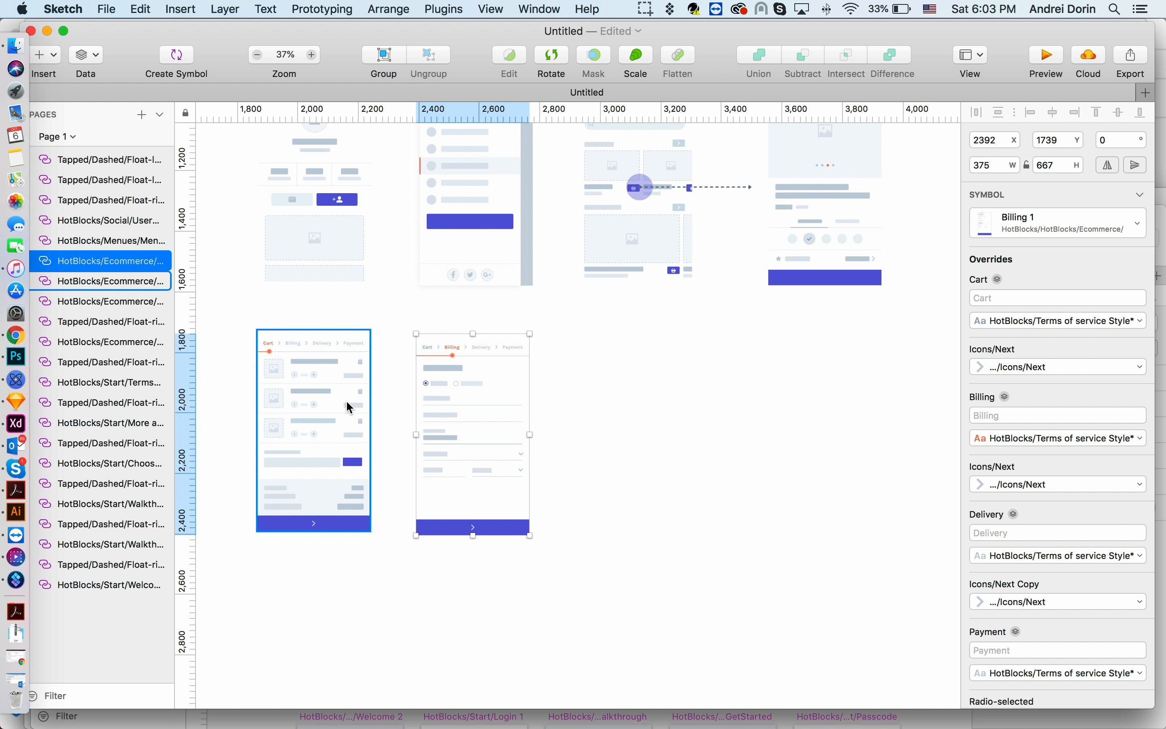
{"action": "left_click", "coordinate": [345, 400], "text": "shift"}
{"action": "left_click_drag", "start_coordinate": [345, 400], "coordinate": [338, 431]}
{"action": "left_click", "coordinate": [813, 421]}
{"action": "left_click", "coordinate": [523, 440]}
{"action": "left_click", "coordinate": [318, 448], "text": "shift"}
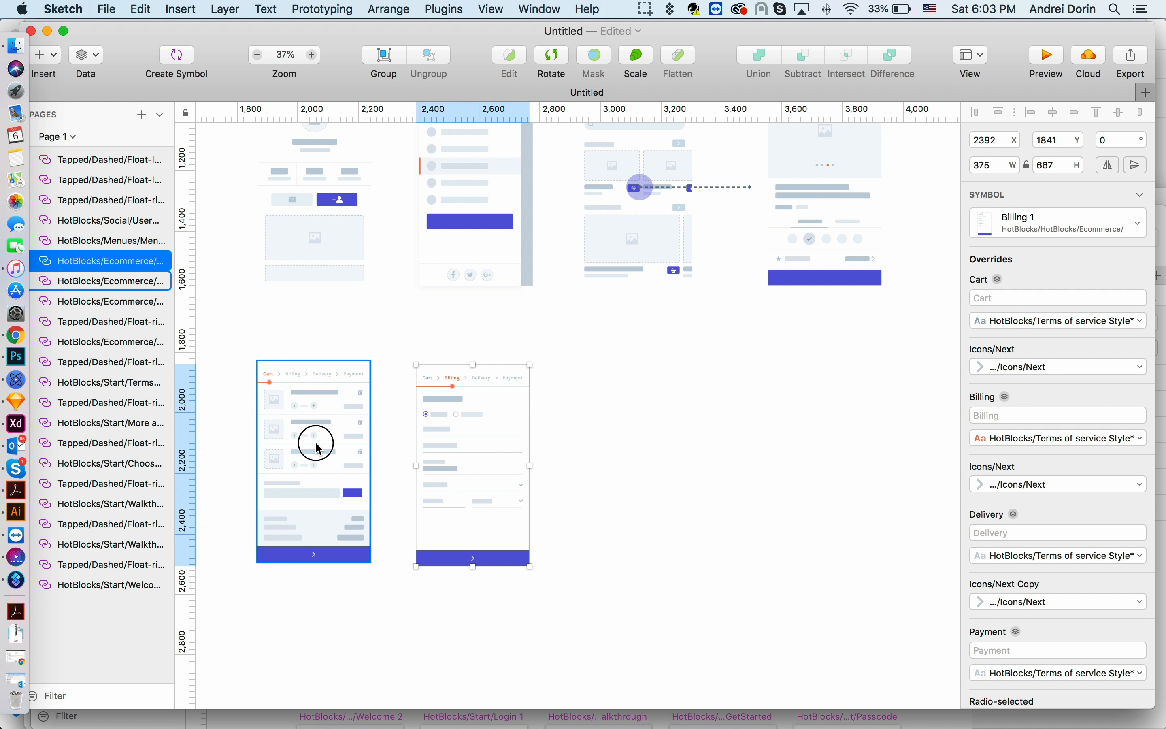
{"action": "left_click", "coordinate": [1095, 121]}
{"action": "left_click", "coordinate": [773, 388]}
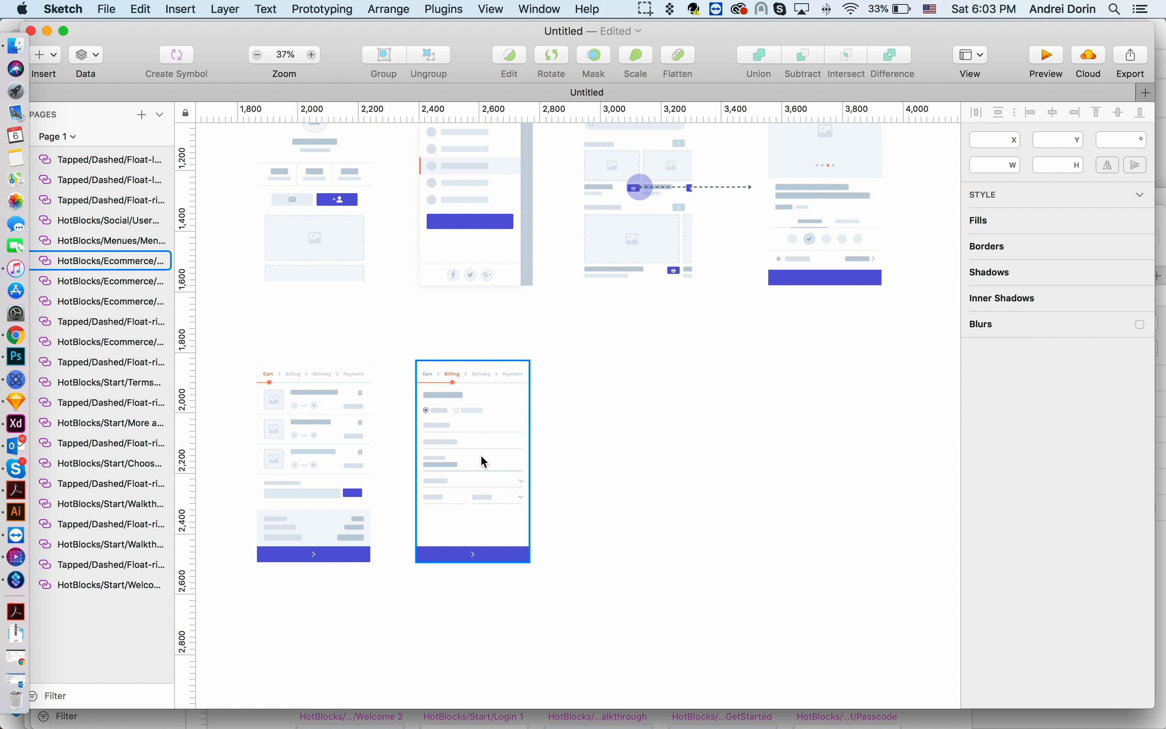
{"action": "left_click", "coordinate": [480, 454]}
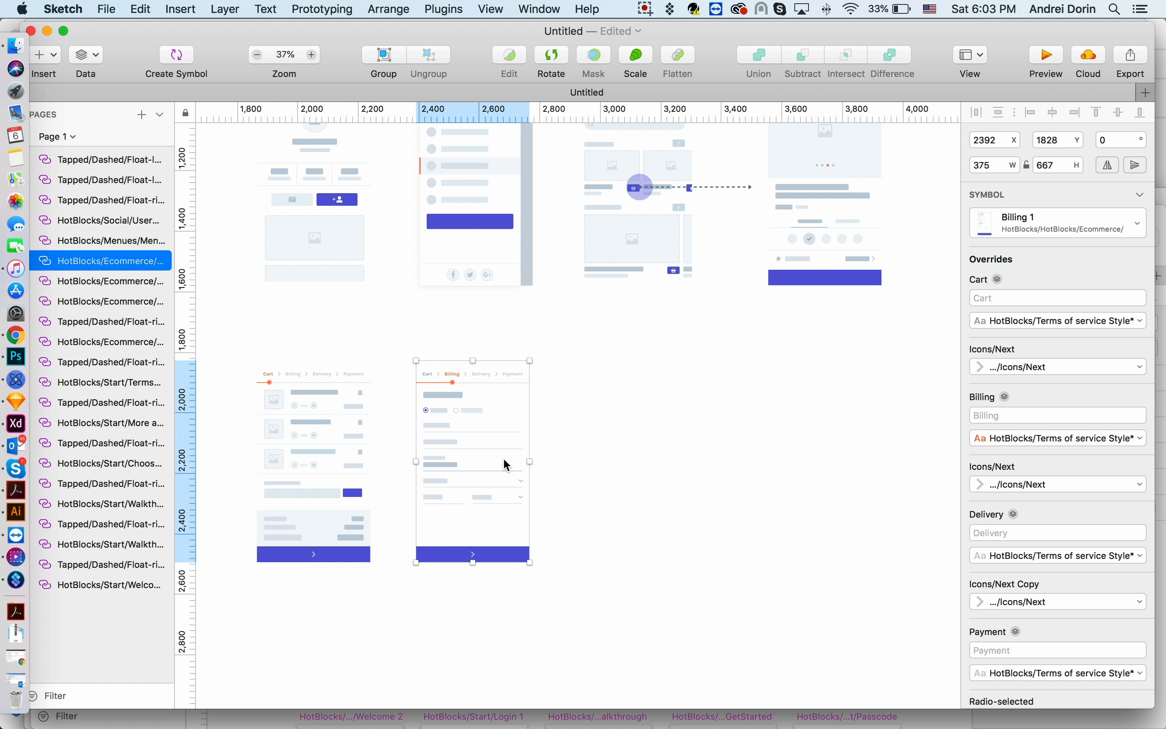
- Insert a Tapped/Dashed Float-right-snake-up arrow on the Cart's bottom button and stretch it to the Billing 1 screen
{"action": "left_click", "coordinate": [172, 11]}
{"action": "mouse_move", "coordinate": [304, 237]}
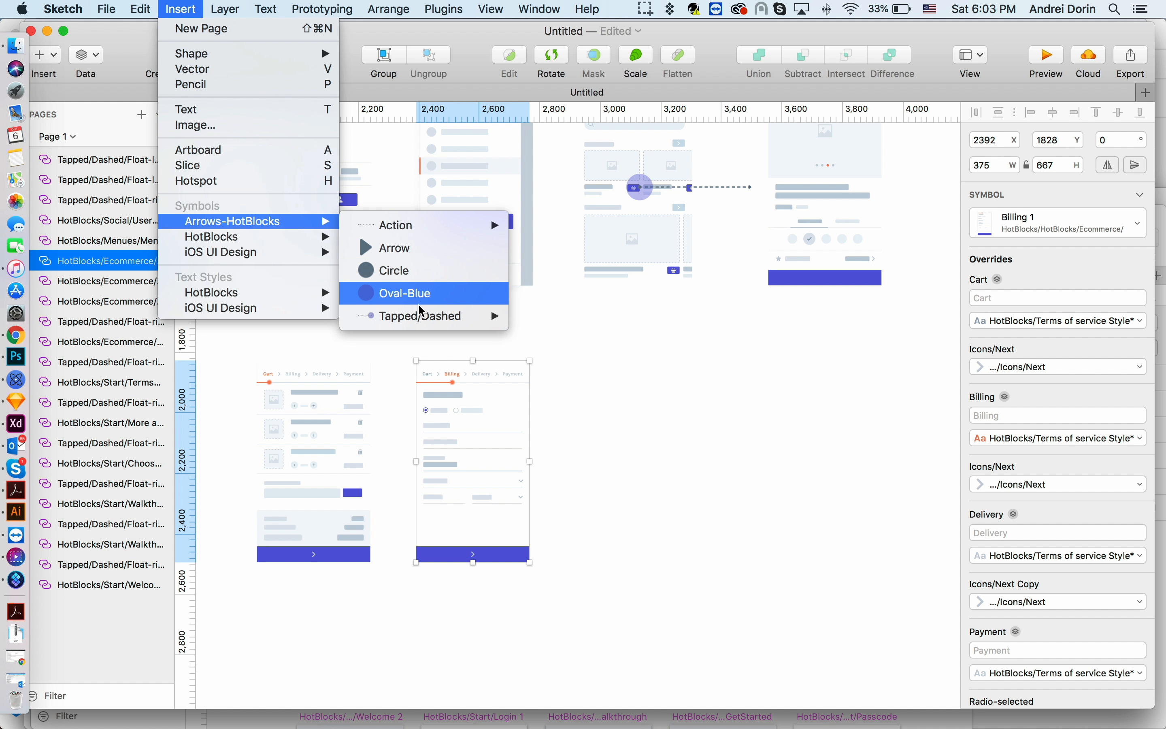
{"action": "mouse_move", "coordinate": [423, 316]}
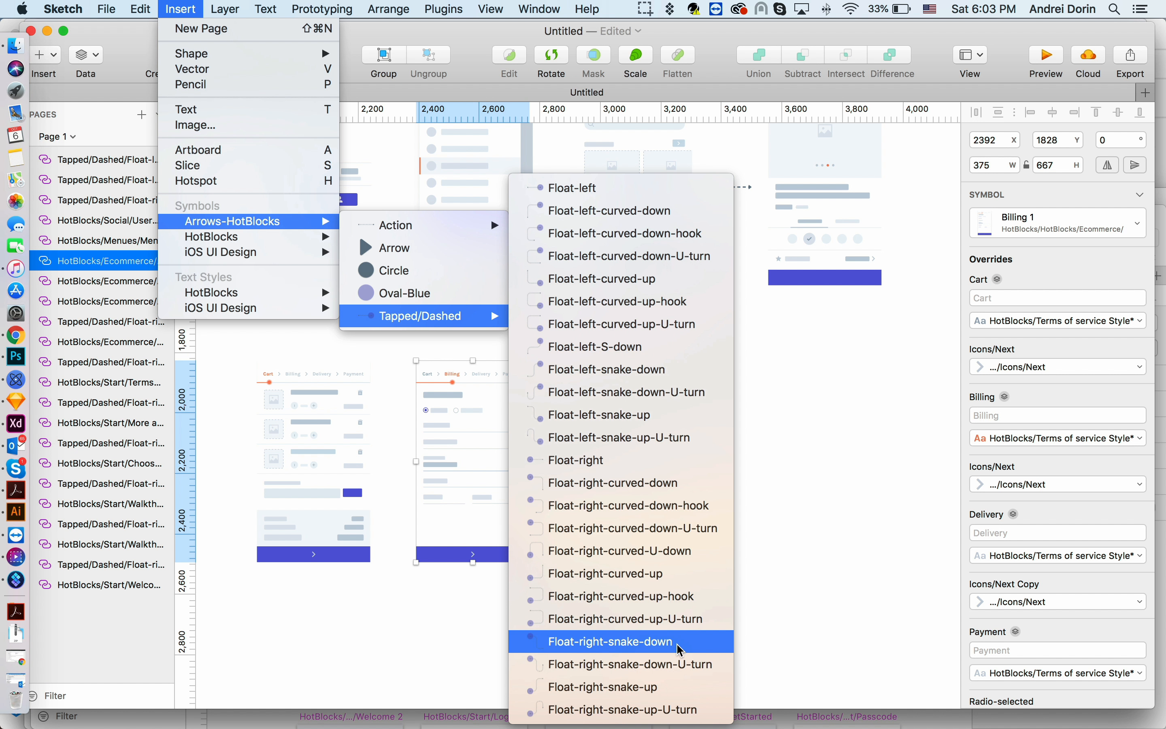
{"action": "left_click", "coordinate": [672, 686]}
{"action": "left_click", "coordinate": [362, 531]}
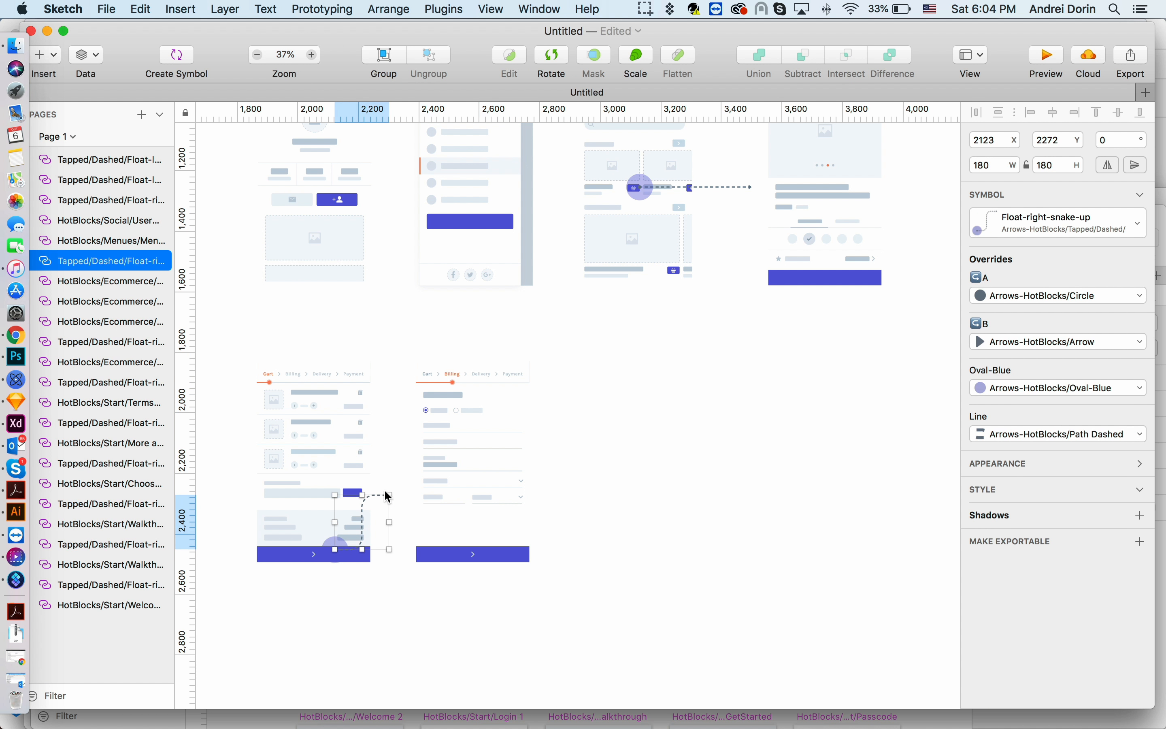
{"action": "left_click_drag", "start_coordinate": [363, 496], "coordinate": [362, 456]}
{"action": "left_click_drag", "start_coordinate": [391, 503], "coordinate": [417, 500]}
{"action": "left_click", "coordinate": [474, 510]}
{"action": "scroll", "coordinate": [560, 526], "scroll_direction": "right", "scroll_amount": 2}
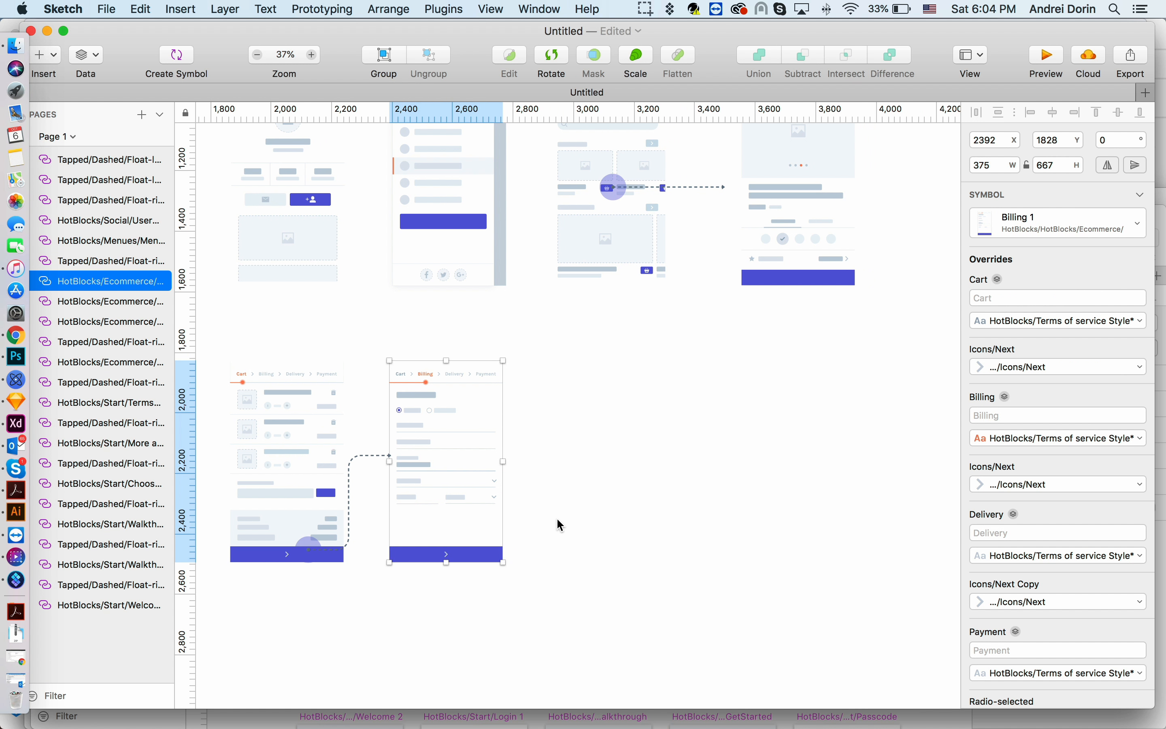
- Insert the HotBlocks Ecommerce Delivery 1 screen symbol to the right of Billing 1 and align it
{"action": "left_click", "coordinate": [183, 11]}
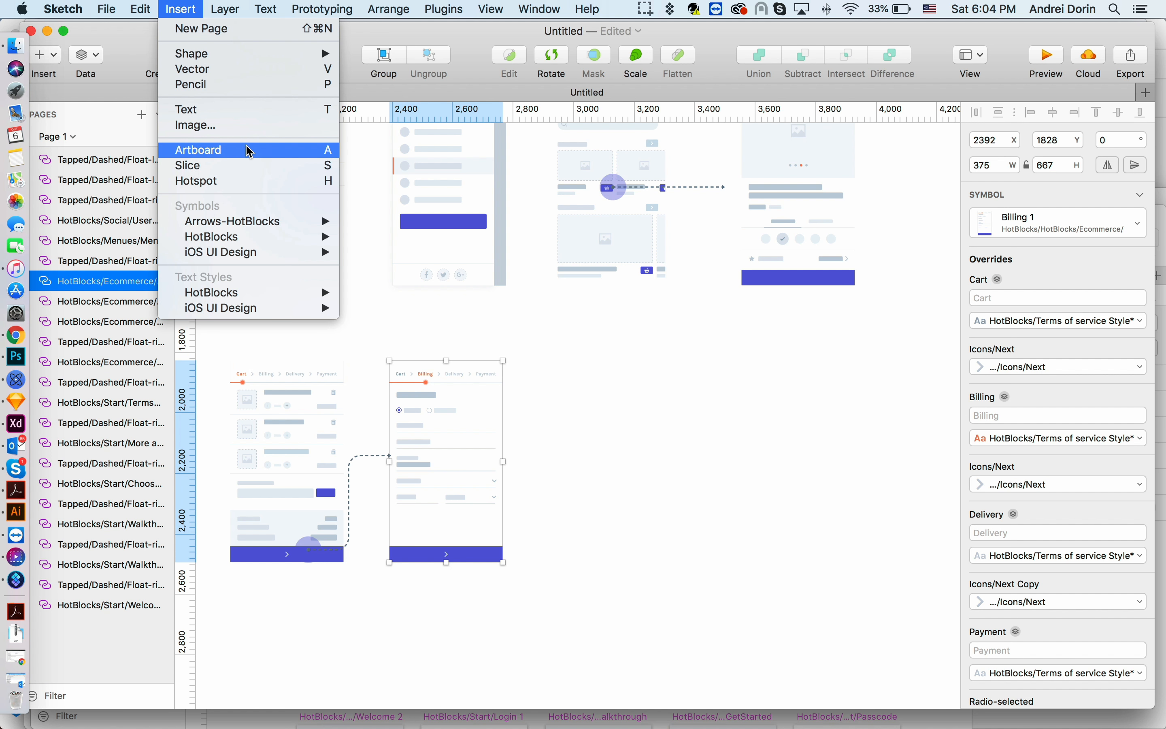
{"action": "mouse_move", "coordinate": [251, 237]}
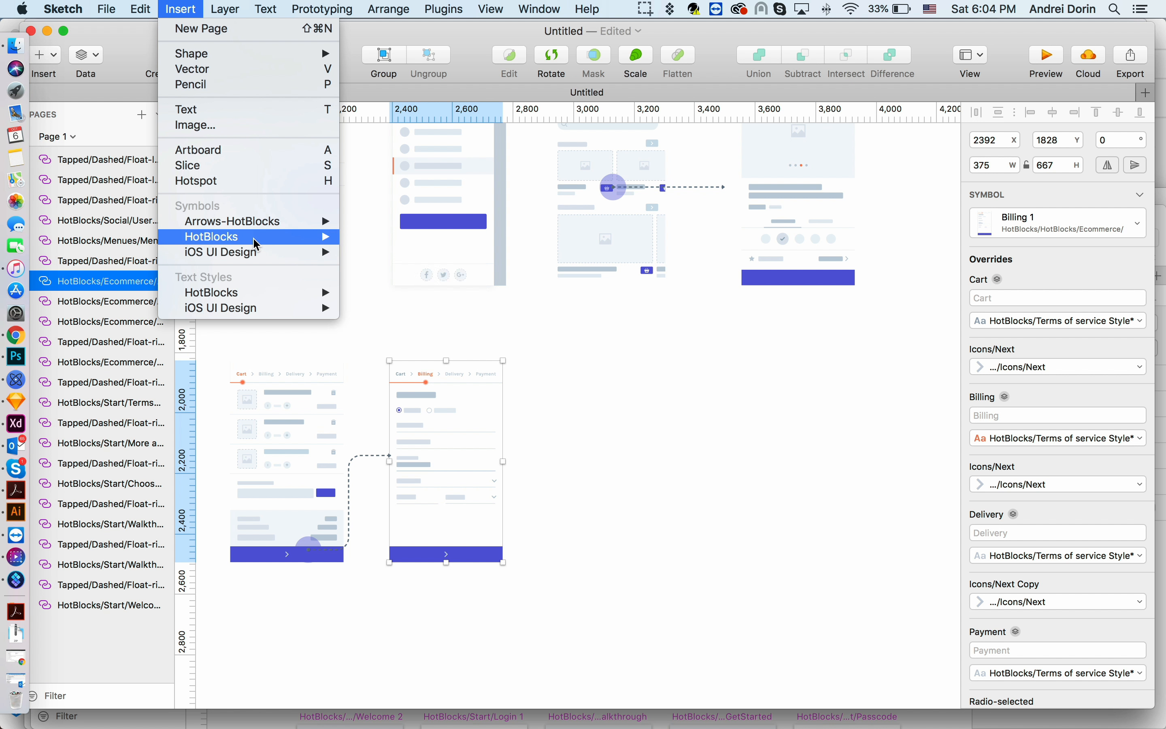
{"action": "mouse_move", "coordinate": [387, 286]}
{"action": "mouse_move", "coordinate": [554, 332]}
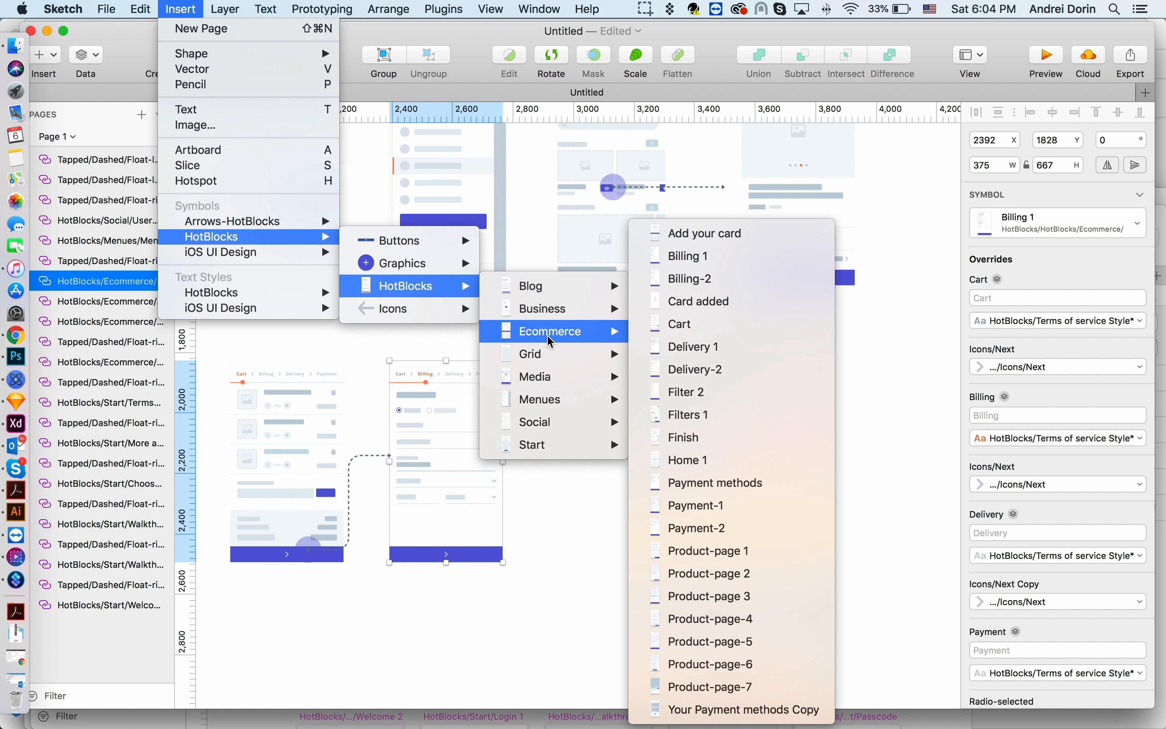
{"action": "left_click", "coordinate": [685, 346]}
{"action": "left_click", "coordinate": [621, 454]}
{"action": "scroll", "coordinate": [690, 446], "scroll_direction": "up", "scroll_amount": 2}
{"action": "left_click_drag", "start_coordinate": [646, 441], "coordinate": [644, 457]}
- Duplicate the snake-up arrow onto Billing 1's bottom button and stretch it to the Delivery 1 screen
{"action": "left_click", "coordinate": [332, 457]}
{"action": "left_click_drag", "start_coordinate": [332, 457], "coordinate": [479, 451]}
{"action": "left_click_drag", "start_coordinate": [526, 511], "coordinate": [534, 513]}
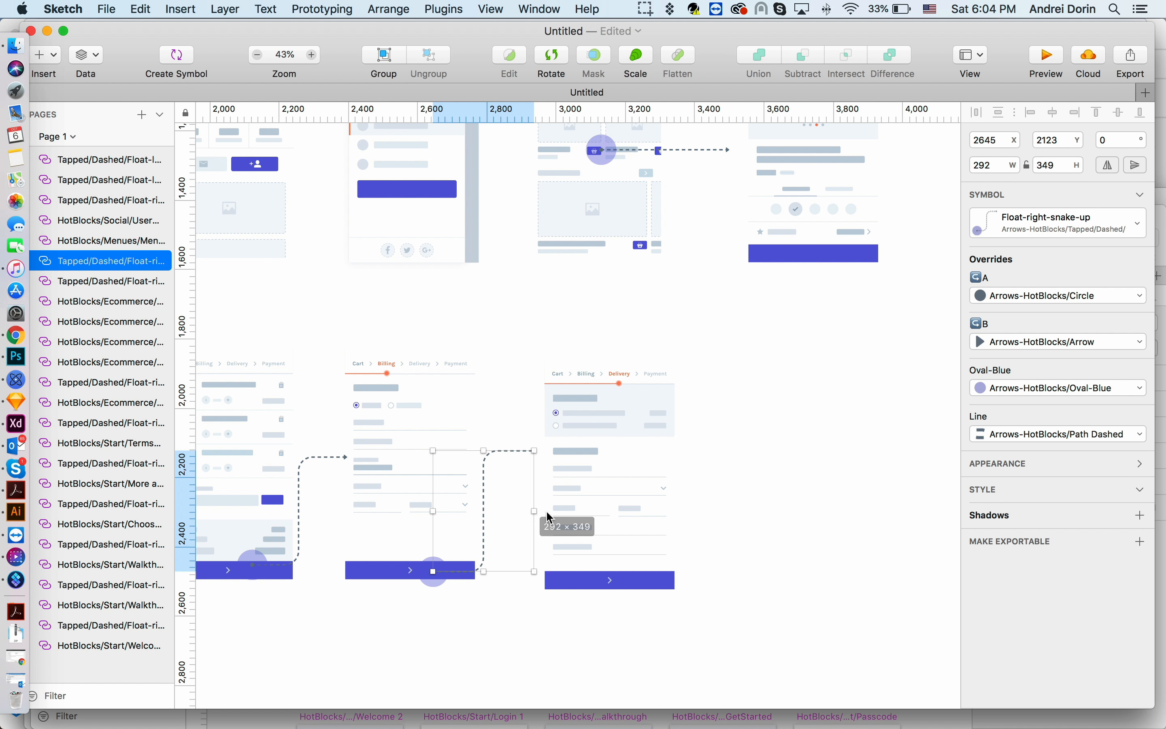
{"action": "left_click", "coordinate": [603, 502]}
{"action": "scroll", "coordinate": [638, 504], "scroll_direction": "right", "scroll_amount": 5}
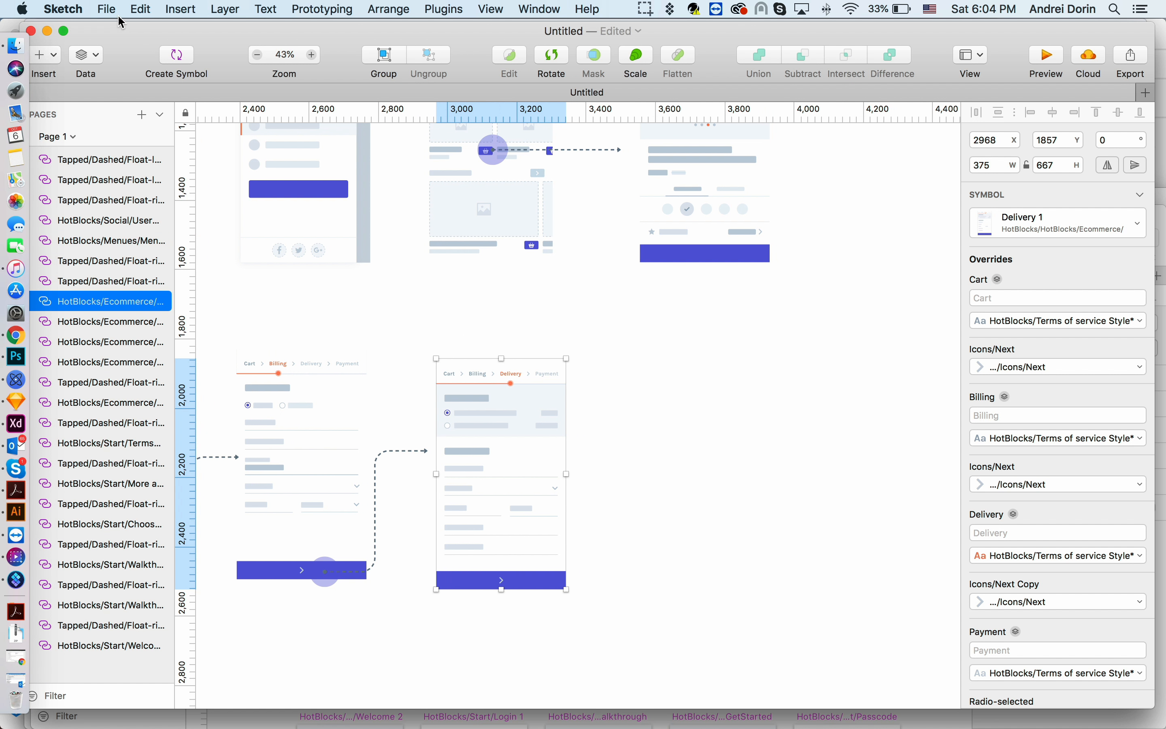
- Insert the HotBlocks Ecommerce Payment-1 screen symbol to the right of Delivery 1
{"action": "left_click", "coordinate": [188, 10]}
{"action": "mouse_move", "coordinate": [241, 239]}
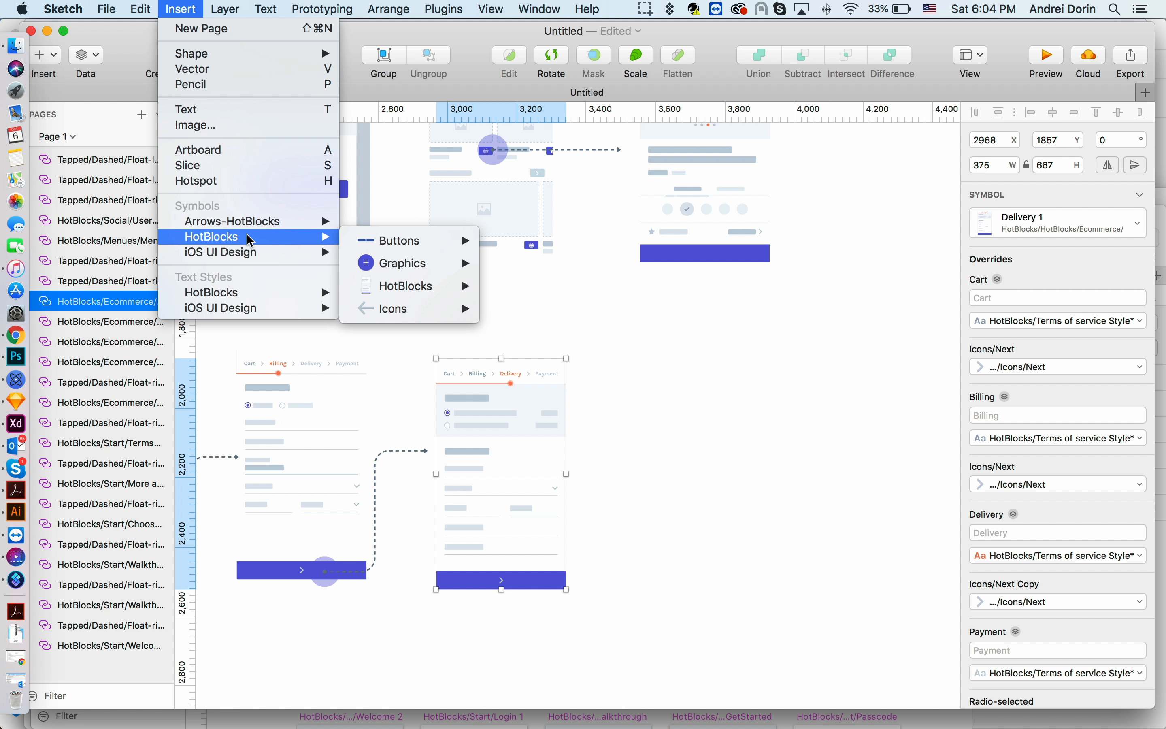
{"action": "mouse_move", "coordinate": [424, 287]}
{"action": "mouse_move", "coordinate": [563, 338]}
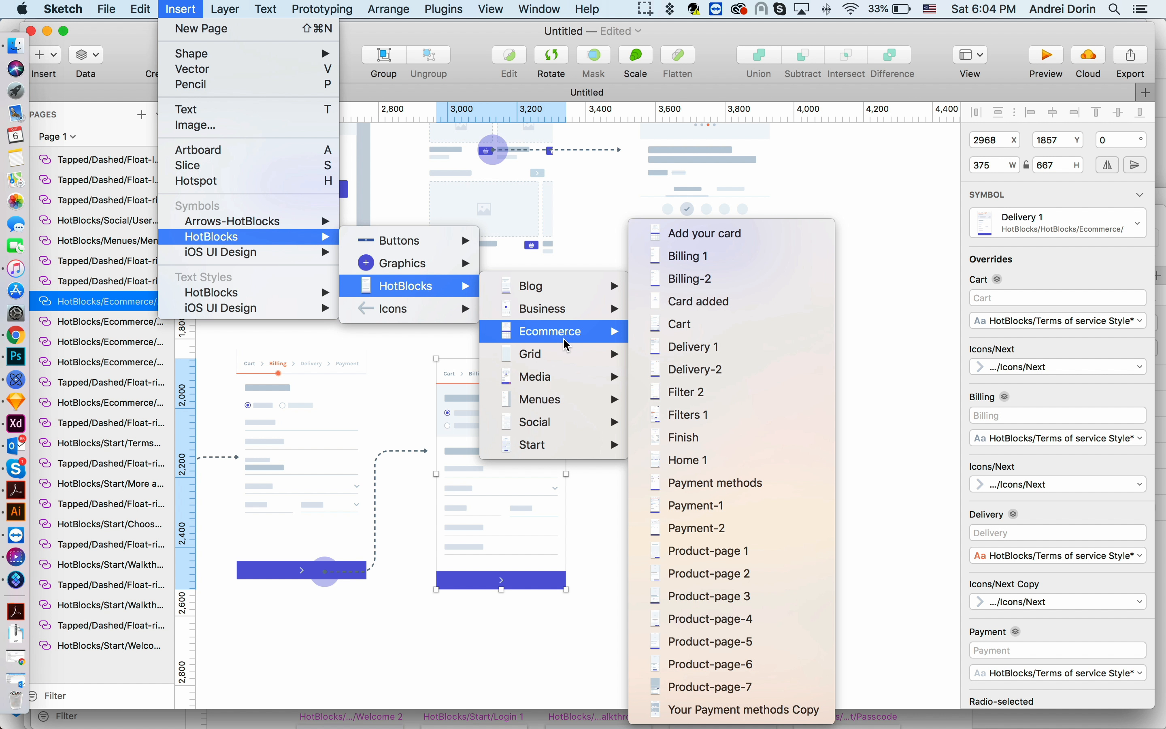
{"action": "left_click", "coordinate": [728, 506]}
{"action": "left_click", "coordinate": [690, 474]}
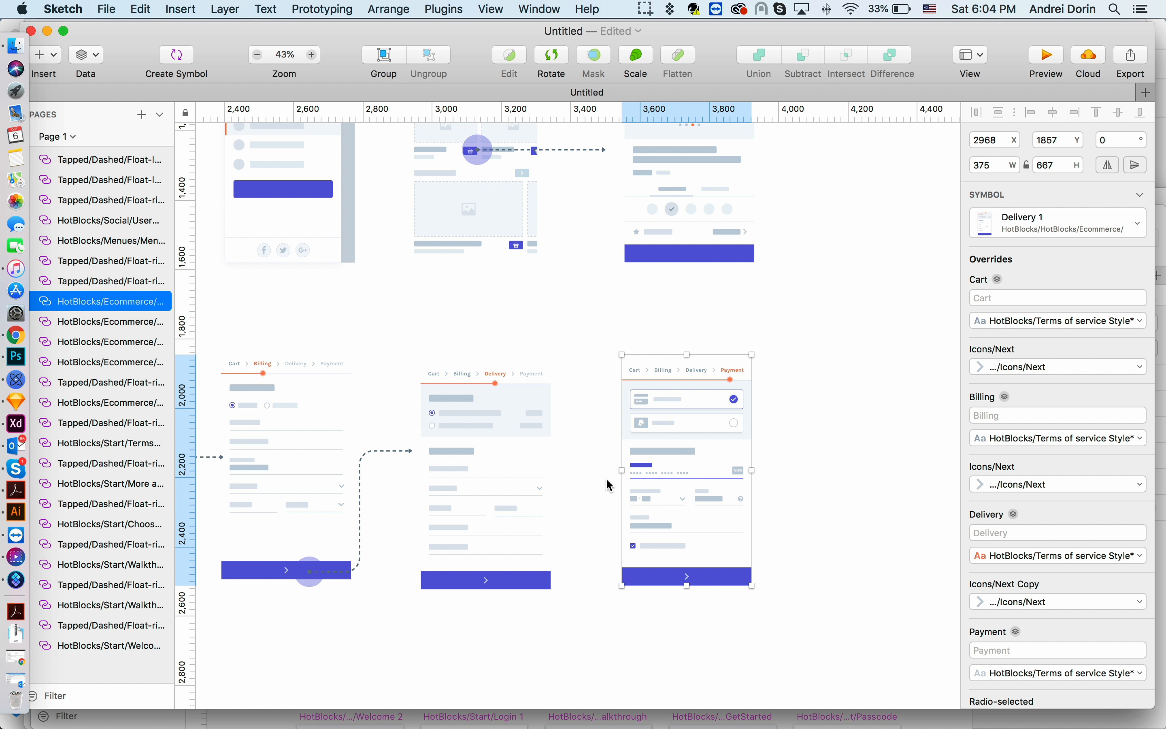
- Duplicate the snake-up arrow onto Delivery 1's bottom button and stretch it to the Payment-1 screen
{"action": "left_click", "coordinate": [390, 461]}
{"action": "left_click", "coordinate": [528, 504]}
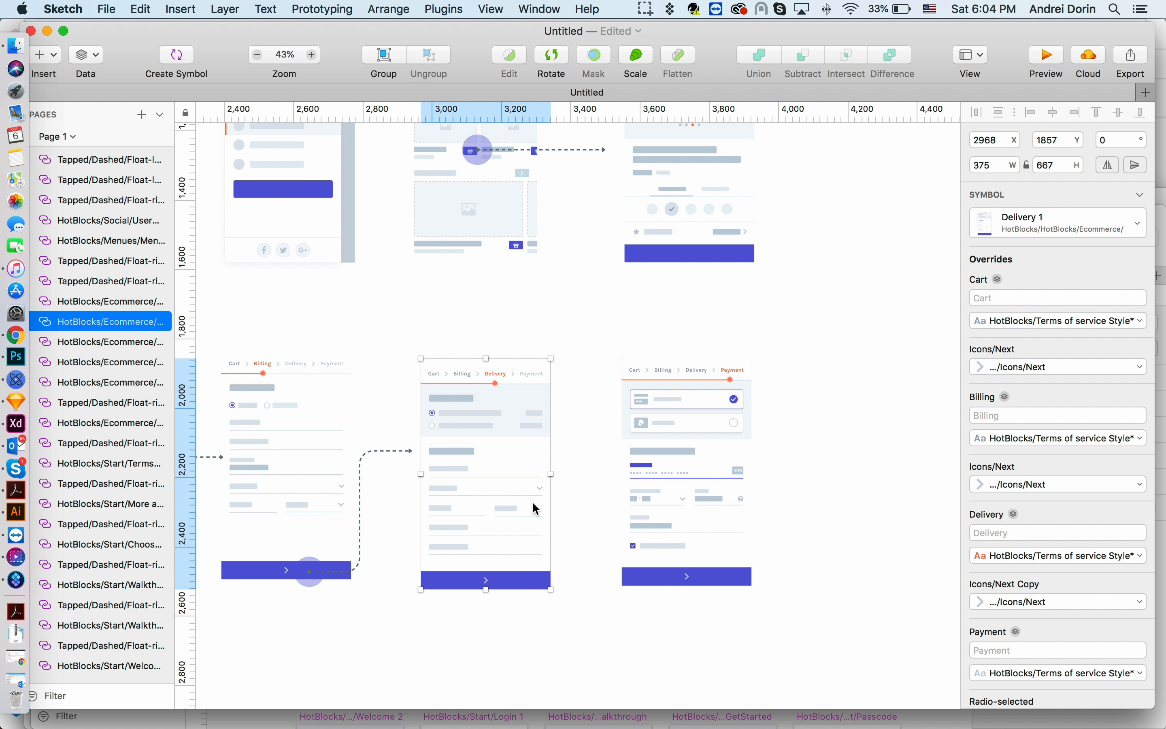
{"action": "left_click_drag", "start_coordinate": [360, 473], "coordinate": [560, 475]}
{"action": "left_click_drag", "start_coordinate": [556, 573], "coordinate": [556, 580]}
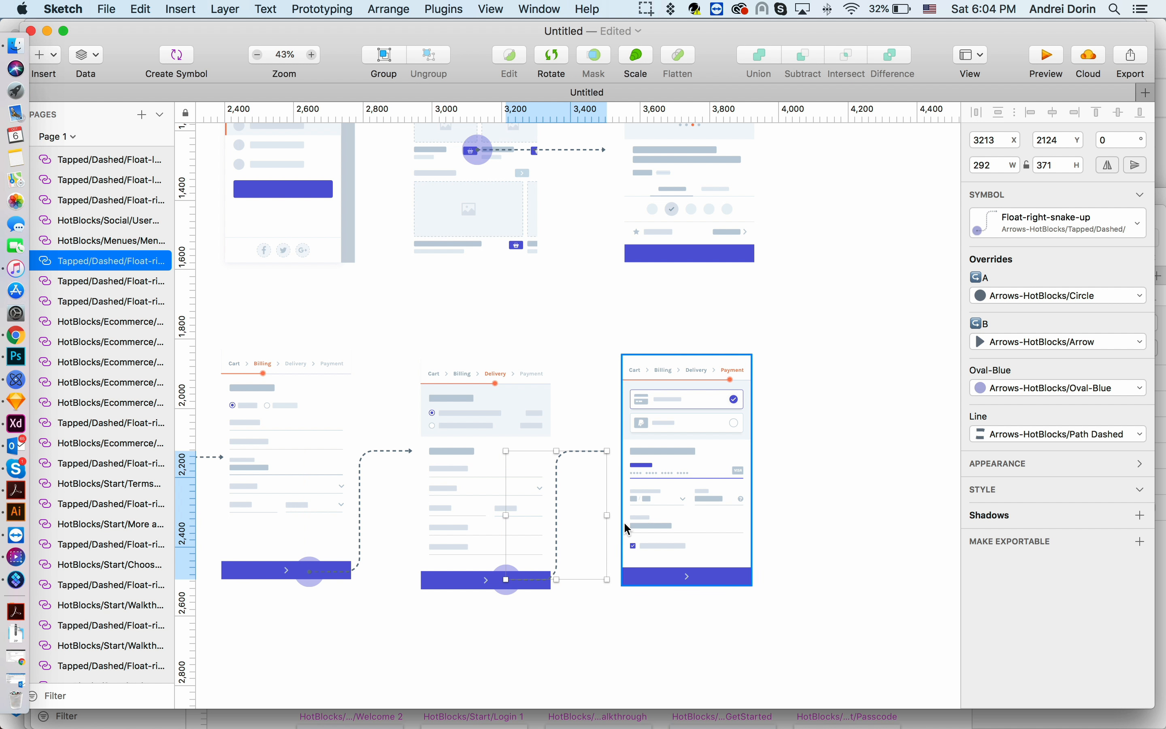
{"action": "left_click_drag", "start_coordinate": [608, 516], "coordinate": [615, 515]}
{"action": "scroll", "coordinate": [622, 515], "scroll_direction": "right", "scroll_amount": 3}
{"action": "left_click", "coordinate": [626, 517]}
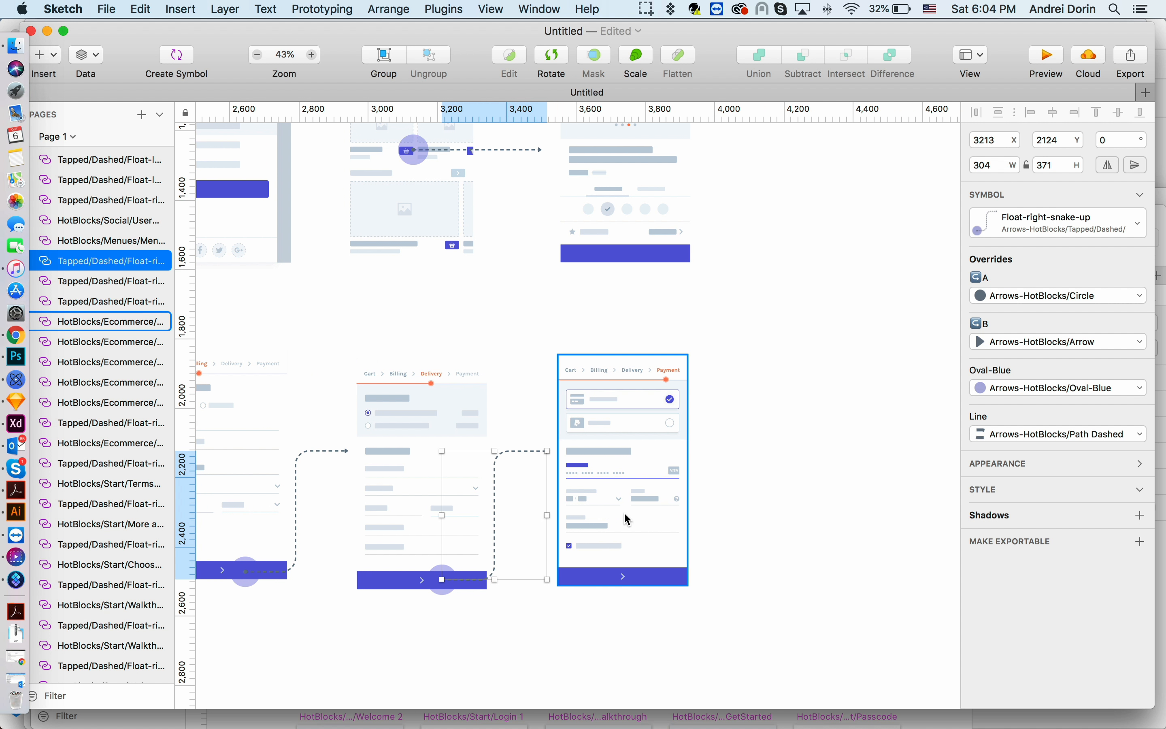
{"action": "scroll", "coordinate": [626, 519], "scroll_direction": "right", "scroll_amount": 3}
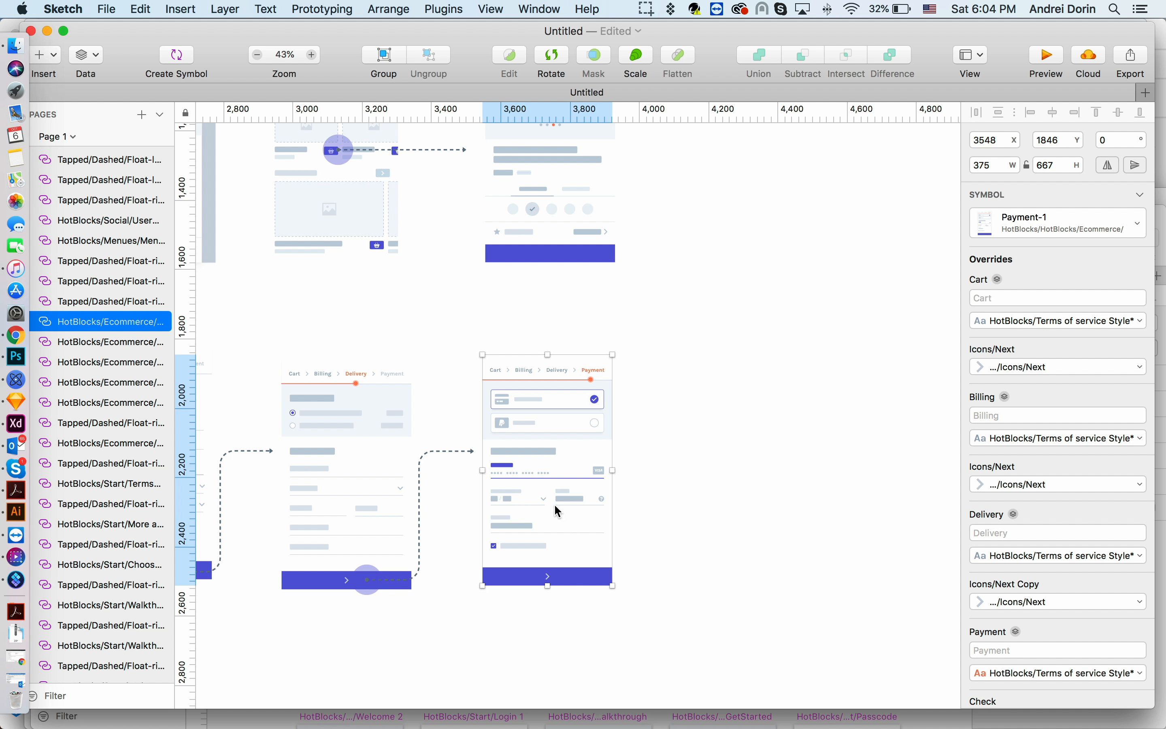
- Insert the HotBlocks Ecommerce Finish screen symbol to the right of Payment-1
{"action": "left_click", "coordinate": [178, 14]}
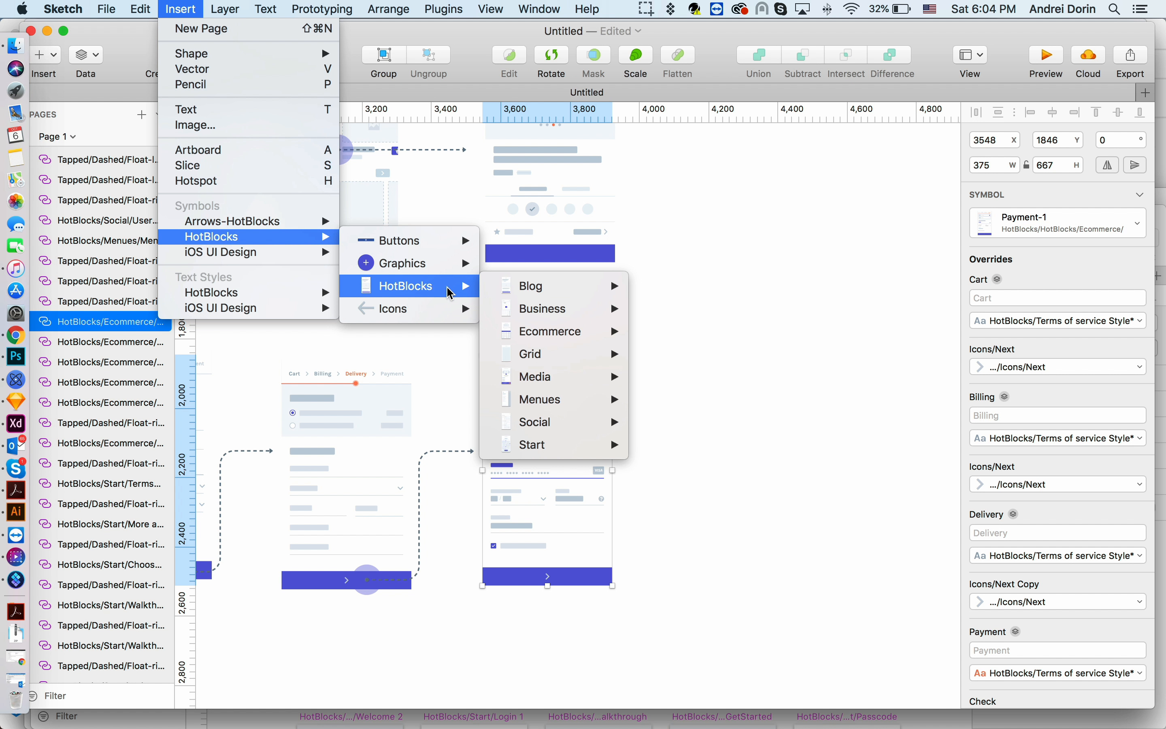
{"action": "mouse_move", "coordinate": [576, 337]}
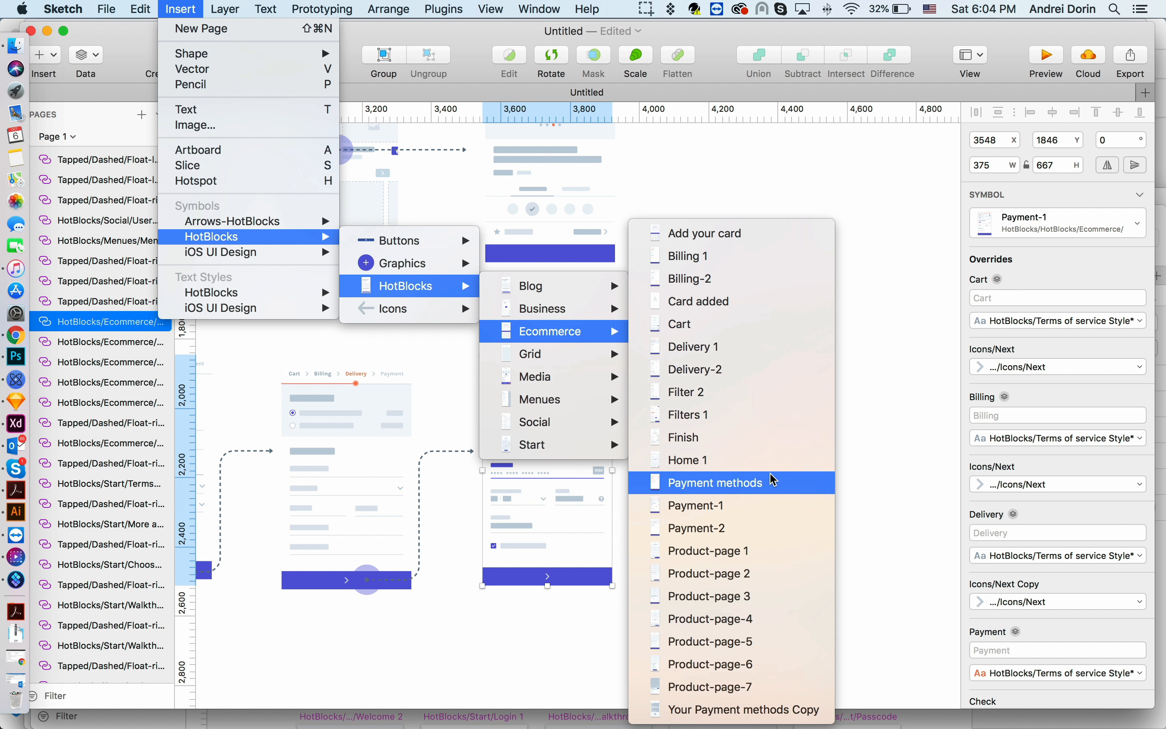
{"action": "left_click", "coordinate": [771, 438]}
{"action": "left_click", "coordinate": [746, 481]}
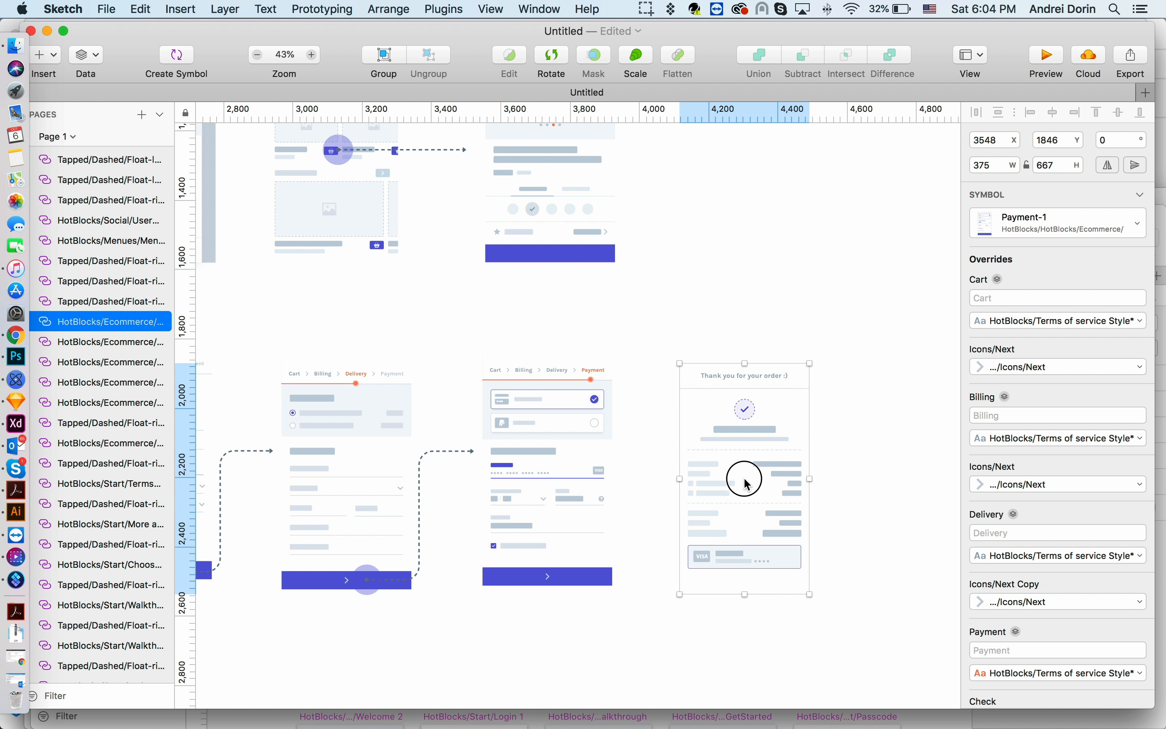
{"action": "scroll", "coordinate": [745, 478], "scroll_direction": "down", "scroll_amount": 2}
{"action": "scroll", "coordinate": [745, 478], "scroll_direction": "up", "scroll_amount": 5}
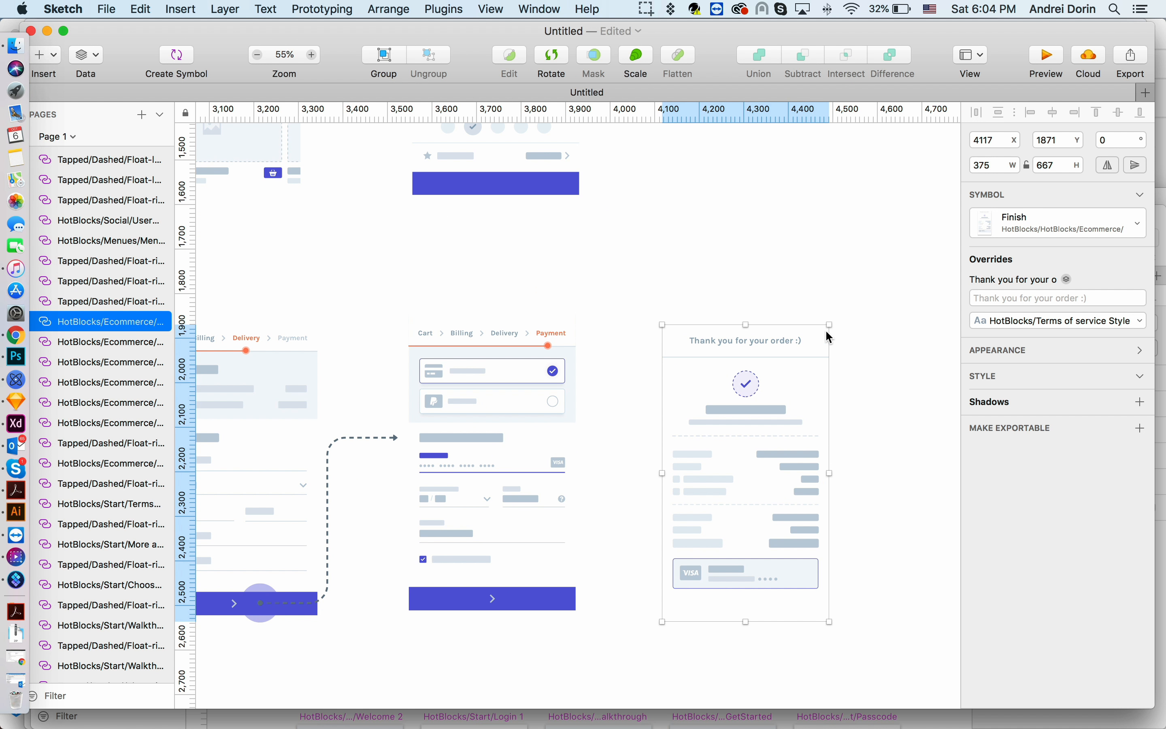
- Duplicate the snake-up arrow onto Payment-1's bottom button so it leads to the Finish screen
{"action": "left_click", "coordinate": [374, 438]}
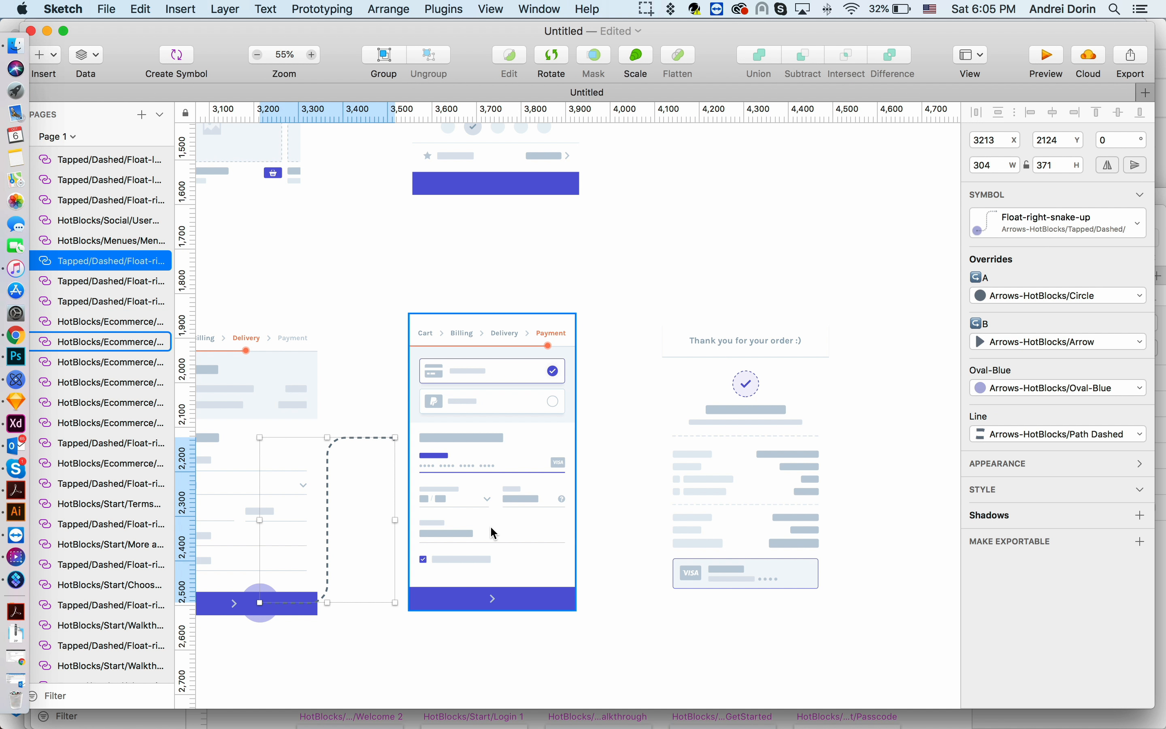
{"action": "left_click", "coordinate": [522, 588]}
{"action": "key", "text": "super+v"}
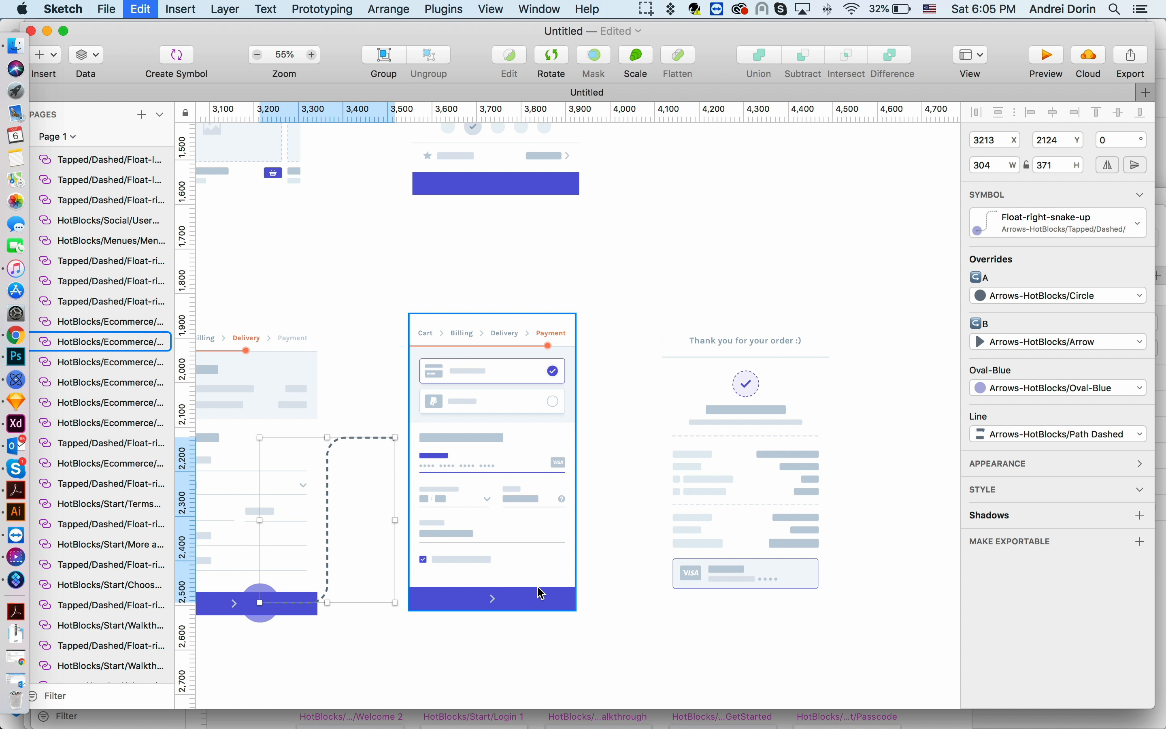
{"action": "key", "text": "shift+Right"}
{"action": "key", "text": "shift+Right"}
{"action": "key", "text": "shift+Right"}
{"action": "key", "text": "shift+Right"}
{"action": "key", "text": "shift+Right"}
{"action": "key", "text": "shift+Right"}
{"action": "key", "text": "shift+Right"}
{"action": "key", "text": "shift+Right"}
{"action": "key", "text": "shift+Right"}
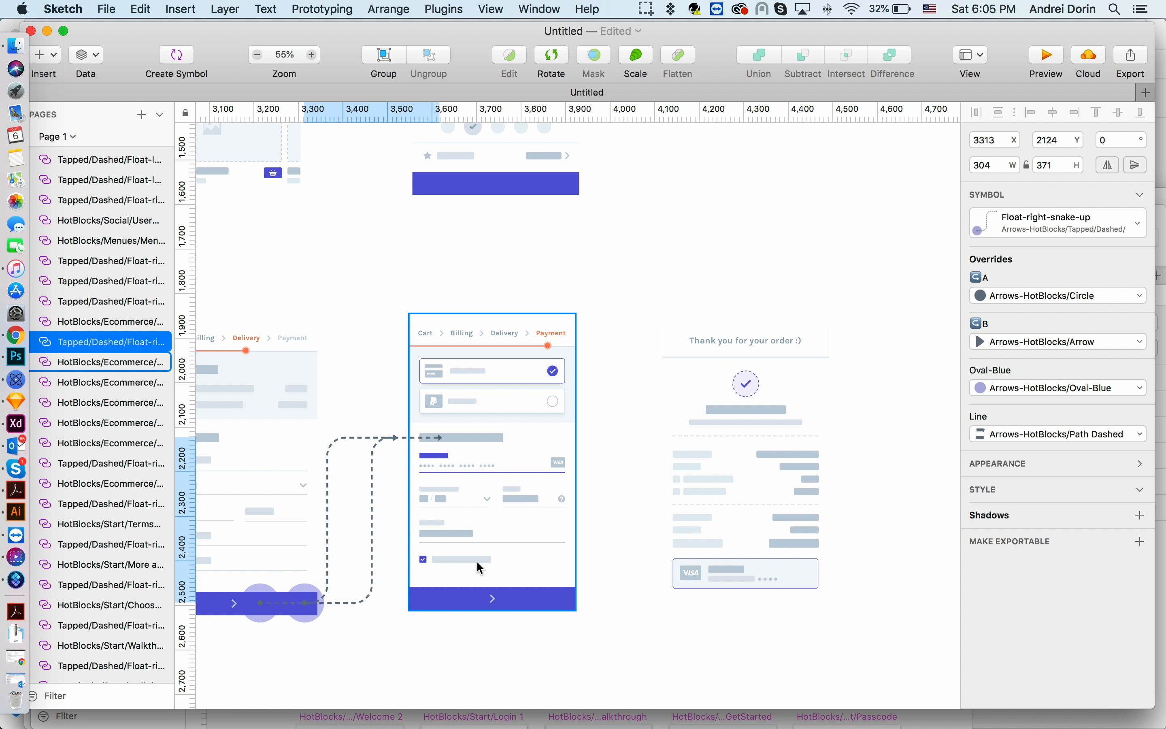
{"action": "left_click_drag", "start_coordinate": [376, 494], "coordinate": [629, 495]}
{"action": "scroll", "coordinate": [629, 495], "scroll_direction": "up", "scroll_amount": 2}
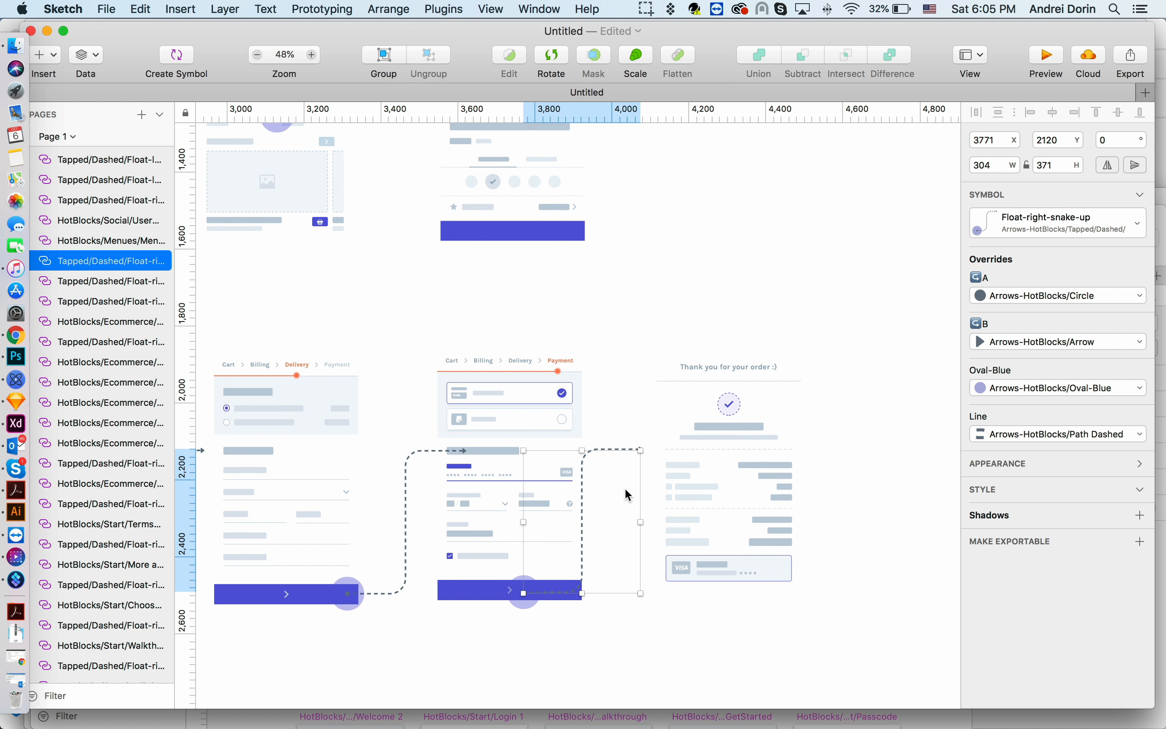
- Insert a Float-left-S-down dashed arrow from Product-page 3's bottom button stretching back to the Cart screen
{"action": "key", "text": "super+minus"}
{"action": "scroll", "coordinate": [626, 489], "scroll_direction": "down", "scroll_amount": 3}
{"action": "scroll", "coordinate": [448, 419], "scroll_direction": "left", "scroll_amount": 5}
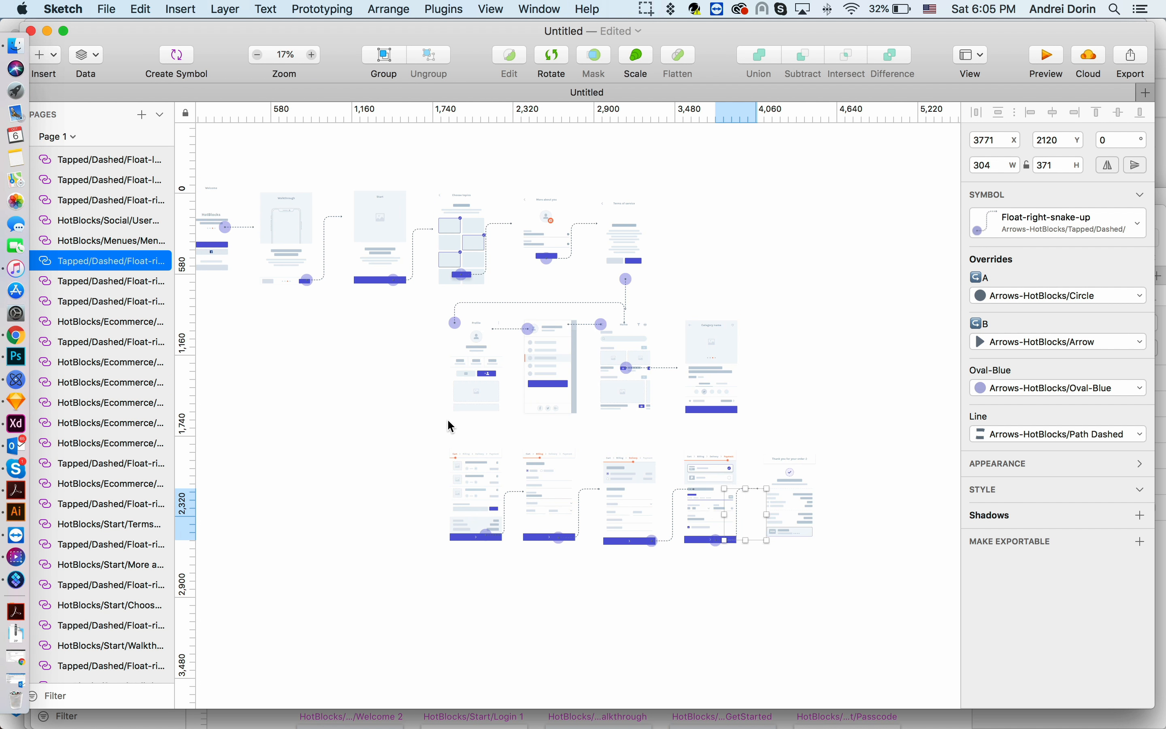
{"action": "scroll", "coordinate": [728, 431], "scroll_direction": "up", "scroll_amount": 4}
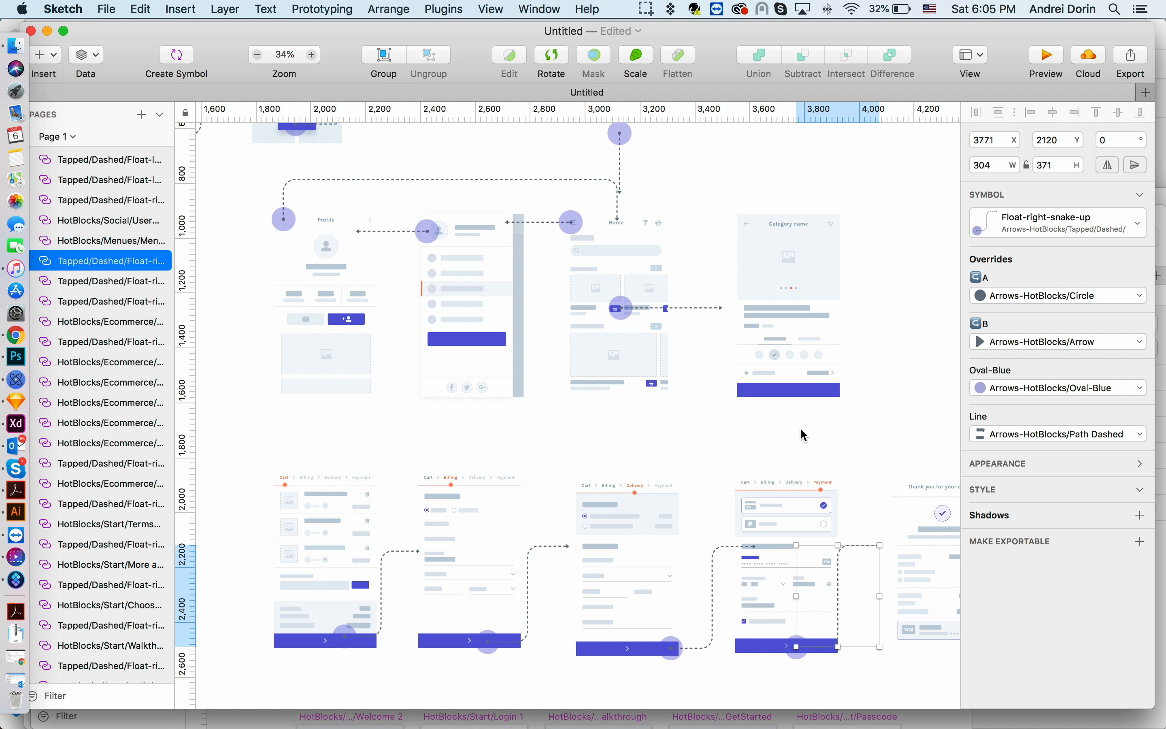
{"action": "left_click", "coordinate": [793, 383]}
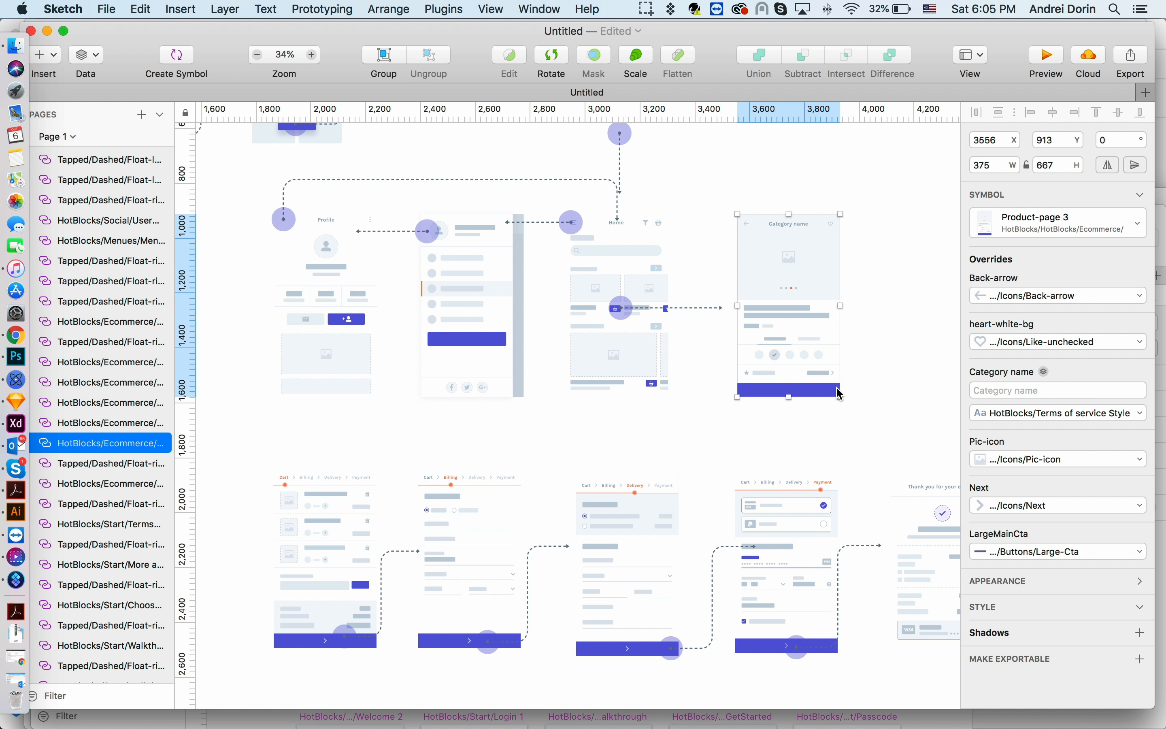
{"action": "scroll", "coordinate": [840, 393], "scroll_direction": "up", "scroll_amount": 1}
{"action": "left_click", "coordinate": [177, 10]}
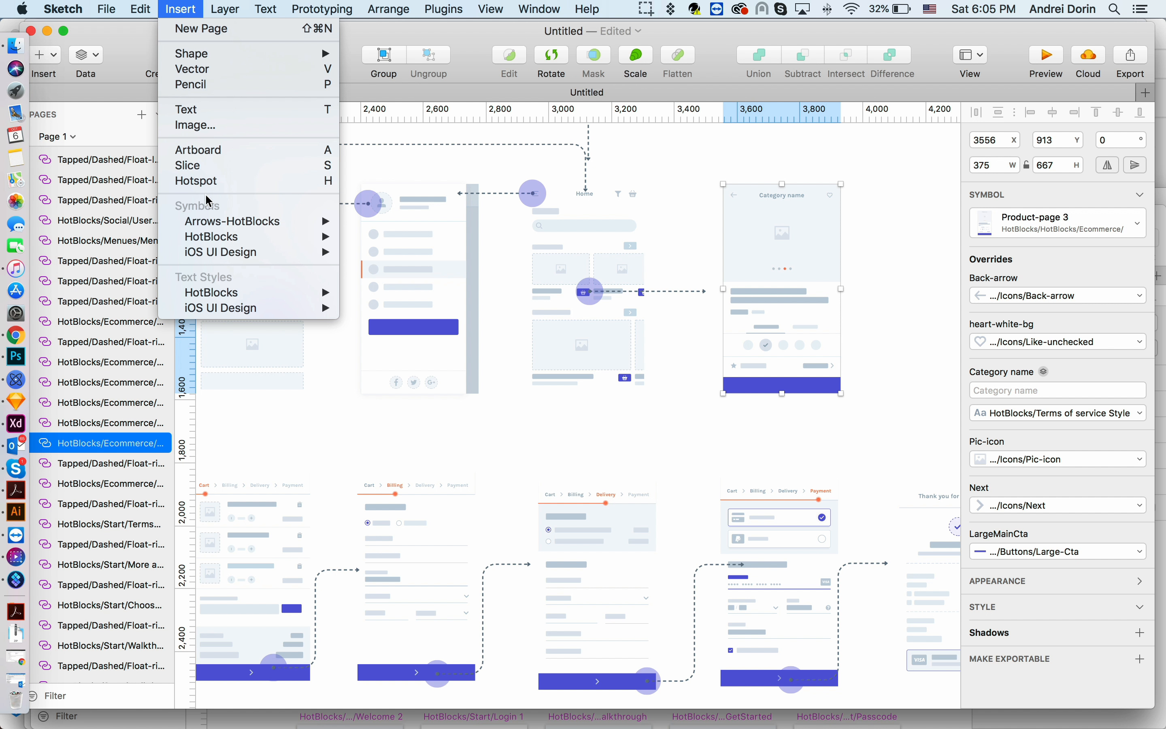
{"action": "mouse_move", "coordinate": [219, 225]}
{"action": "mouse_move", "coordinate": [459, 322]}
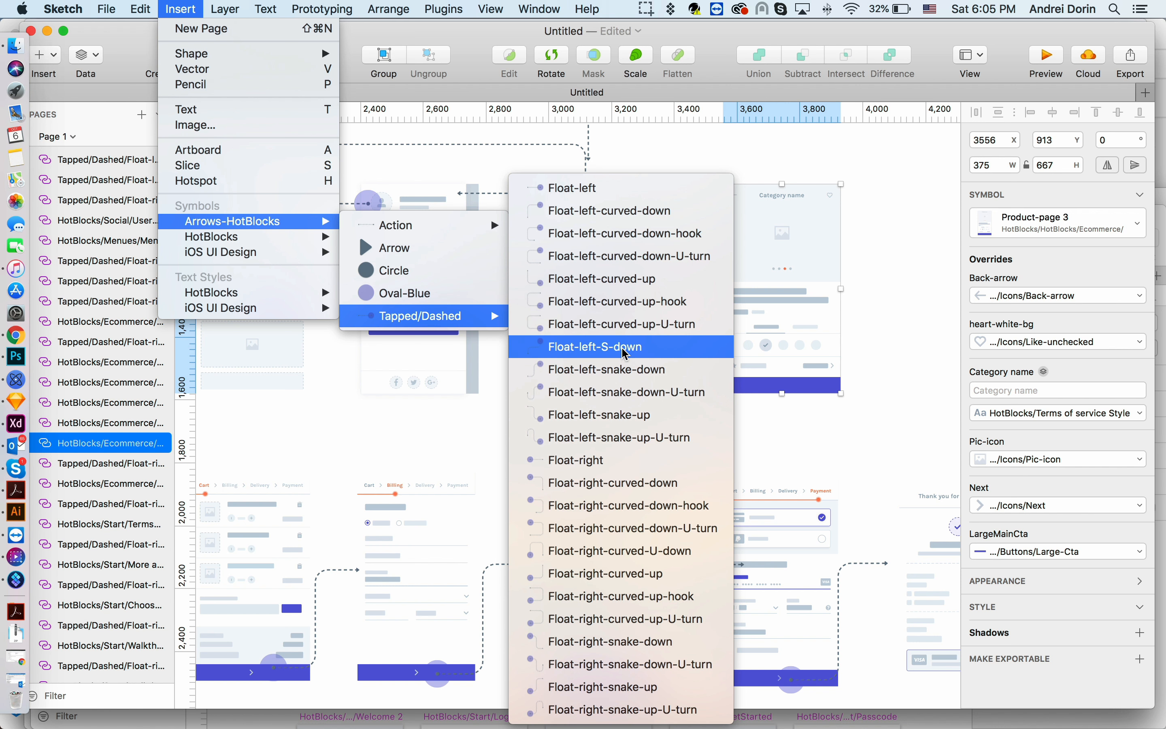
{"action": "left_click", "coordinate": [597, 347]}
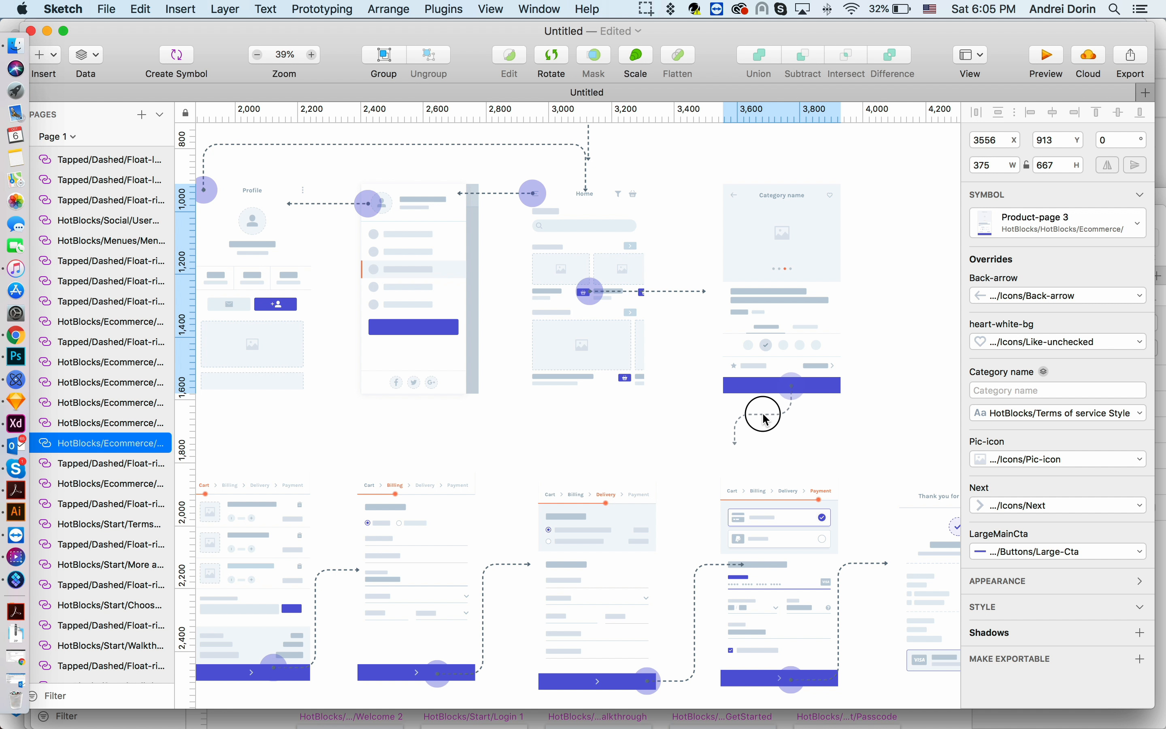
{"action": "left_click", "coordinate": [764, 410]}
{"action": "left_click_drag", "start_coordinate": [765, 443], "coordinate": [264, 436]}
{"action": "scroll", "coordinate": [568, 446], "scroll_direction": "left", "scroll_amount": 3}
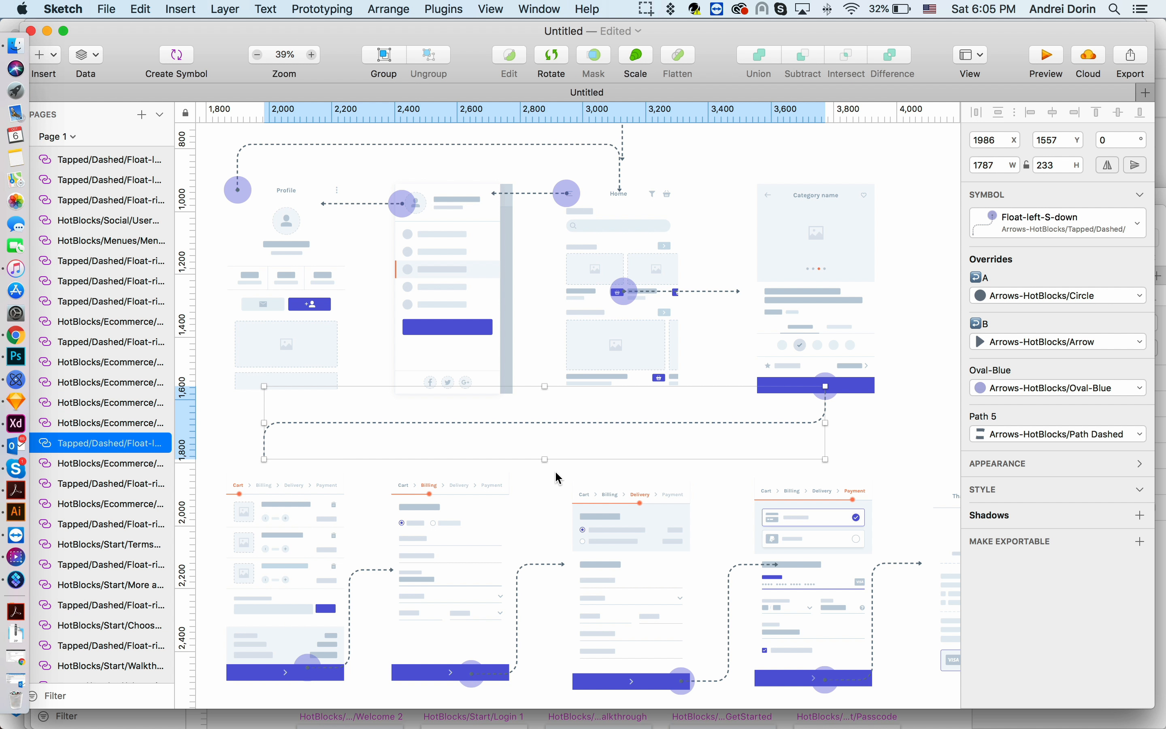
{"action": "left_click_drag", "start_coordinate": [546, 459], "coordinate": [545, 463]}
- Select the four middle-row screens and align them by their top edges
{"action": "scroll", "coordinate": [545, 463], "scroll_direction": "down", "scroll_amount": 3}
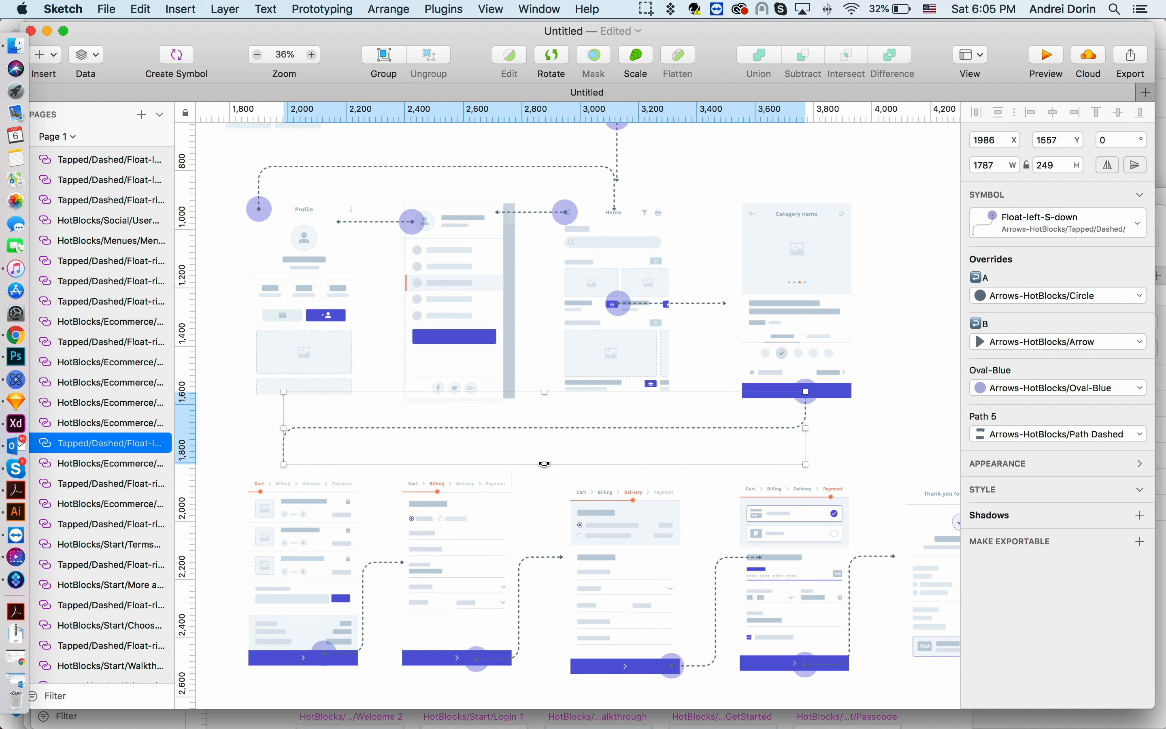
{"action": "scroll", "coordinate": [550, 464], "scroll_direction": "down", "scroll_amount": 3}
{"action": "left_click", "coordinate": [836, 394]}
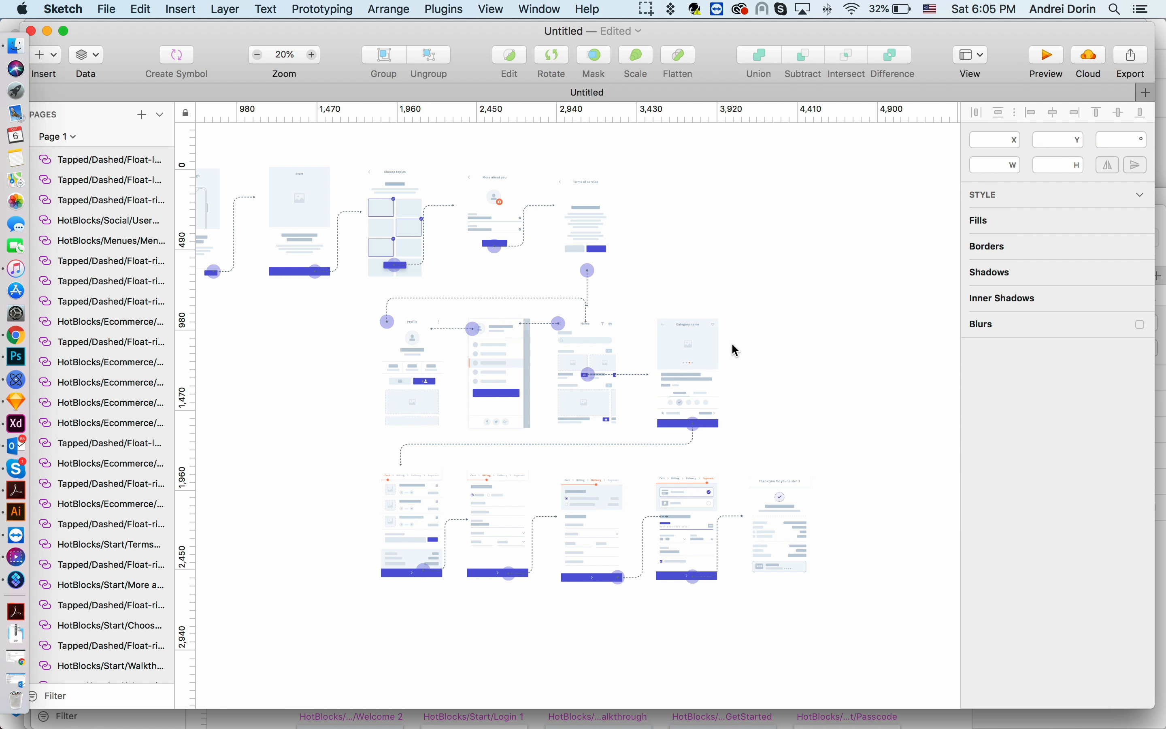
{"action": "left_click", "coordinate": [695, 344]}
{"action": "left_click", "coordinate": [603, 349], "text": "shift"}
{"action": "left_click", "coordinate": [501, 357], "text": "shift"}
{"action": "left_click", "coordinate": [440, 364], "text": "shift"}
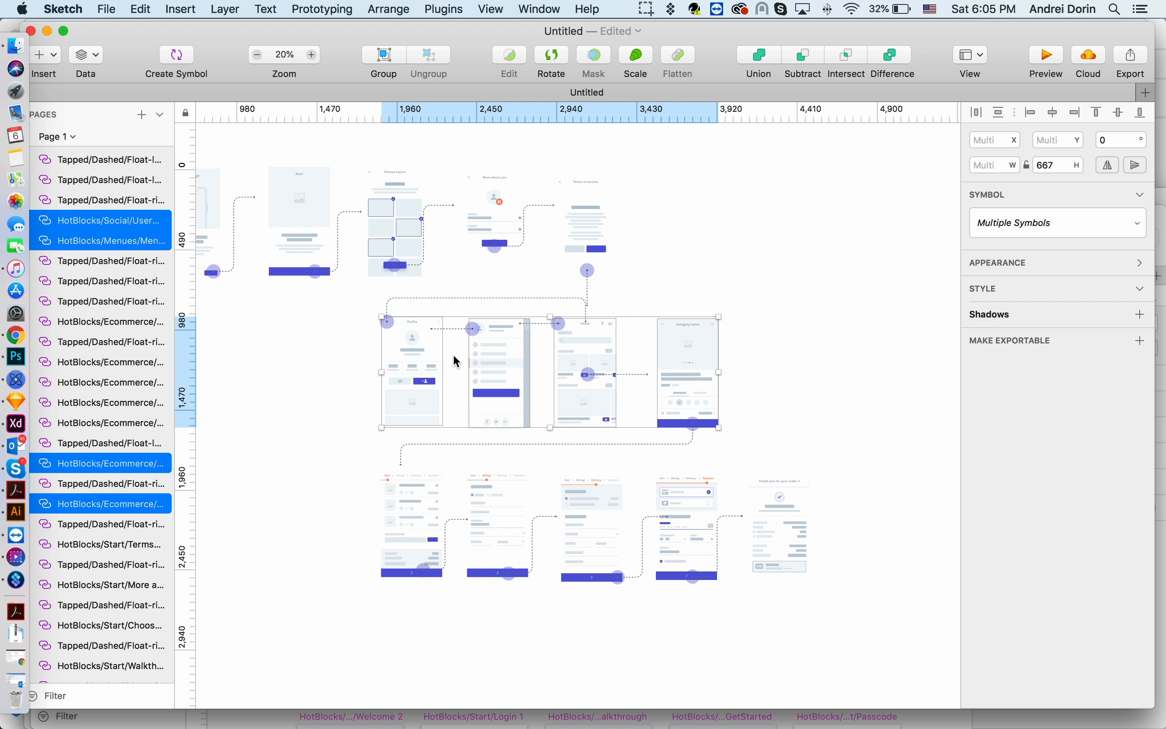
{"action": "left_click", "coordinate": [1099, 114]}
- Select all top-row screens from Welcome to Terms of service and align their vertical centres
{"action": "left_click", "coordinate": [586, 229]}
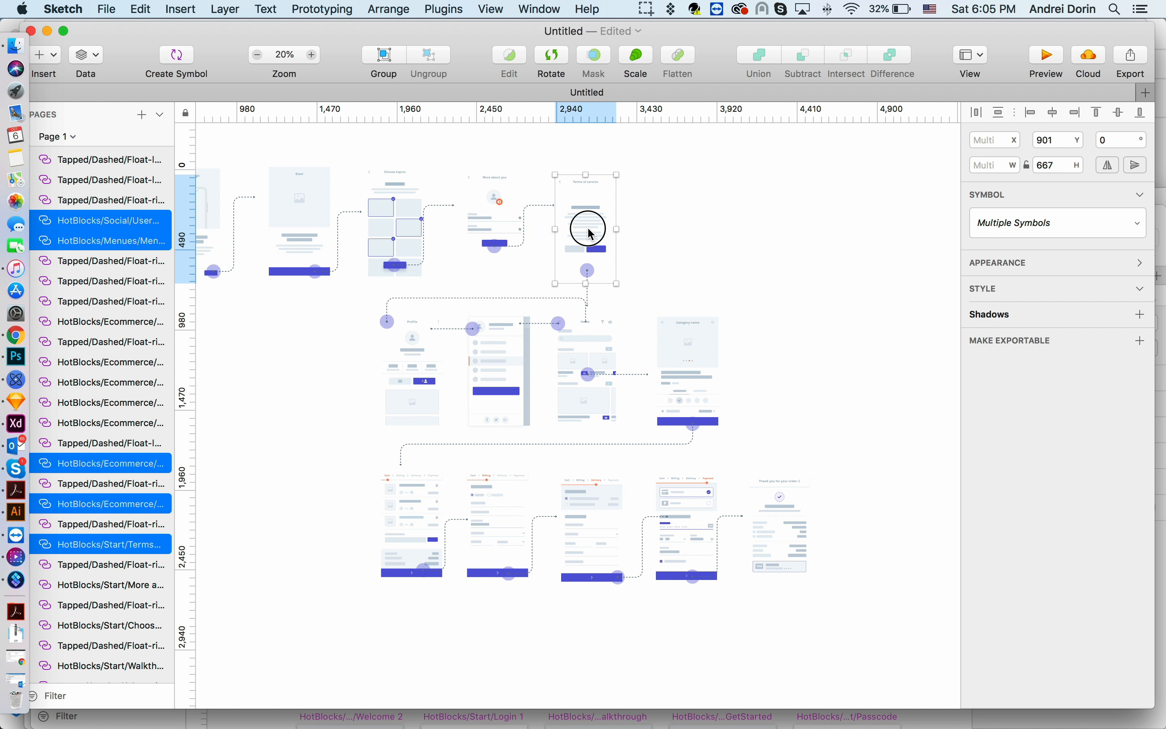
{"action": "scroll", "coordinate": [578, 229], "scroll_direction": "left", "scroll_amount": 3}
{"action": "left_click", "coordinate": [550, 226], "text": "shift"}
{"action": "left_click", "coordinate": [702, 223]}
{"action": "left_click", "coordinate": [645, 194]}
{"action": "left_click", "coordinate": [548, 182], "text": "shift"}
{"action": "left_click", "coordinate": [454, 187], "text": "shift"}
{"action": "scroll", "coordinate": [448, 188], "scroll_direction": "left", "scroll_amount": 4}
{"action": "left_click", "coordinate": [421, 194], "text": "shift"}
{"action": "scroll", "coordinate": [414, 198], "scroll_direction": "left", "scroll_amount": 6}
{"action": "left_click", "coordinate": [437, 203], "text": "shift"}
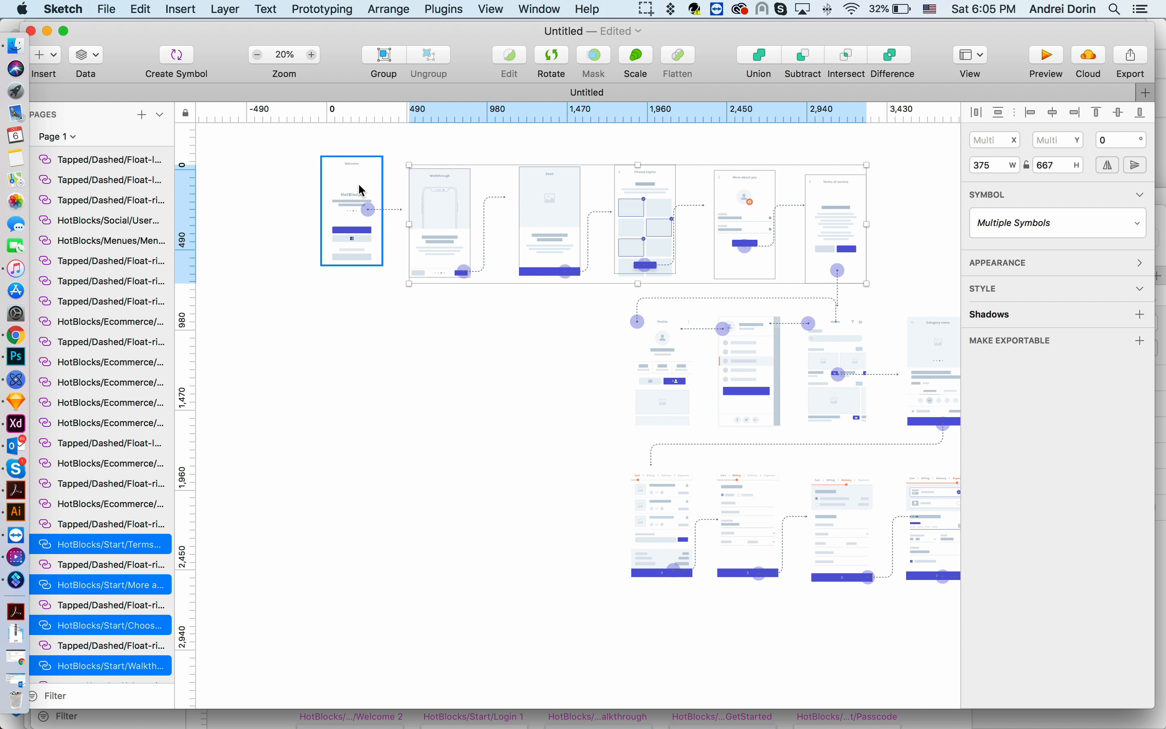
{"action": "left_click", "coordinate": [352, 203], "text": "shift"}
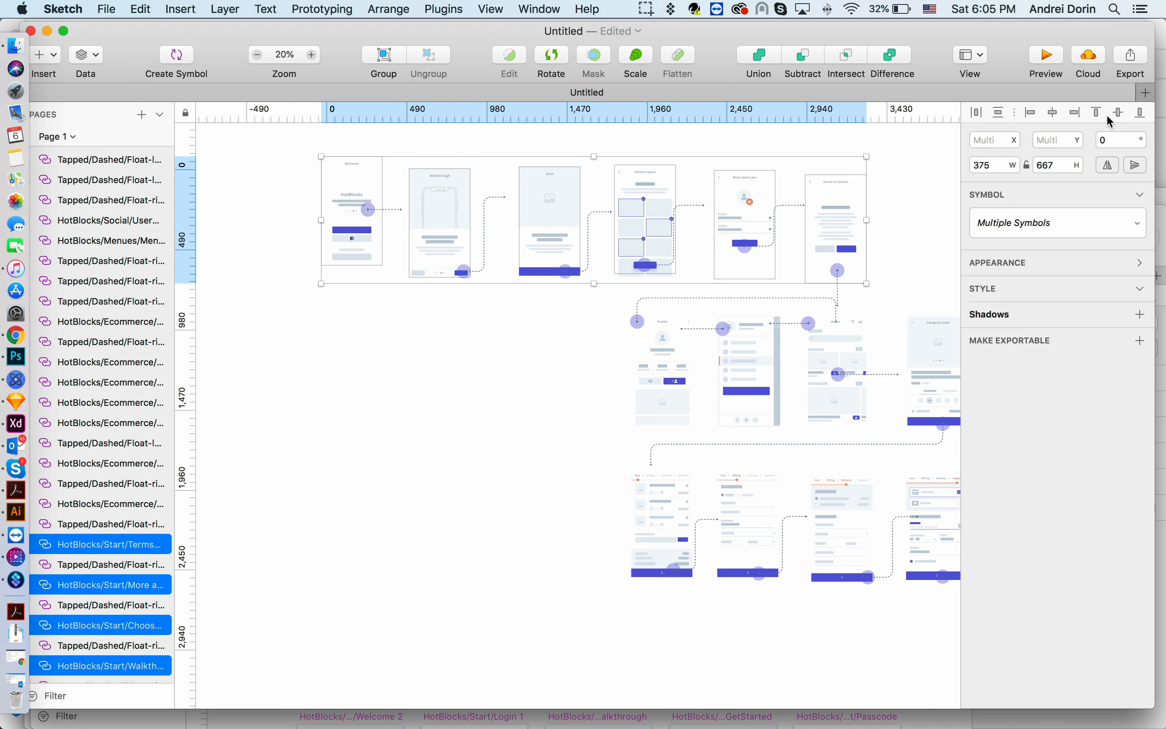
{"action": "left_click", "coordinate": [1119, 115]}
{"action": "left_click", "coordinate": [899, 222]}
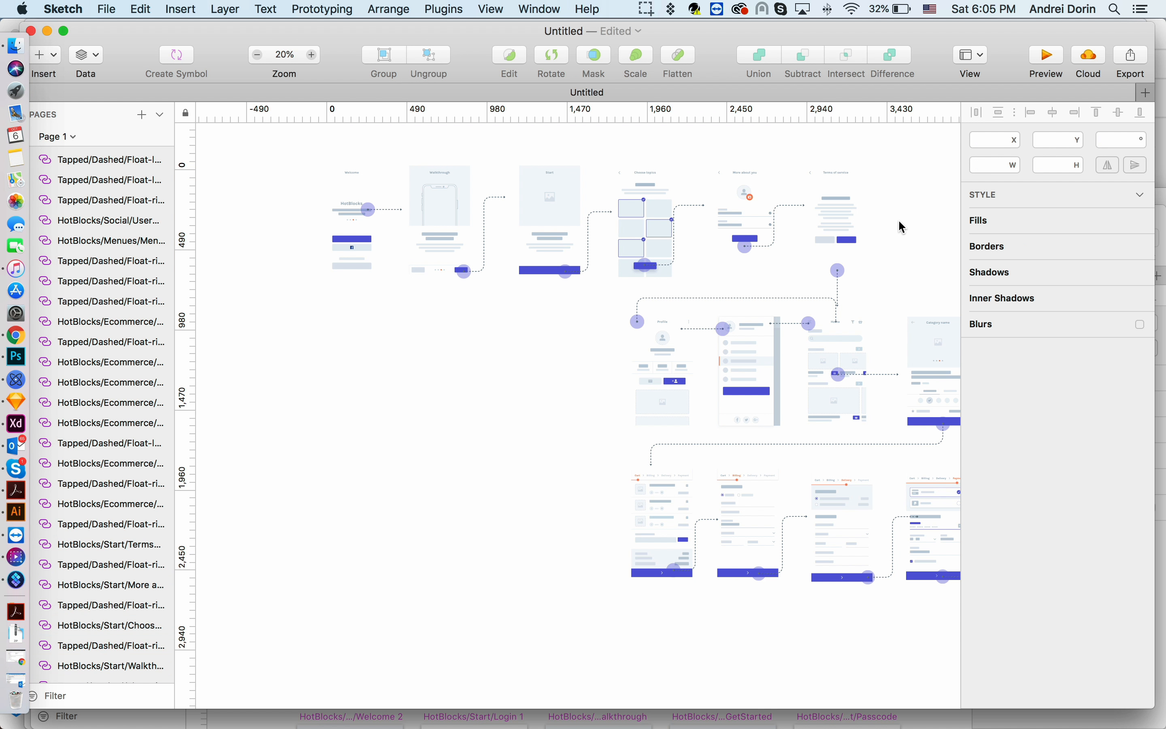
- Pan and zoom across the canvas to review the complete user flow
{"action": "scroll", "coordinate": [900, 221], "scroll_direction": "down", "scroll_amount": 2}
{"action": "scroll", "coordinate": [900, 221], "scroll_direction": "right", "scroll_amount": 4}
{"action": "scroll", "coordinate": [900, 221], "scroll_direction": "up", "scroll_amount": 4}
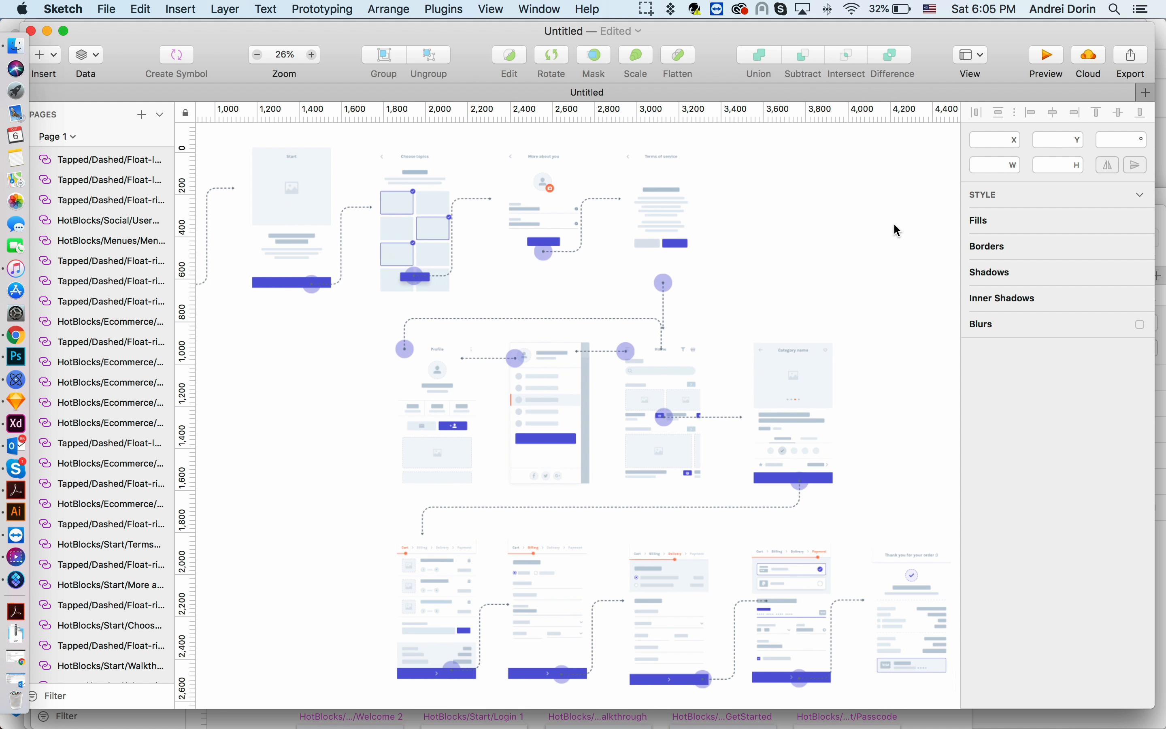
{"action": "scroll", "coordinate": [899, 230], "scroll_direction": "left", "scroll_amount": 5}
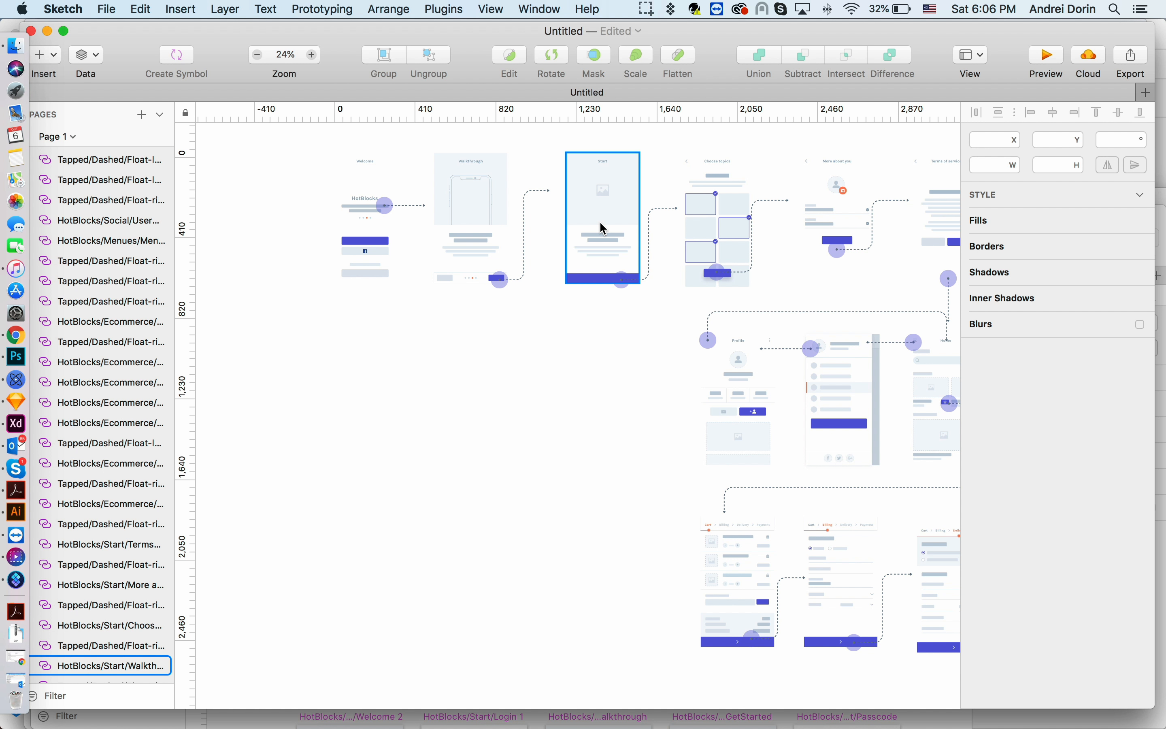
{"action": "scroll", "coordinate": [603, 228], "scroll_direction": "right", "scroll_amount": 3}
{"action": "scroll", "coordinate": [601, 222], "scroll_direction": "right", "scroll_amount": 3}
{"action": "scroll", "coordinate": [694, 340], "scroll_direction": "down", "scroll_amount": 3}
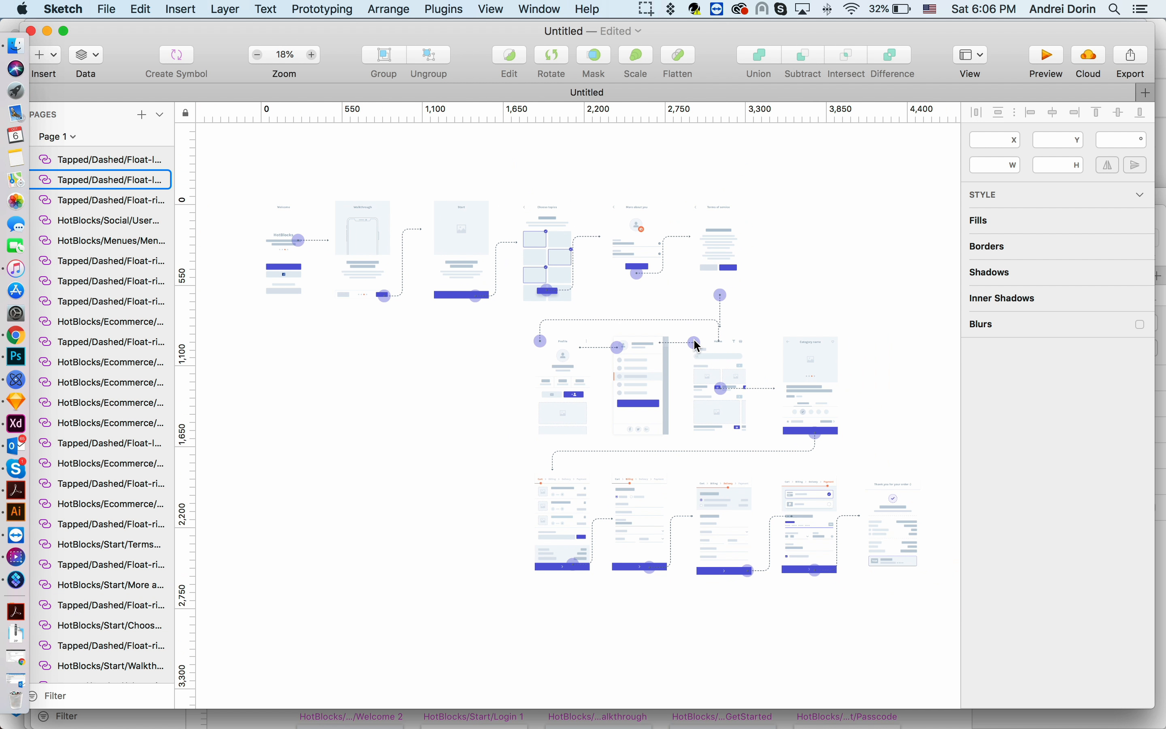
- Save the document as ecommerce-ux-flow in the Sketch folder
{"action": "key", "text": "super+s"}
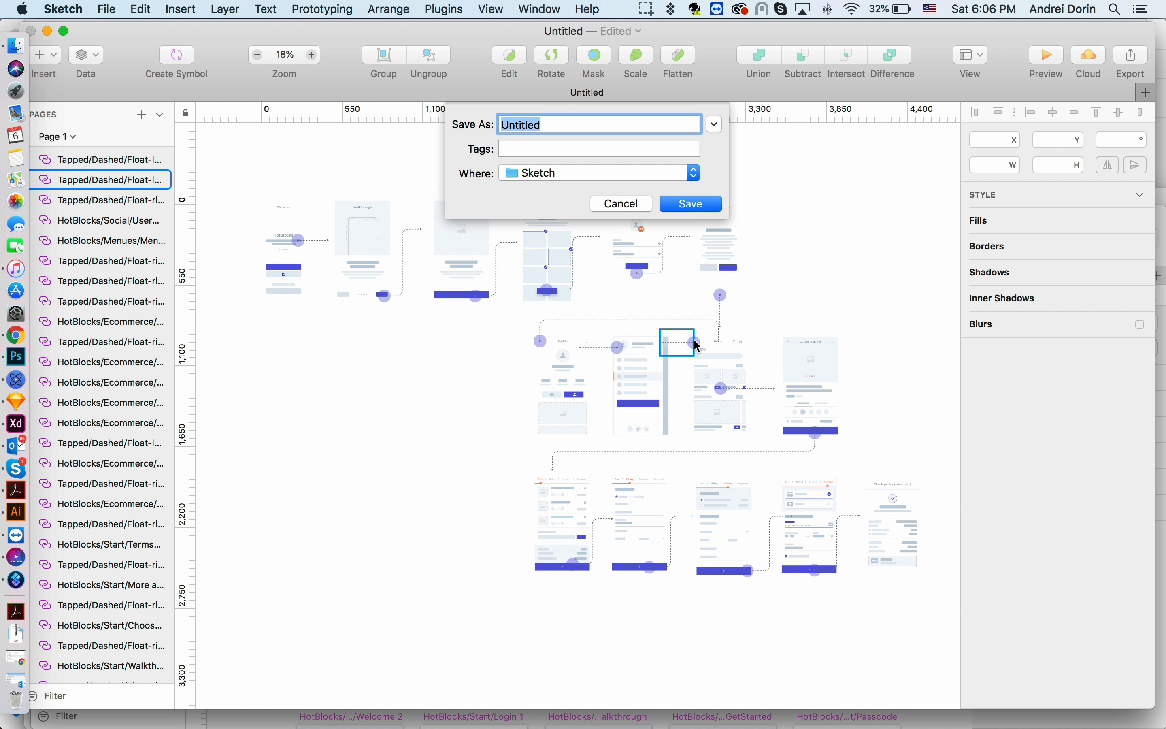
{"action": "type", "text": "track-ecommerce"}
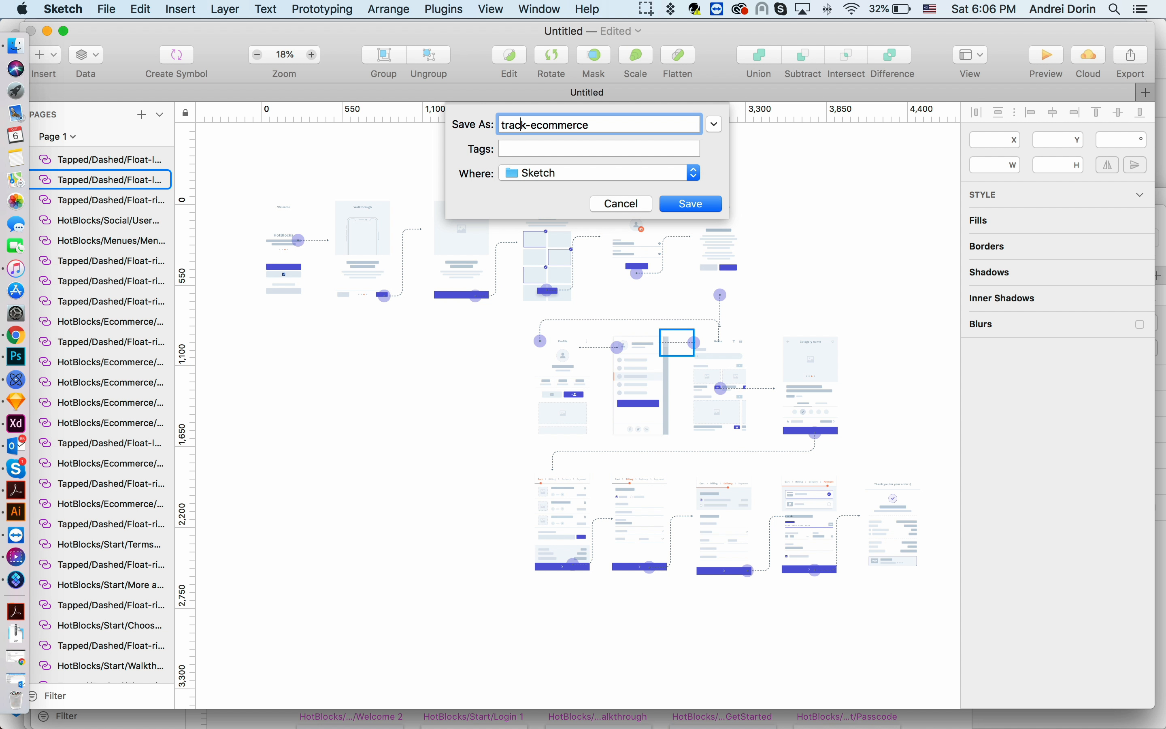
{"action": "left_click_drag", "start_coordinate": [527, 124], "coordinate": [507, 125]}
{"action": "key", "text": "BackSpace"}
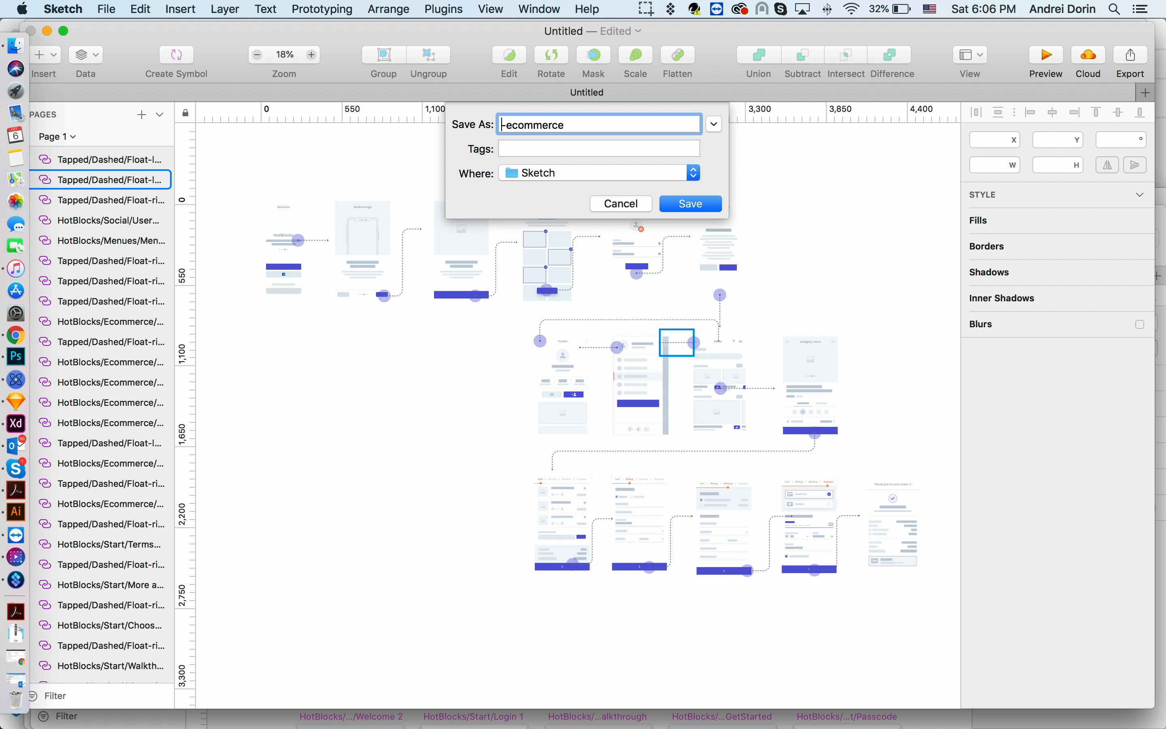
{"action": "key", "text": "Delete"}
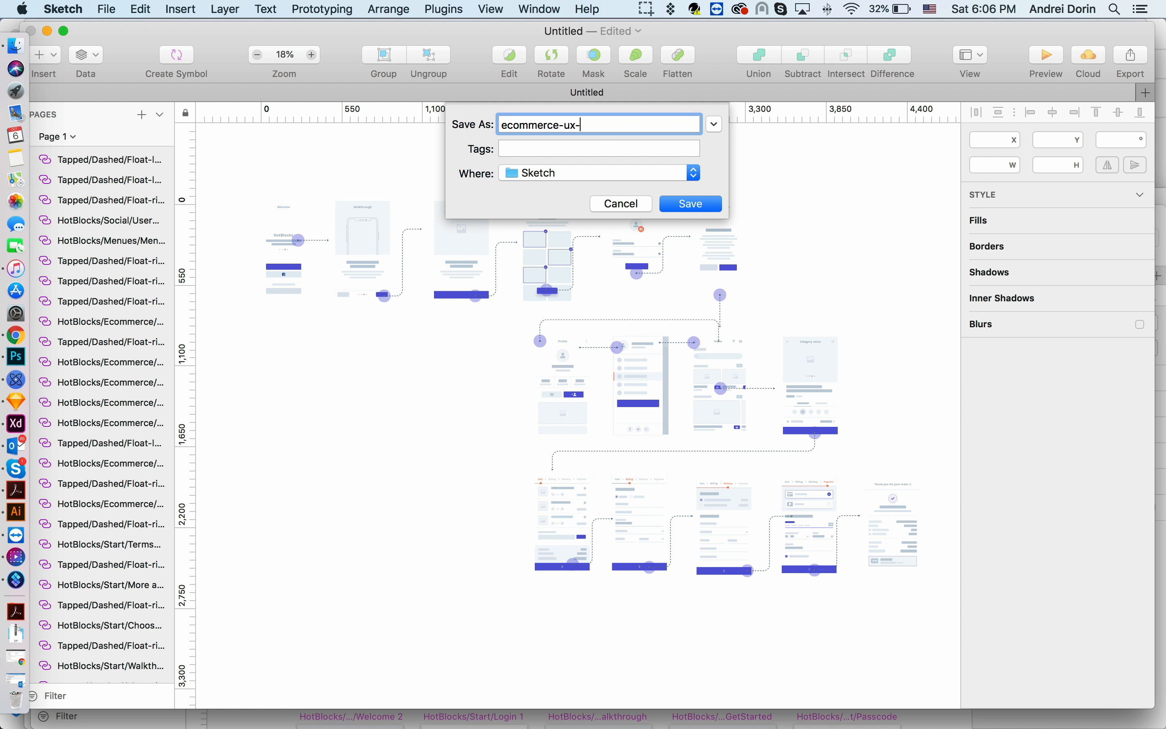
{"action": "left_click", "coordinate": [673, 205]}
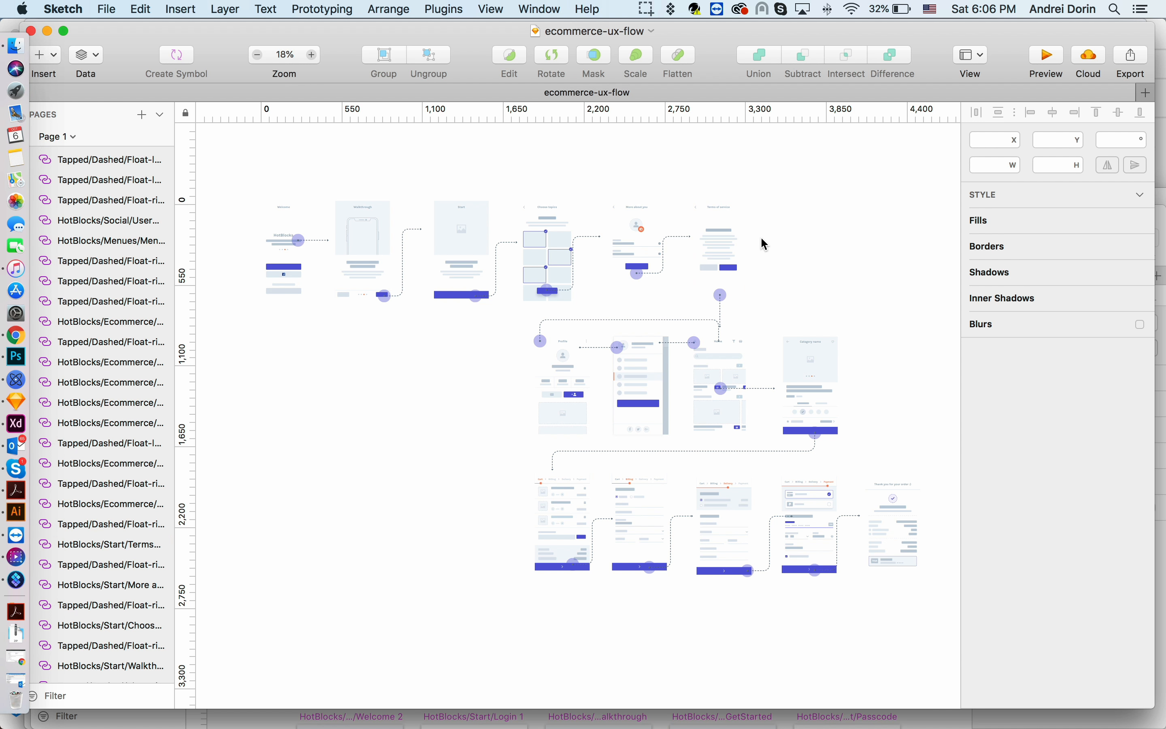
{"action": "scroll", "coordinate": [766, 244], "scroll_direction": "down", "scroll_amount": 5}
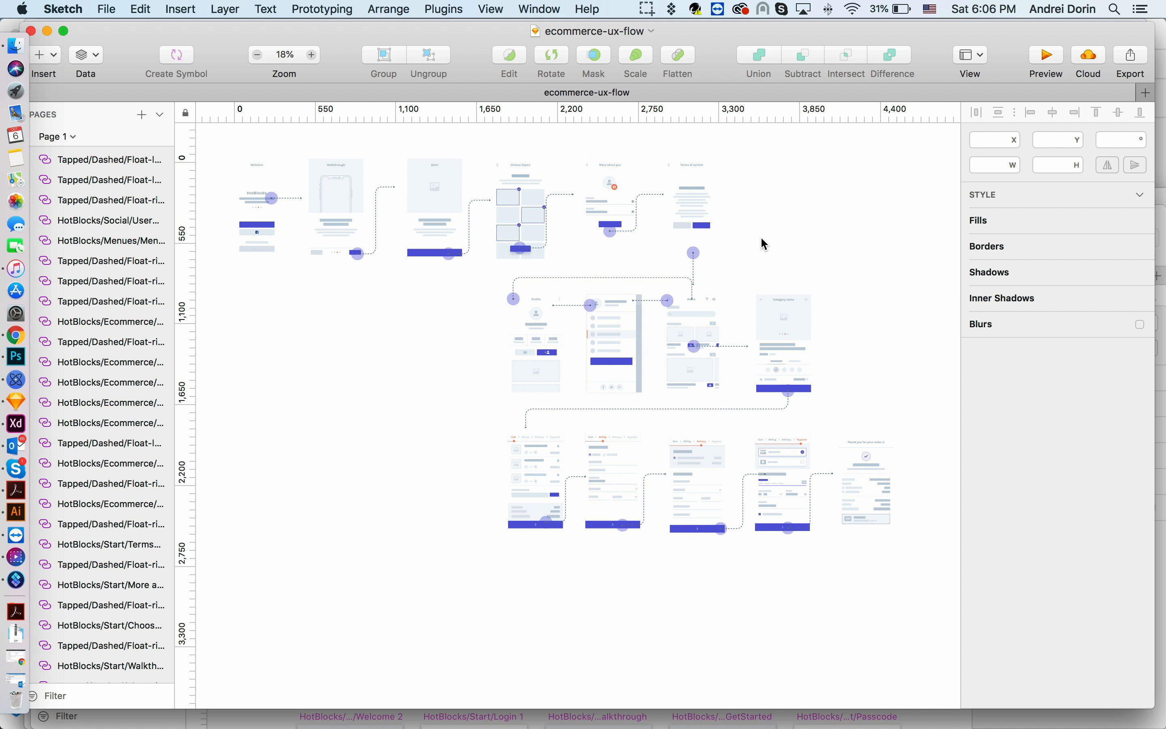